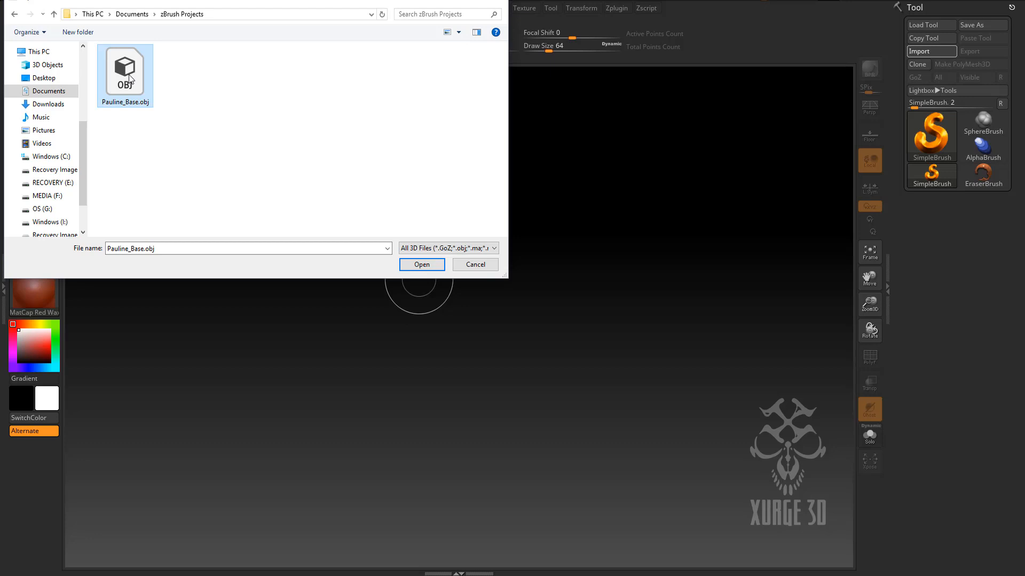
# Import Pauline_Base.obj and place it on the canvas as an editable mesh fitted to the view.
pyautogui.doubleClick(129, 78)
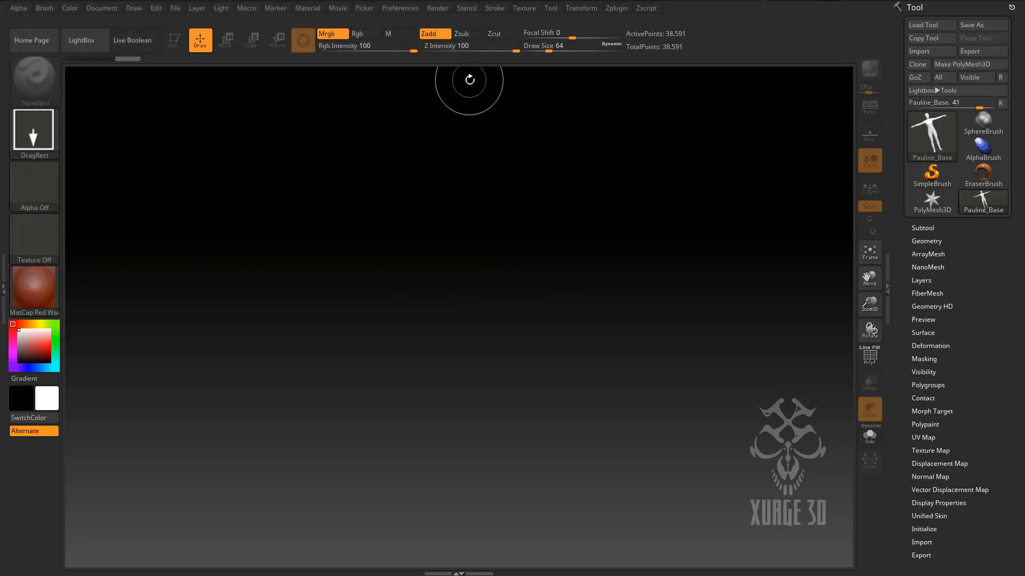
pyautogui.moveTo(469, 88)
pyautogui.mouseDown()
pyautogui.moveTo(457, 219)
pyautogui.moveTo(459, 571)
pyautogui.mouseUp()
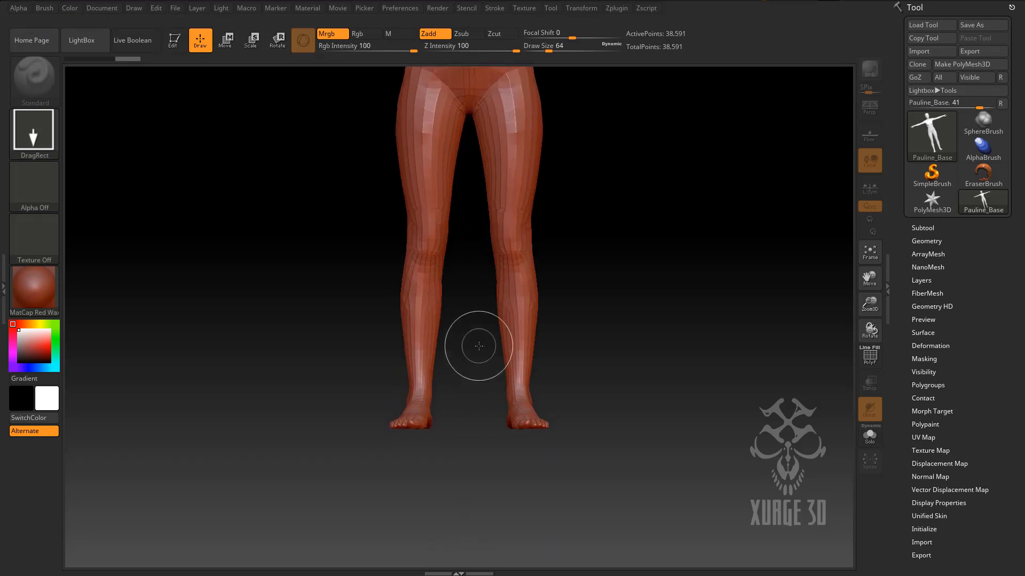
pyautogui.click(173, 45)
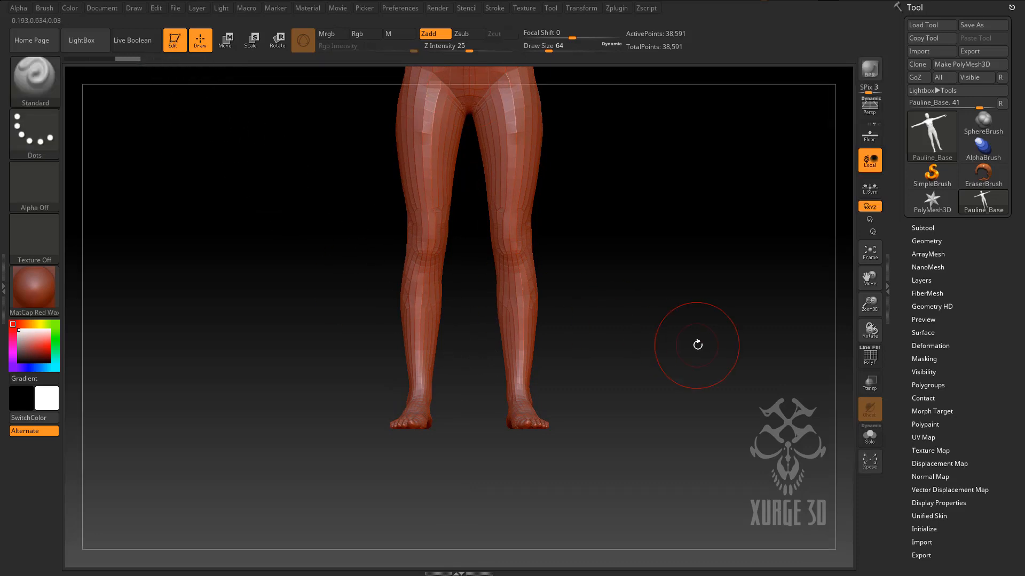
pyautogui.click(870, 251)
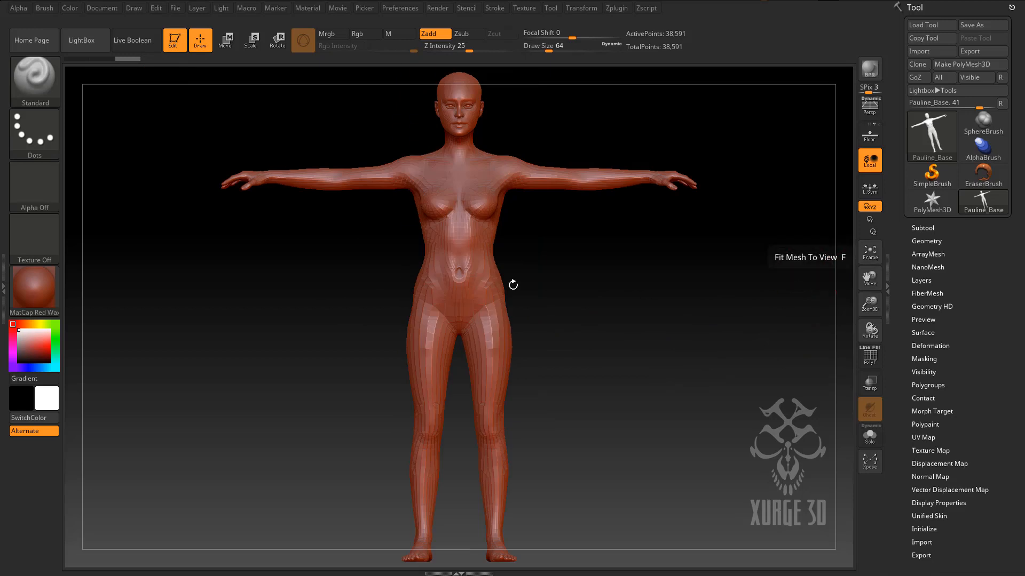
# Mask the whole figure from the shoulders down, leaving the head and neck unmasked.
pyautogui.keyDown('shift'); pyautogui.moveTo(571, 278); pyautogui.dragTo(548, 279); pyautogui.keyUp('shift')
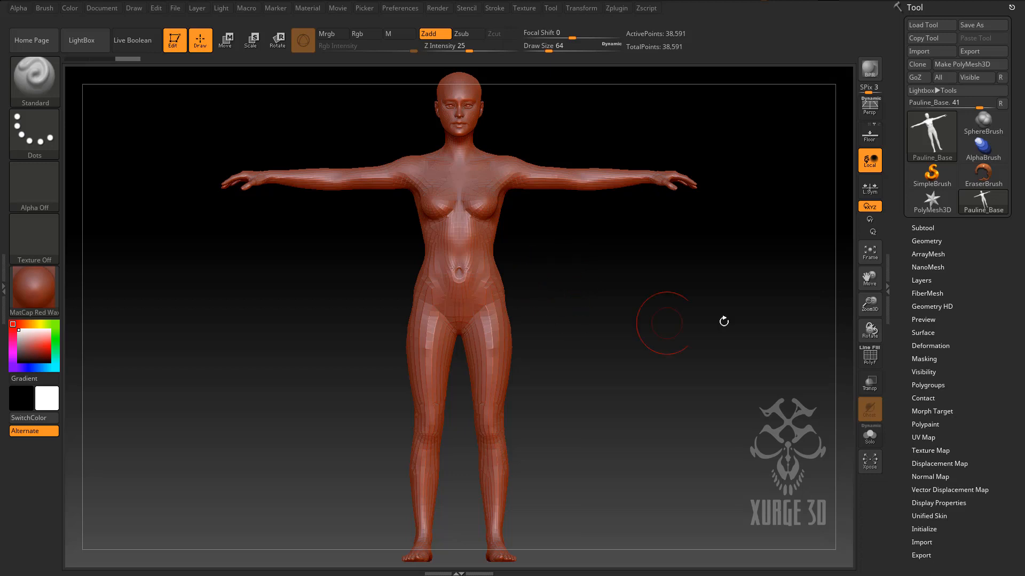
pyautogui.moveTo(868, 296); pyautogui.dragTo(867, 297)
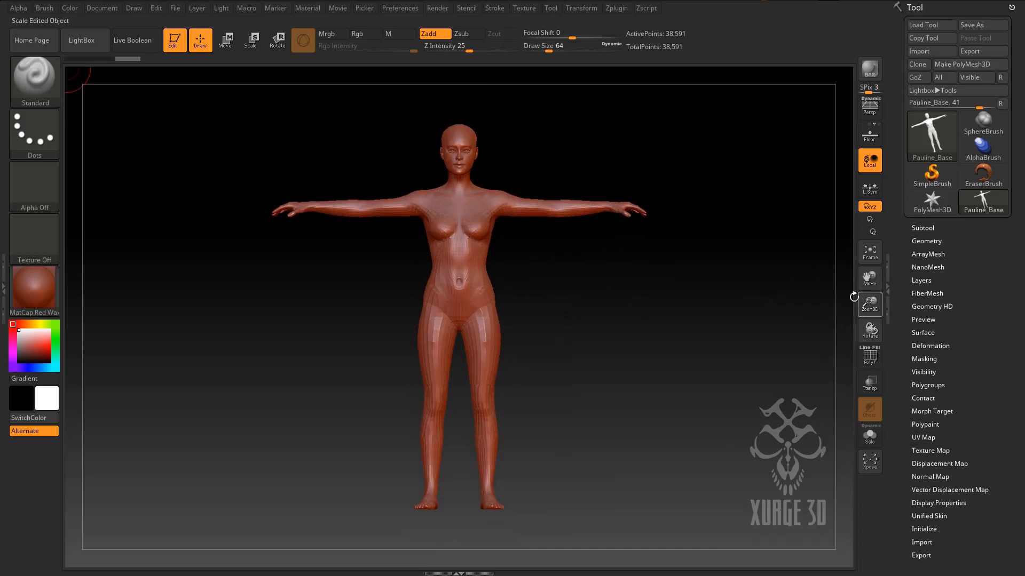
pyautogui.moveTo(604, 376); pyautogui.dragTo(605, 349)
pyautogui.moveTo(587, 406); pyautogui.dragTo(580, 379)
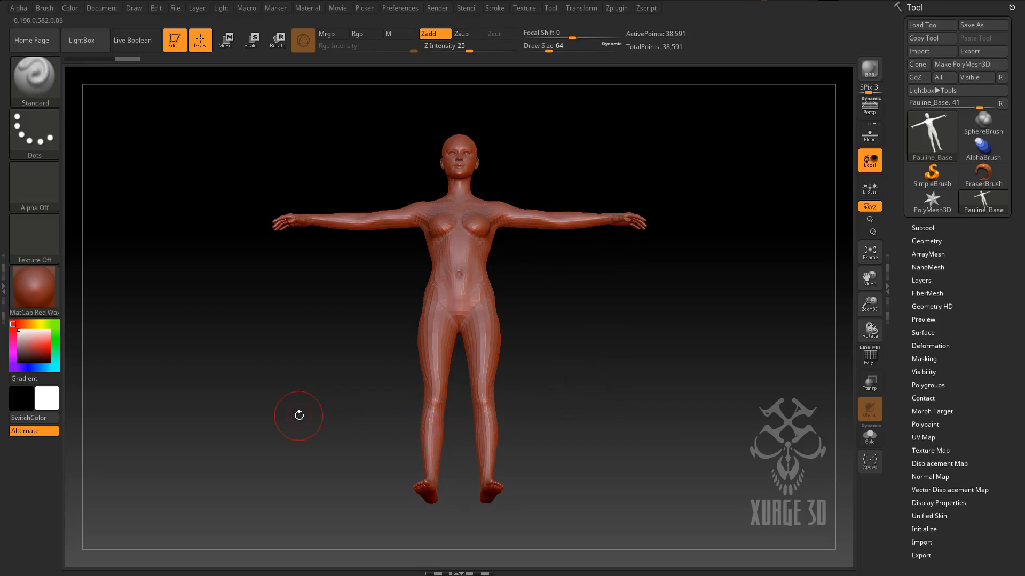
pyautogui.press('ctrl')
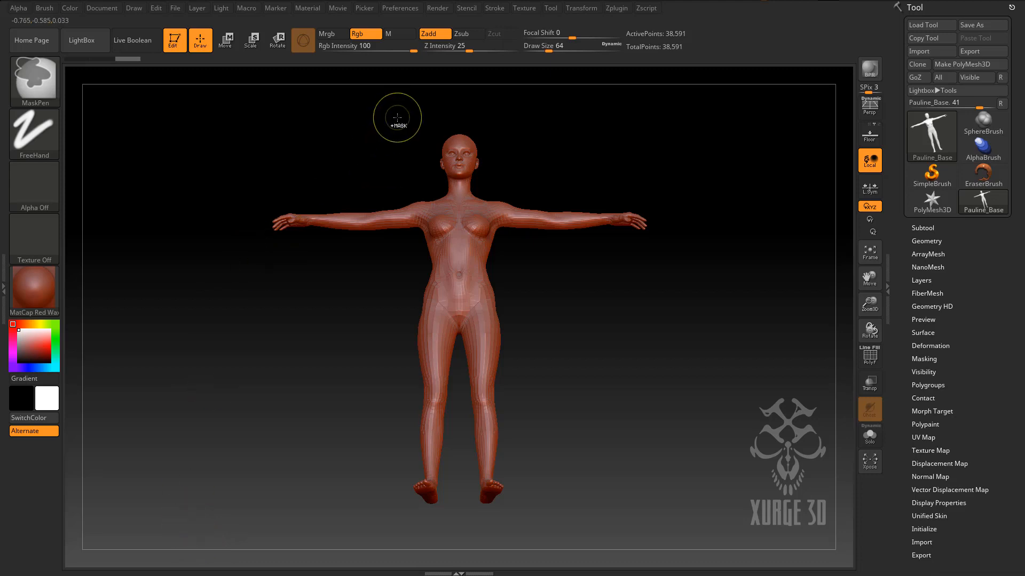
pyautogui.moveTo(181, 531)
pyautogui.keyDown('ctrl'); pyautogui.mouseDown()
pyautogui.moveTo(260, 445)
pyautogui.moveTo(533, 268)
pyautogui.moveTo(703, 194)
pyautogui.mouseUp(); pyautogui.keyUp('ctrl')
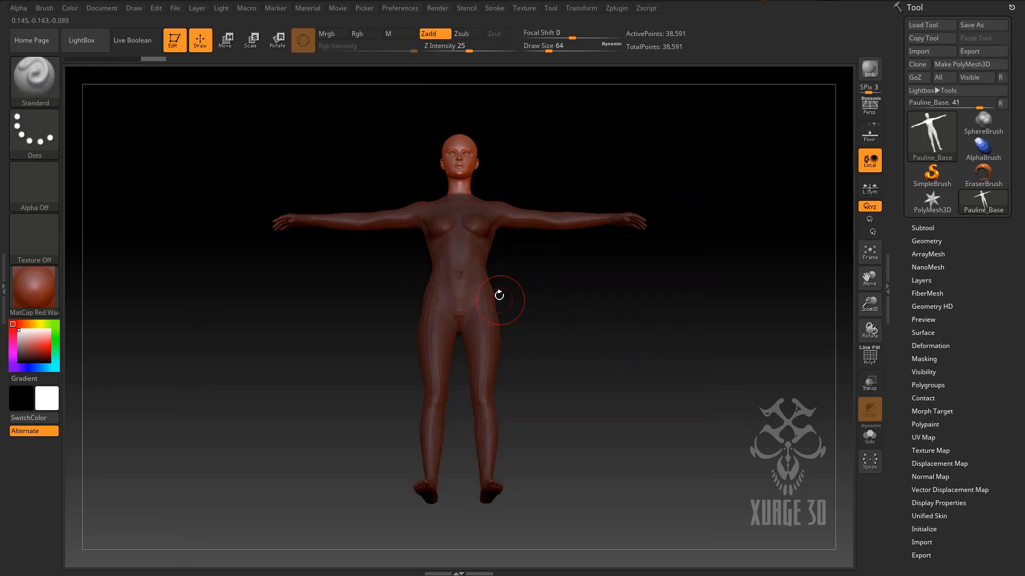
# Put the masked body into its own polygroup, separate from the head.
pyautogui.moveTo(661, 301); pyautogui.dragTo(647, 336)
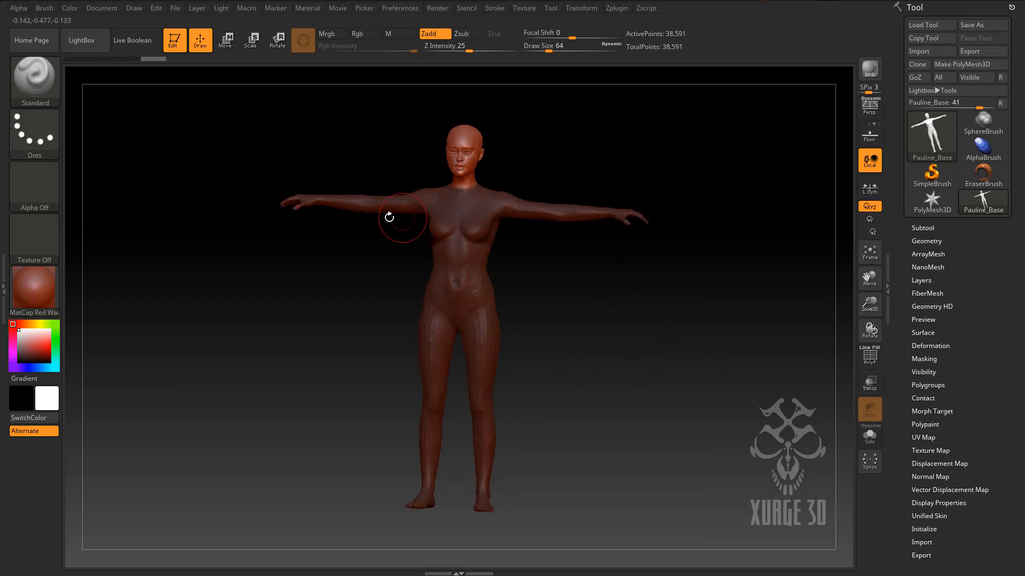
pyautogui.moveTo(628, 308); pyautogui.dragTo(643, 288)
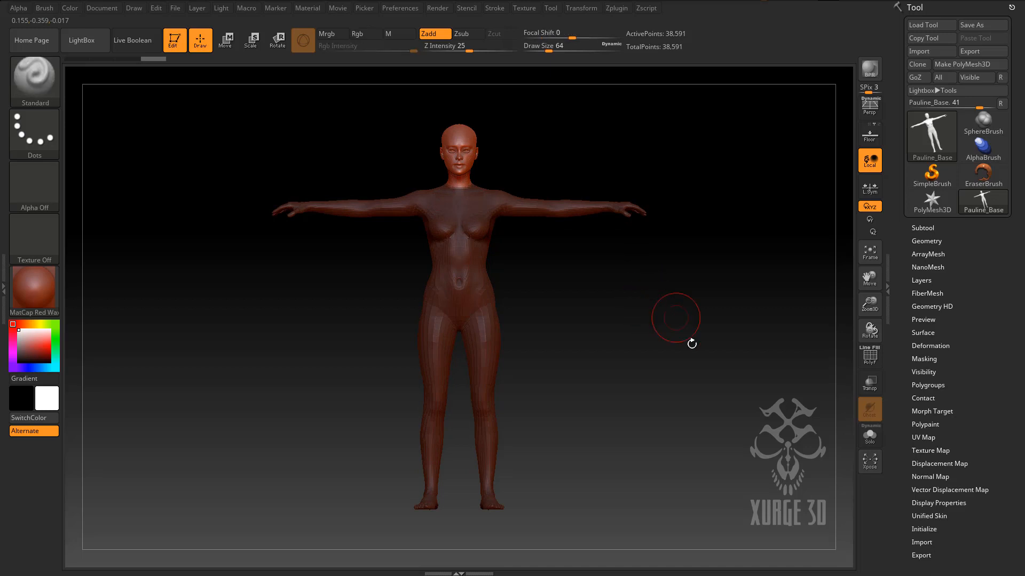
pyautogui.click(931, 386)
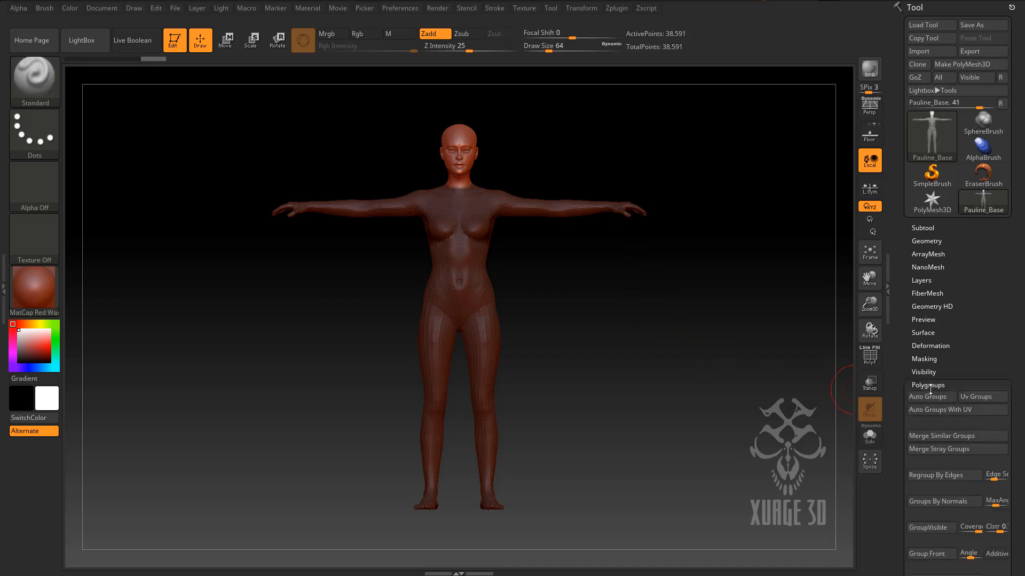
pyautogui.scroll(-5, 994, 357)
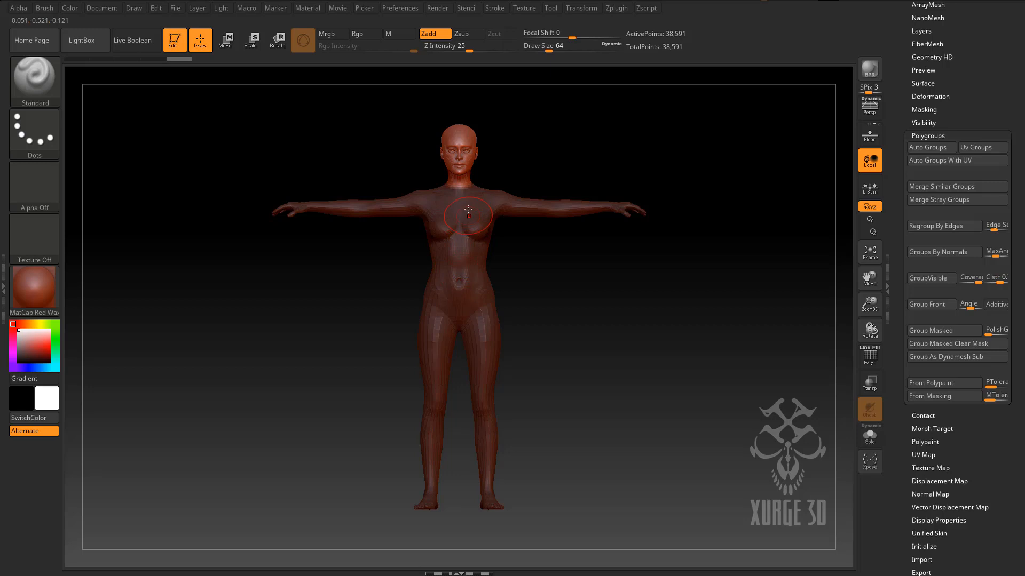
# Isolate the head polygroup and delete the hidden body geometry.
pyautogui.hotkey('ctrl', 'shift')
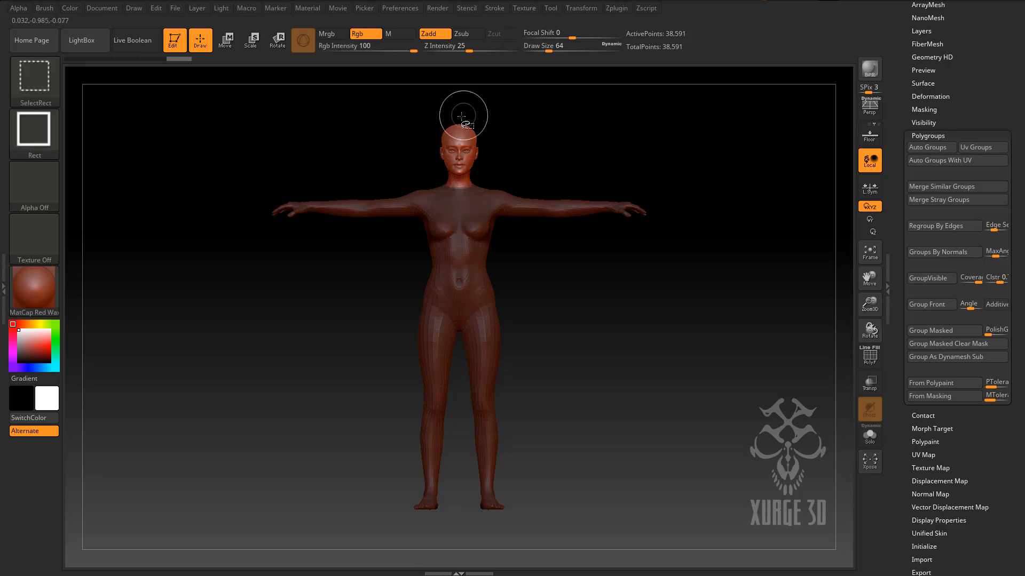
pyautogui.keyDown('ctrl'); pyautogui.keyDown('shift'); pyautogui.click(452, 130); pyautogui.keyUp('shift'); pyautogui.keyUp('ctrl')
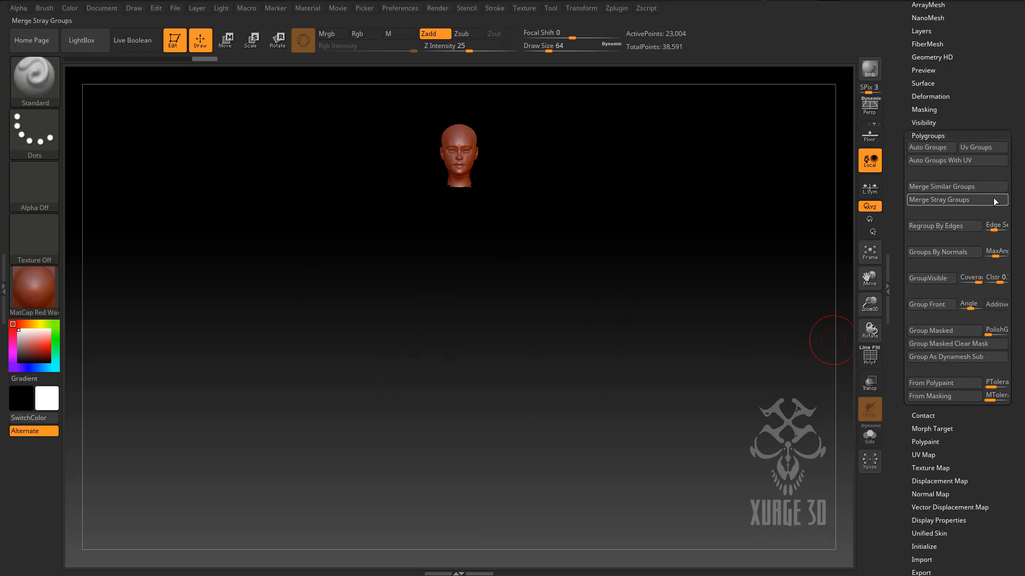
pyautogui.scroll(8, 1017, 276)
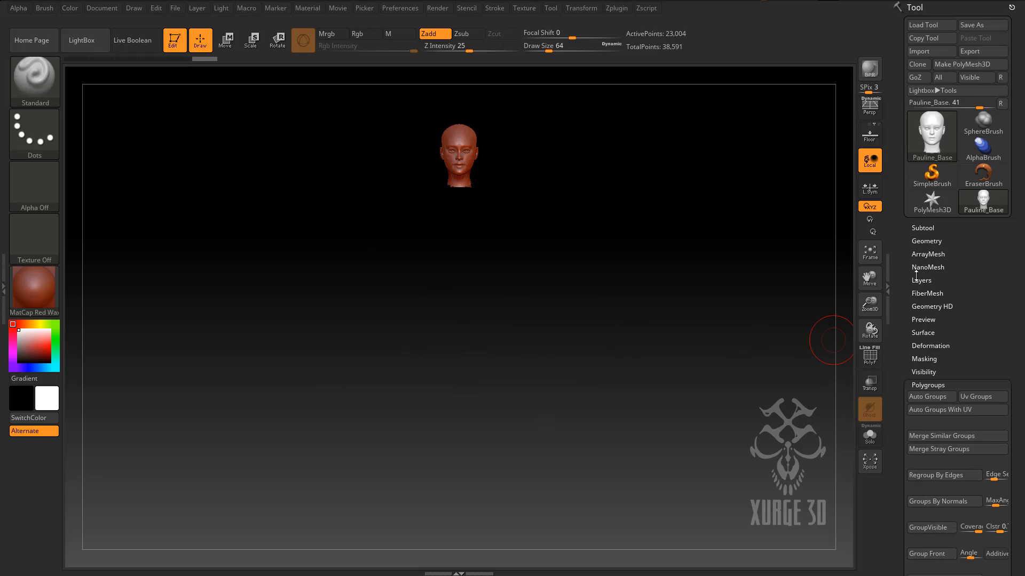
pyautogui.click(925, 242)
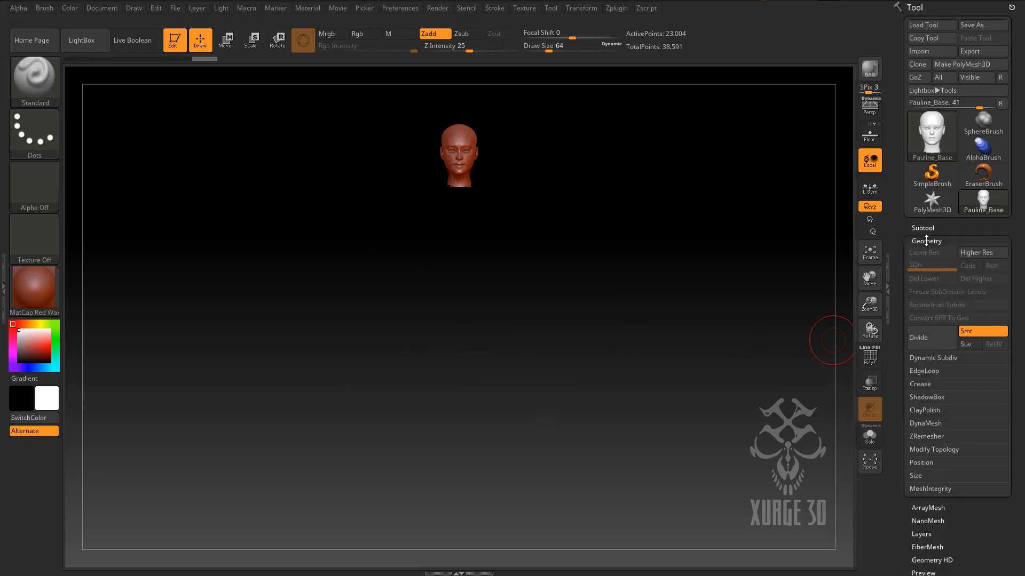
pyautogui.click(940, 450)
pyautogui.moveTo(1014, 408); pyautogui.dragTo(1022, 330)
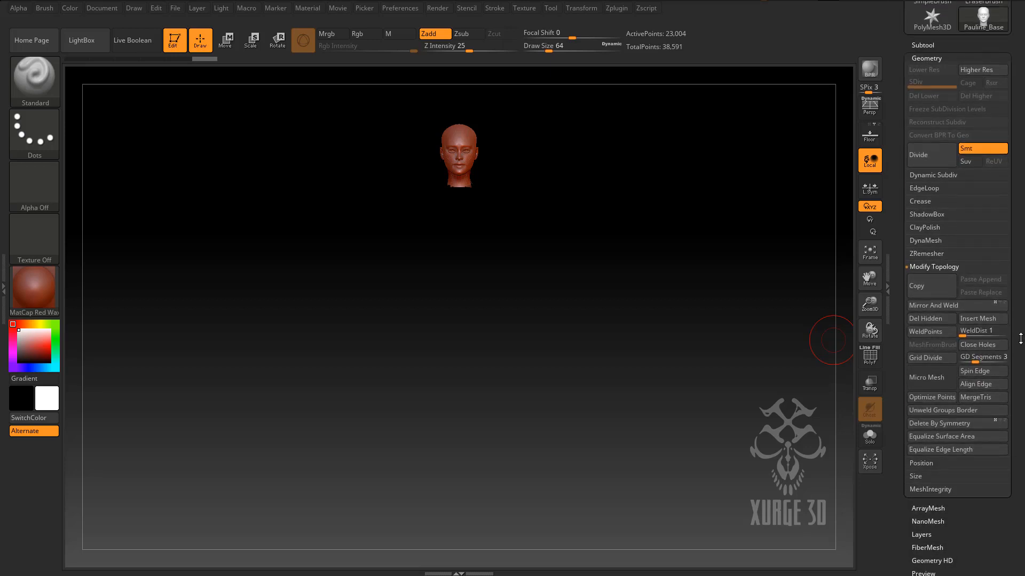
pyautogui.click(927, 319)
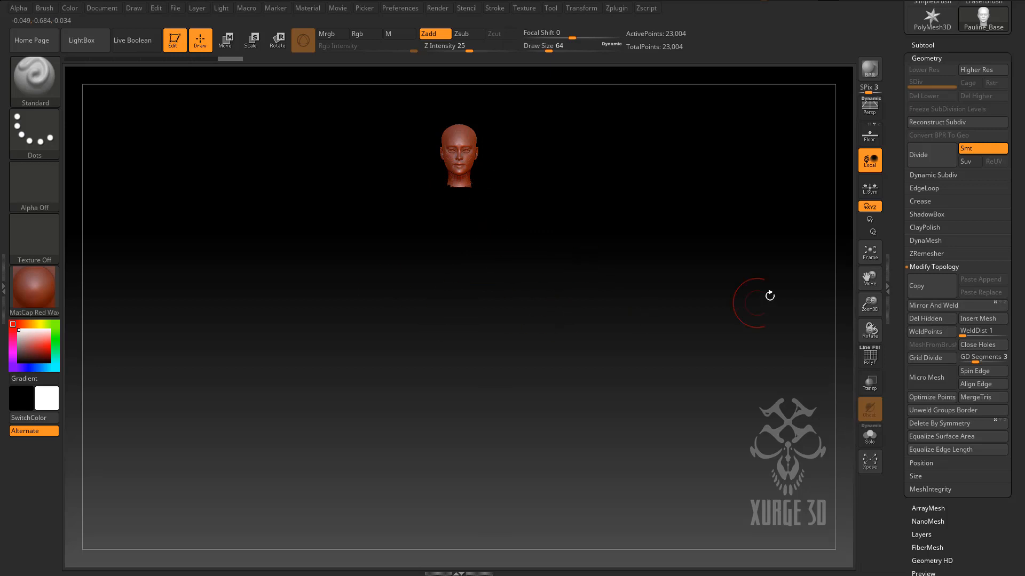
# Reduce the draw size to 7 and paint a mask band across the forehead and along the side of the head.
pyautogui.click(870, 252)
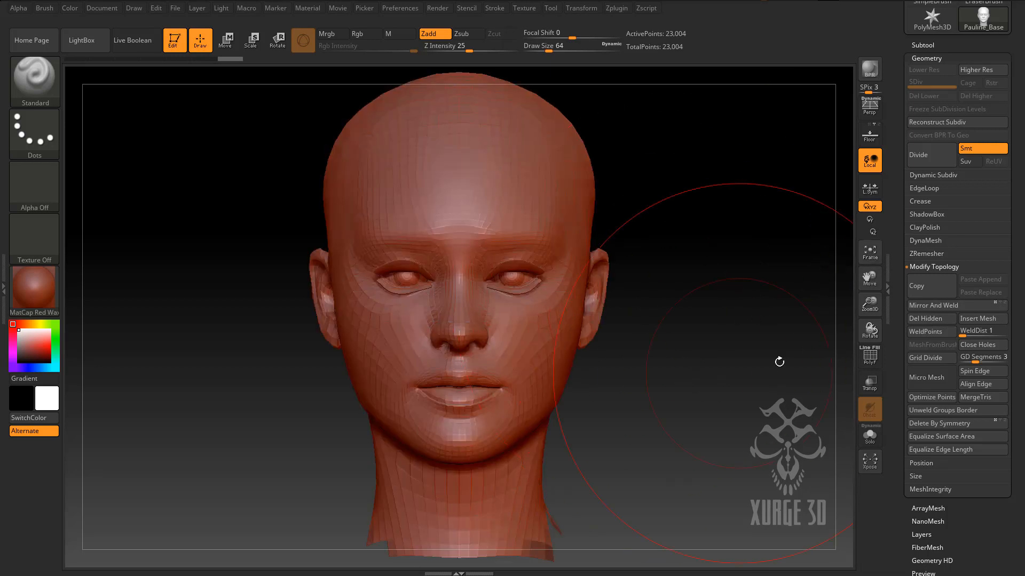
pyautogui.moveTo(869, 309); pyautogui.dragTo(866, 295)
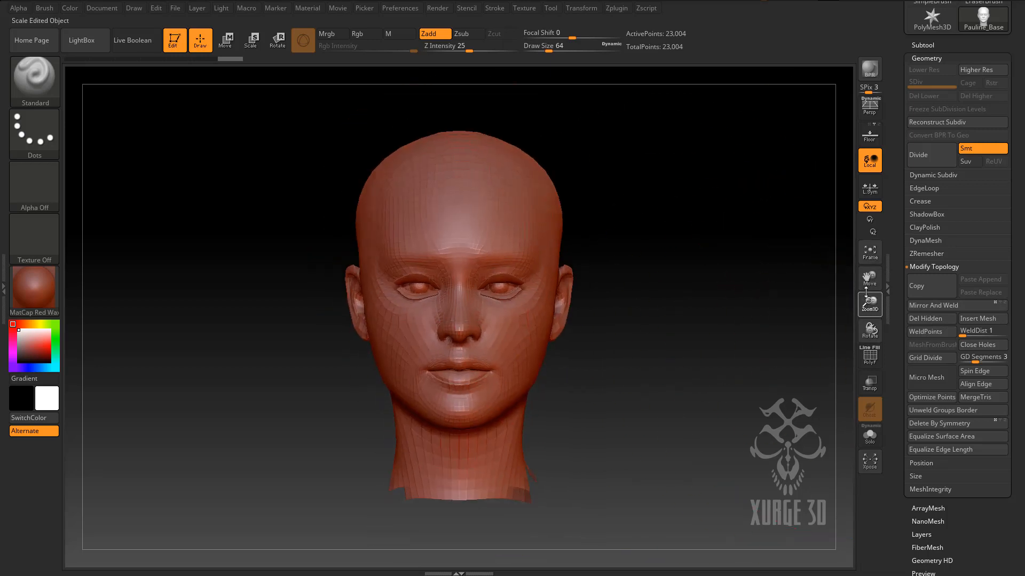
pyautogui.moveTo(719, 344)
pyautogui.mouseDown()
pyautogui.moveTo(667, 344)
pyautogui.moveTo(758, 346)
pyautogui.moveTo(713, 346)
pyautogui.mouseUp()
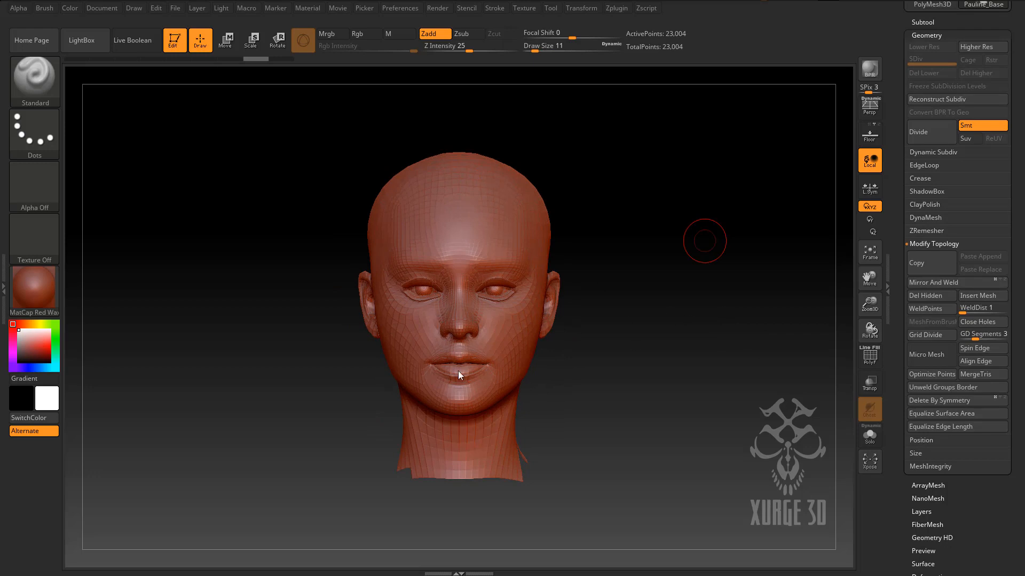
pyautogui.moveTo(663, 326)
pyautogui.mouseDown()
pyautogui.moveTo(611, 322)
pyautogui.moveTo(704, 320)
pyautogui.moveTo(629, 318)
pyautogui.moveTo(620, 359)
pyautogui.moveTo(592, 328)
pyautogui.moveTo(650, 323)
pyautogui.moveTo(657, 342)
pyautogui.moveTo(675, 343)
pyautogui.moveTo(630, 373)
pyautogui.moveTo(612, 370)
pyautogui.mouseUp()
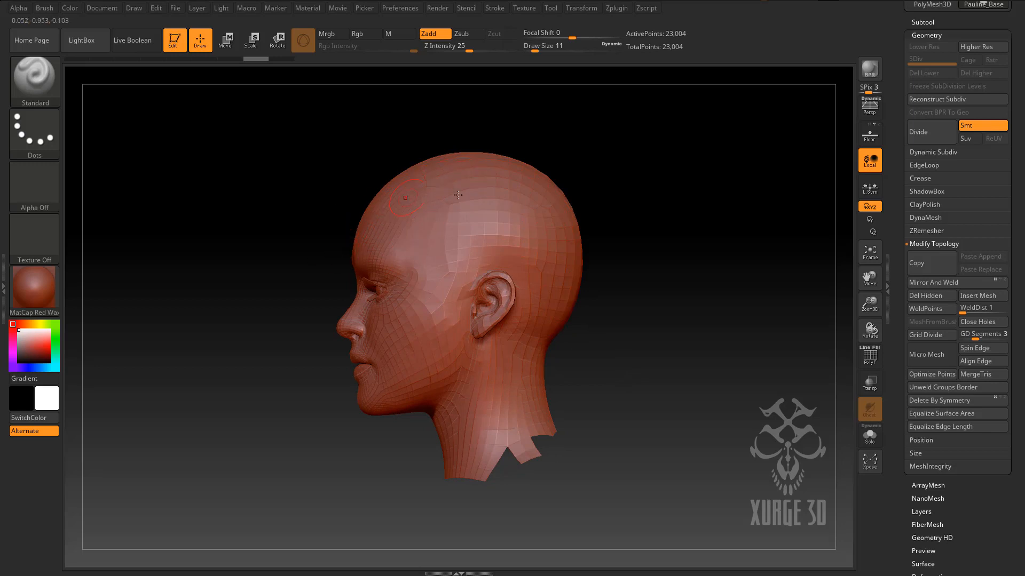
pyautogui.moveTo(631, 347); pyautogui.dragTo(664, 340)
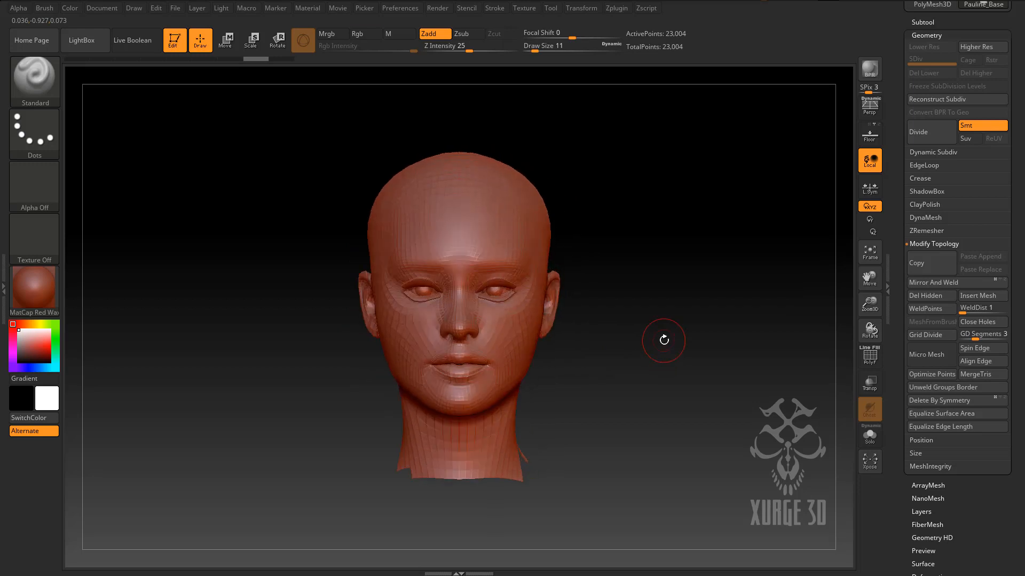
pyautogui.moveTo(537, 50); pyautogui.dragTo(533, 51)
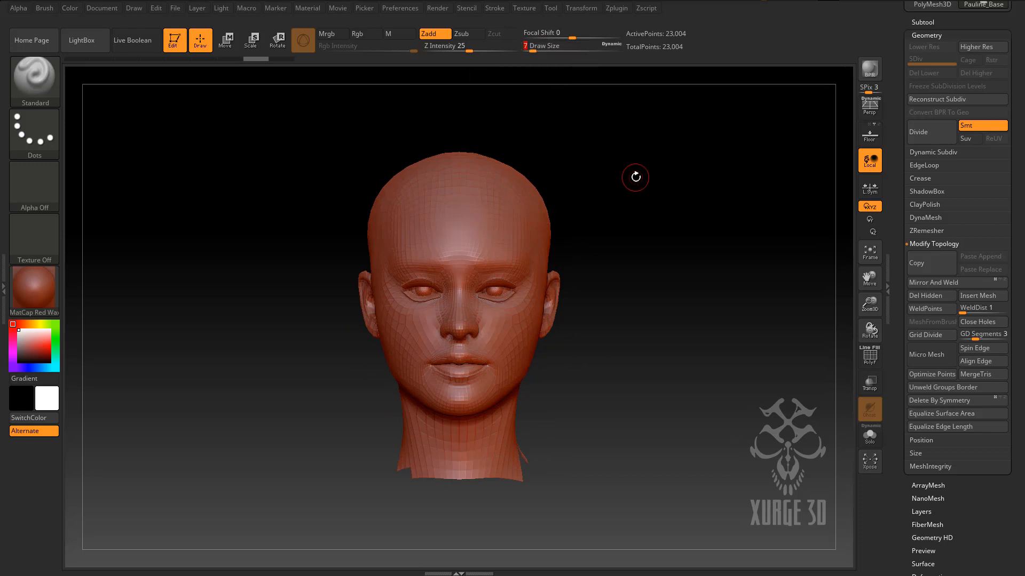
pyautogui.press('ctrl')
pyautogui.moveTo(427, 229)
pyautogui.keyDown('ctrl'); pyautogui.mouseDown()
pyautogui.moveTo(510, 232)
pyautogui.moveTo(440, 231)
pyautogui.mouseUp(); pyautogui.keyUp('ctrl')
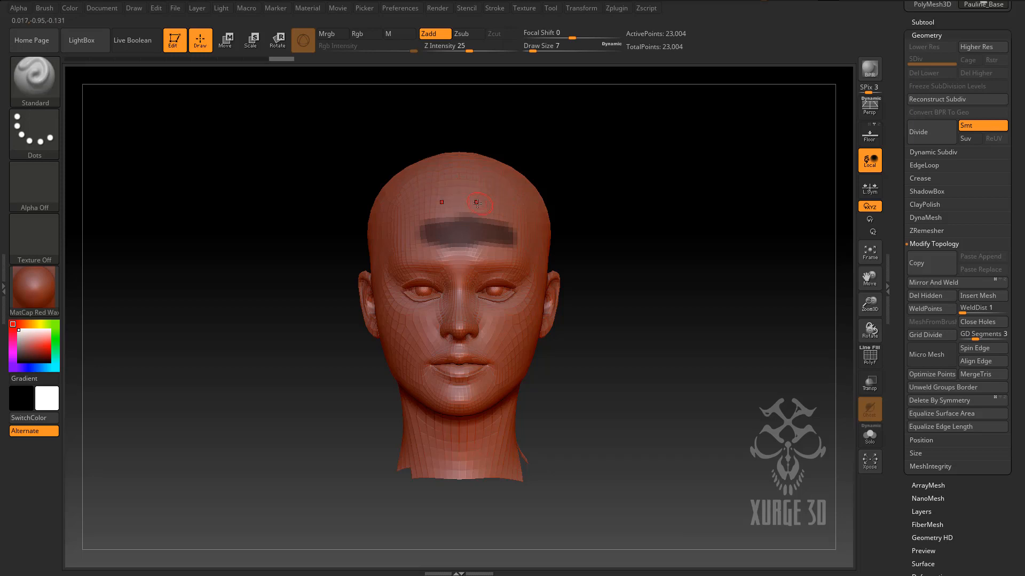
pyautogui.moveTo(394, 229)
pyautogui.keyDown('ctrl'); pyautogui.mouseDown()
pyautogui.moveTo(446, 231)
pyautogui.moveTo(430, 241)
pyautogui.mouseUp(); pyautogui.keyUp('ctrl')
pyautogui.keyDown('ctrl'); pyautogui.moveTo(515, 239); pyautogui.dragTo(531, 238); pyautogui.keyUp('ctrl')
pyautogui.moveTo(635, 269); pyautogui.dragTo(461, 267)
pyautogui.moveTo(414, 241)
pyautogui.keyDown('ctrl'); pyautogui.mouseDown()
pyautogui.moveTo(395, 236)
pyautogui.moveTo(534, 252)
pyautogui.moveTo(386, 236)
pyautogui.mouseUp(); pyautogui.keyUp('ctrl')
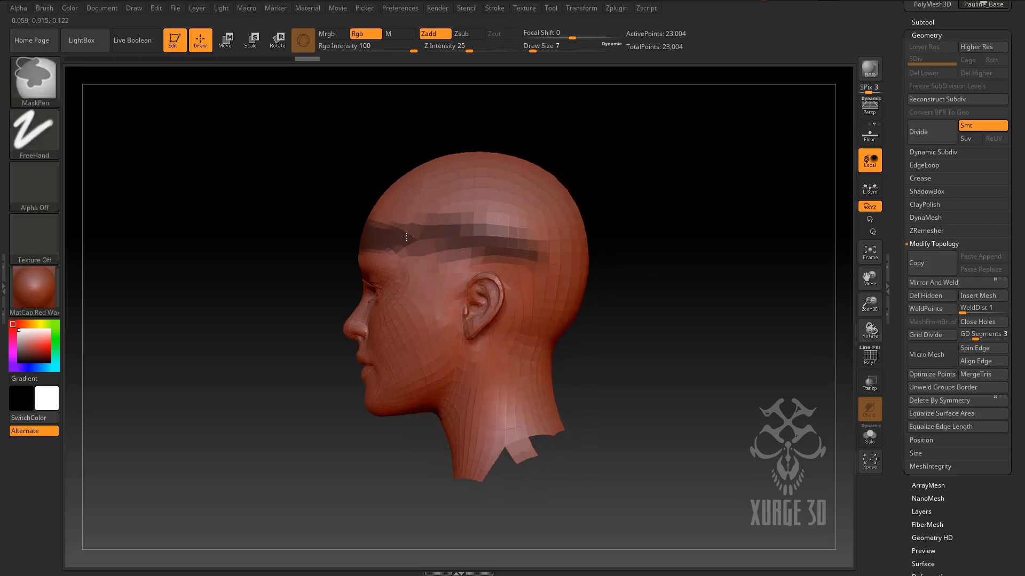
pyautogui.moveTo(640, 266)
pyautogui.mouseDown()
pyautogui.moveTo(683, 268)
pyautogui.moveTo(681, 260)
pyautogui.moveTo(660, 268)
pyautogui.mouseUp()
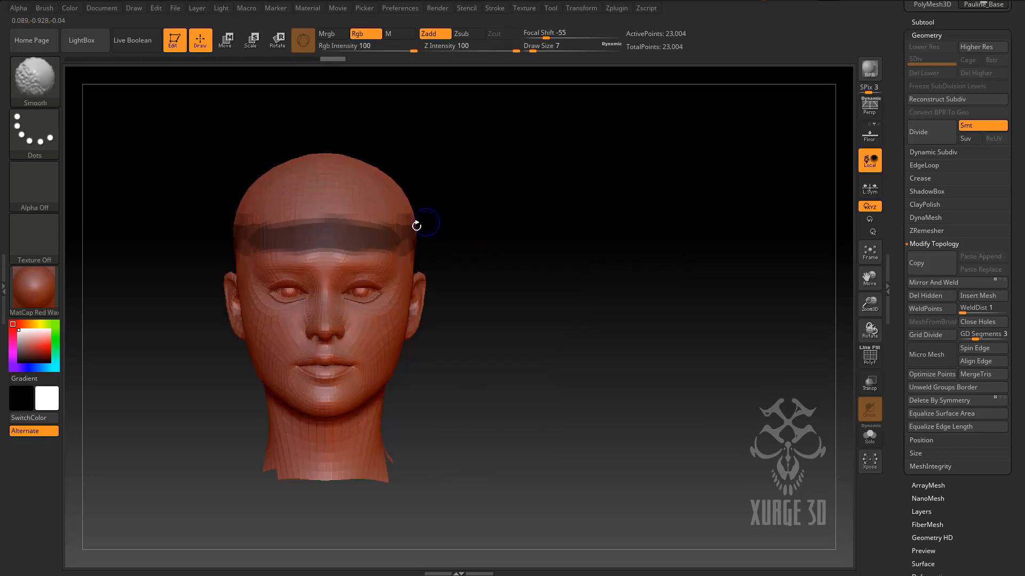
pyautogui.moveTo(601, 272); pyautogui.dragTo(435, 220)
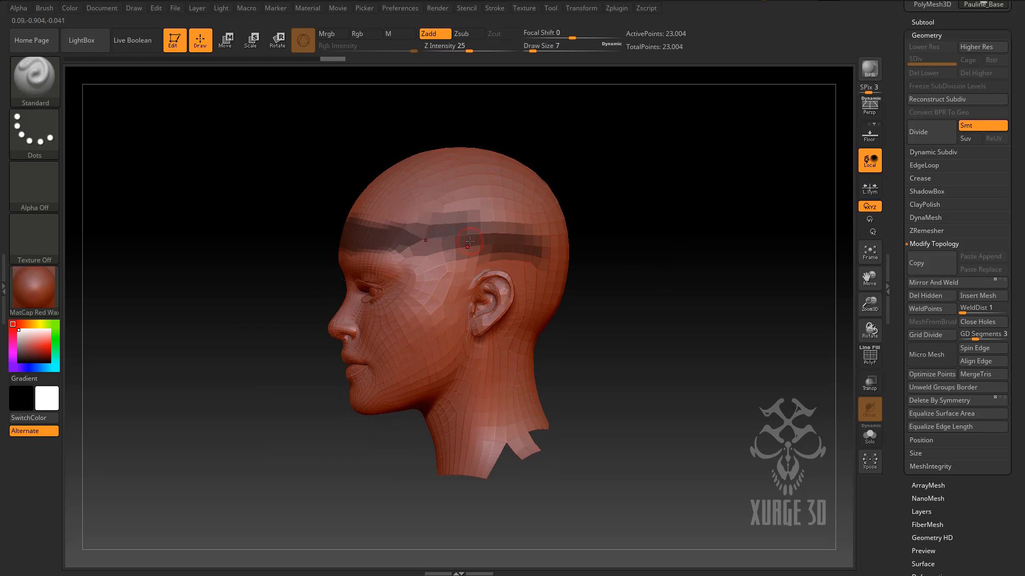
pyautogui.moveTo(585, 327); pyautogui.dragTo(624, 320)
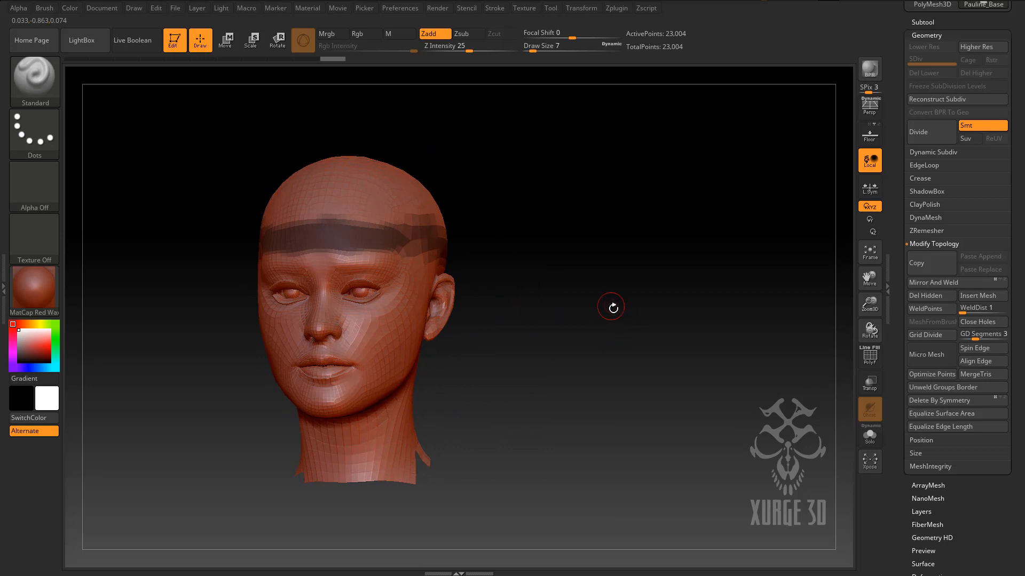
# Clear the painted mask band from the head.
pyautogui.scroll(-2, 994, 430)
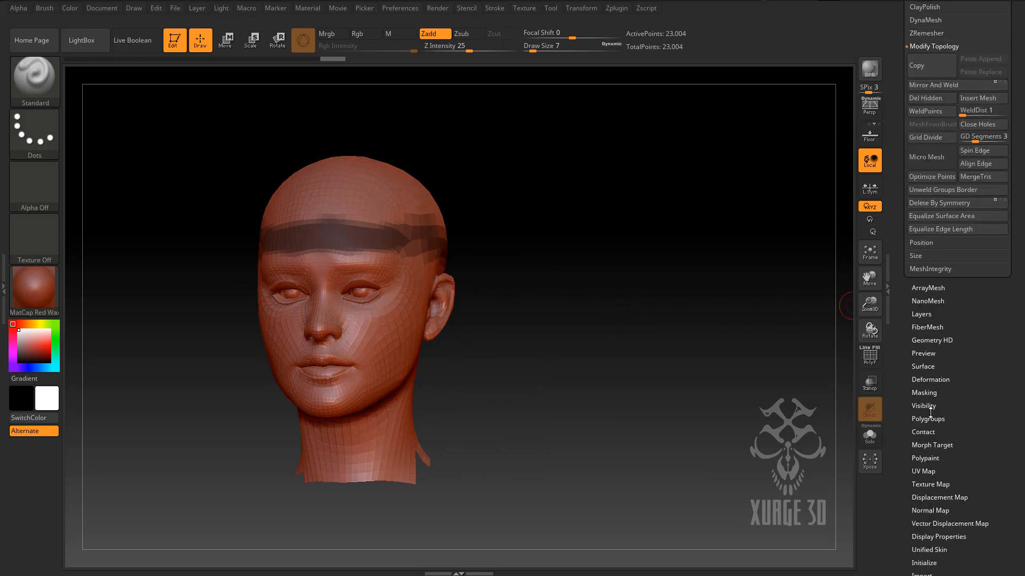
pyautogui.click(922, 392)
pyautogui.scroll(10, 972, 238)
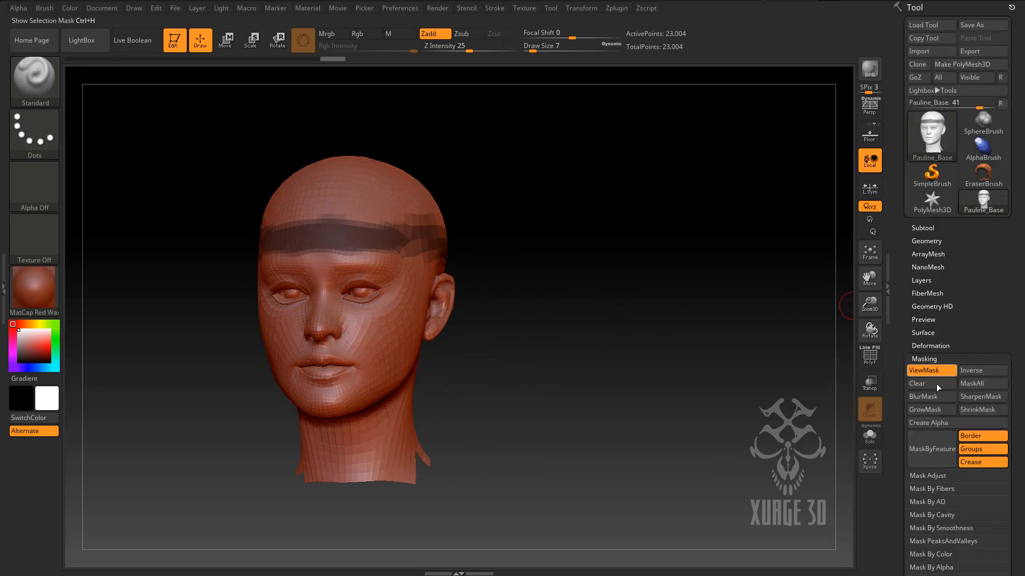
pyautogui.click(927, 385)
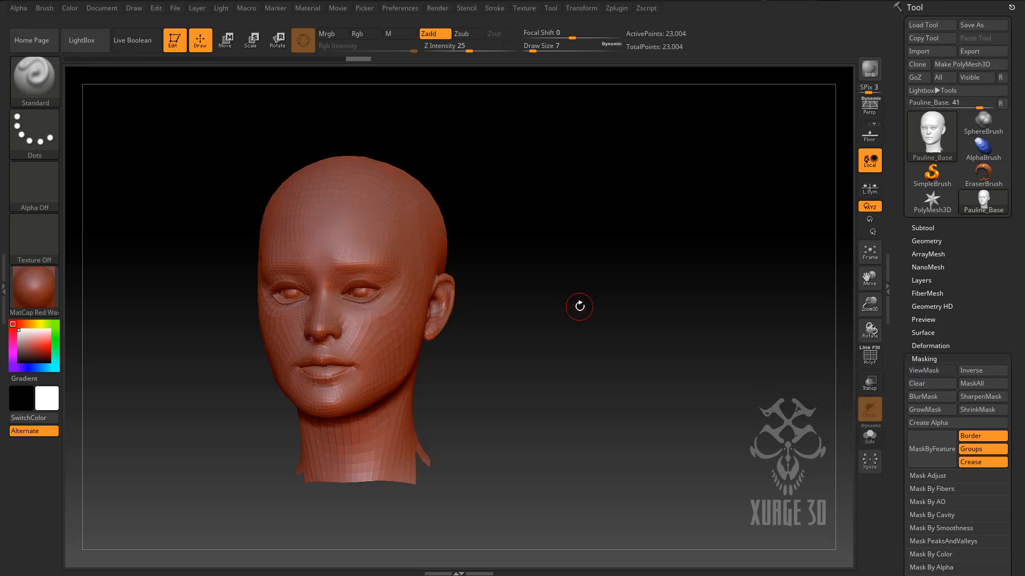
# Weld the coincident points of the head mesh.
pyautogui.click(926, 241)
pyautogui.moveTo(774, 368); pyautogui.dragTo(658, 369)
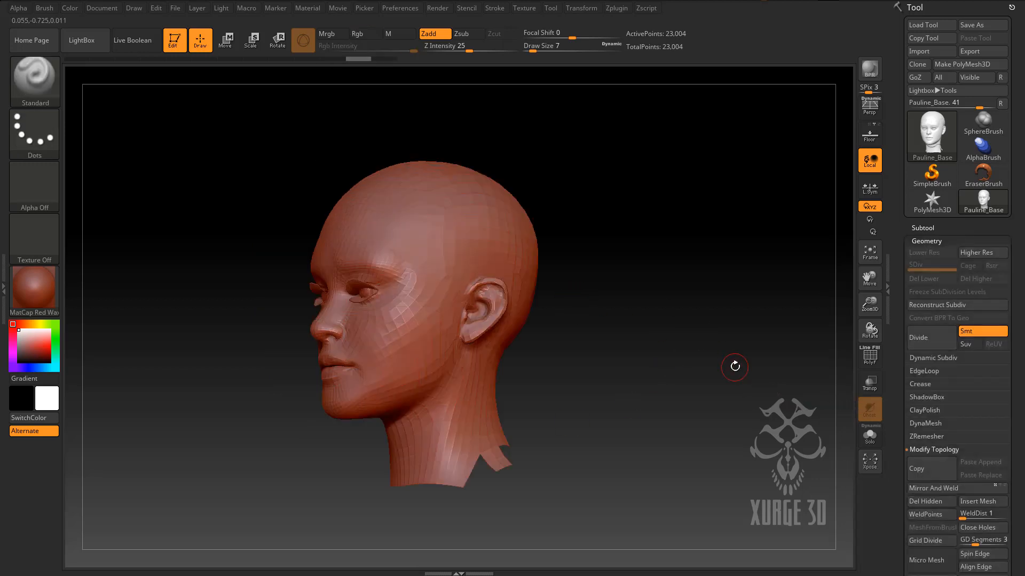
pyautogui.scroll(-5, 1017, 393)
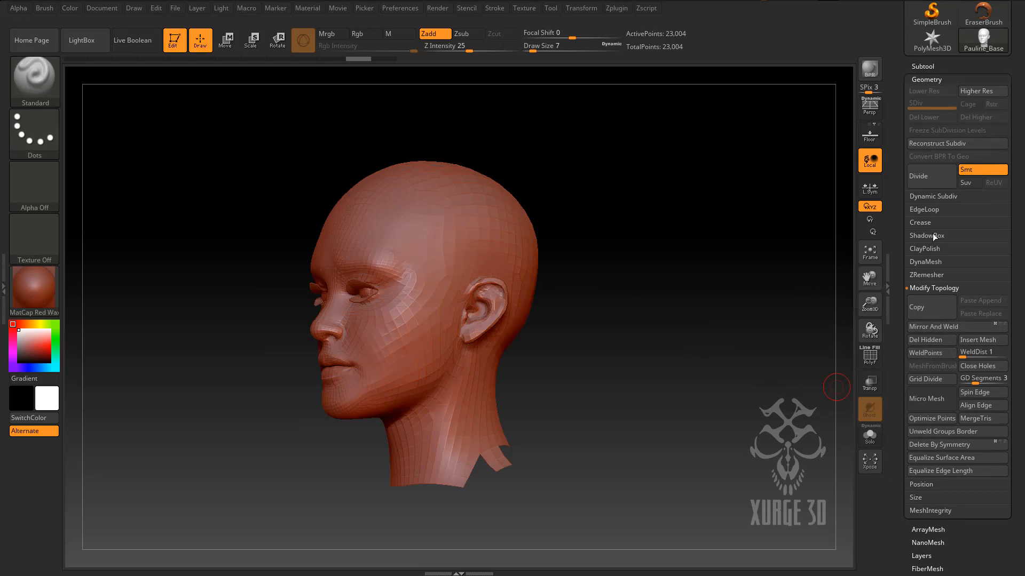
pyautogui.click(934, 353)
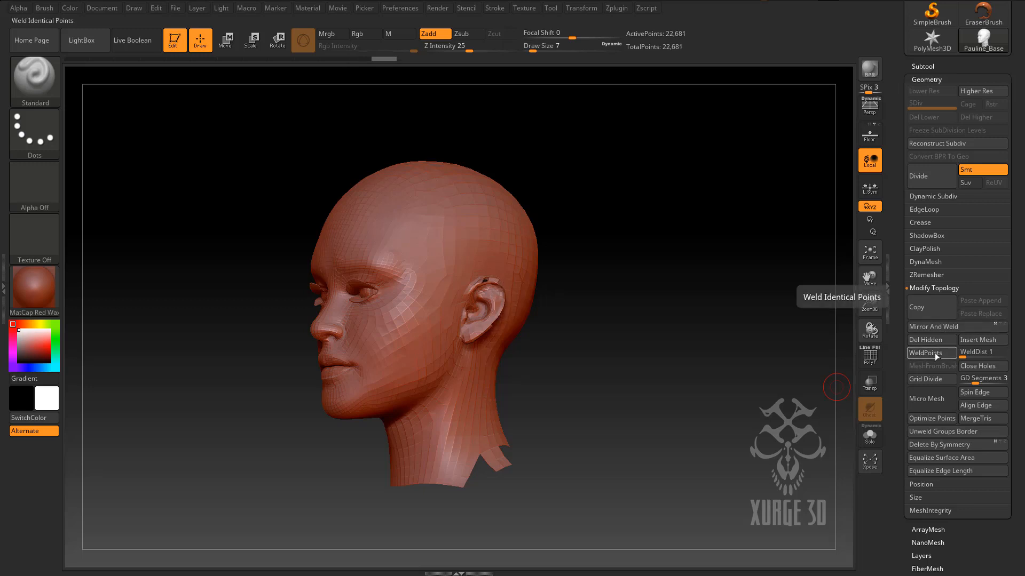
# Subdivide the head mesh three times and delete its lower subdivision levels.
pyautogui.click(928, 181)
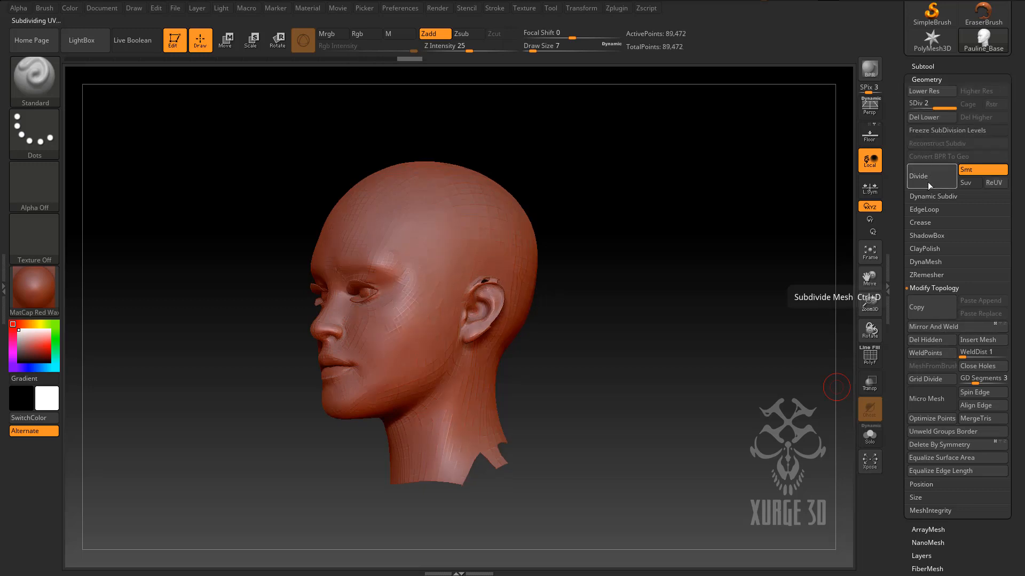
pyautogui.click(927, 181)
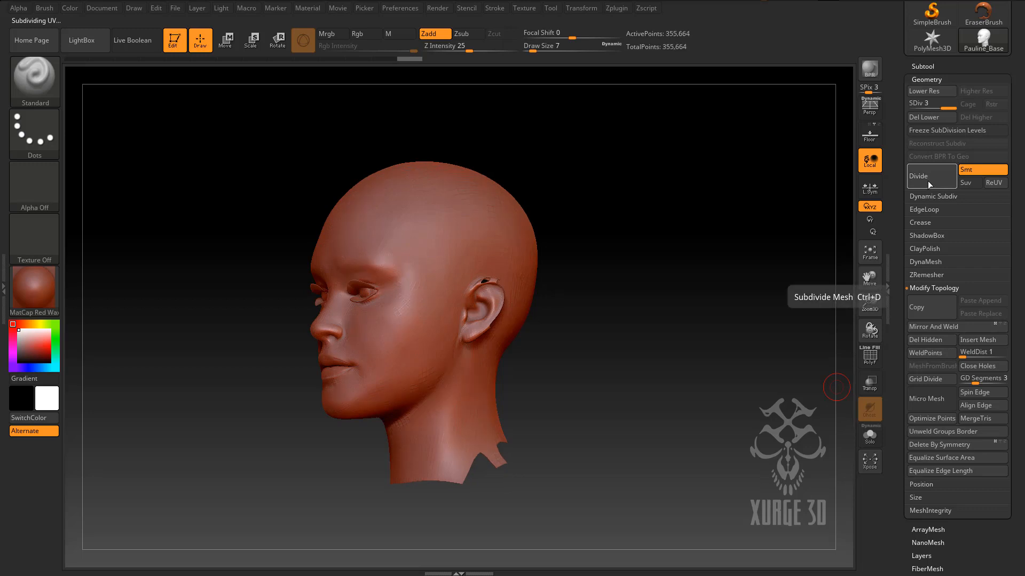
pyautogui.click(927, 181)
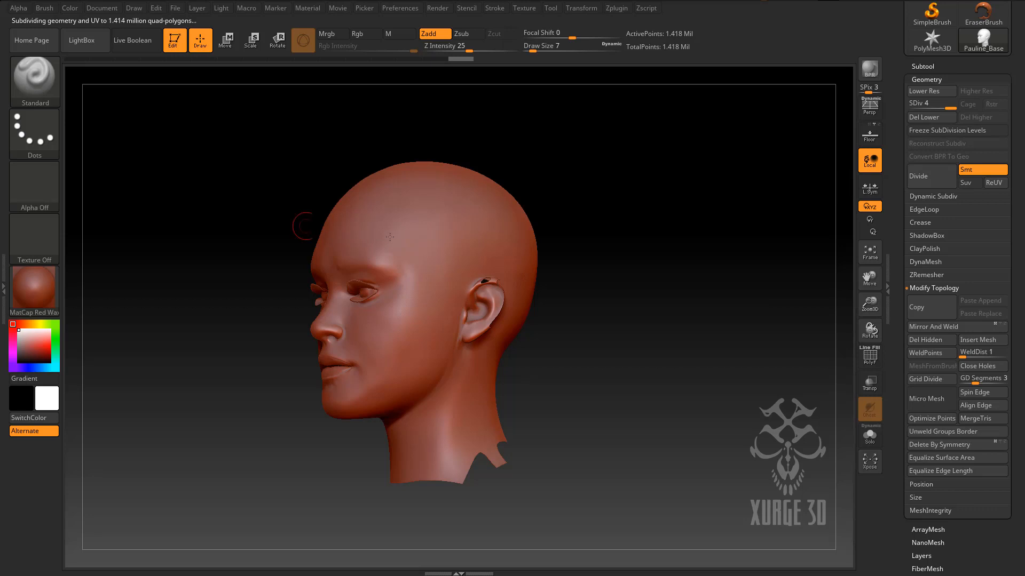
pyautogui.click(933, 117)
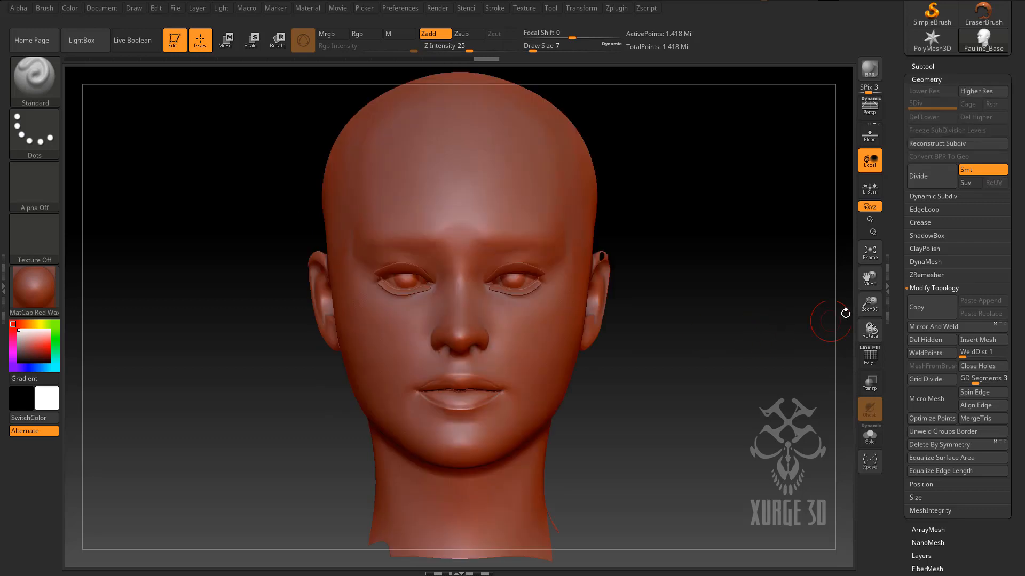
# Paint a mask band across the forehead and back along the side of the head above the ear.
pyautogui.moveTo(870, 305); pyautogui.dragTo(869, 318)
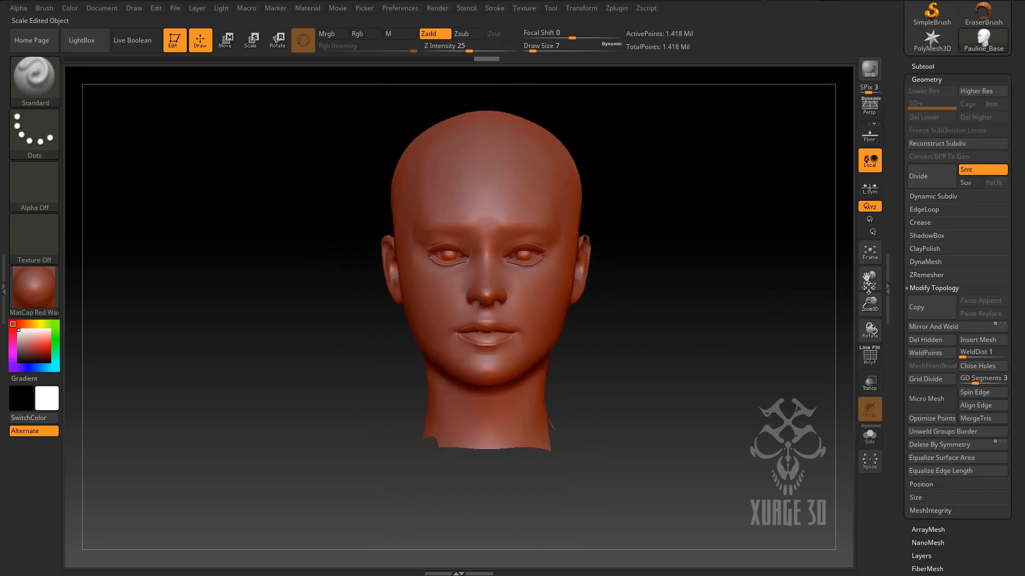
pyautogui.moveTo(868, 280); pyautogui.dragTo(832, 319)
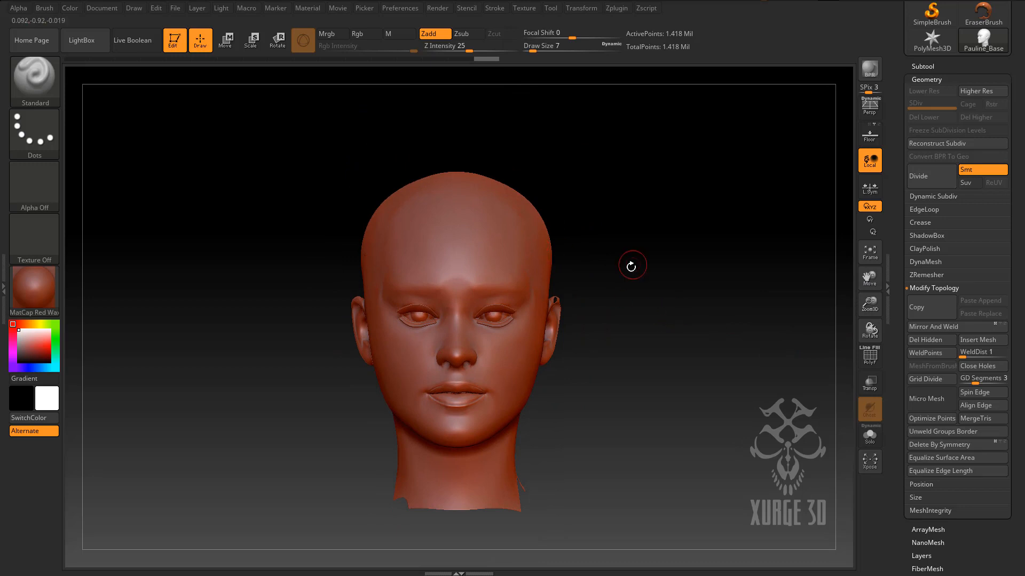
pyautogui.keyDown('ctrl'); pyautogui.moveTo(443, 252); pyautogui.dragTo(525, 268); pyautogui.keyUp('ctrl')
pyautogui.moveTo(660, 294); pyautogui.dragTo(584, 296)
pyautogui.moveTo(465, 267)
pyautogui.keyDown('ctrl'); pyautogui.mouseDown()
pyautogui.moveTo(637, 282)
pyautogui.moveTo(445, 249)
pyautogui.mouseUp(); pyautogui.keyUp('ctrl')
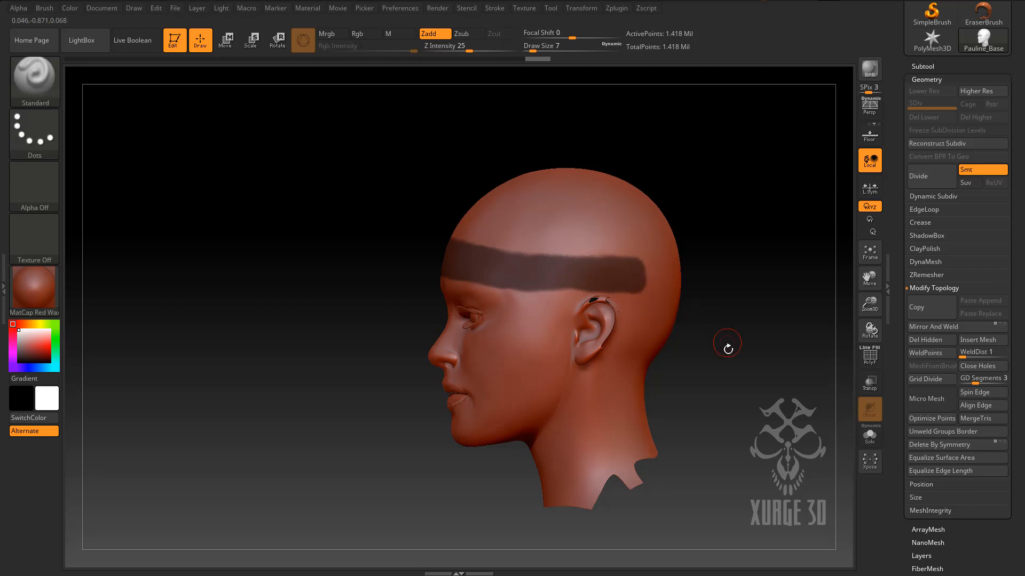
# Extend the mask around the back of the head and over the whole crown, raising the draw size to 25.
pyautogui.moveTo(725, 338); pyautogui.dragTo(703, 338)
pyautogui.keyDown('ctrl'); pyautogui.moveTo(575, 276); pyautogui.dragTo(681, 310); pyautogui.keyUp('ctrl')
pyautogui.moveTo(621, 276)
pyautogui.keyDown('ctrl'); pyautogui.mouseDown()
pyautogui.moveTo(558, 248)
pyautogui.moveTo(693, 291)
pyautogui.moveTo(568, 250)
pyautogui.moveTo(484, 254)
pyautogui.moveTo(698, 273)
pyautogui.moveTo(539, 242)
pyautogui.mouseUp(); pyautogui.keyUp('ctrl')
pyautogui.moveTo(470, 235)
pyautogui.keyDown('ctrl'); pyautogui.mouseDown()
pyautogui.moveTo(704, 247)
pyautogui.moveTo(592, 223)
pyautogui.mouseUp(); pyautogui.keyUp('ctrl')
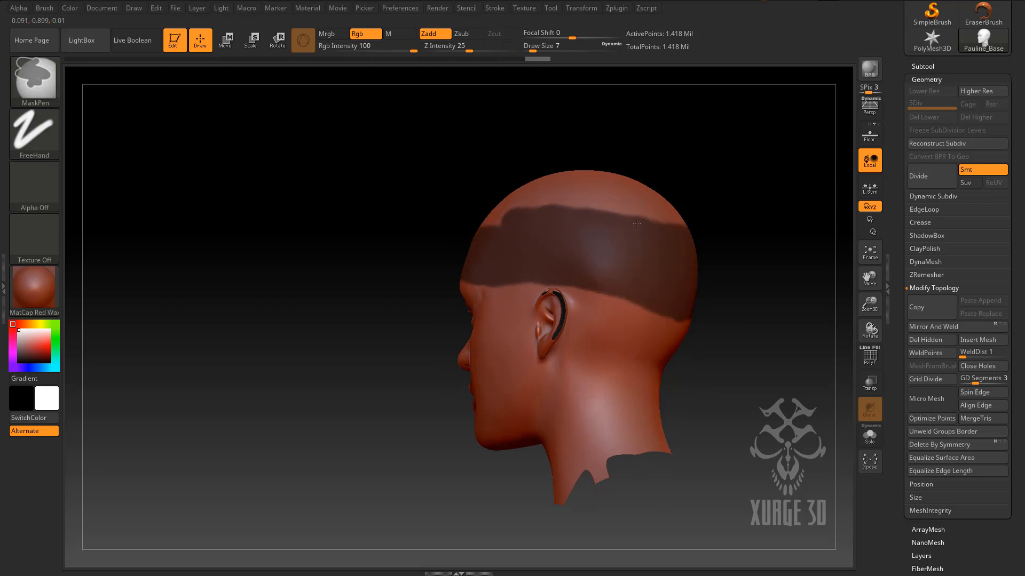
pyautogui.moveTo(532, 51); pyautogui.dragTo(539, 50)
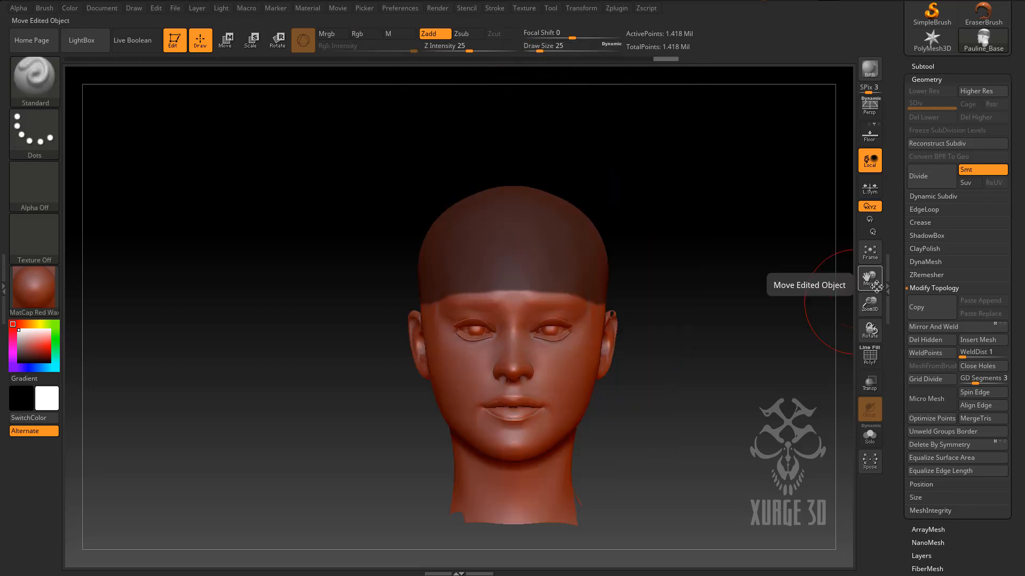
pyautogui.moveTo(874, 284); pyautogui.dragTo(865, 265)
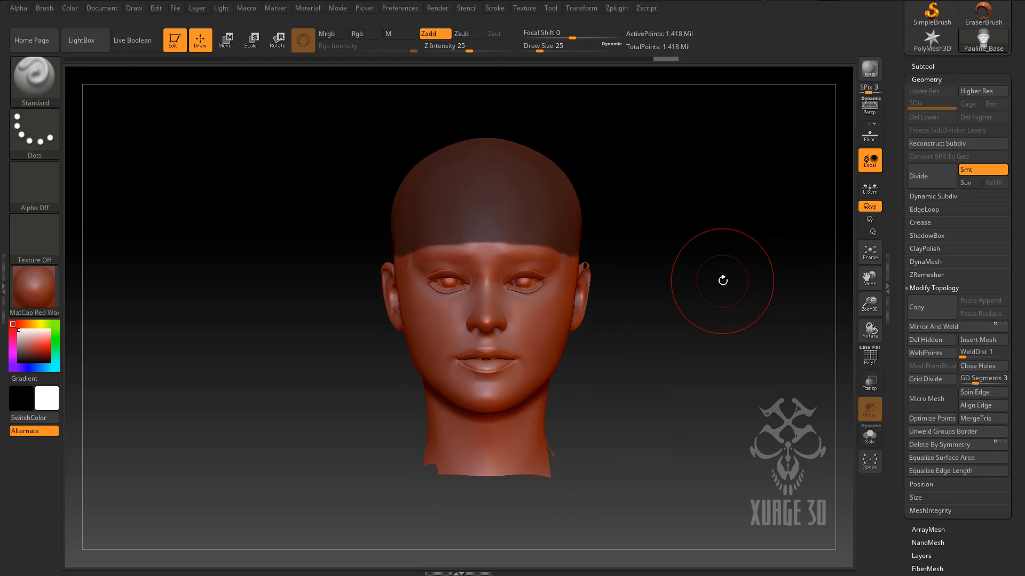
# Duplicate the masked head subtool, make the original active and hide the duplicate.
pyautogui.click(928, 65)
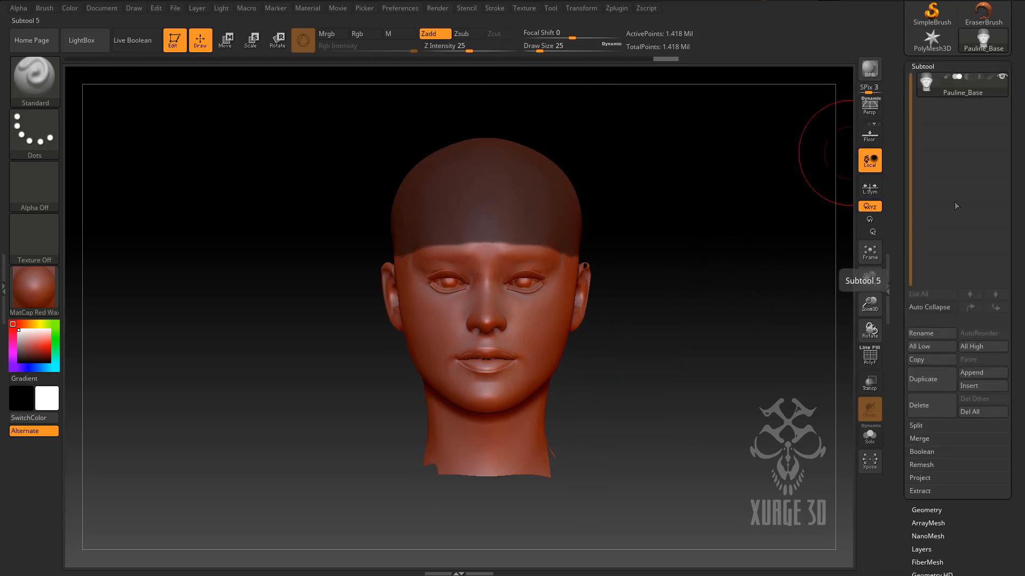
pyautogui.click(931, 382)
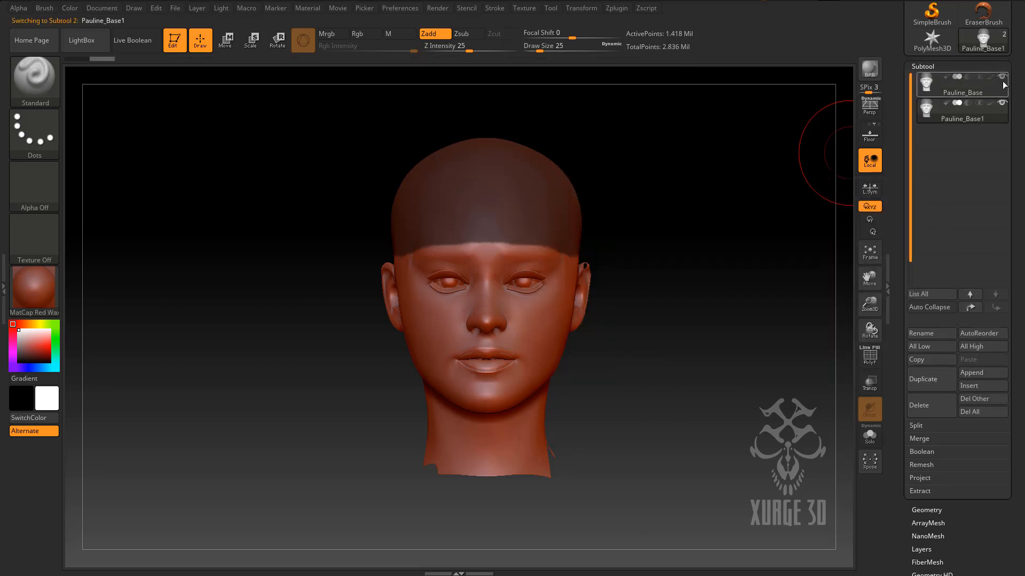
pyautogui.click(931, 85)
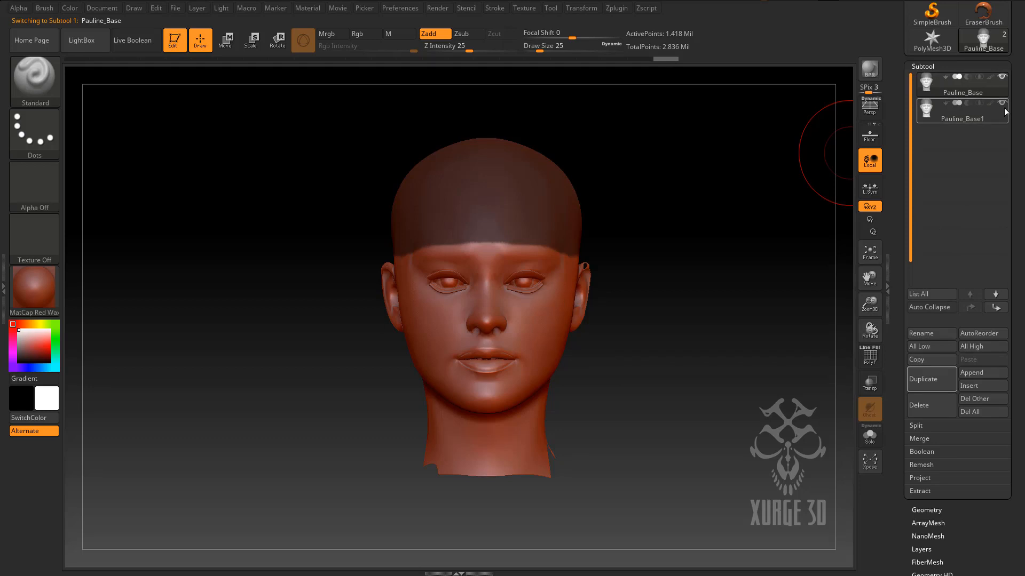
pyautogui.moveTo(716, 256); pyautogui.dragTo(708, 263)
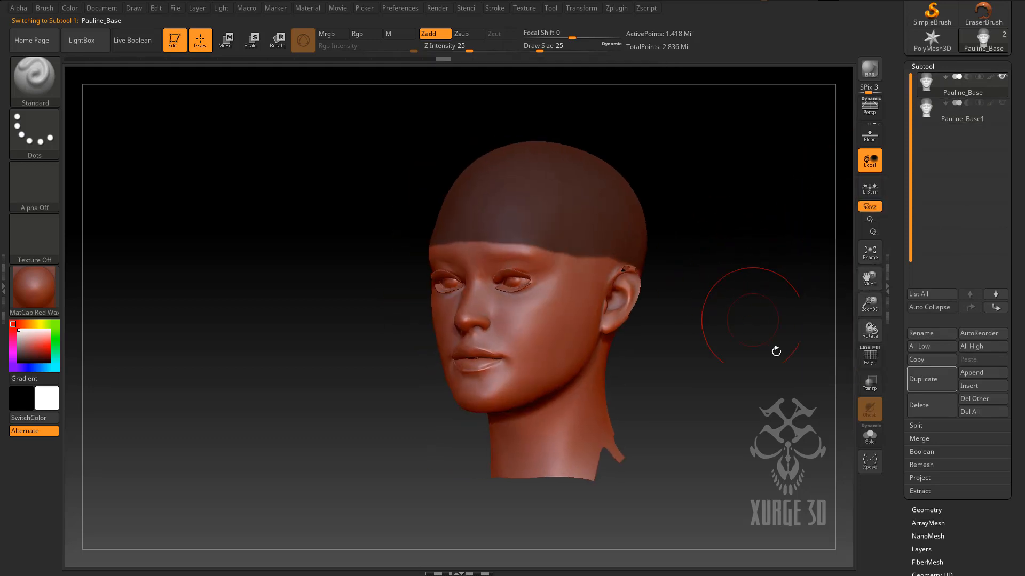
# Turn the masked skull area into its own polygroup and clear the mask.
pyautogui.scroll(-6, 1021, 474)
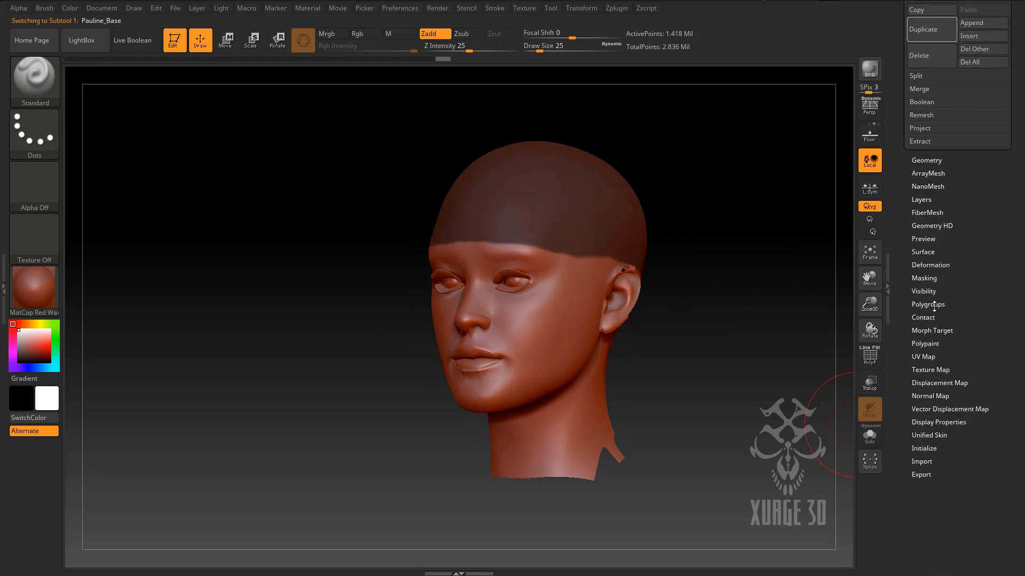
pyautogui.click(931, 304)
pyautogui.scroll(4, 984, 303)
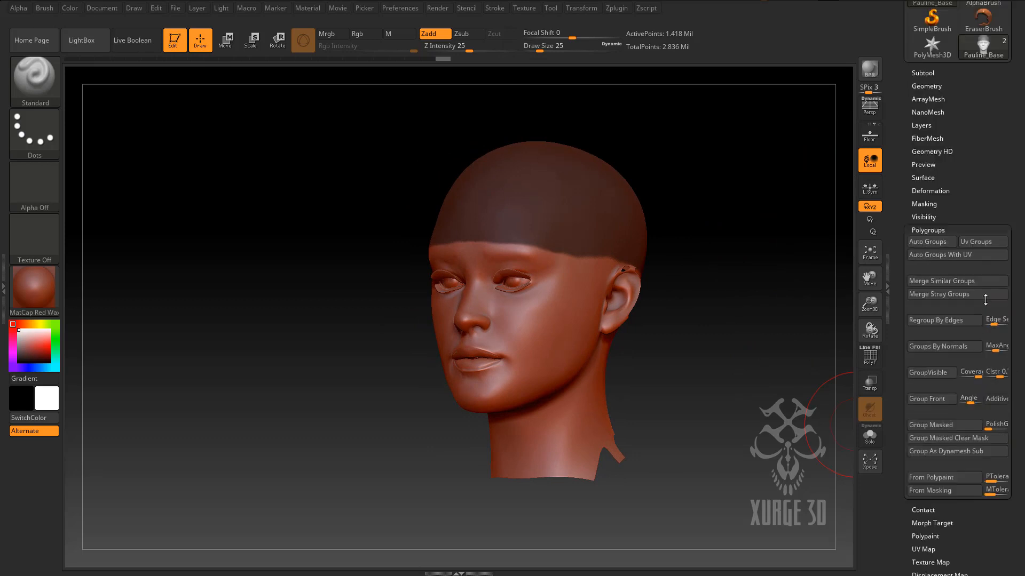
pyautogui.scroll(-2, 984, 303)
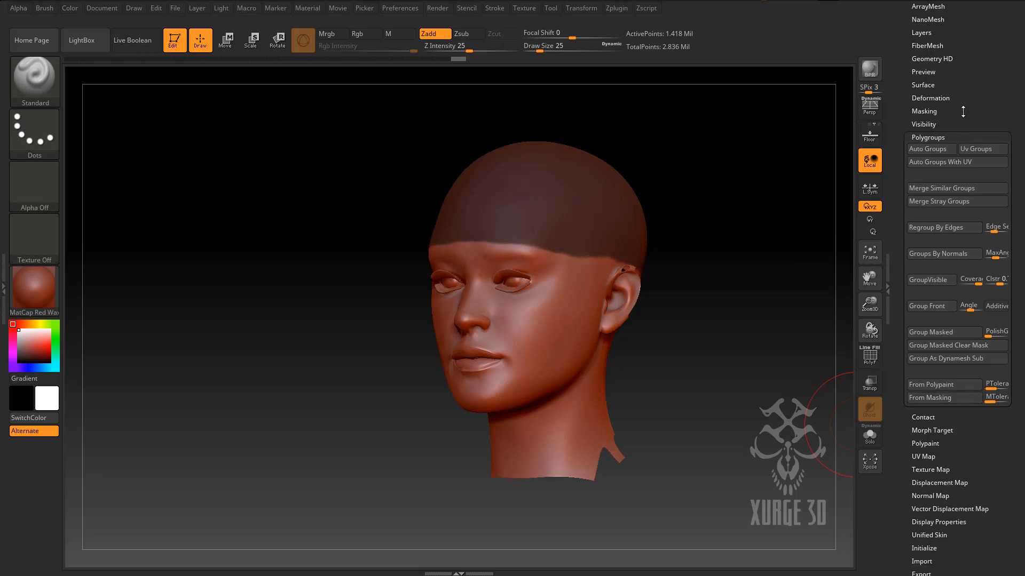
pyautogui.click(928, 112)
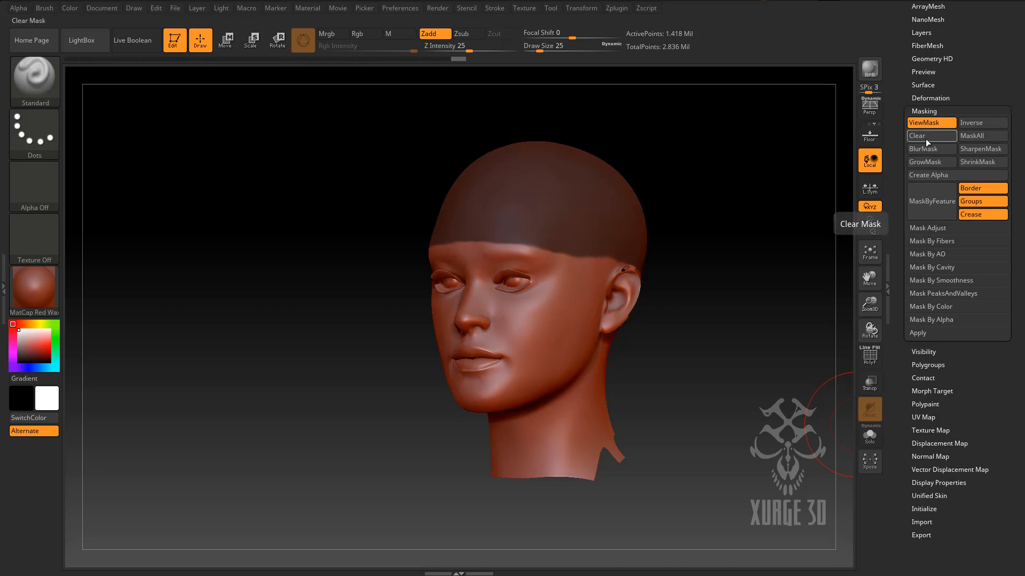
pyautogui.click(925, 137)
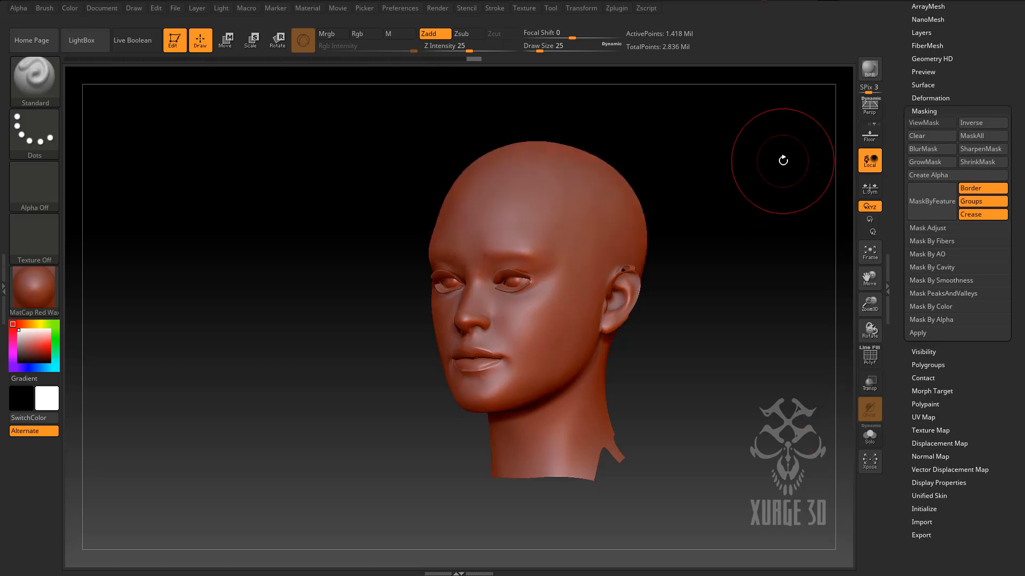
# Isolate the skull cap polygroup and delete the hidden face and neck geometry.
pyautogui.keyDown('ctrl'); pyautogui.keyDown('shift'); pyautogui.click(551, 177); pyautogui.keyUp('shift'); pyautogui.keyUp('ctrl')
pyautogui.moveTo(708, 350)
pyautogui.mouseDown()
pyautogui.moveTo(608, 343)
pyautogui.moveTo(739, 339)
pyautogui.moveTo(689, 341)
pyautogui.moveTo(689, 361)
pyautogui.mouseUp()
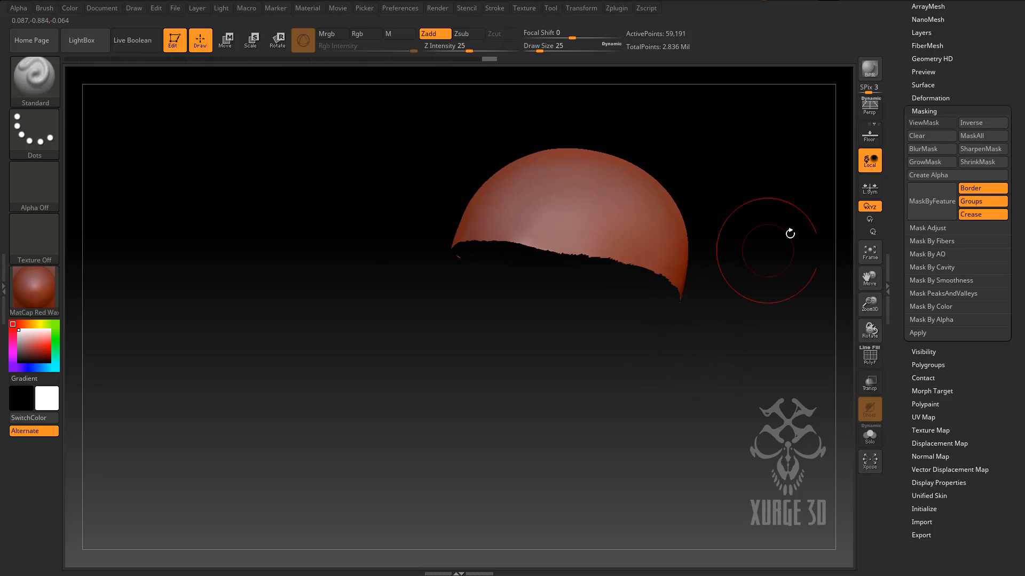
pyautogui.moveTo(1011, 90); pyautogui.dragTo(1006, 160)
pyautogui.click(927, 160)
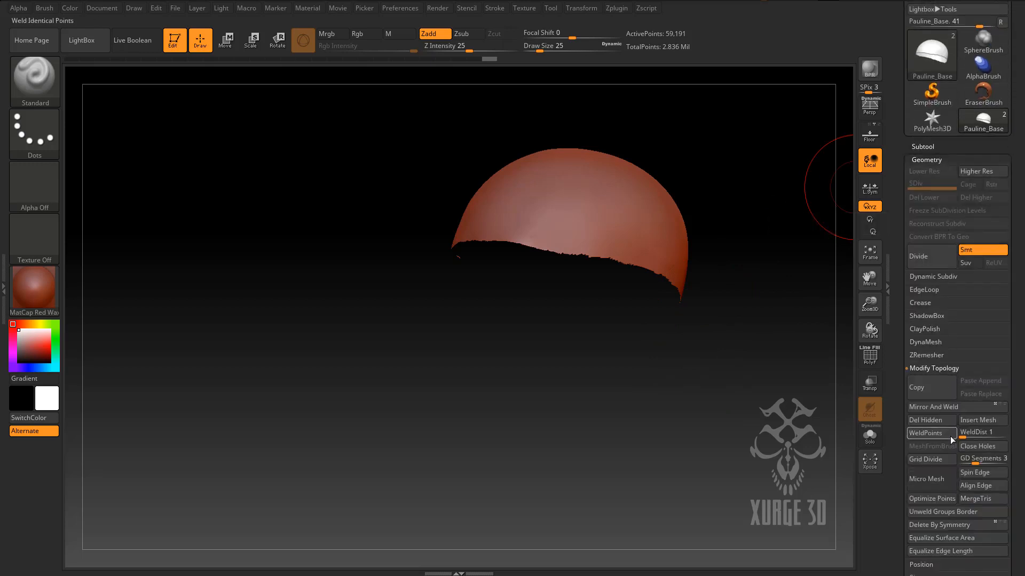
pyautogui.click(933, 420)
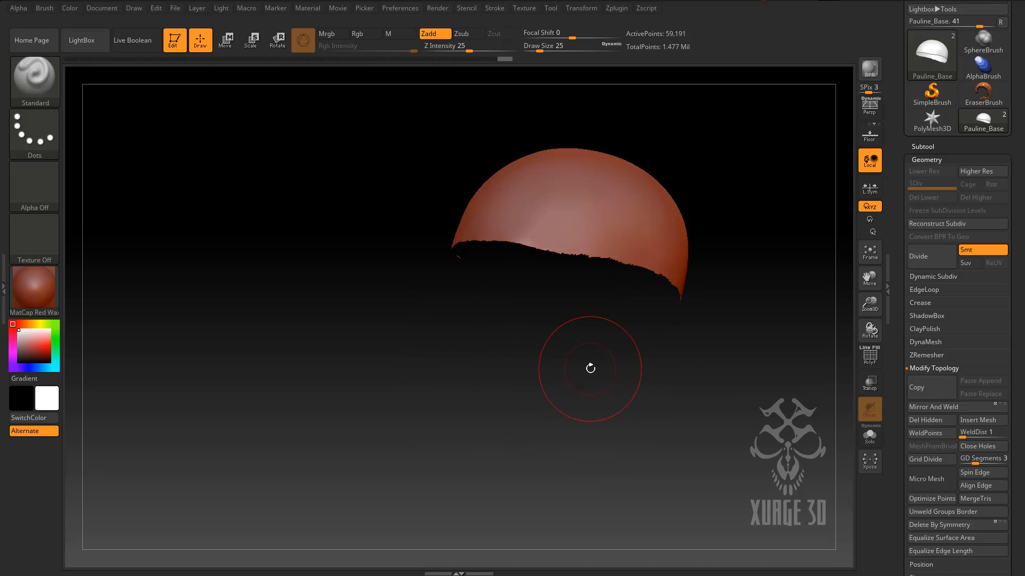
pyautogui.moveTo(389, 288); pyautogui.dragTo(405, 281)
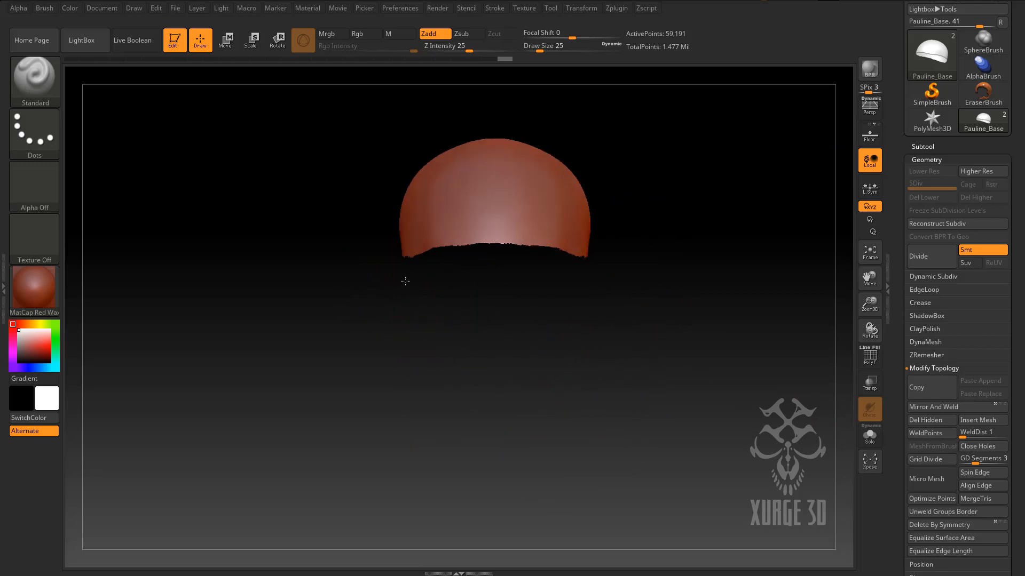
pyautogui.moveTo(665, 321)
pyautogui.mouseDown()
pyautogui.moveTo(656, 313)
pyautogui.moveTo(679, 323)
pyautogui.mouseUp()
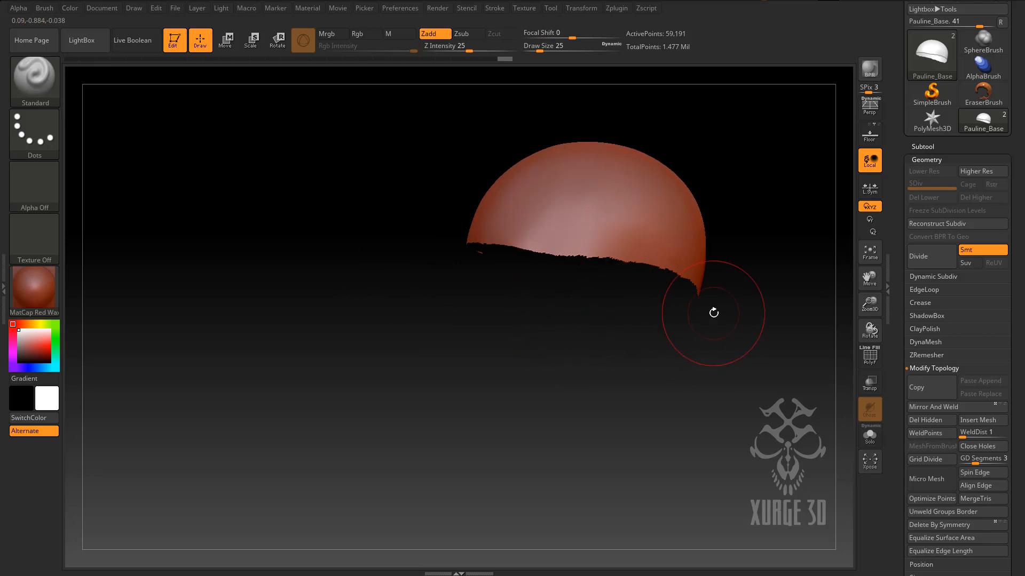
# Show the duplicated full head subtool together with the skull cap.
pyautogui.click(923, 147)
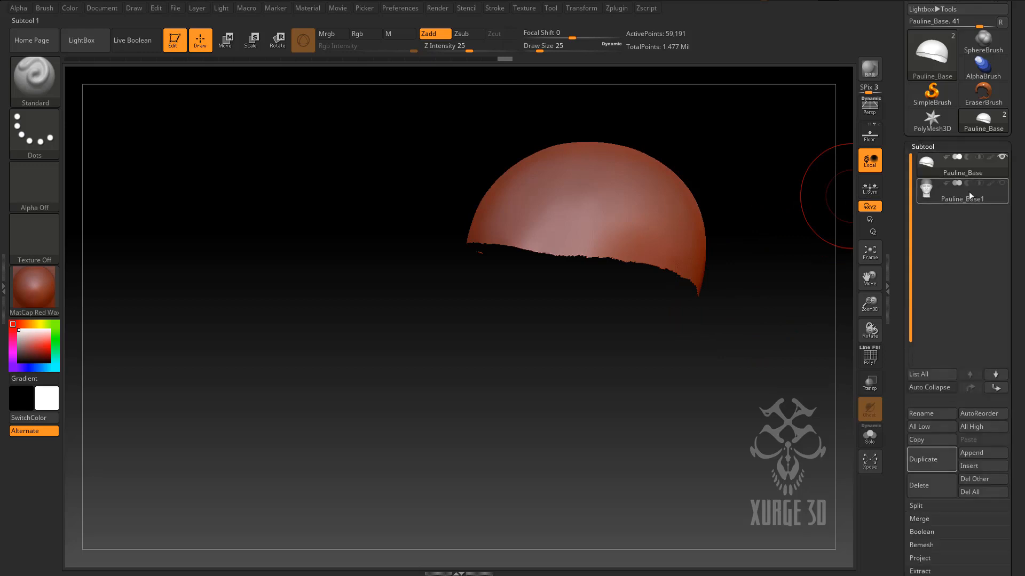
pyautogui.click(1002, 184)
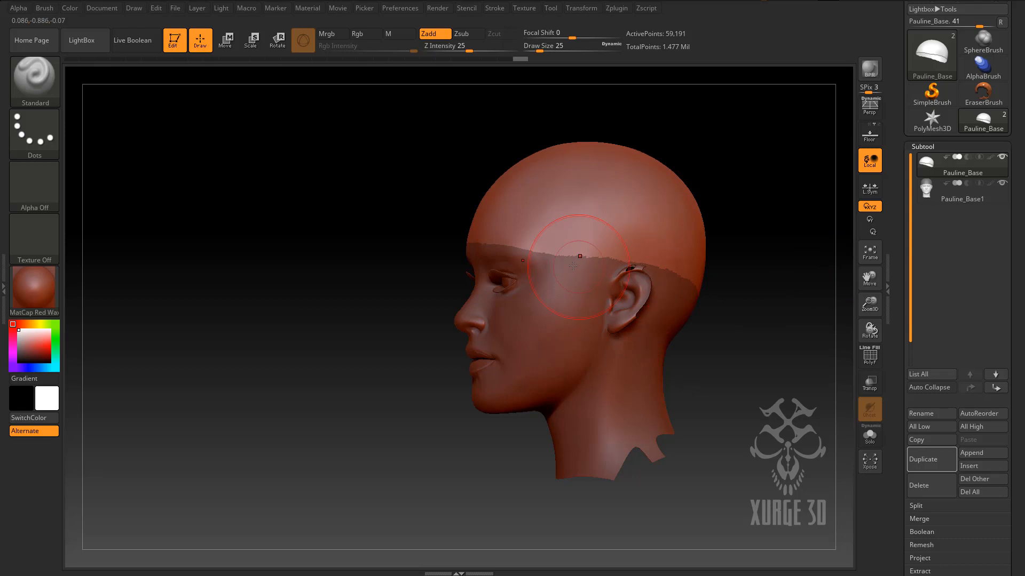
pyautogui.moveTo(311, 275)
pyautogui.mouseDown()
pyautogui.moveTo(372, 263)
pyautogui.moveTo(323, 264)
pyautogui.moveTo(311, 285)
pyautogui.mouseUp()
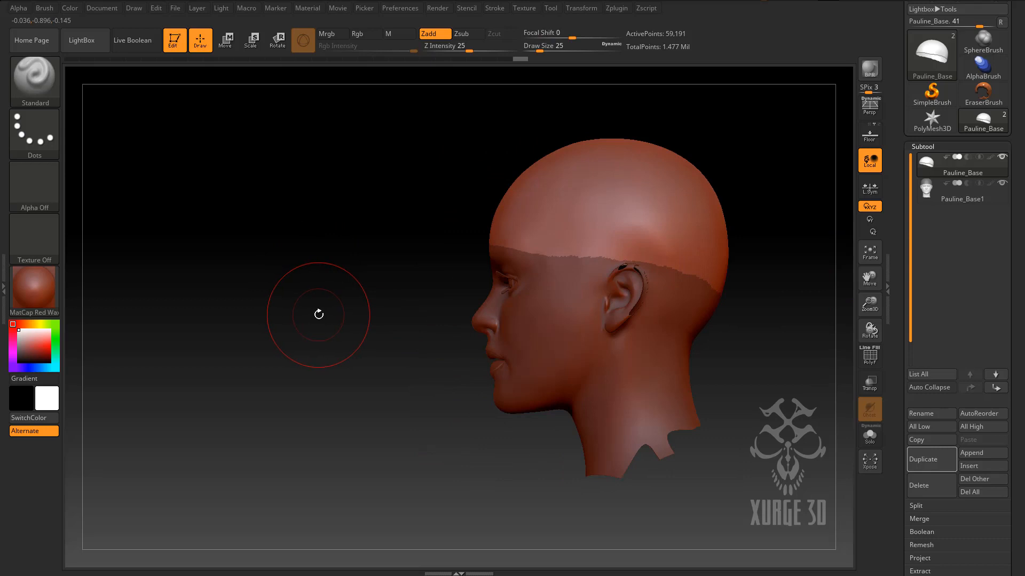
pyautogui.press('shift')
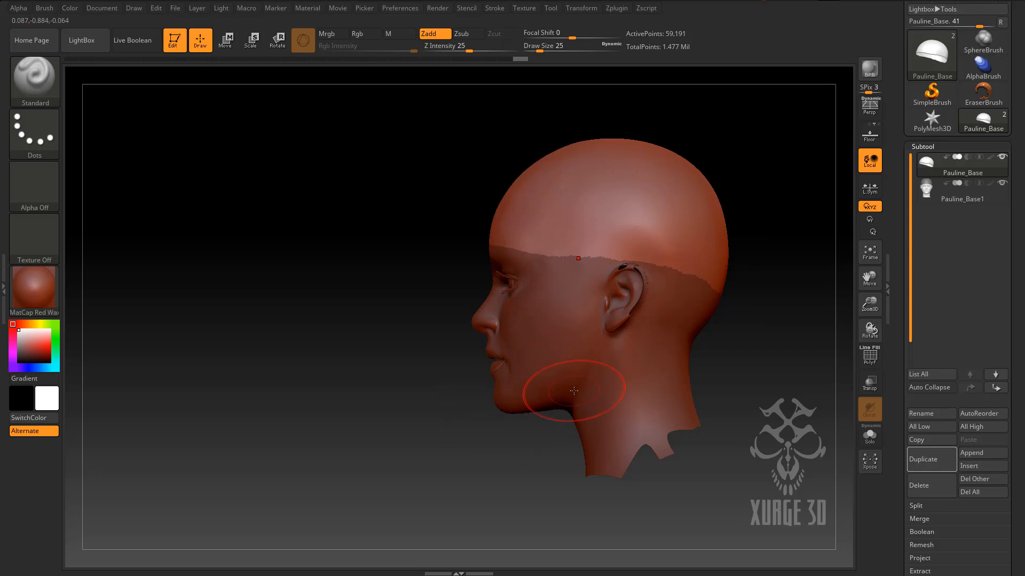
# Choose the Move brush with draw size 33 and pull the skull cap's front edge forward over the forehead.
pyautogui.click(38, 84)
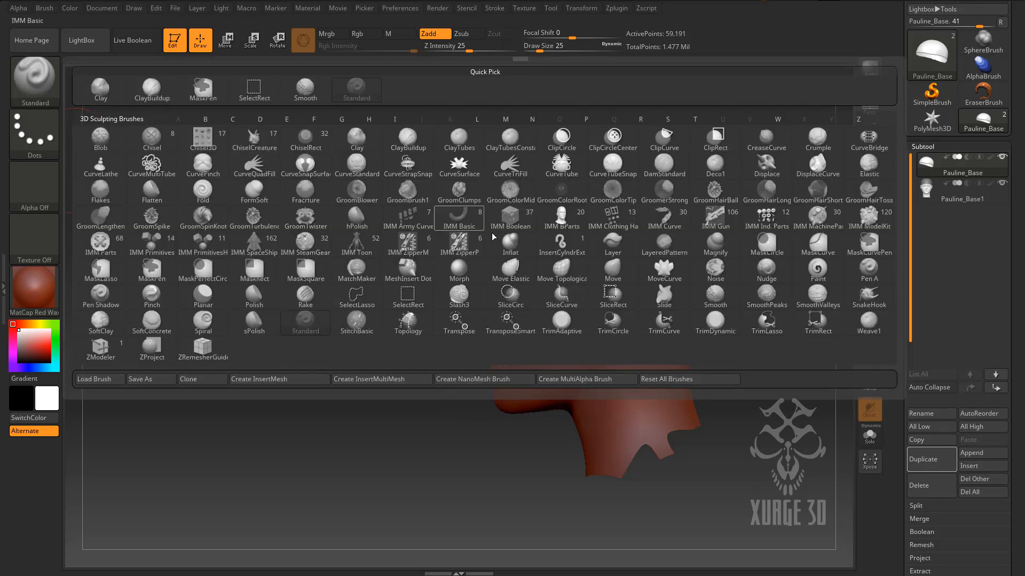
pyautogui.click(612, 271)
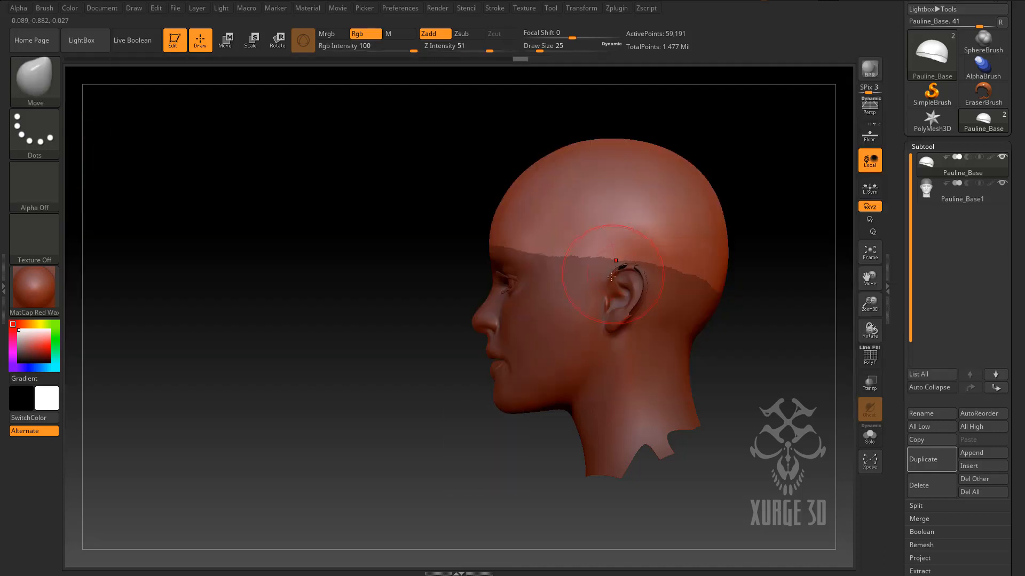
pyautogui.moveTo(539, 50); pyautogui.dragTo(542, 49)
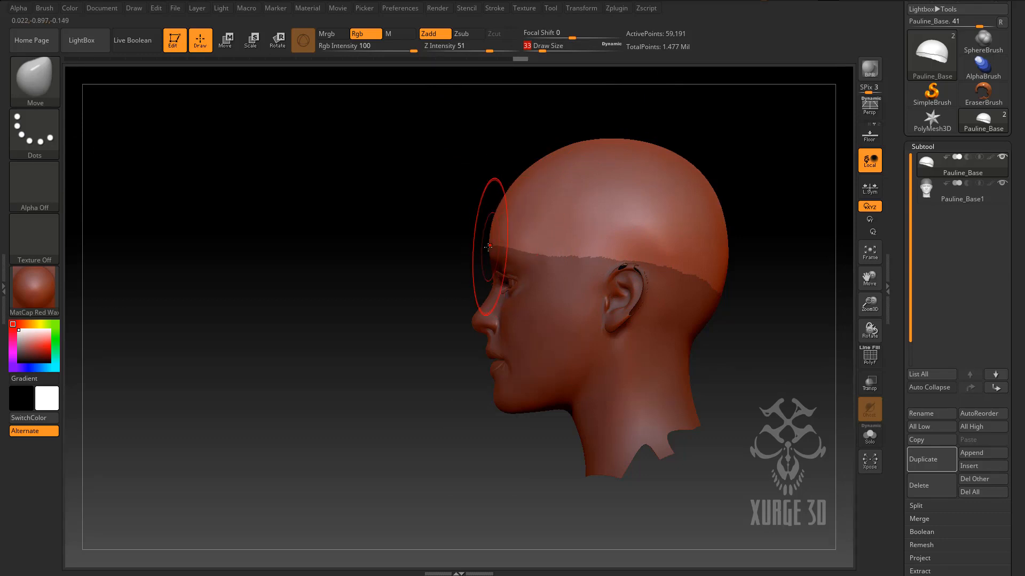
pyautogui.moveTo(398, 248); pyautogui.dragTo(414, 263)
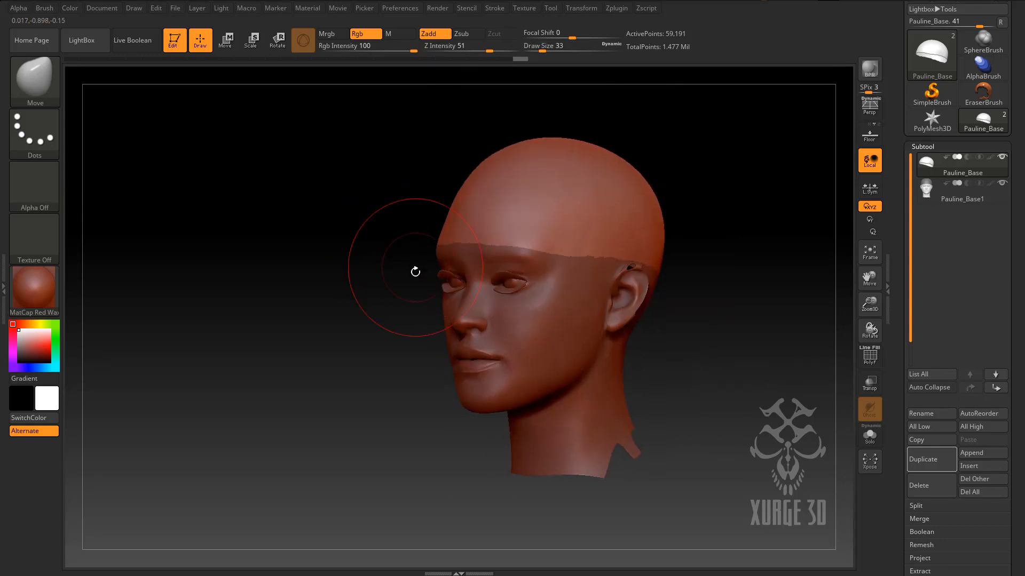
pyautogui.moveTo(403, 306)
pyautogui.mouseDown()
pyautogui.moveTo(373, 299)
pyautogui.moveTo(405, 283)
pyautogui.mouseUp()
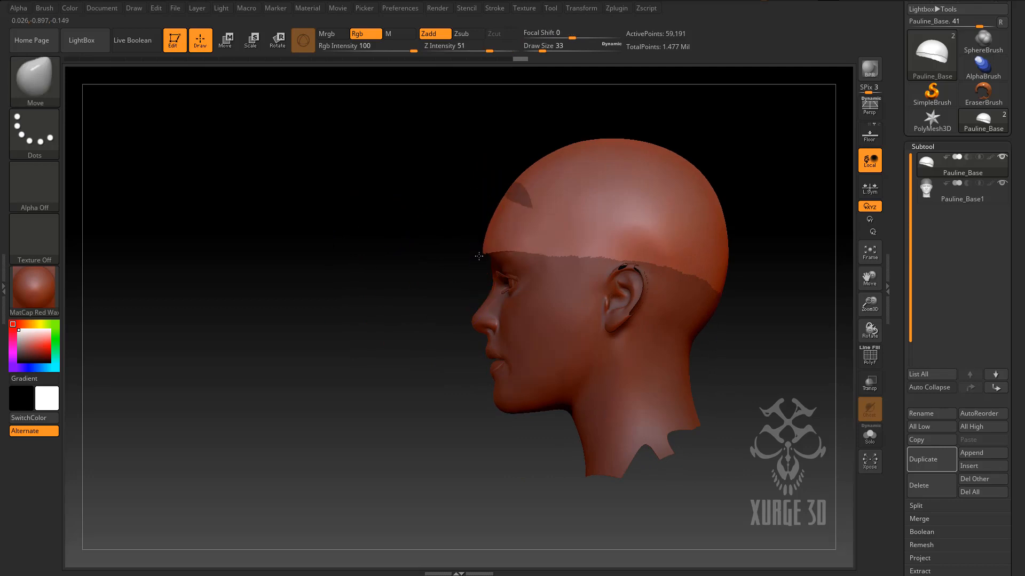
# Pull the skull cap's lower edge down over the temple, ear, back of the head and brow.
pyautogui.moveTo(562, 257); pyautogui.dragTo(556, 341)
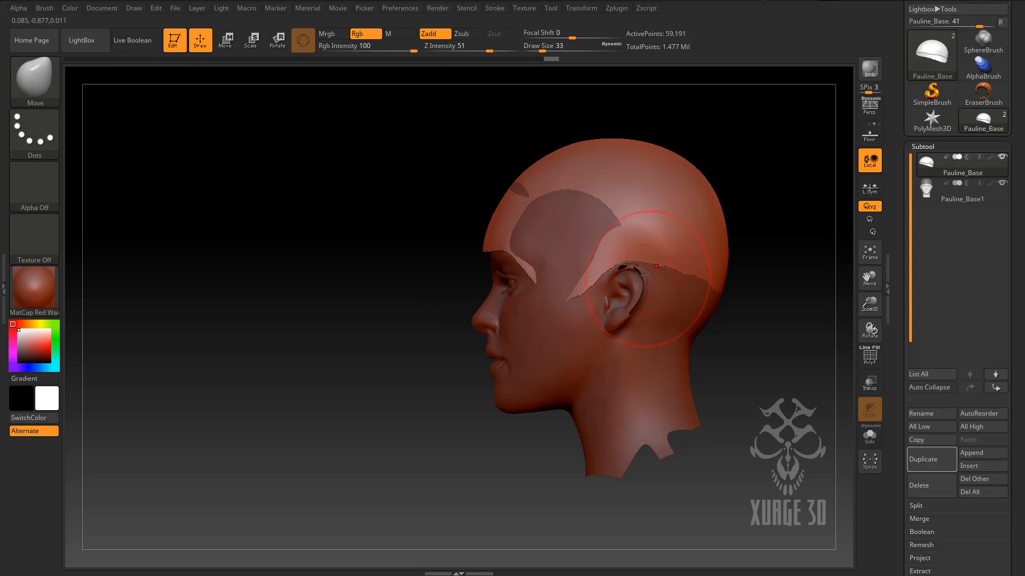
pyautogui.moveTo(634, 259); pyautogui.dragTo(636, 304)
pyautogui.moveTo(701, 271); pyautogui.dragTo(702, 352)
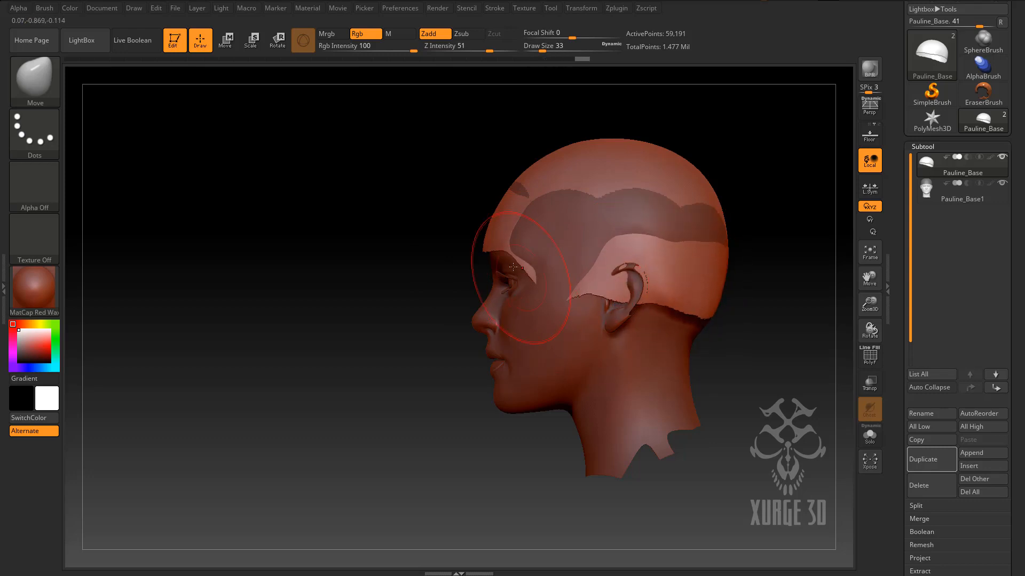
pyautogui.moveTo(495, 246); pyautogui.dragTo(489, 282)
# Stretch the cap's front and side edges down over the eyes, nose and cheeks with the Move brush.
pyautogui.moveTo(365, 280)
pyautogui.mouseDown()
pyautogui.moveTo(452, 332)
pyautogui.moveTo(535, 261)
pyautogui.moveTo(556, 222)
pyautogui.mouseUp()
pyautogui.moveTo(543, 279); pyautogui.dragTo(543, 285)
pyautogui.moveTo(631, 319); pyautogui.dragTo(579, 315)
pyautogui.moveTo(598, 217); pyautogui.dragTo(603, 220)
pyautogui.moveTo(655, 323)
pyautogui.mouseDown()
pyautogui.moveTo(643, 353)
pyautogui.moveTo(629, 352)
pyautogui.mouseUp()
pyautogui.moveTo(435, 237)
pyautogui.mouseDown()
pyautogui.moveTo(355, 268)
pyautogui.moveTo(396, 165)
pyautogui.moveTo(385, 167)
pyautogui.mouseUp()
pyautogui.moveTo(421, 220); pyautogui.dragTo(423, 223)
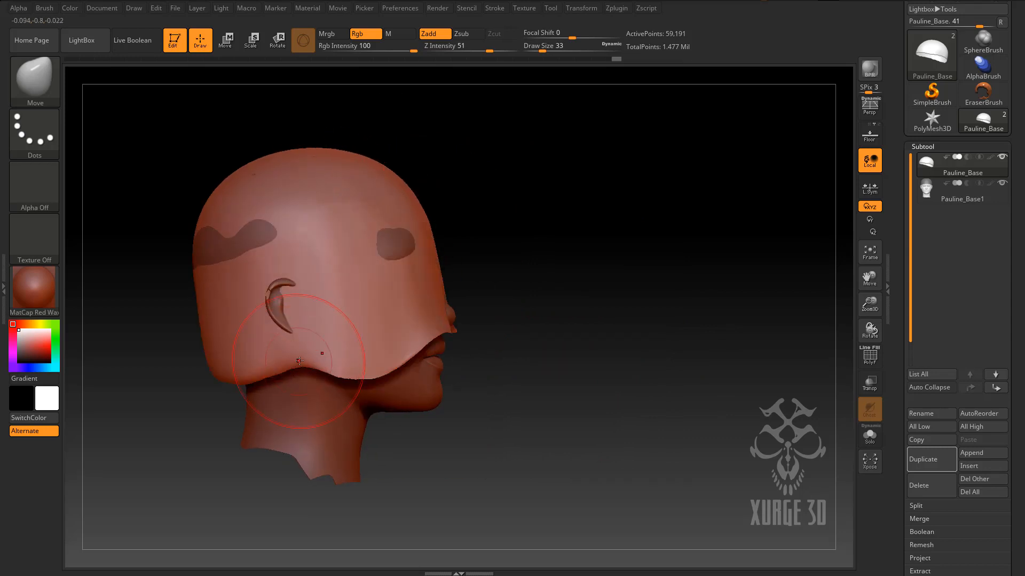
# Extend the cap's lower side and back edges down past the jawline onto the neck.
pyautogui.moveTo(297, 362); pyautogui.dragTo(294, 411)
pyautogui.moveTo(256, 383); pyautogui.dragTo(261, 403)
pyautogui.moveTo(219, 376); pyautogui.dragTo(205, 396)
pyautogui.moveTo(283, 385)
pyautogui.mouseDown()
pyautogui.moveTo(286, 398)
pyautogui.moveTo(400, 387)
pyautogui.mouseUp()
pyautogui.moveTo(364, 403); pyautogui.dragTo(366, 419)
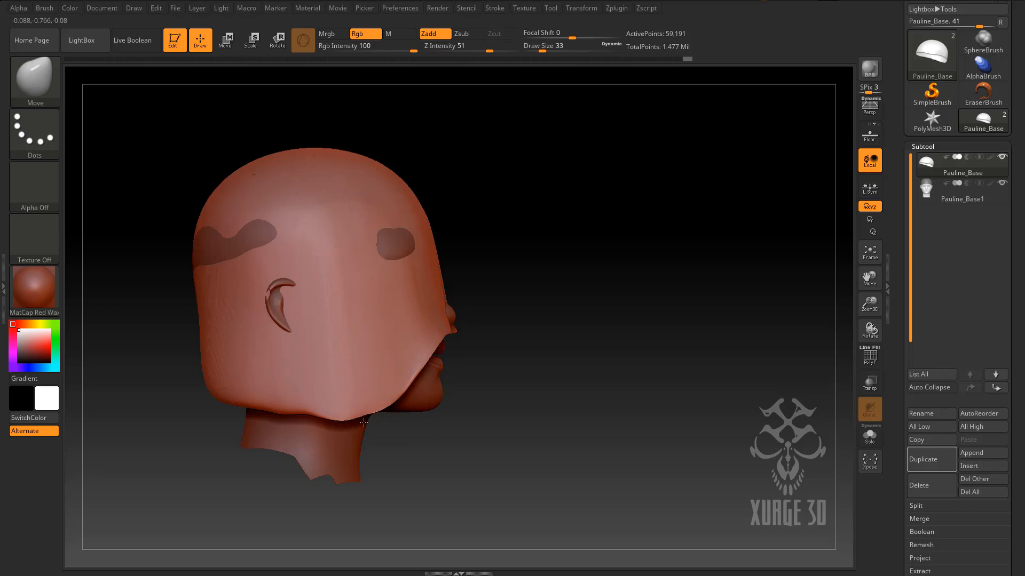
pyautogui.moveTo(304, 406); pyautogui.dragTo(306, 416)
pyautogui.moveTo(247, 394); pyautogui.dragTo(247, 403)
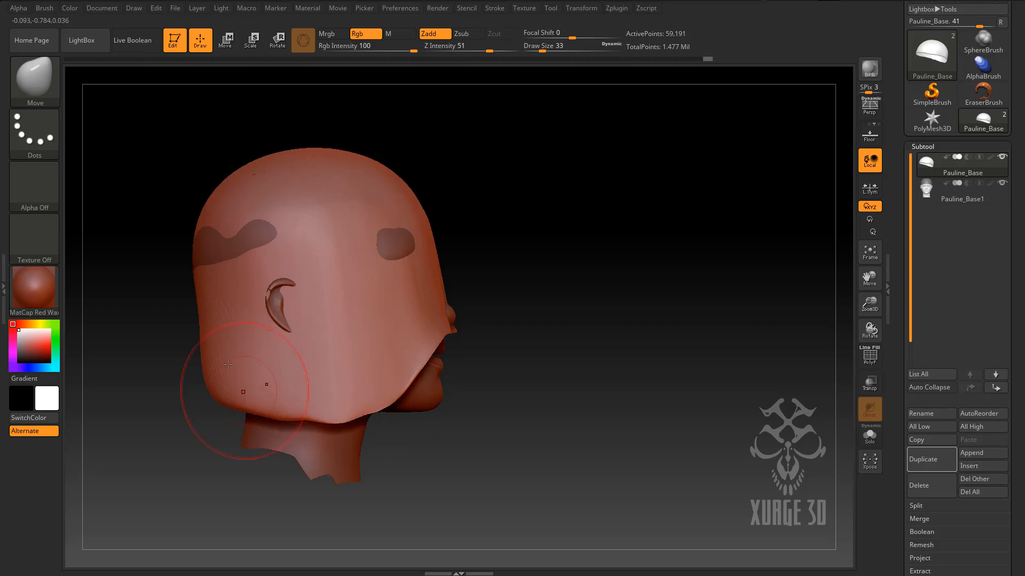
# Pull the back and crown of the cap outward to cover the head, using ghost transparency to see the head beneath.
pyautogui.moveTo(203, 253); pyautogui.dragTo(198, 253)
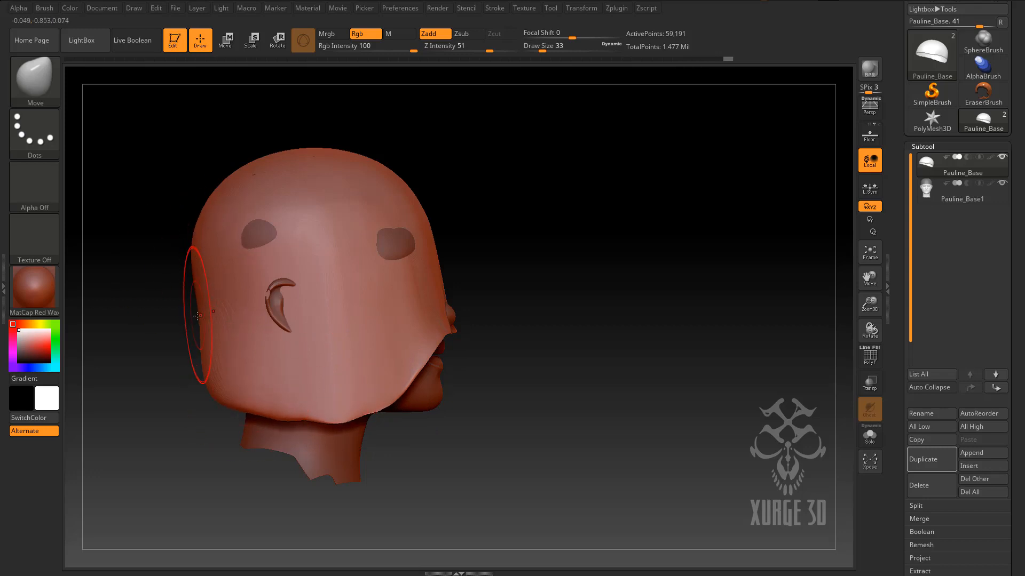
pyautogui.moveTo(203, 337); pyautogui.dragTo(213, 352)
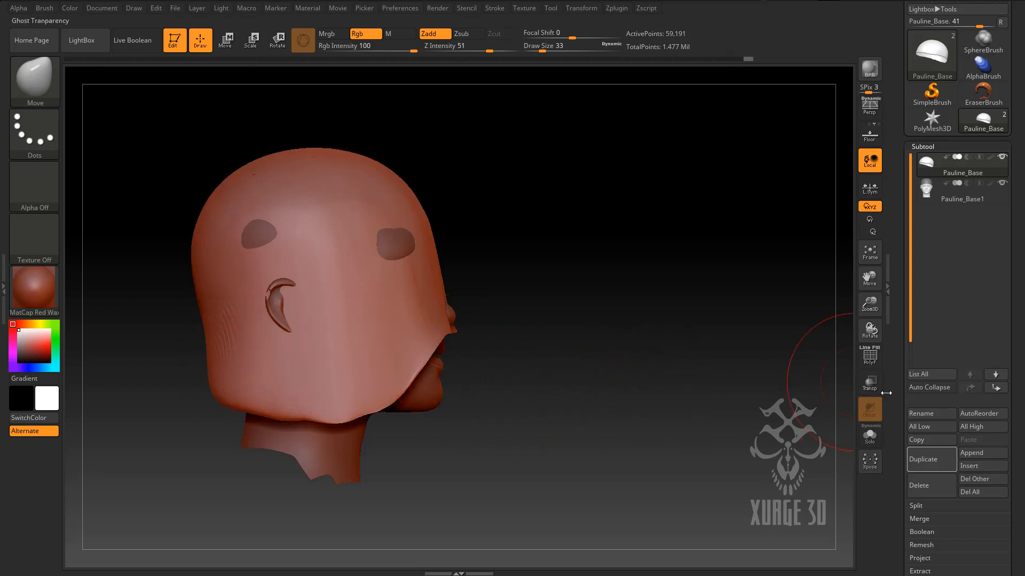
pyautogui.click(870, 383)
pyautogui.moveTo(567, 392); pyautogui.dragTo(564, 384)
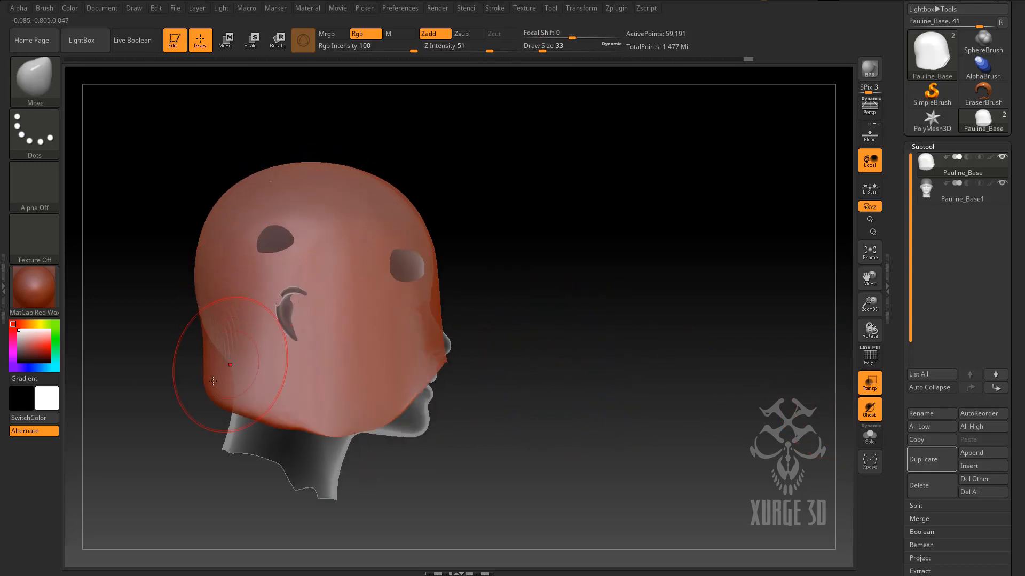
pyautogui.moveTo(202, 288); pyautogui.dragTo(195, 288)
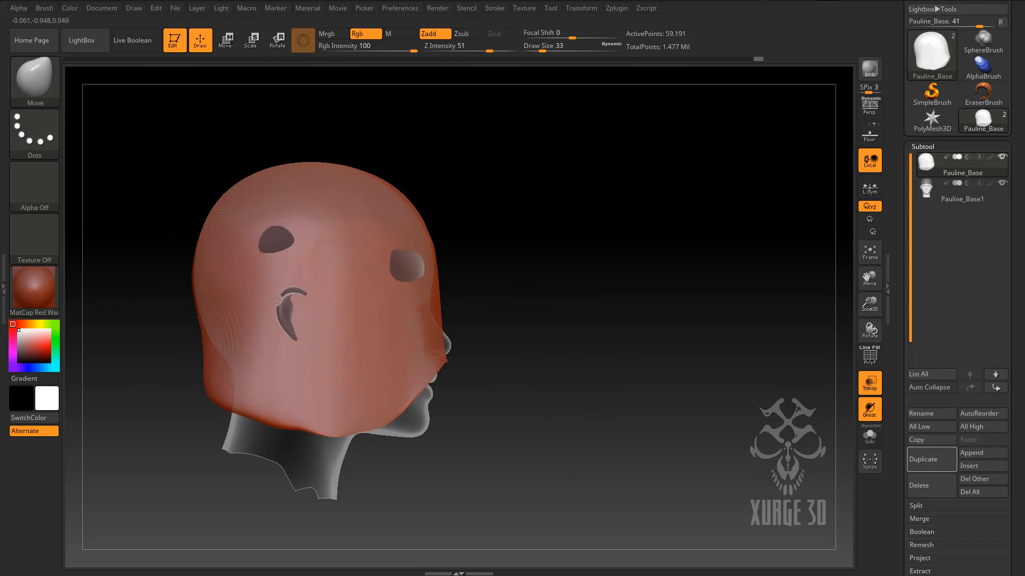
pyautogui.moveTo(222, 213); pyautogui.dragTo(207, 222)
pyautogui.moveTo(234, 190)
pyautogui.mouseDown()
pyautogui.moveTo(277, 165)
pyautogui.moveTo(334, 164)
pyautogui.mouseUp()
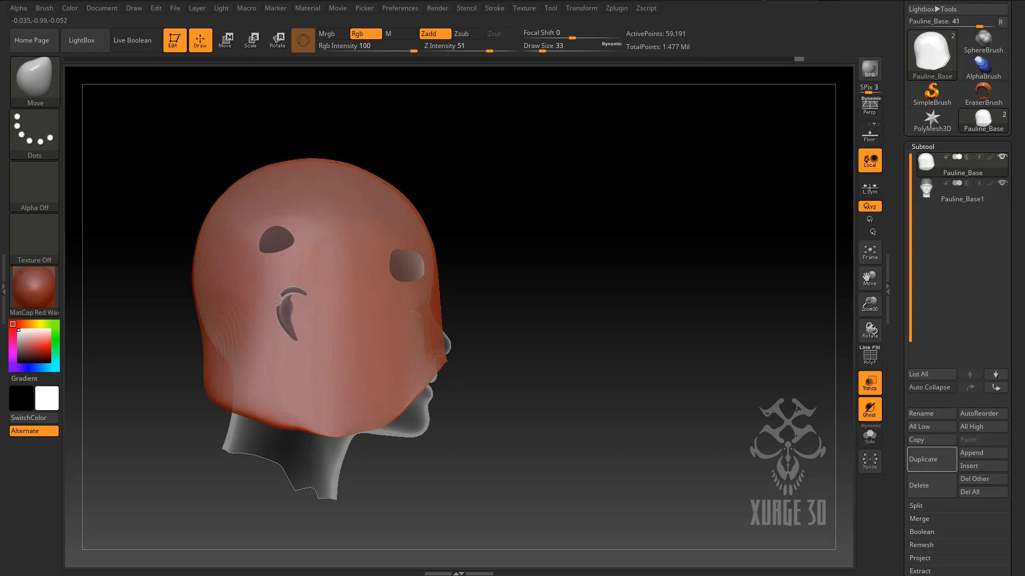
# Widen the cap's sides over the ears and extend its front down past the chin.
pyautogui.moveTo(542, 238); pyautogui.dragTo(526, 250)
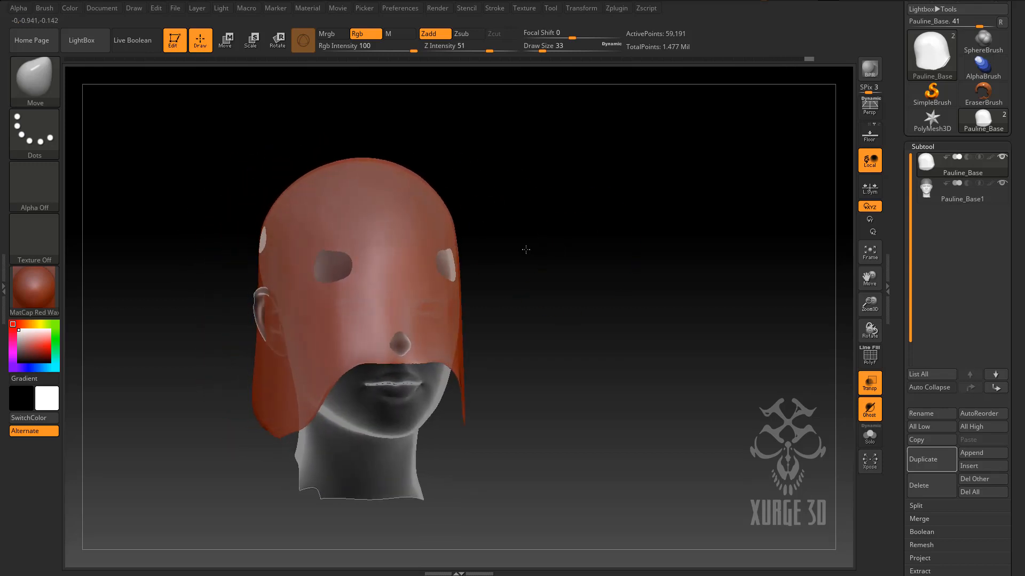
pyautogui.moveTo(276, 199); pyautogui.dragTo(271, 195)
pyautogui.moveTo(266, 247); pyautogui.dragTo(259, 254)
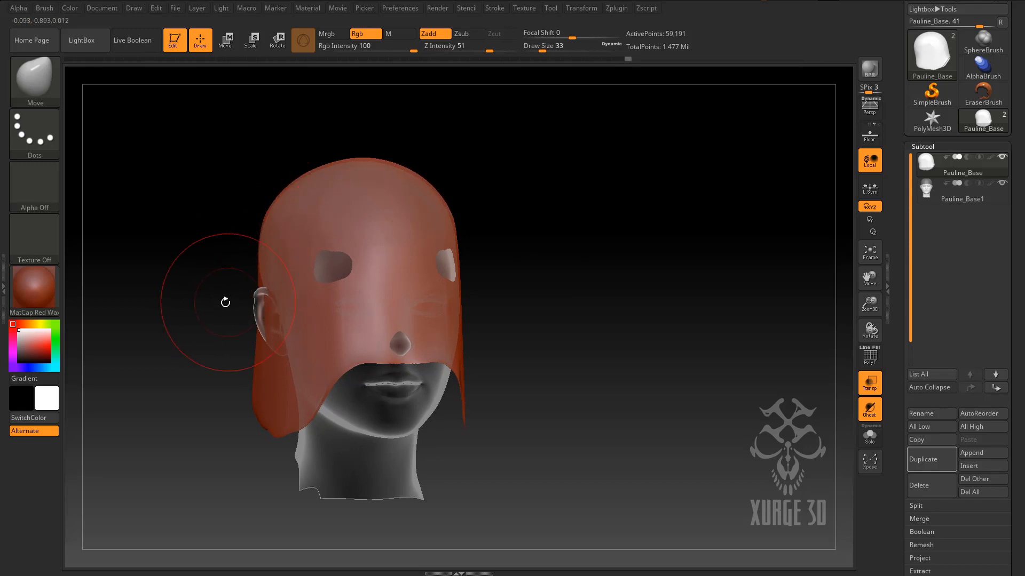
pyautogui.moveTo(258, 308)
pyautogui.mouseDown()
pyautogui.moveTo(271, 319)
pyautogui.moveTo(248, 285)
pyautogui.moveTo(303, 281)
pyautogui.moveTo(294, 283)
pyautogui.mouseUp()
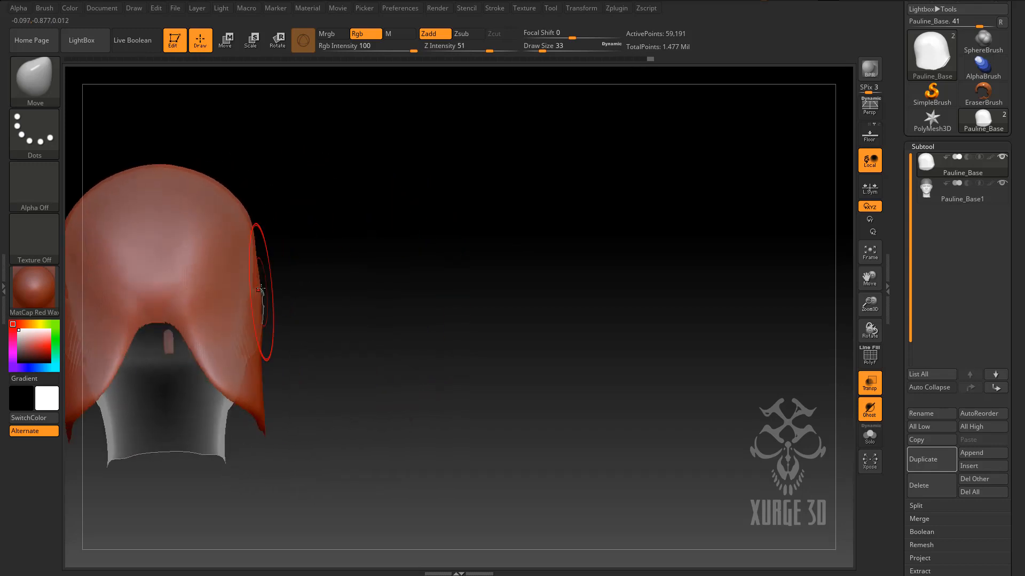
pyautogui.moveTo(302, 323); pyautogui.dragTo(235, 331)
pyautogui.moveTo(271, 302); pyautogui.dragTo(269, 298)
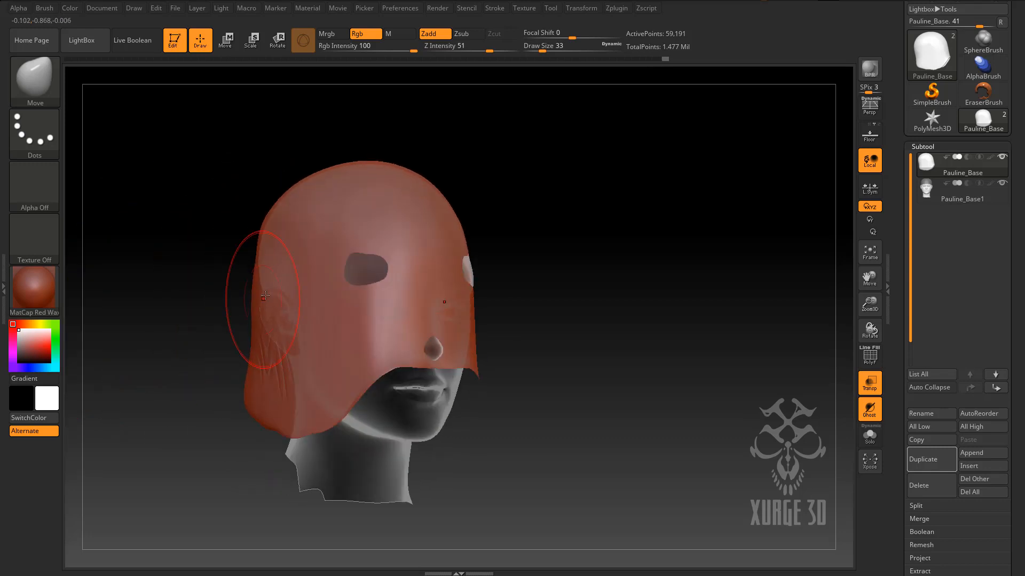
pyautogui.moveTo(526, 302); pyautogui.dragTo(456, 289)
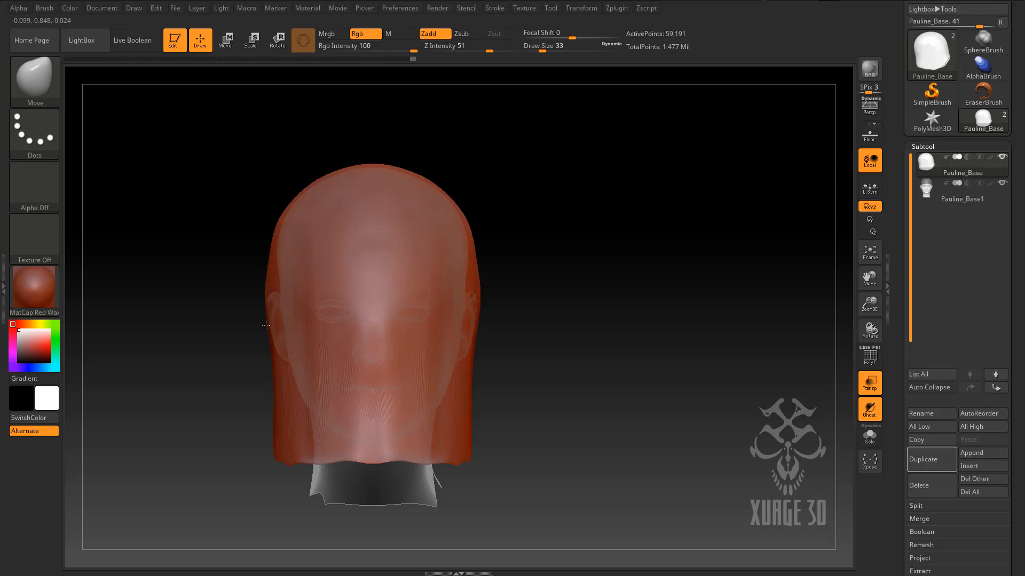
pyautogui.moveTo(496, 298); pyautogui.dragTo(588, 346)
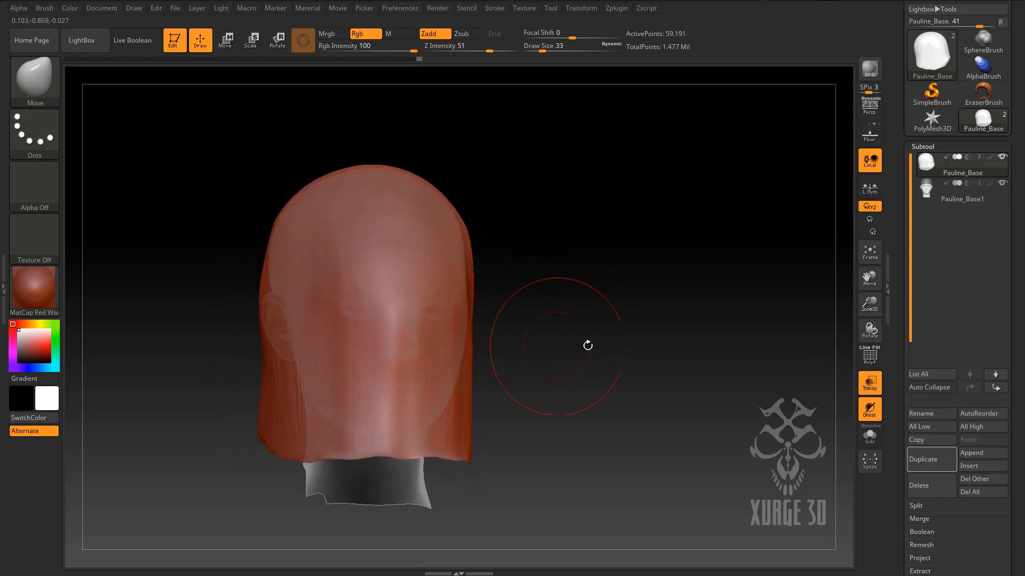
# Turn off ghost transparency and examine the stretched cap's surface and topology with the polyframe display.
pyautogui.click(869, 383)
pyautogui.moveTo(591, 350); pyautogui.dragTo(552, 356)
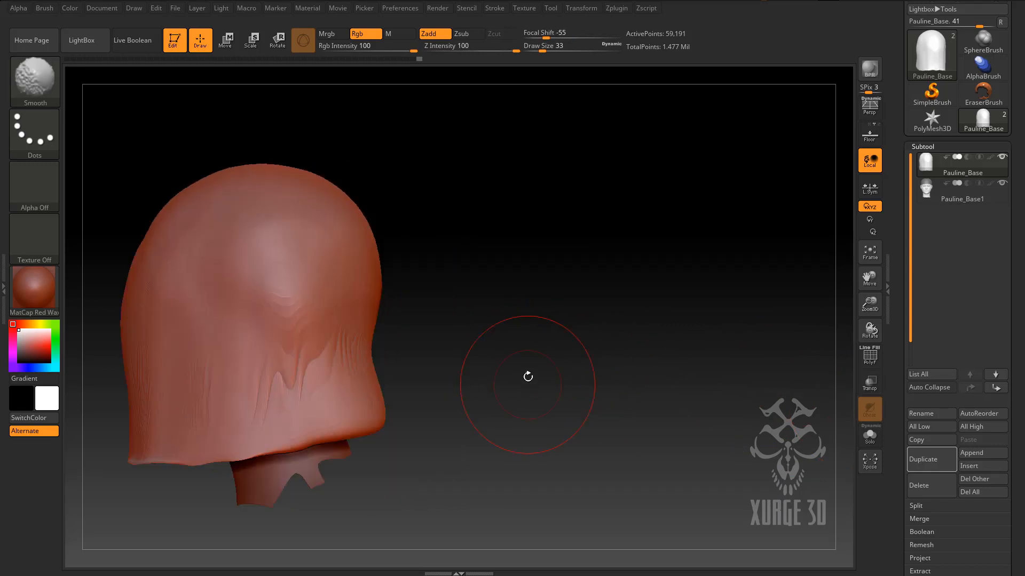
pyautogui.moveTo(870, 281); pyautogui.dragTo(967, 274)
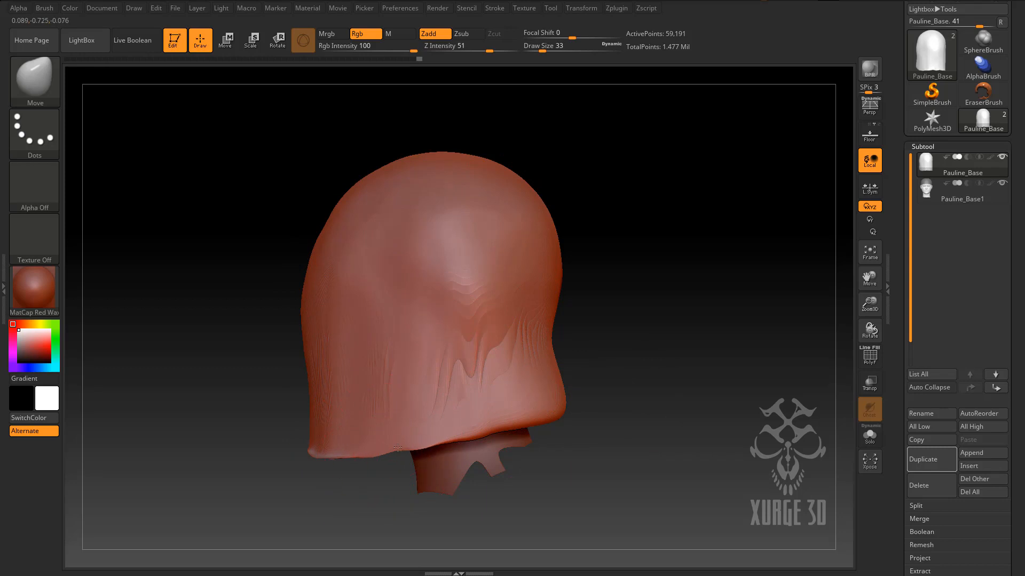
pyautogui.moveTo(633, 313); pyautogui.dragTo(597, 338)
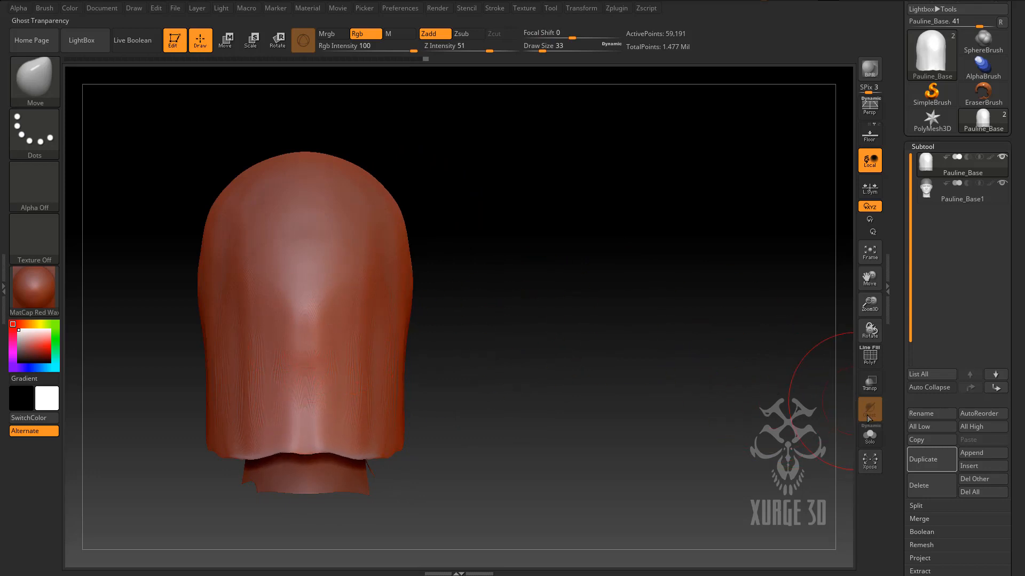
pyautogui.click(873, 356)
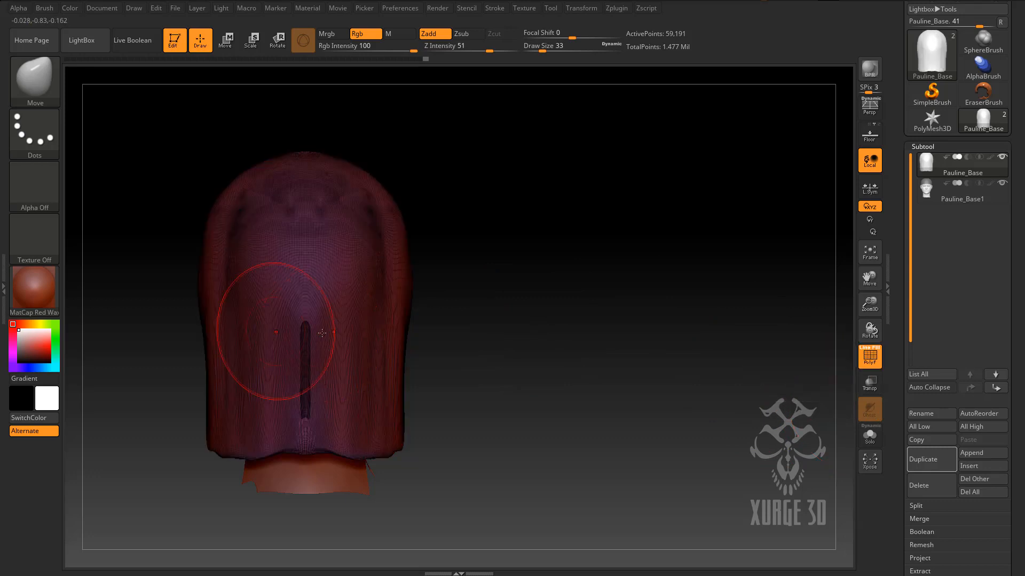
pyautogui.moveTo(486, 368); pyautogui.dragTo(563, 343)
pyautogui.click(869, 356)
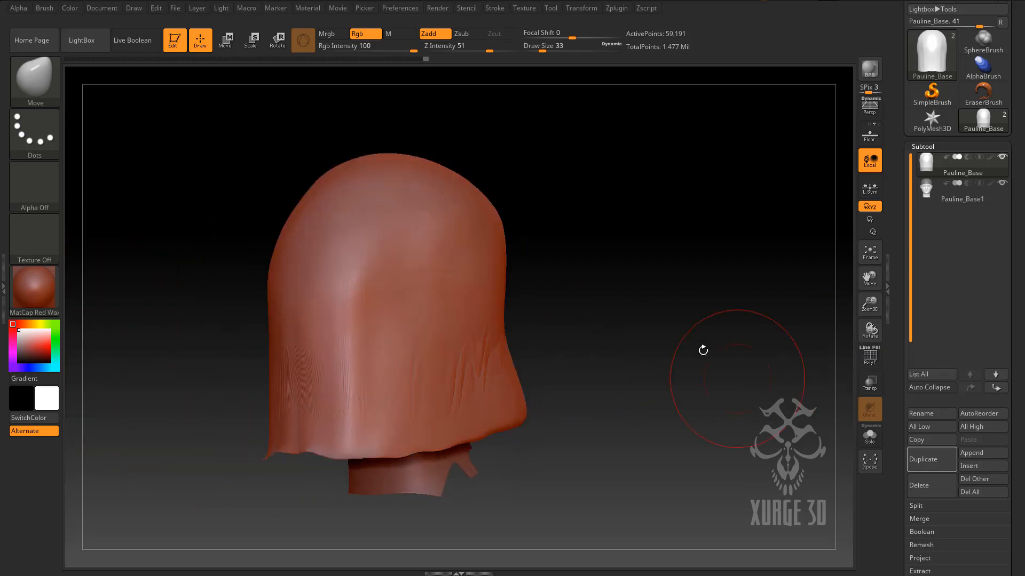
# Remesh the stretched cap with ZRemesher using a target polygons count of 5 and Adapt enabled.
pyautogui.click(922, 143)
pyautogui.click(926, 160)
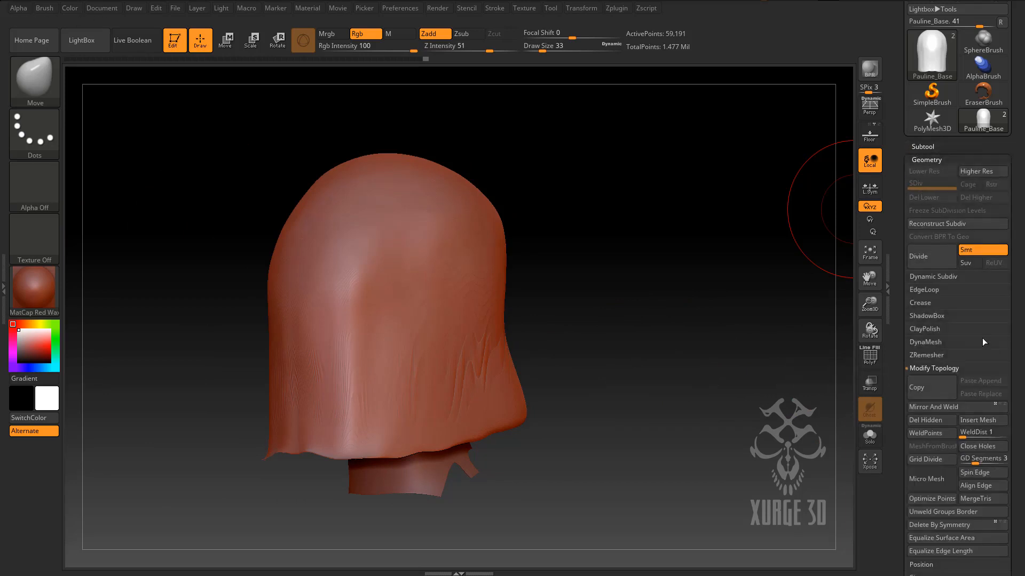
pyautogui.click(926, 355)
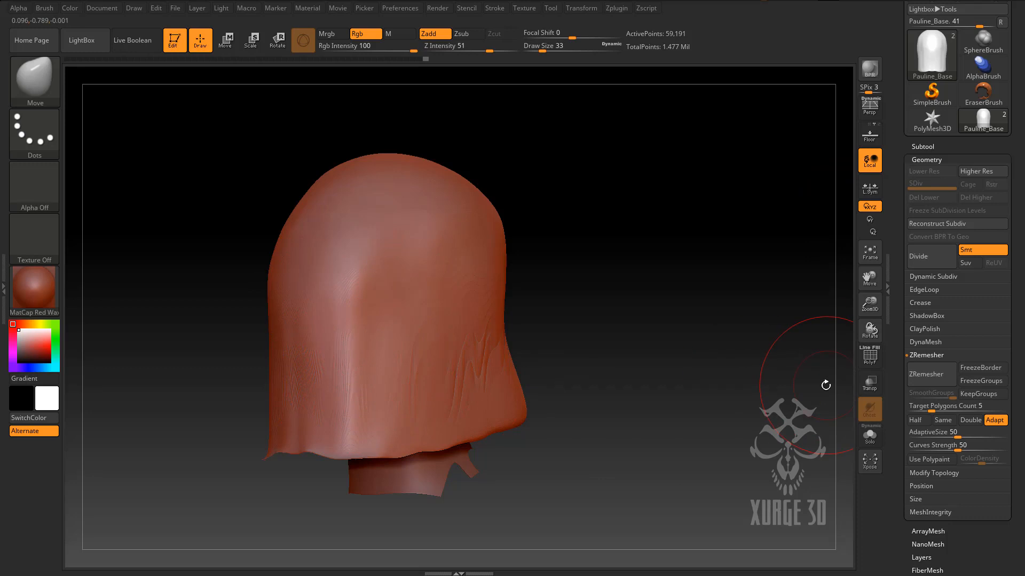
pyautogui.moveTo(569, 364)
pyautogui.mouseDown()
pyautogui.moveTo(600, 354)
pyautogui.moveTo(581, 364)
pyautogui.moveTo(572, 355)
pyautogui.mouseUp()
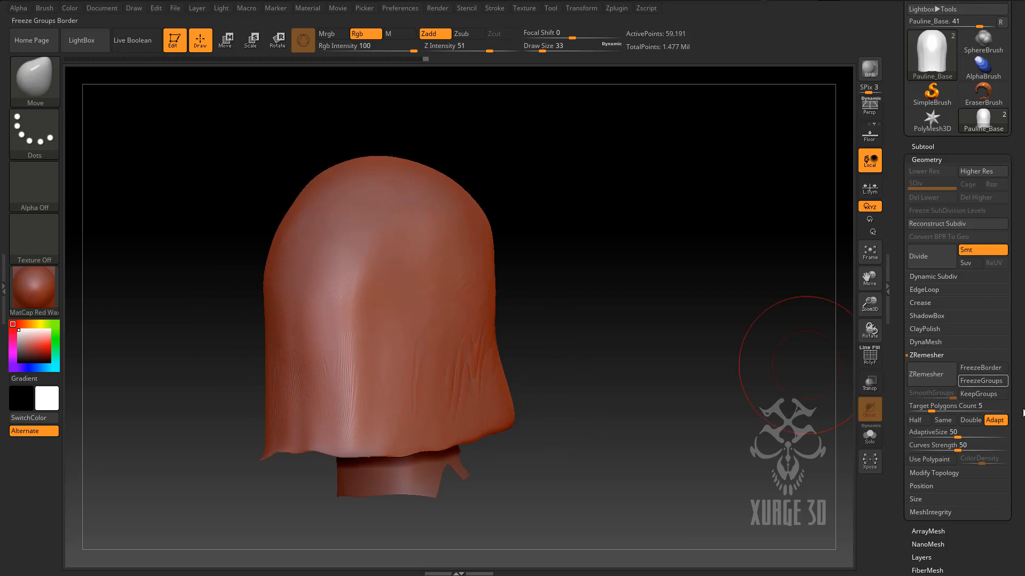
pyautogui.click(931, 374)
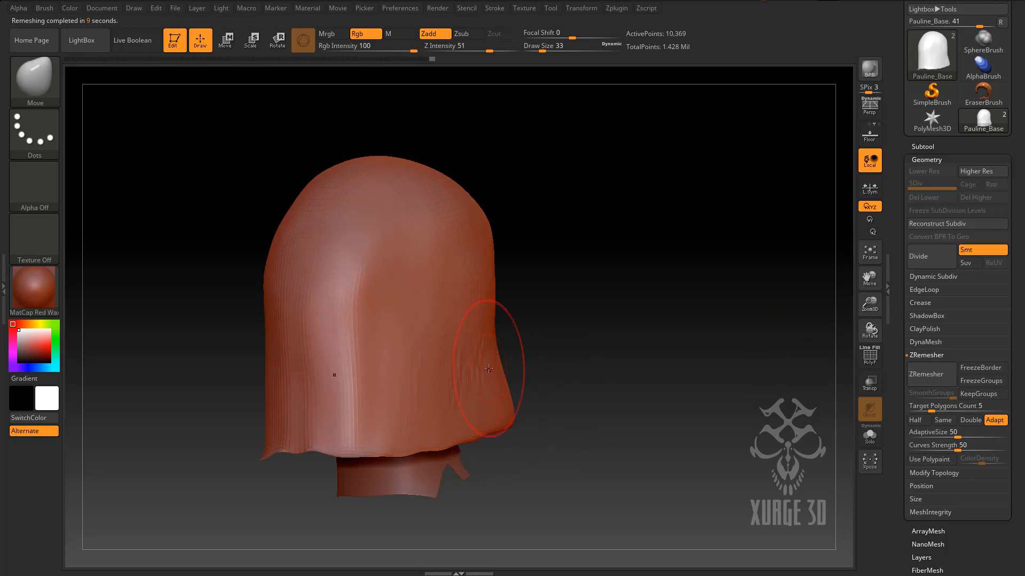
# Run ZRemesher on the cap two more times with the same settings and check the surface from the side and back.
pyautogui.moveTo(688, 366)
pyautogui.mouseDown()
pyautogui.moveTo(682, 361)
pyautogui.moveTo(705, 367)
pyautogui.mouseUp()
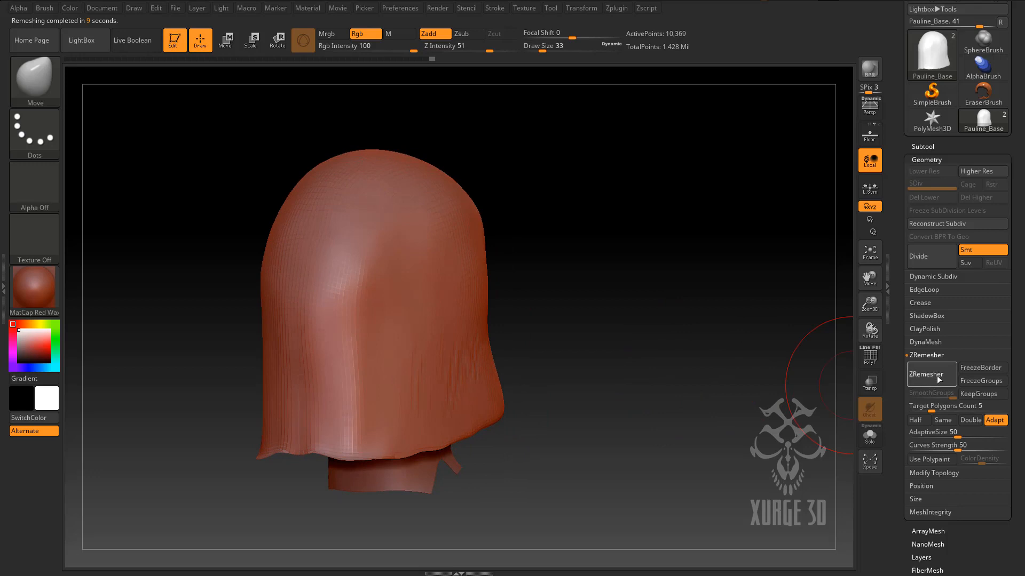
pyautogui.click(927, 374)
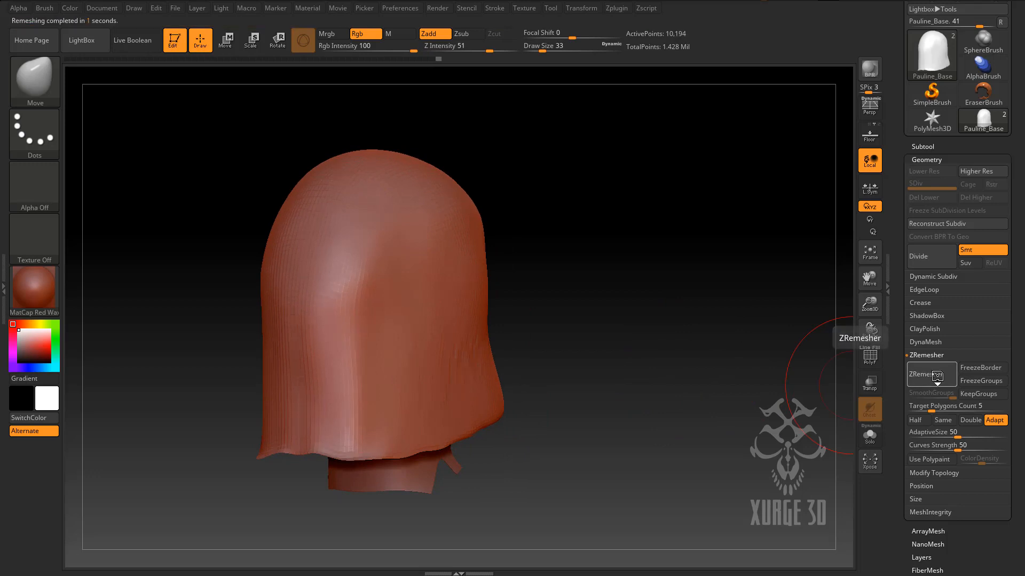
pyautogui.click(938, 377)
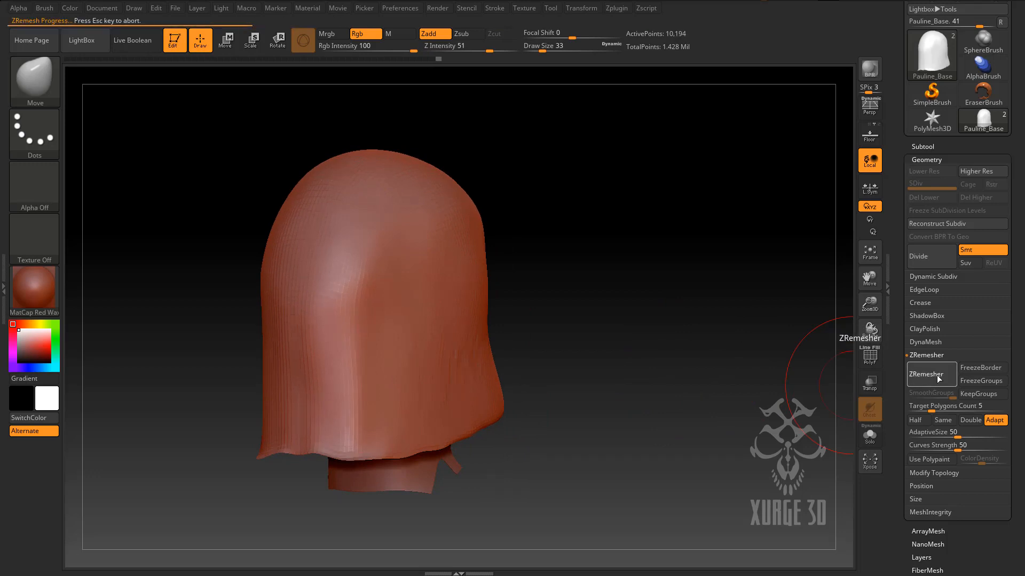
pyautogui.moveTo(656, 406); pyautogui.dragTo(631, 411)
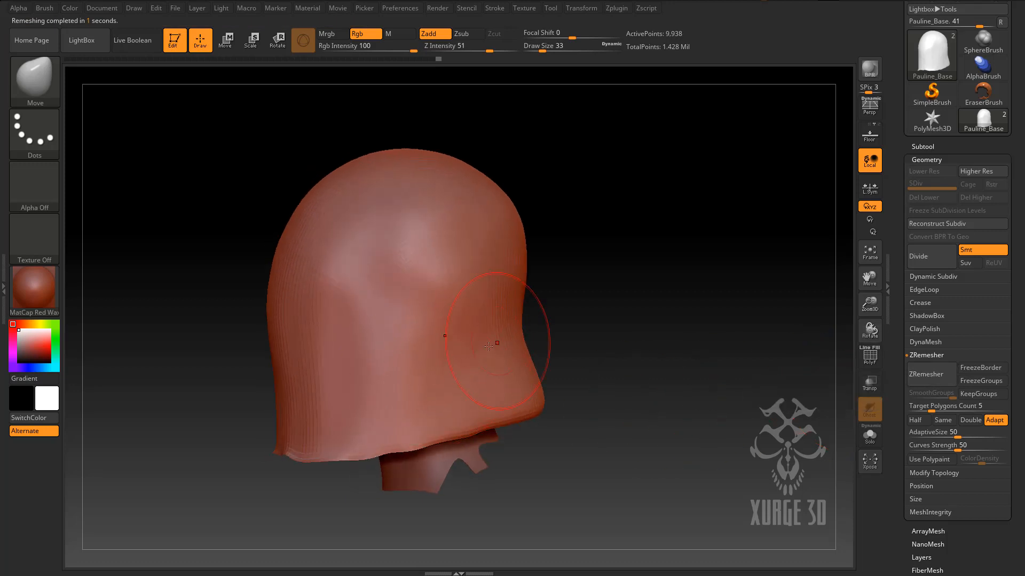
pyautogui.moveTo(593, 338); pyautogui.dragTo(560, 353)
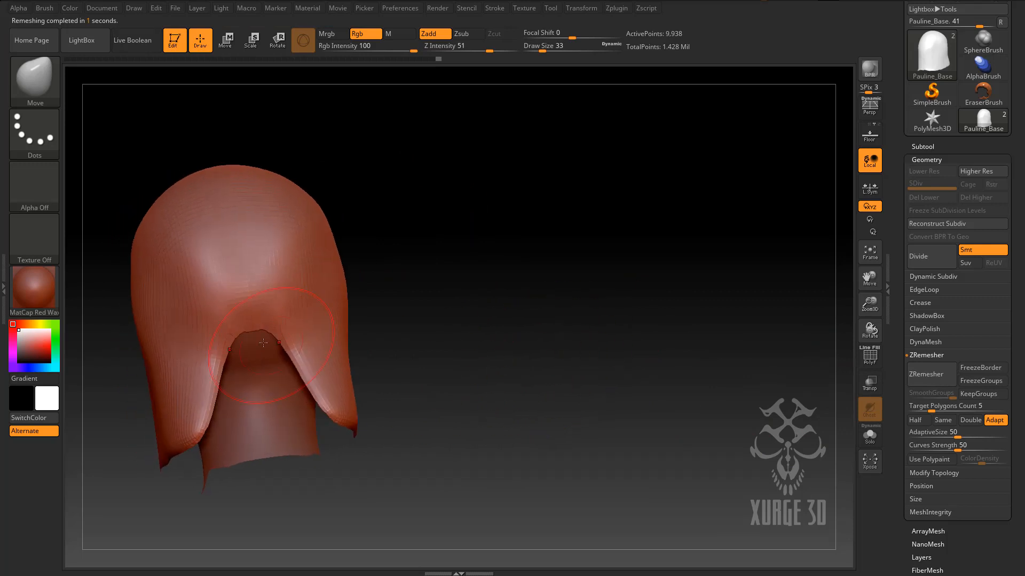
# Pull the cap's arched rear edge down over the nape with the Move brush and adjust the lower hem.
pyautogui.keyDown('shift'); pyautogui.moveTo(635, 318); pyautogui.dragTo(635, 330); pyautogui.keyUp('shift')
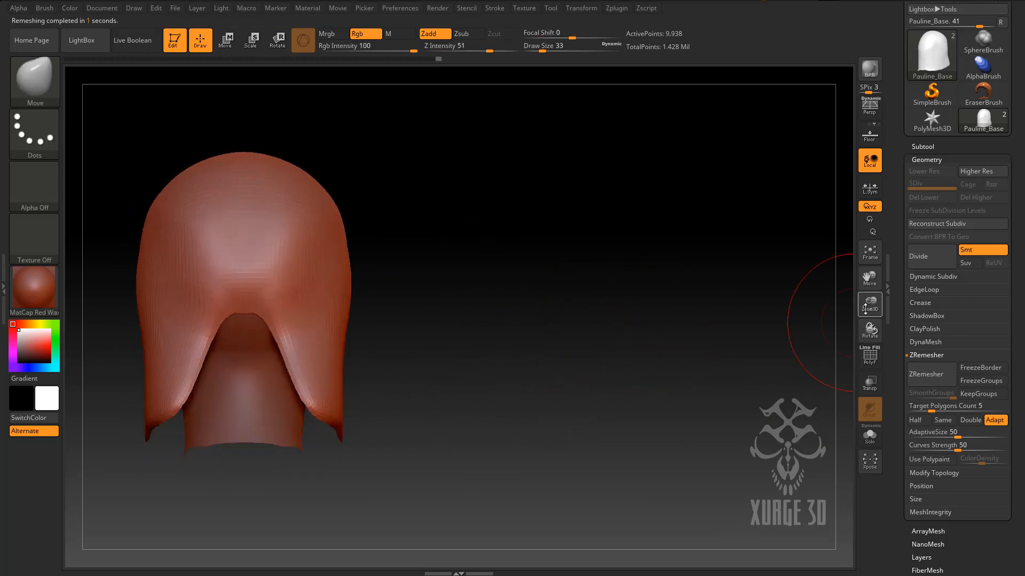
pyautogui.moveTo(870, 279); pyautogui.dragTo(936, 274)
pyautogui.moveTo(604, 355); pyautogui.dragTo(626, 351)
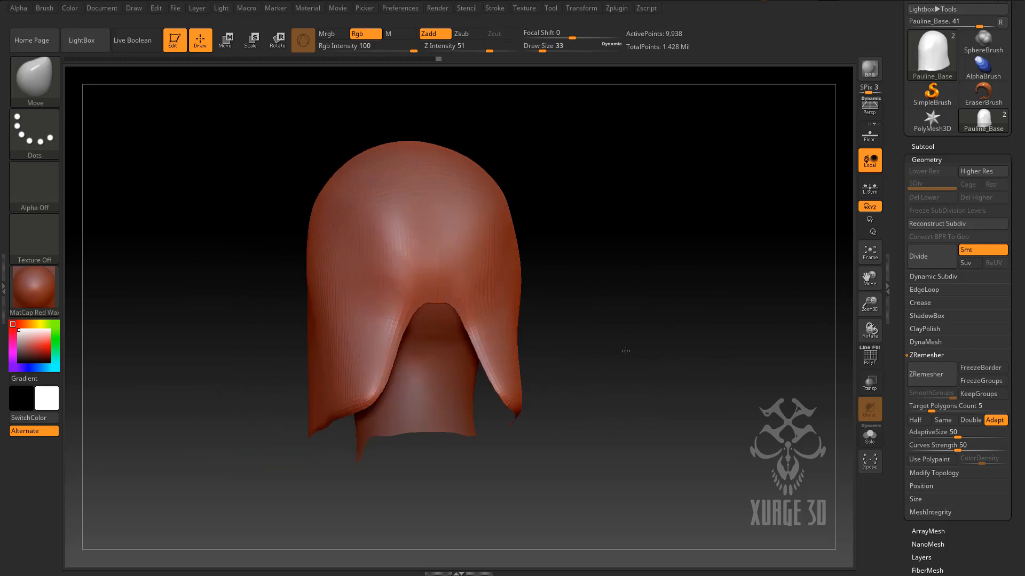
pyautogui.moveTo(428, 305)
pyautogui.mouseDown()
pyautogui.moveTo(428, 337)
pyautogui.moveTo(408, 358)
pyautogui.moveTo(425, 392)
pyautogui.mouseUp()
pyautogui.moveTo(657, 345); pyautogui.dragTo(714, 348)
pyautogui.moveTo(404, 382); pyautogui.dragTo(422, 408)
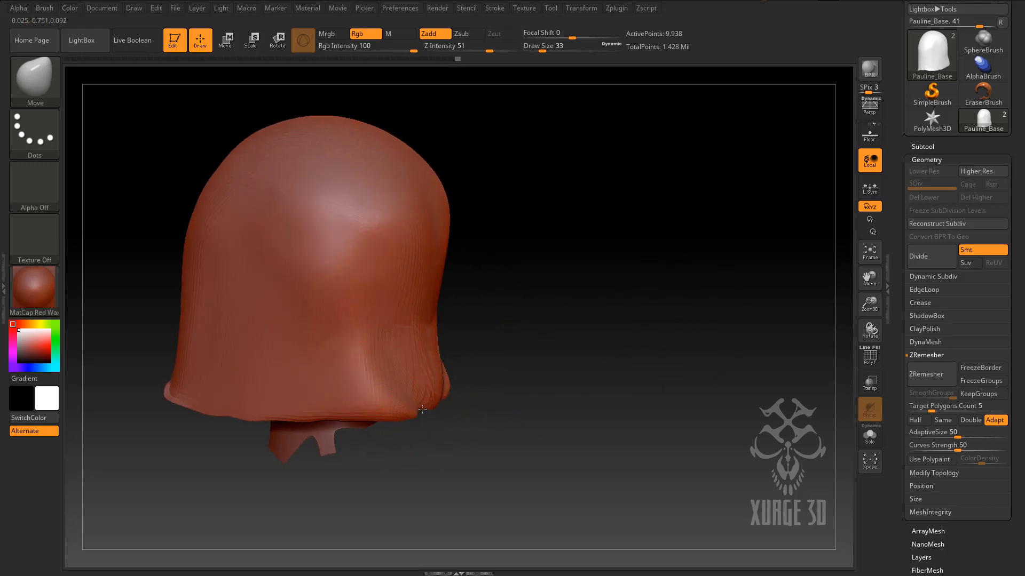
pyautogui.moveTo(521, 442)
pyautogui.mouseDown()
pyautogui.moveTo(535, 418)
pyautogui.moveTo(490, 424)
pyautogui.moveTo(495, 437)
pyautogui.moveTo(507, 430)
pyautogui.mouseUp()
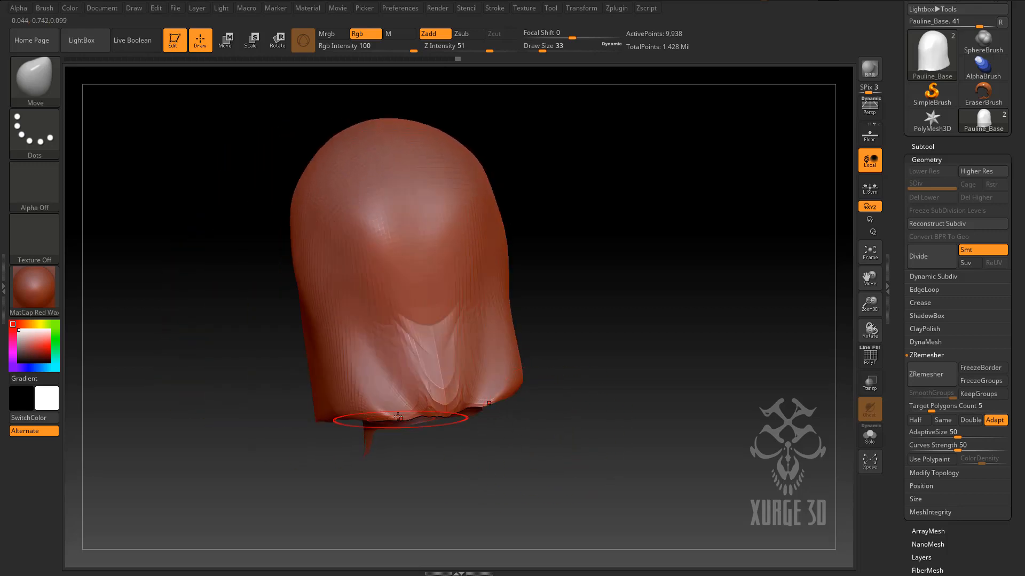
pyautogui.moveTo(428, 450); pyautogui.dragTo(404, 406)
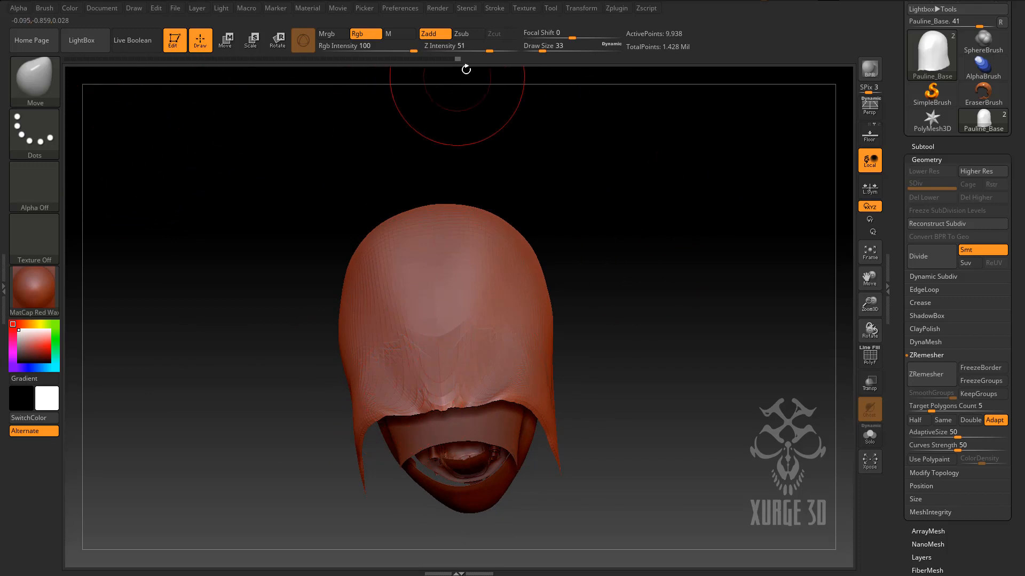
# Set the draw size to 20 and the Smooth brush's Z Intensity to 12, and smooth the wrinkles above the pulled-down hem.
pyautogui.moveTo(541, 49); pyautogui.dragTo(538, 47)
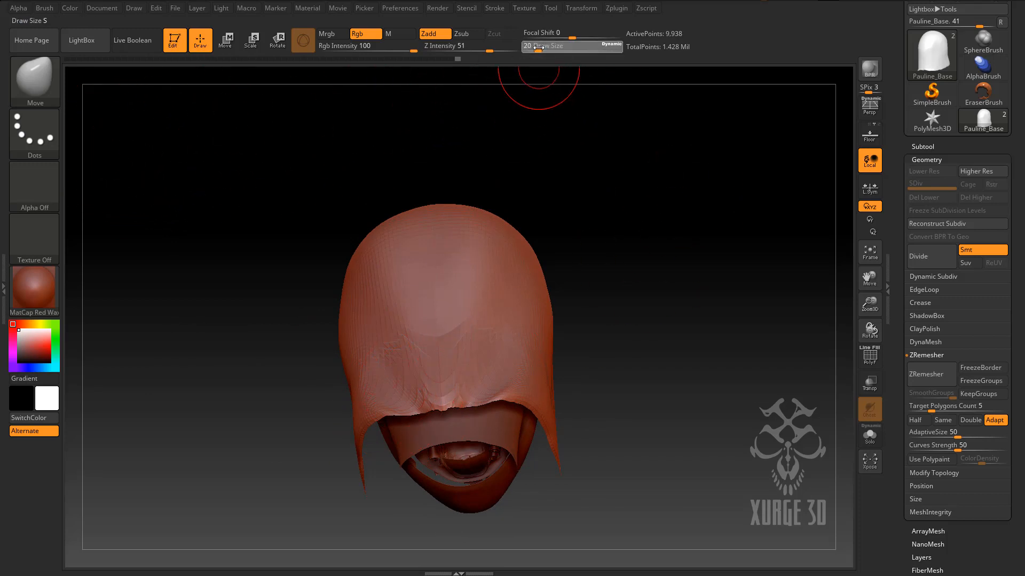
pyautogui.moveTo(661, 201)
pyautogui.mouseDown()
pyautogui.moveTo(669, 217)
pyautogui.moveTo(683, 212)
pyautogui.mouseUp()
pyautogui.press('shift')
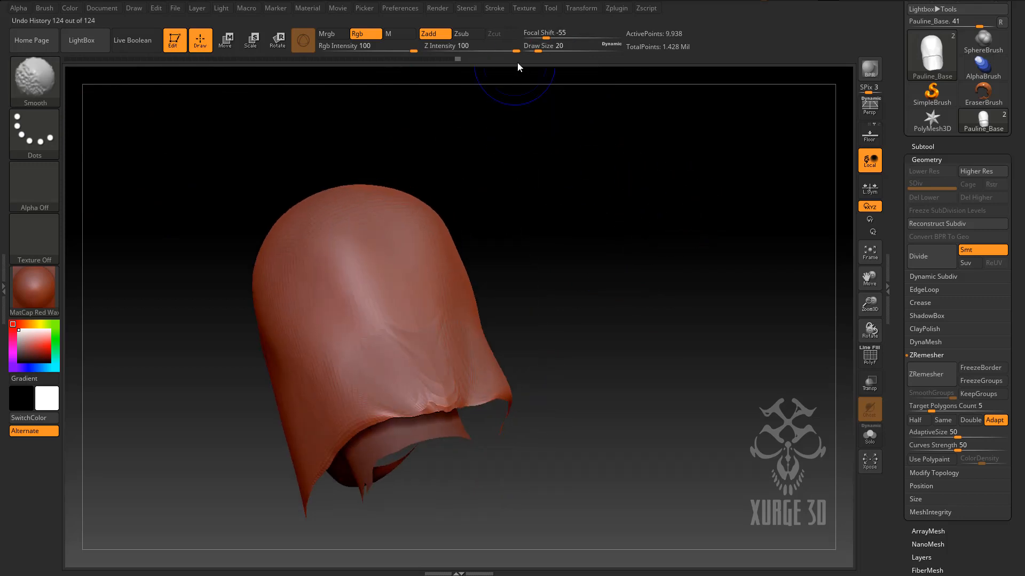
pyautogui.moveTo(516, 49); pyautogui.dragTo(492, 48)
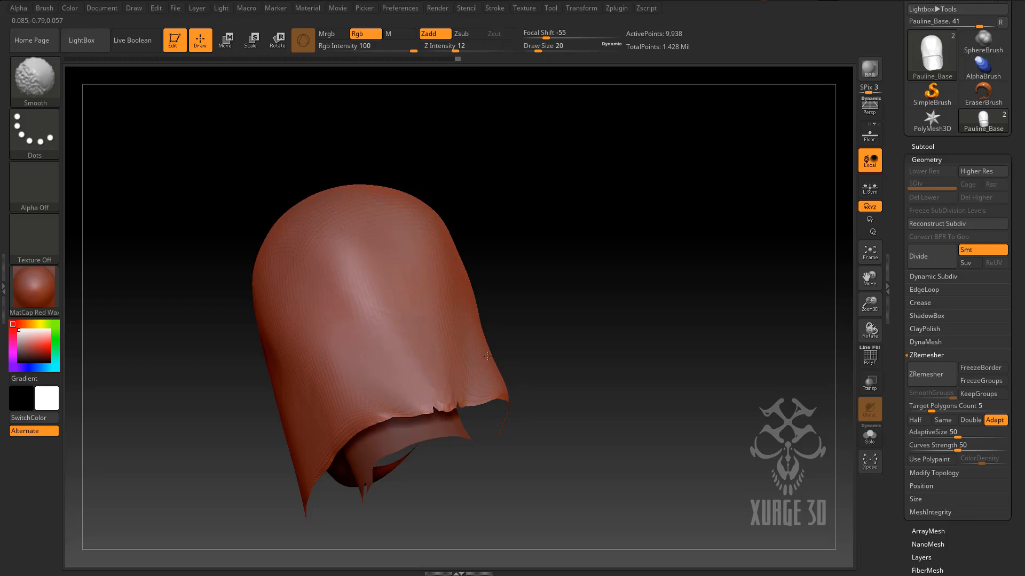
pyautogui.moveTo(634, 279); pyautogui.dragTo(706, 357)
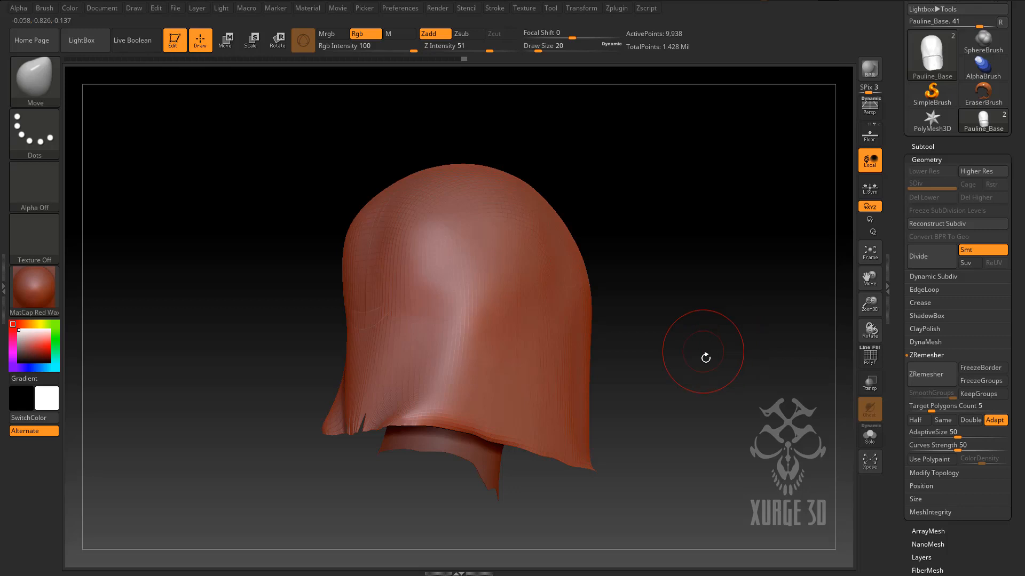
# Run ZRemesher on the cap three times, keeping the target polygons count of 5 and Adapt enabled.
pyautogui.click(933, 376)
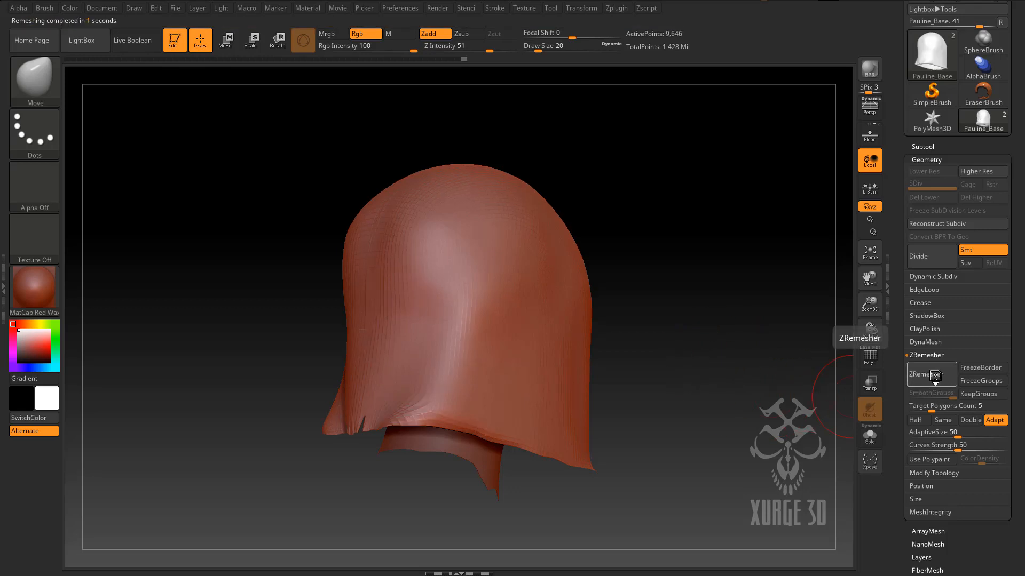
pyautogui.click(934, 375)
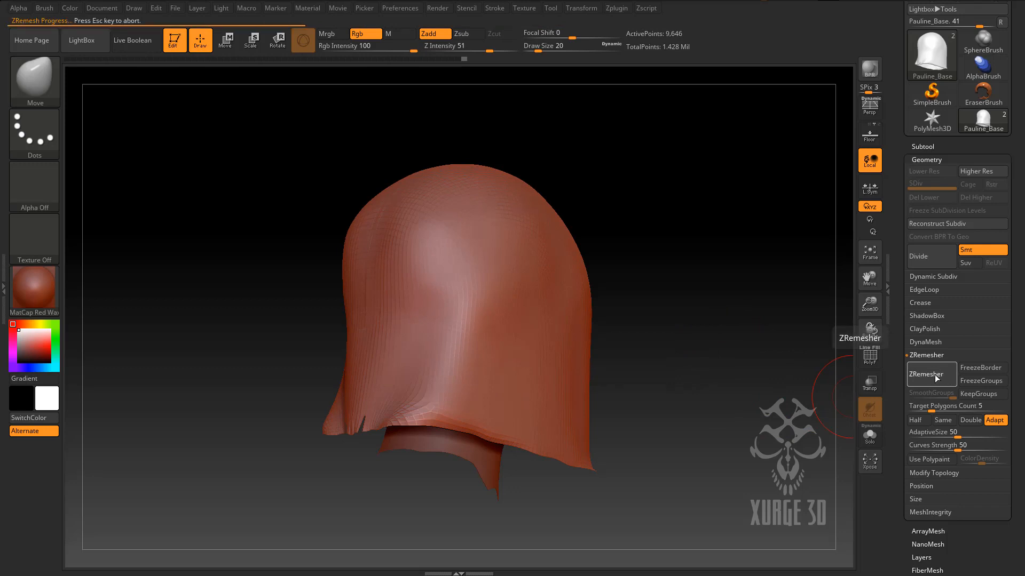
pyautogui.click(934, 375)
pyautogui.moveTo(703, 351); pyautogui.dragTo(722, 327)
pyautogui.click(870, 252)
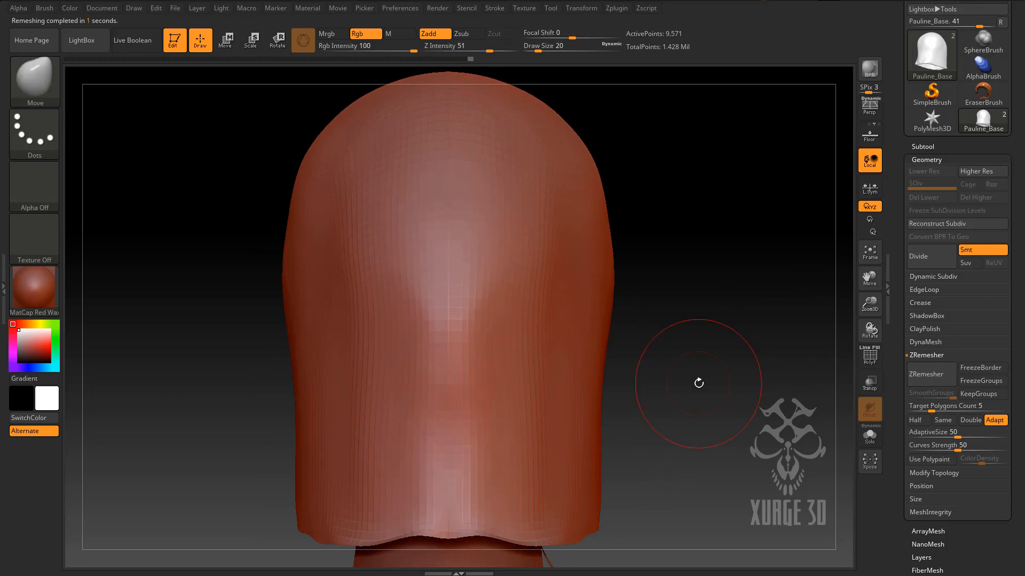
# Smooth the remeshed cap's sides and upper surface with the Smooth brush and check the shape from the front.
pyautogui.moveTo(694, 382); pyautogui.dragTo(691, 378)
pyautogui.press('shift')
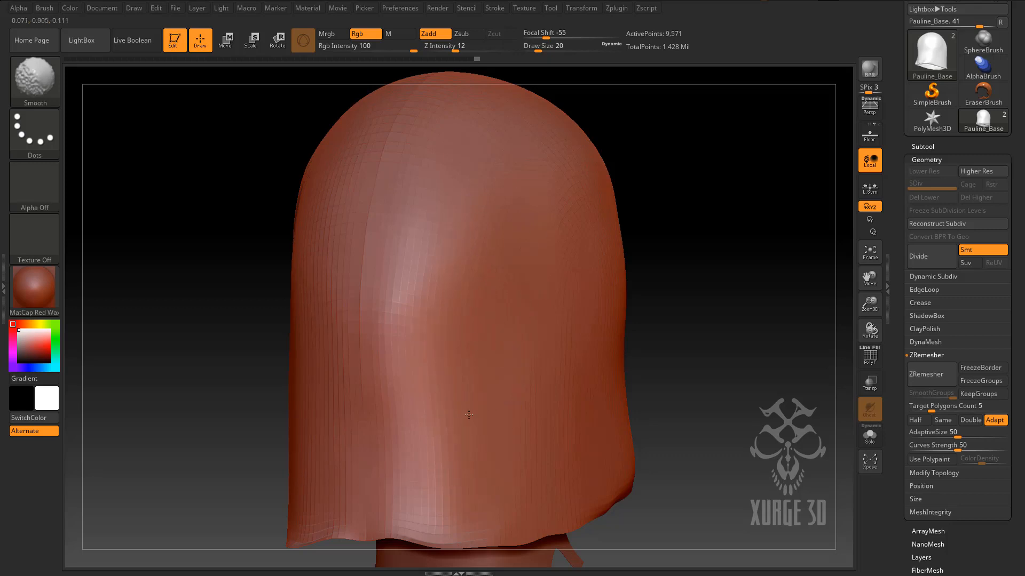
pyautogui.keyDown('shift'); pyautogui.moveTo(474, 209); pyautogui.dragTo(483, 216); pyautogui.keyUp('shift')
pyautogui.keyDown('shift'); pyautogui.moveTo(479, 249); pyautogui.dragTo(566, 326); pyautogui.keyUp('shift')
pyautogui.keyDown('shift'); pyautogui.moveTo(528, 171); pyautogui.dragTo(678, 281); pyautogui.keyUp('shift')
pyautogui.moveTo(724, 325); pyautogui.dragTo(670, 292)
pyautogui.keyDown('shift'); pyautogui.moveTo(631, 238); pyautogui.dragTo(566, 201); pyautogui.keyUp('shift')
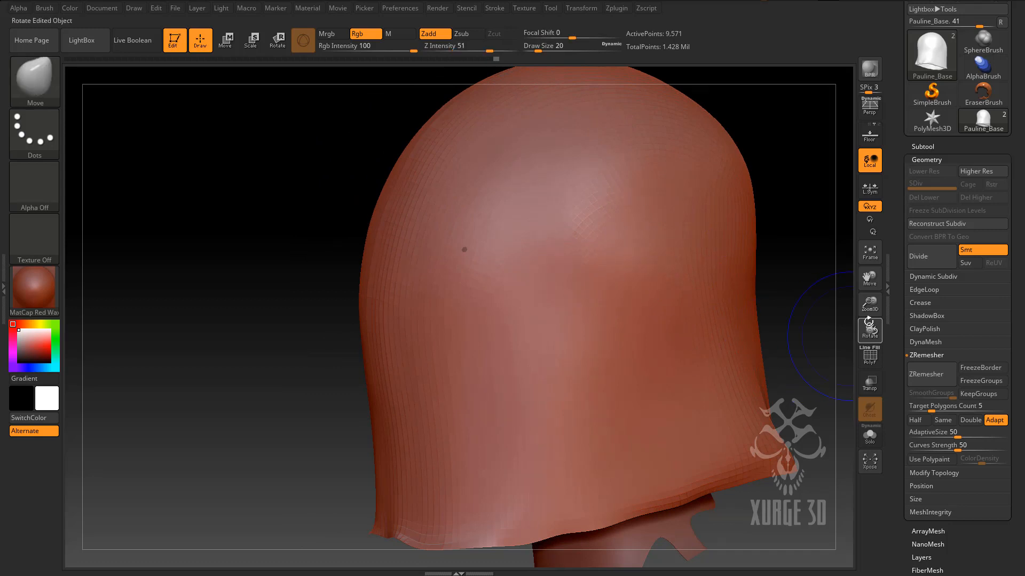
pyautogui.moveTo(206, 315); pyautogui.dragTo(239, 306)
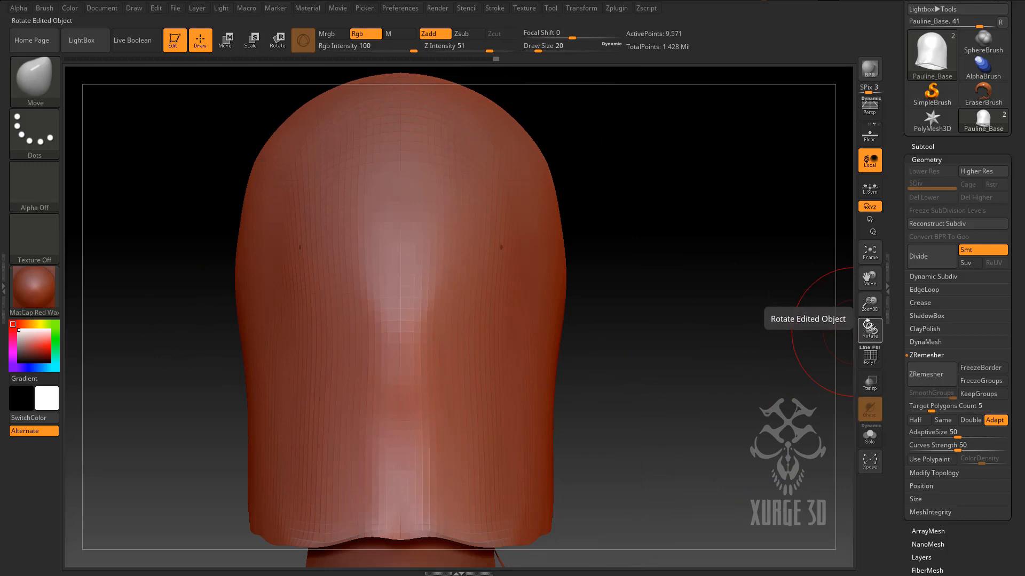
pyautogui.moveTo(870, 309); pyautogui.dragTo(870, 323)
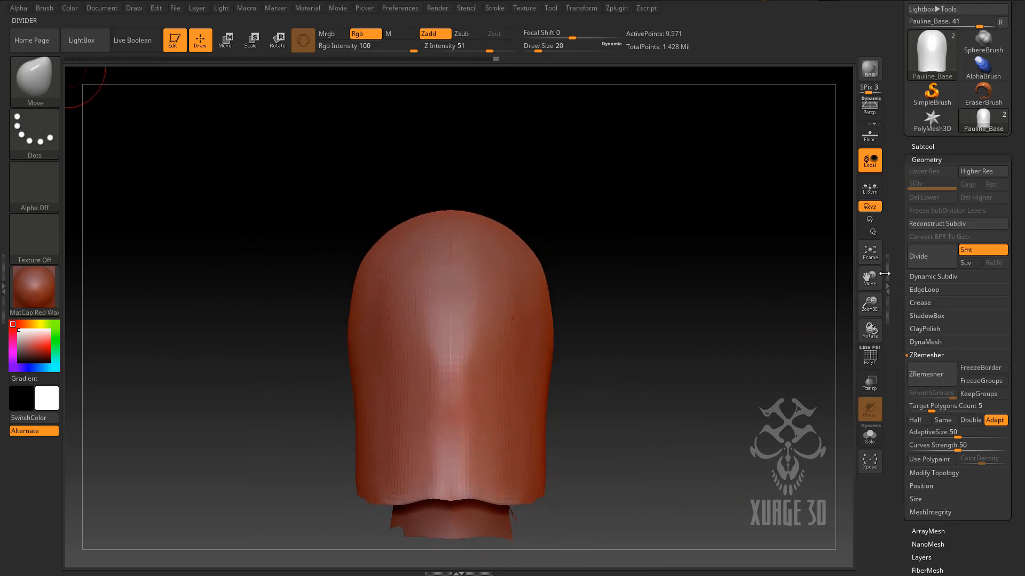
pyautogui.moveTo(867, 276); pyautogui.dragTo(870, 256)
pyautogui.moveTo(721, 319); pyautogui.dragTo(702, 317)
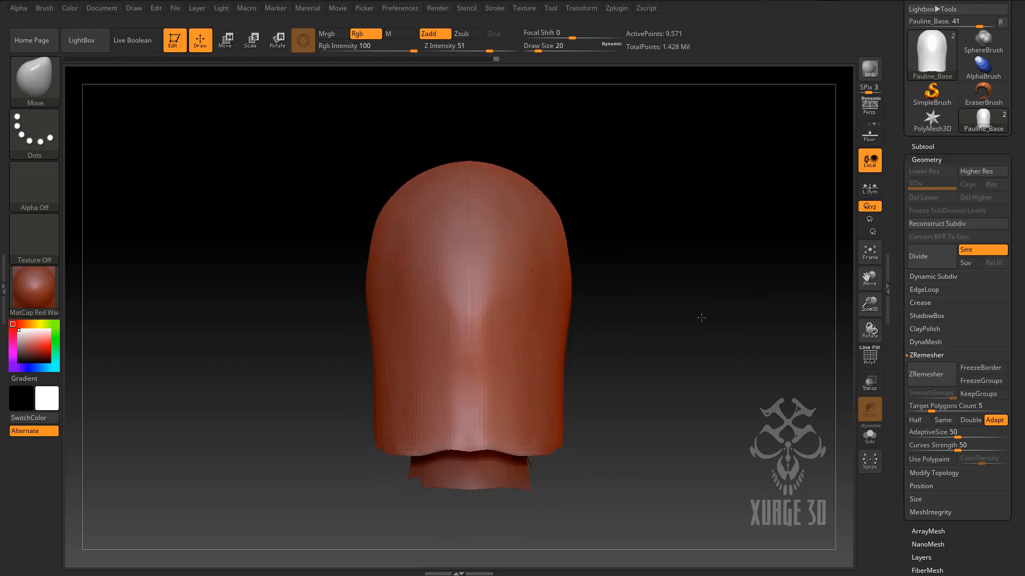
pyautogui.press('shift')
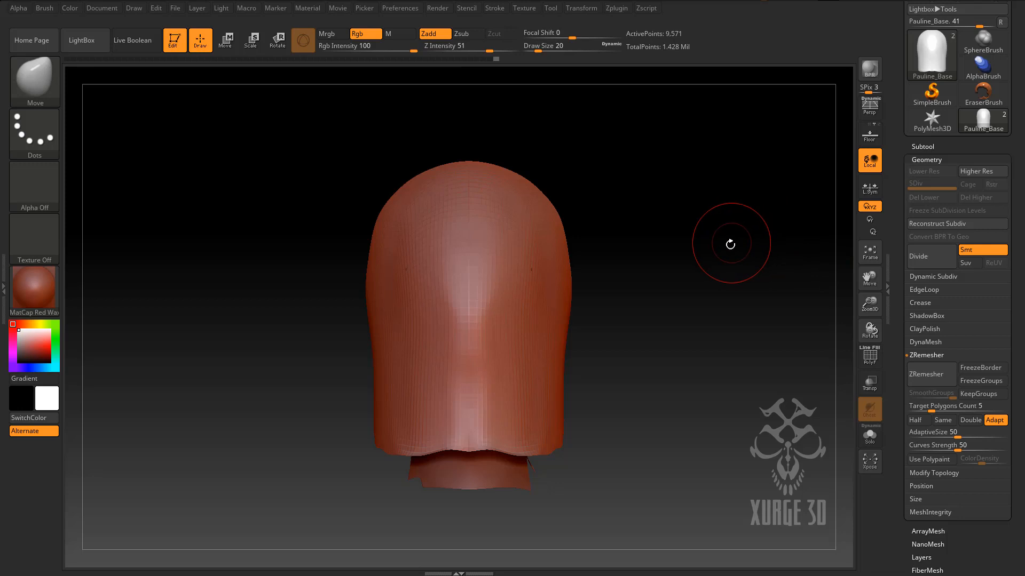
# Divide the cap up to subdivision level 4 with Smt enabled and delete its lower subdivision levels.
pyautogui.click(929, 259)
pyautogui.click(930, 260)
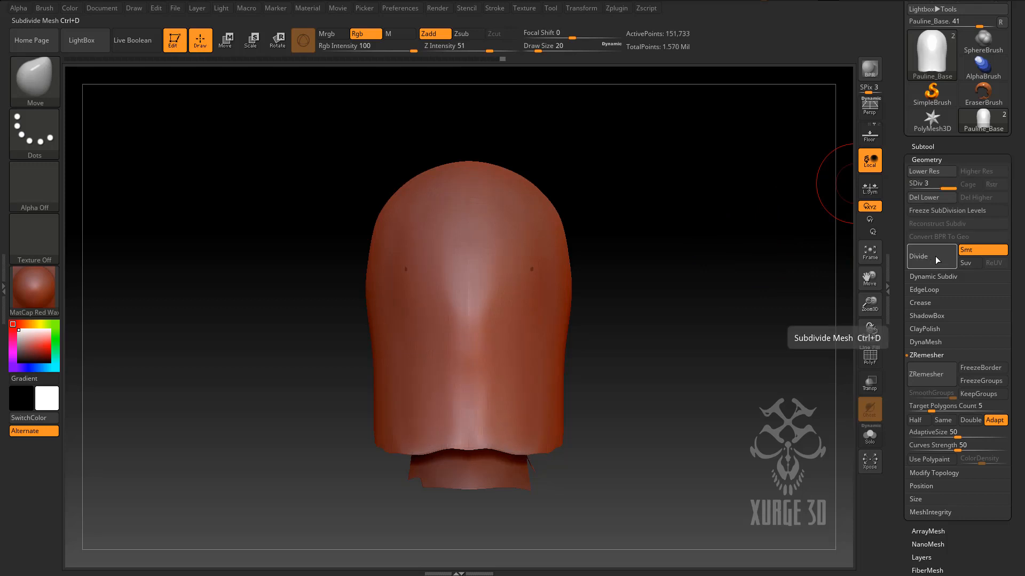
pyautogui.click(934, 258)
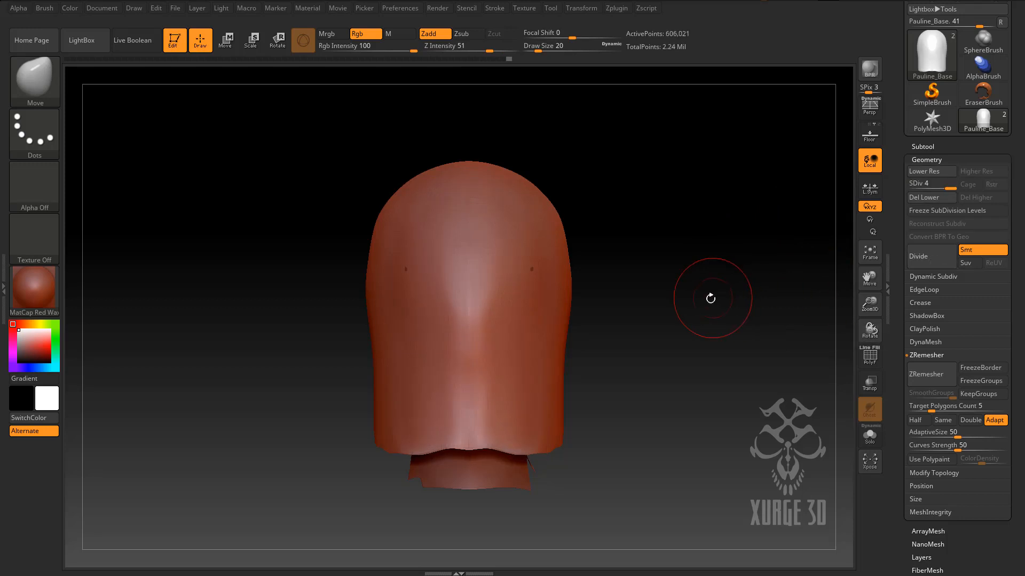
pyautogui.click(932, 197)
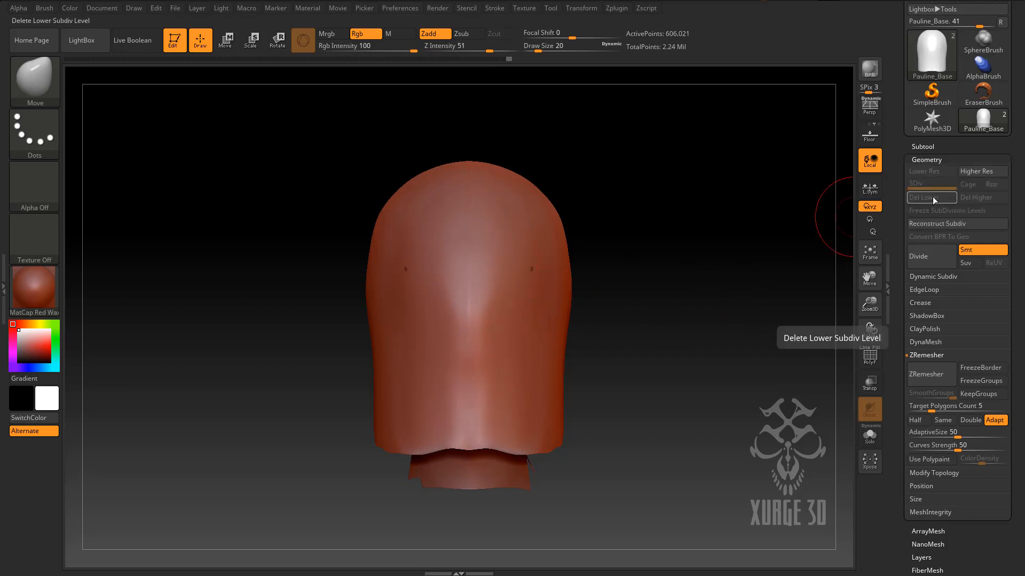
# Set the draw size to 39 and even out the two small dents on the cap's upper front.
pyautogui.moveTo(661, 320); pyautogui.dragTo(627, 355)
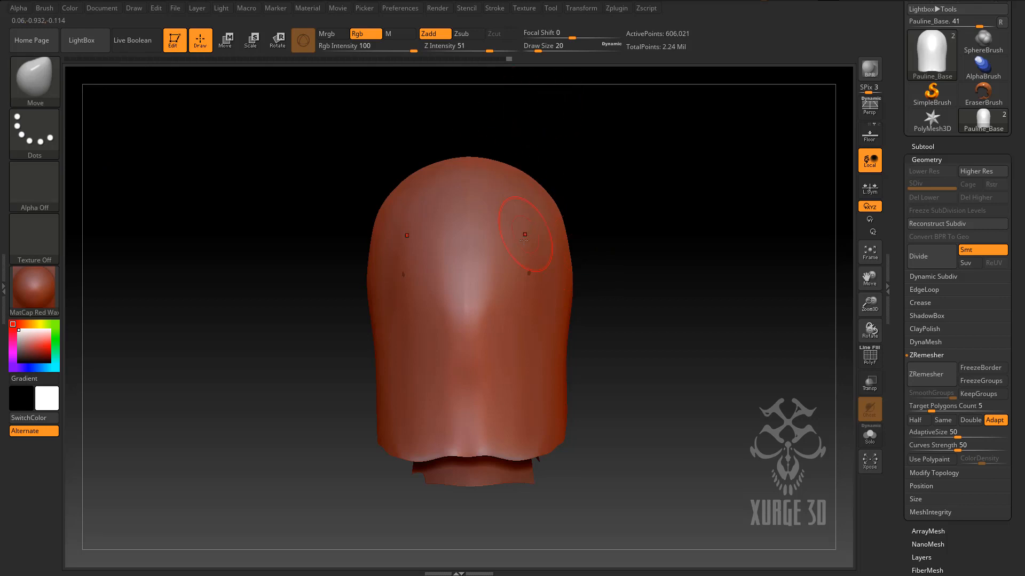
pyautogui.moveTo(538, 52); pyautogui.dragTo(545, 49)
pyautogui.moveTo(668, 367)
pyautogui.mouseDown()
pyautogui.moveTo(611, 367)
pyautogui.moveTo(672, 355)
pyautogui.moveTo(665, 383)
pyautogui.mouseUp()
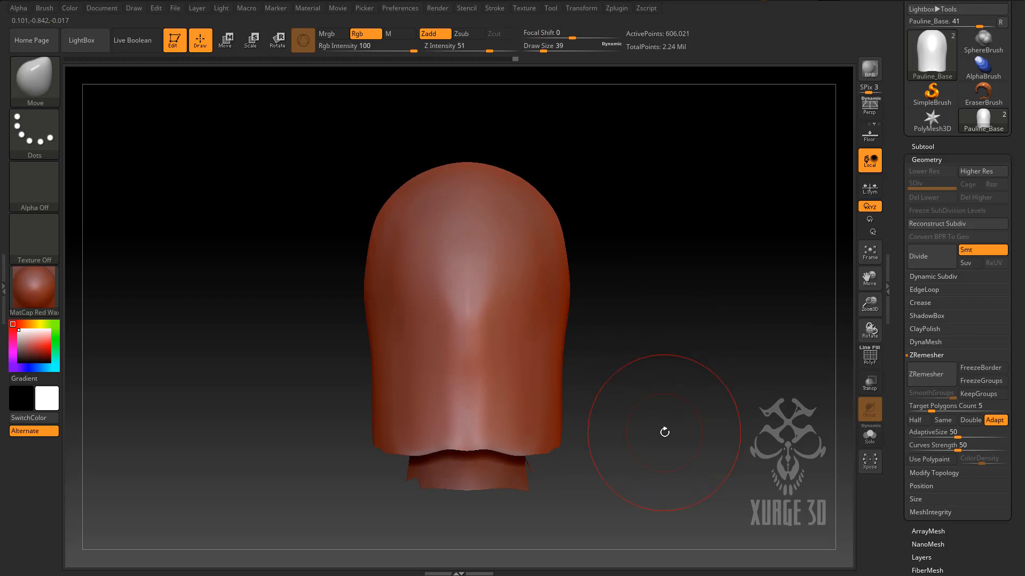
# Turn on ghost transparency and frame the face closely through the front of the cap.
pyautogui.click(867, 391)
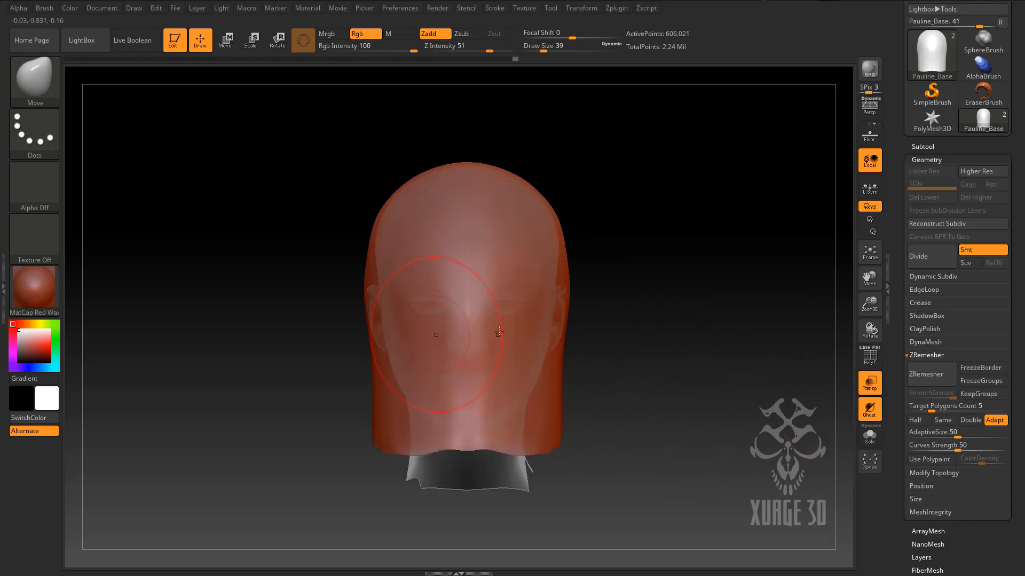
pyautogui.moveTo(716, 438)
pyautogui.mouseDown()
pyautogui.moveTo(683, 438)
pyautogui.moveTo(727, 434)
pyautogui.mouseUp()
pyautogui.moveTo(869, 303); pyautogui.dragTo(873, 331)
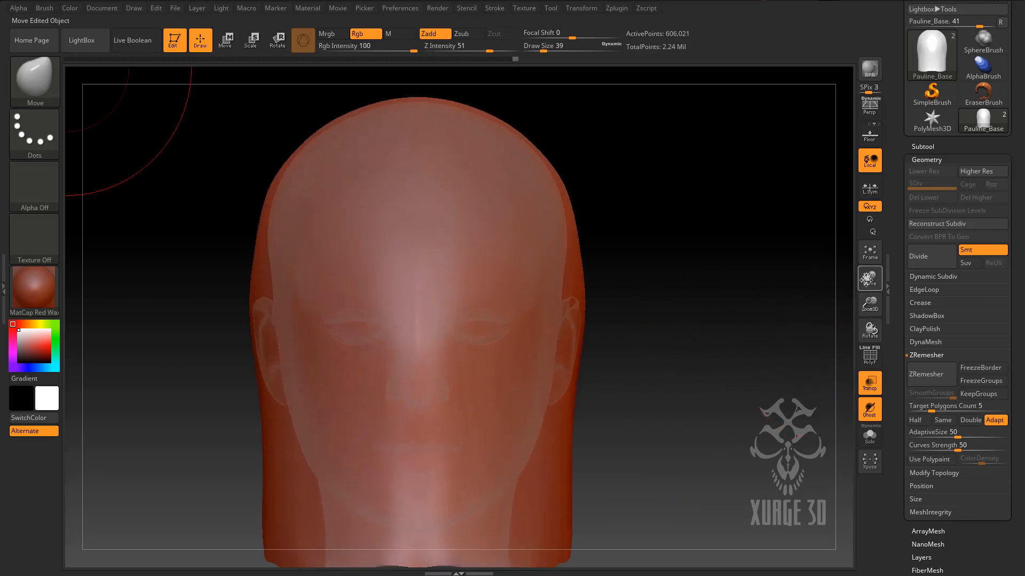
pyautogui.moveTo(869, 276)
pyautogui.mouseDown()
pyautogui.moveTo(904, 270)
pyautogui.moveTo(851, 291)
pyautogui.mouseUp()
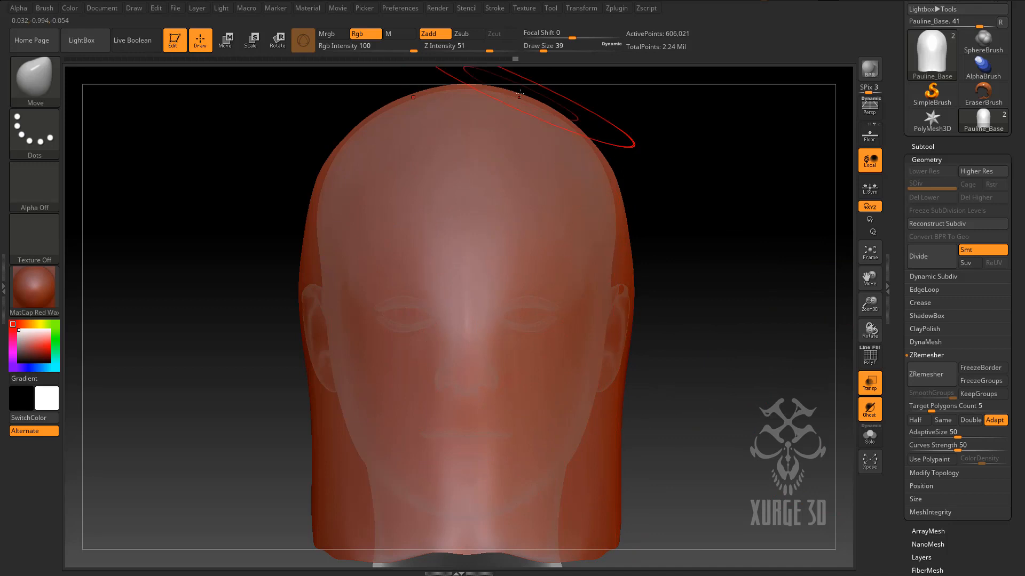
# Set the draw size to 2 and paint a symmetrical MaskPen wedge between the eyes, extending it outward along both brows.
pyautogui.moveTo(544, 49); pyautogui.dragTo(534, 49)
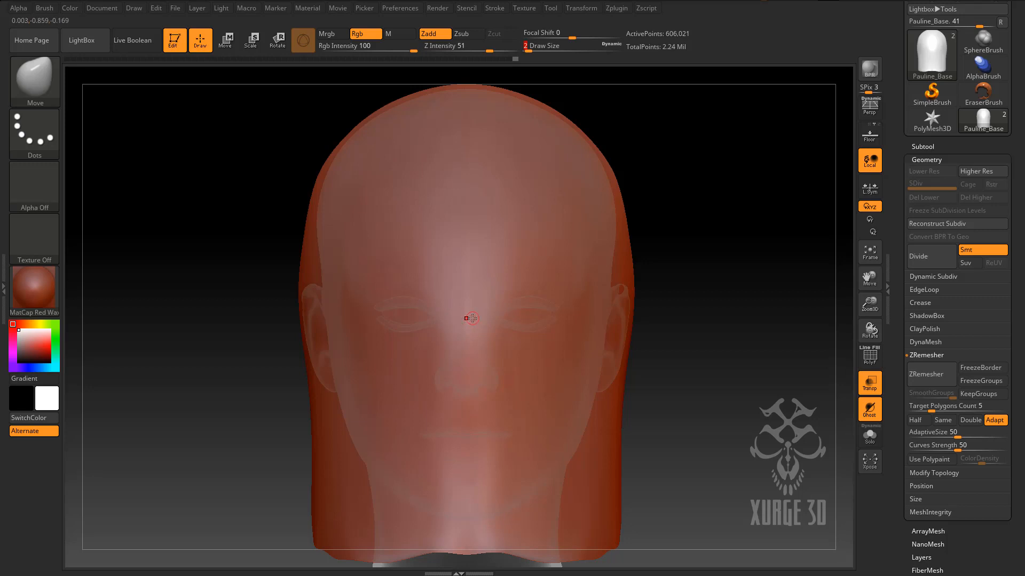
pyautogui.press('ctrl')
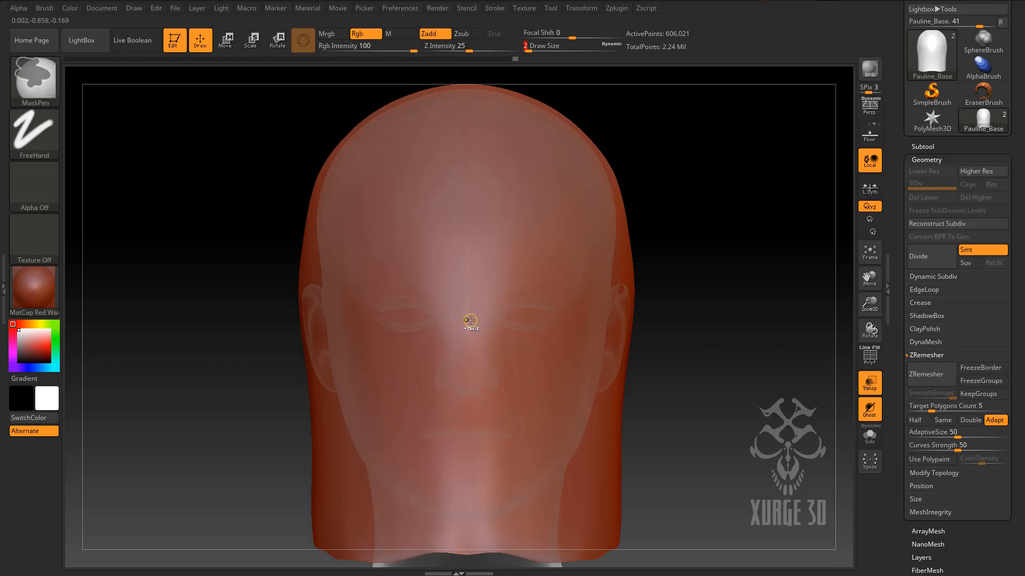
pyautogui.moveTo(473, 313)
pyautogui.keyDown('ctrl'); pyautogui.mouseDown()
pyautogui.moveTo(482, 291)
pyautogui.moveTo(471, 314)
pyautogui.mouseUp(); pyautogui.keyUp('ctrl')
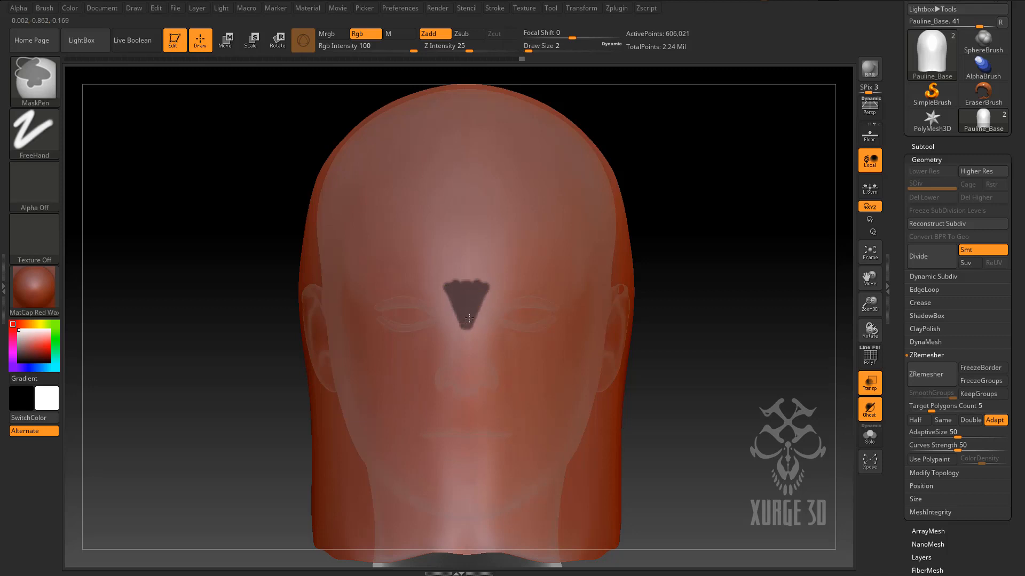
pyautogui.moveTo(490, 290)
pyautogui.keyDown('ctrl'); pyautogui.mouseDown()
pyautogui.moveTo(514, 276)
pyautogui.moveTo(474, 304)
pyautogui.mouseUp(); pyautogui.keyUp('ctrl')
pyautogui.keyDown('ctrl'); pyautogui.moveTo(538, 275); pyautogui.dragTo(552, 275); pyautogui.keyUp('ctrl')
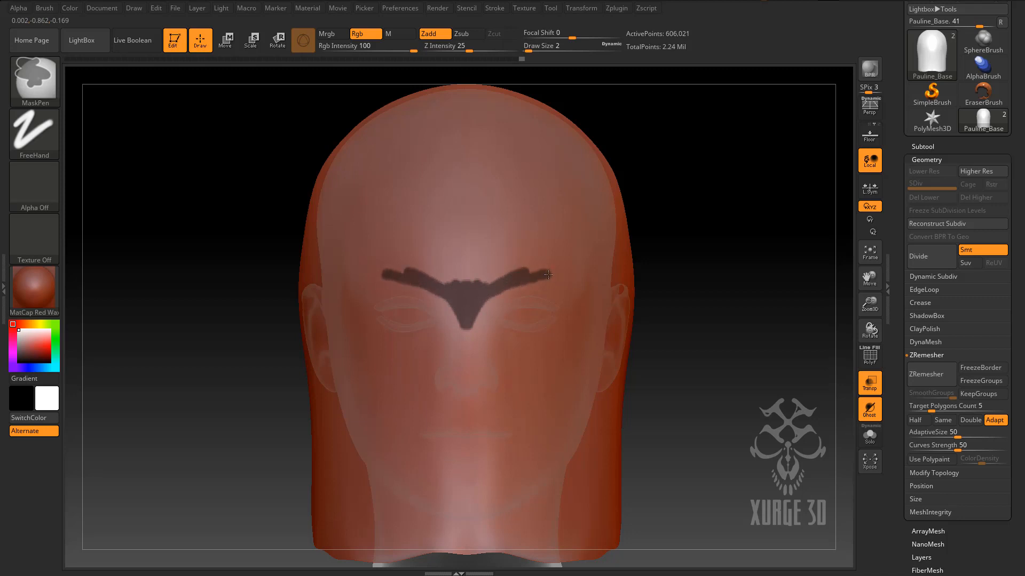
# Continue the symmetrical mask band from the brows around the outer eye corners and back inward beneath the eyes.
pyautogui.moveTo(867, 305); pyautogui.dragTo(848, 344)
pyautogui.moveTo(793, 369); pyautogui.dragTo(779, 362)
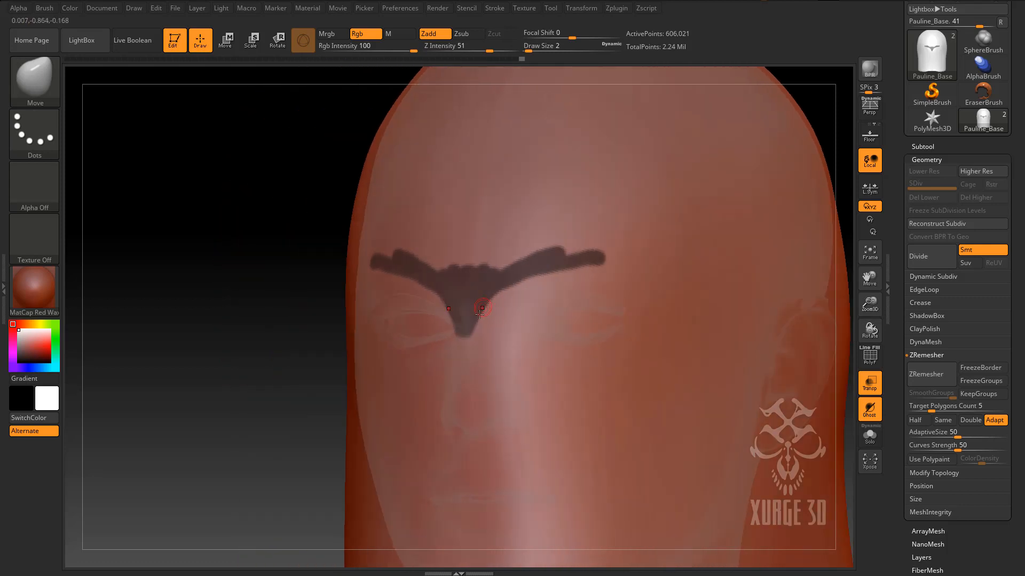
pyautogui.press('ctrl')
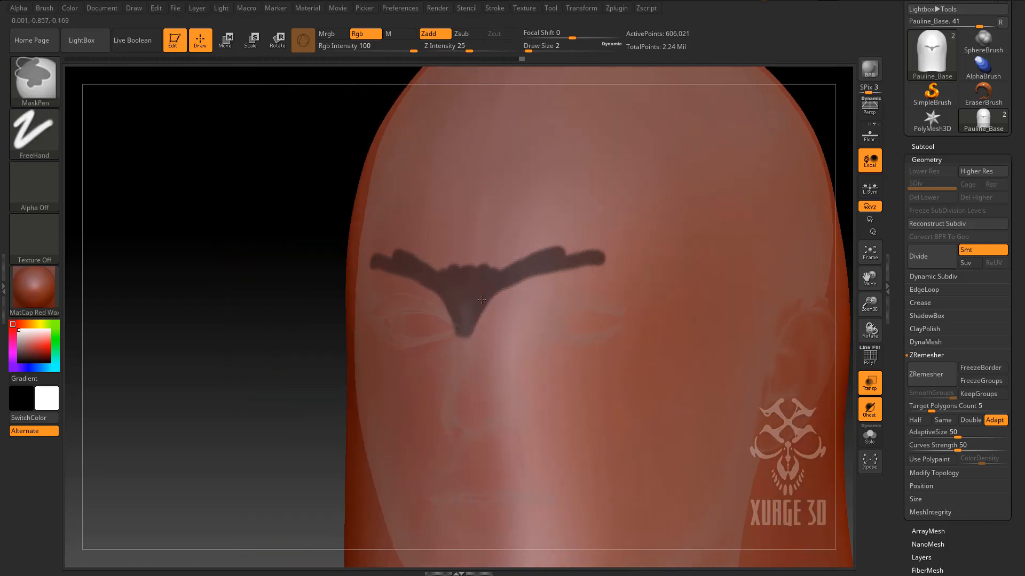
pyautogui.moveTo(608, 260); pyautogui.dragTo(614, 262)
pyautogui.moveTo(544, 265)
pyautogui.mouseDown()
pyautogui.moveTo(632, 273)
pyautogui.moveTo(656, 290)
pyautogui.moveTo(662, 319)
pyautogui.mouseUp()
pyautogui.moveTo(553, 258)
pyautogui.keyDown('ctrl'); pyautogui.mouseDown()
pyautogui.moveTo(587, 251)
pyautogui.moveTo(648, 270)
pyautogui.moveTo(666, 319)
pyautogui.moveTo(621, 372)
pyautogui.moveTo(580, 390)
pyautogui.moveTo(547, 382)
pyautogui.moveTo(585, 385)
pyautogui.moveTo(635, 365)
pyautogui.mouseUp(); pyautogui.keyUp('ctrl')
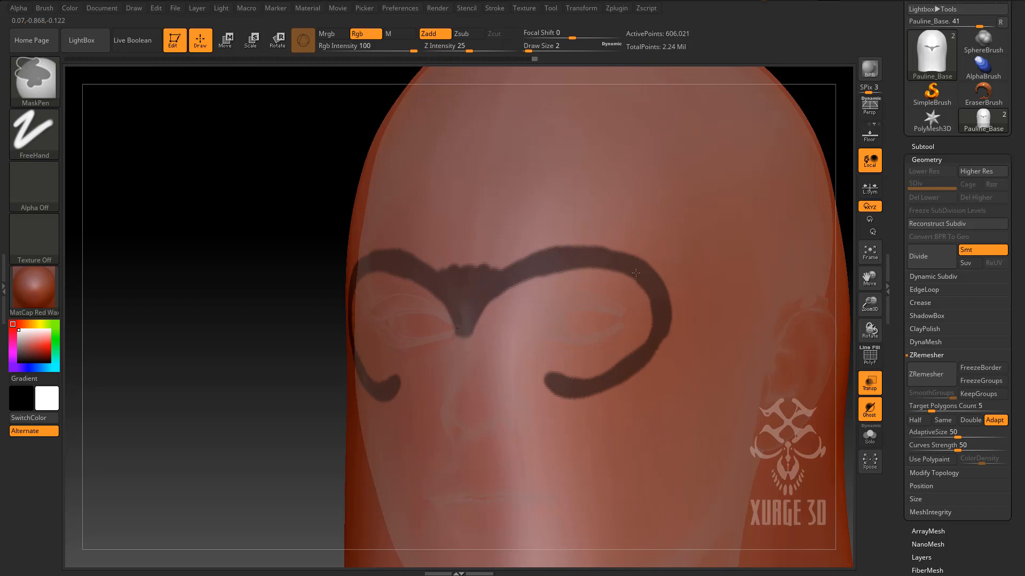
pyautogui.moveTo(590, 263)
pyautogui.keyDown('ctrl'); pyautogui.mouseDown()
pyautogui.moveTo(576, 258)
pyautogui.moveTo(639, 280)
pyautogui.mouseUp(); pyautogui.keyUp('ctrl')
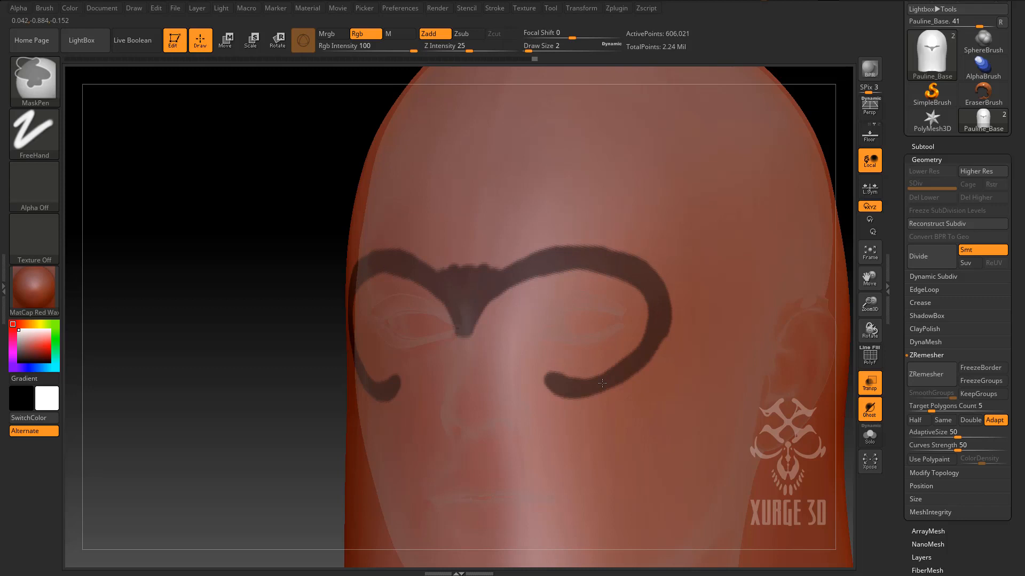
pyautogui.keyDown('ctrl'); pyautogui.moveTo(546, 379); pyautogui.dragTo(555, 393); pyautogui.keyUp('ctrl')
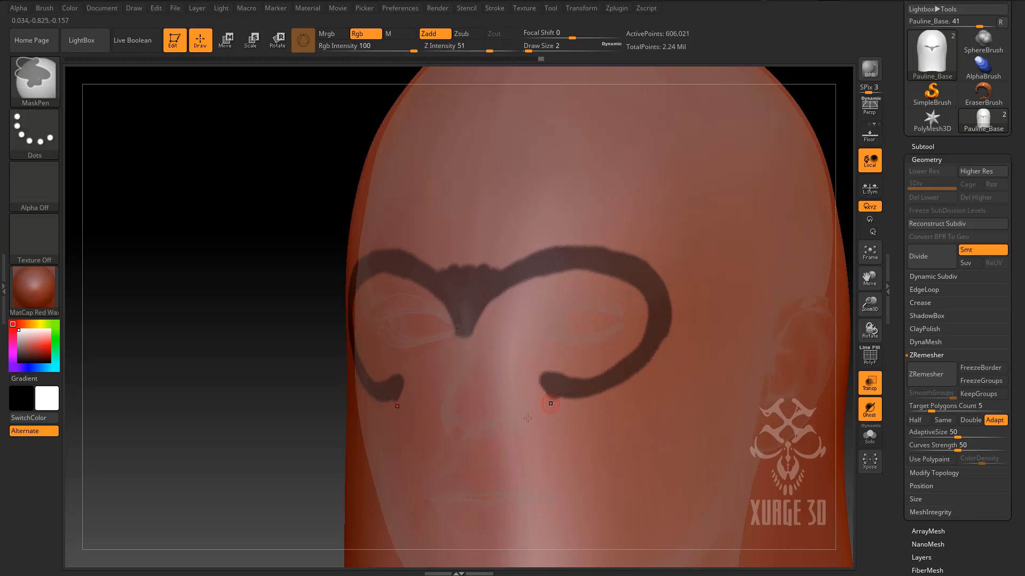
# Extend the symmetrical mask from beneath each eye down the cheek to the jaw, then outward and back along the jawline.
pyautogui.moveTo(224, 350); pyautogui.dragTo(242, 342)
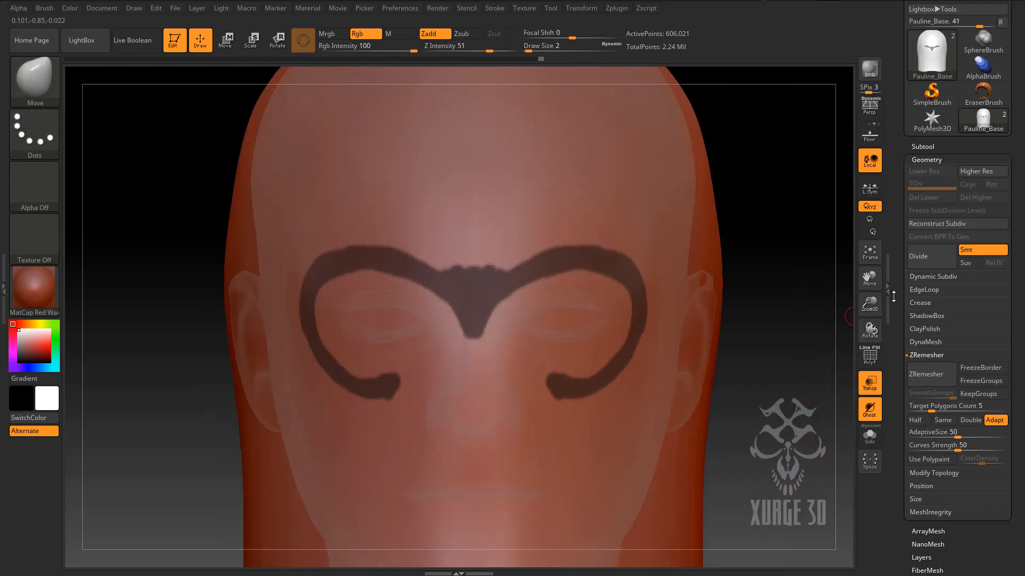
pyautogui.moveTo(868, 276); pyautogui.dragTo(822, 180)
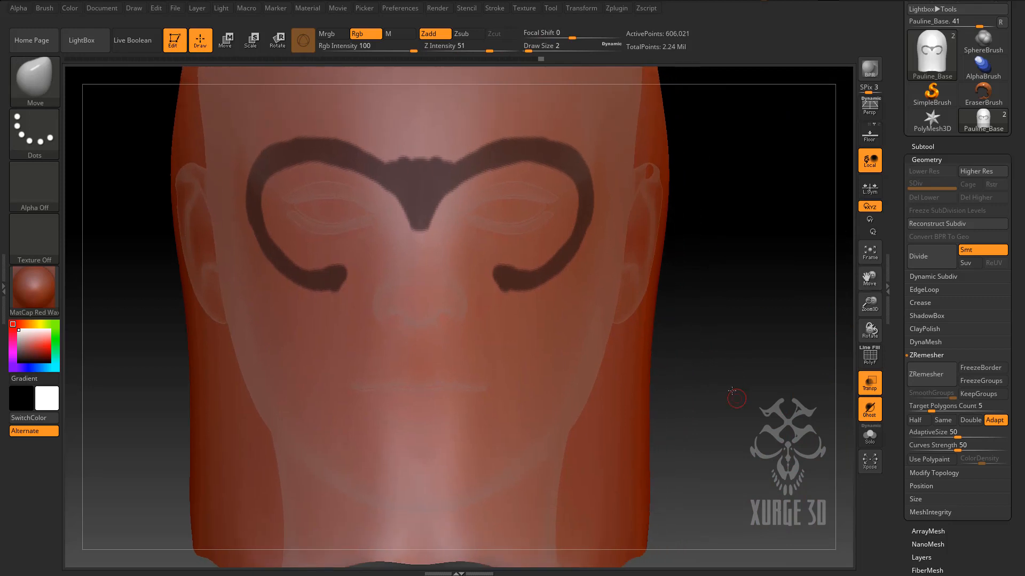
pyautogui.moveTo(734, 396); pyautogui.dragTo(707, 389)
pyautogui.moveTo(487, 270)
pyautogui.keyDown('ctrl'); pyautogui.mouseDown()
pyautogui.moveTo(526, 330)
pyautogui.moveTo(532, 372)
pyautogui.mouseUp(); pyautogui.keyUp('ctrl')
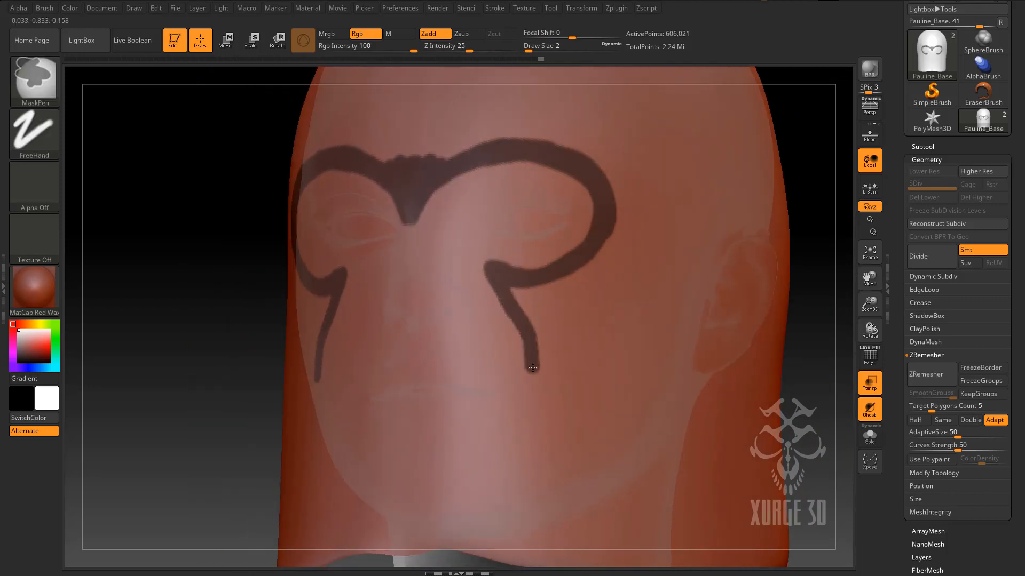
pyautogui.moveTo(496, 284)
pyautogui.keyDown('ctrl'); pyautogui.mouseDown()
pyautogui.moveTo(537, 397)
pyautogui.moveTo(518, 506)
pyautogui.mouseUp(); pyautogui.keyUp('ctrl')
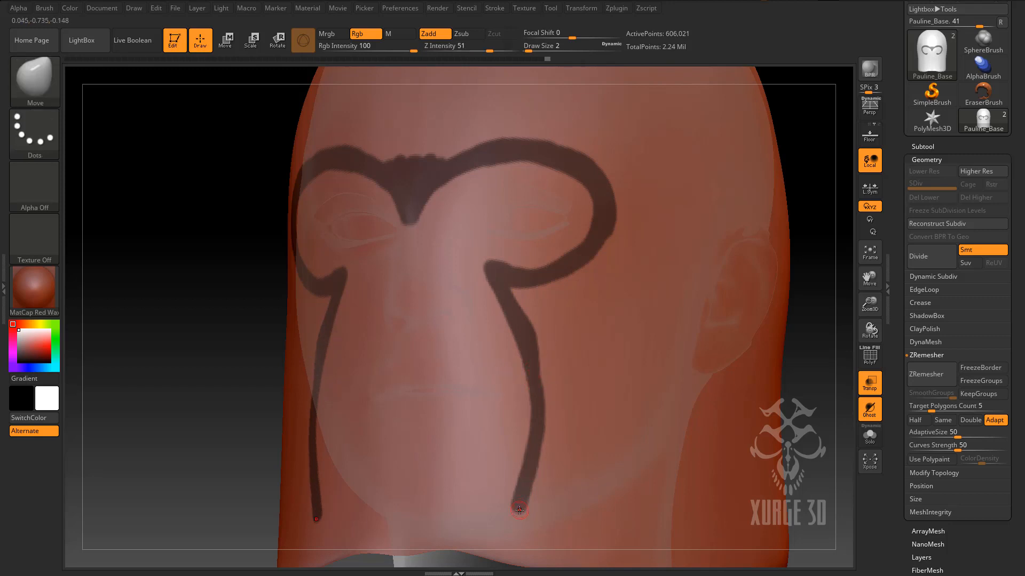
pyautogui.moveTo(527, 494)
pyautogui.keyDown('ctrl'); pyautogui.mouseDown()
pyautogui.moveTo(534, 508)
pyautogui.moveTo(576, 481)
pyautogui.moveTo(673, 395)
pyautogui.moveTo(625, 439)
pyautogui.moveTo(534, 492)
pyautogui.moveTo(592, 455)
pyautogui.mouseUp(); pyautogui.keyUp('ctrl')
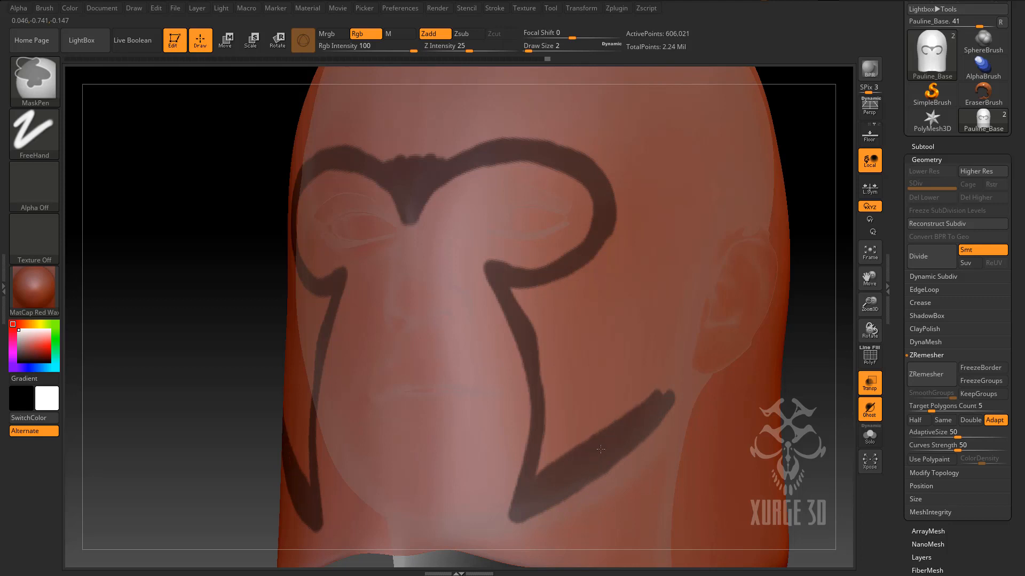
pyautogui.keyDown('ctrl'); pyautogui.moveTo(667, 395); pyautogui.dragTo(668, 394); pyautogui.keyUp('ctrl')
# Continue the jawline mask up in front of the ear, over it in an arch, and down to the back of the head.
pyautogui.moveTo(247, 362)
pyautogui.mouseDown()
pyautogui.moveTo(229, 370)
pyautogui.moveTo(329, 380)
pyautogui.mouseUp()
pyautogui.moveTo(870, 278); pyautogui.dragTo(759, 299)
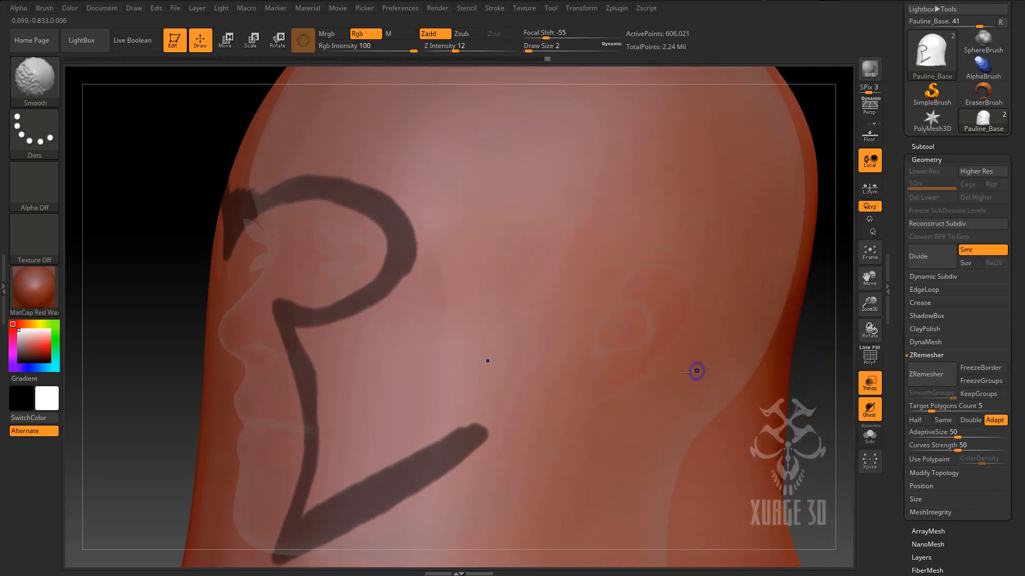
pyautogui.moveTo(172, 246); pyautogui.dragTo(151, 236)
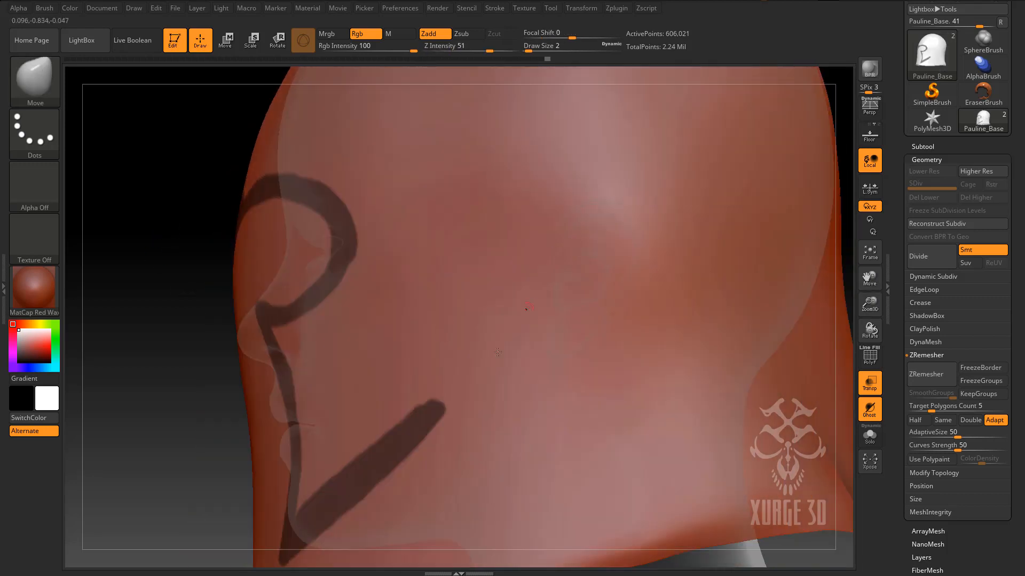
pyautogui.keyDown('ctrl'); pyautogui.moveTo(424, 423); pyautogui.dragTo(450, 394); pyautogui.keyUp('ctrl')
pyautogui.moveTo(404, 440)
pyautogui.keyDown('ctrl'); pyautogui.mouseDown()
pyautogui.moveTo(487, 382)
pyautogui.moveTo(487, 269)
pyautogui.moveTo(521, 214)
pyautogui.moveTo(555, 188)
pyautogui.moveTo(592, 180)
pyautogui.mouseUp(); pyautogui.keyUp('ctrl')
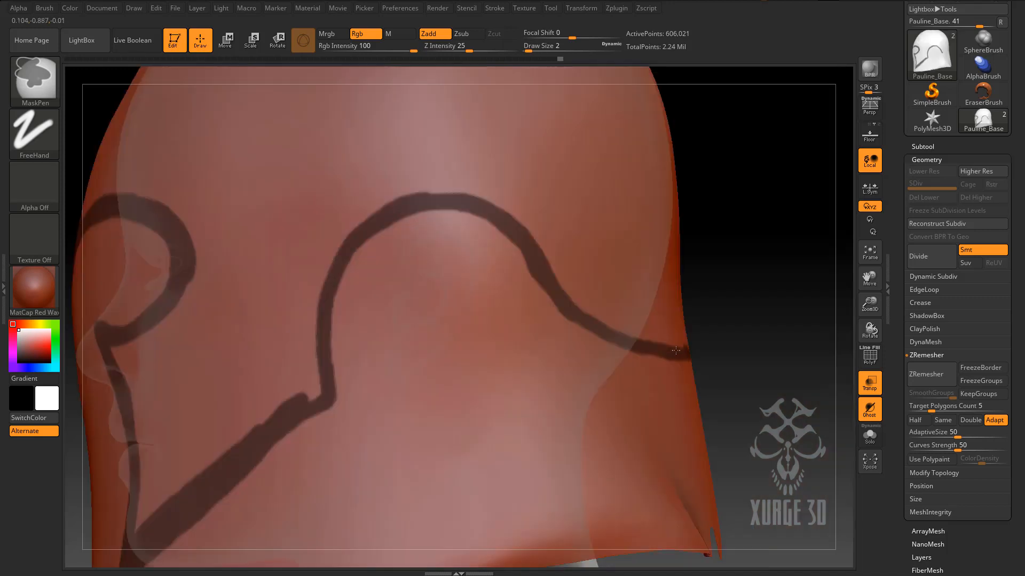
pyautogui.moveTo(677, 349)
pyautogui.keyDown('ctrl'); pyautogui.mouseDown()
pyautogui.moveTo(594, 334)
pyautogui.moveTo(539, 278)
pyautogui.mouseUp(); pyautogui.keyUp('ctrl')
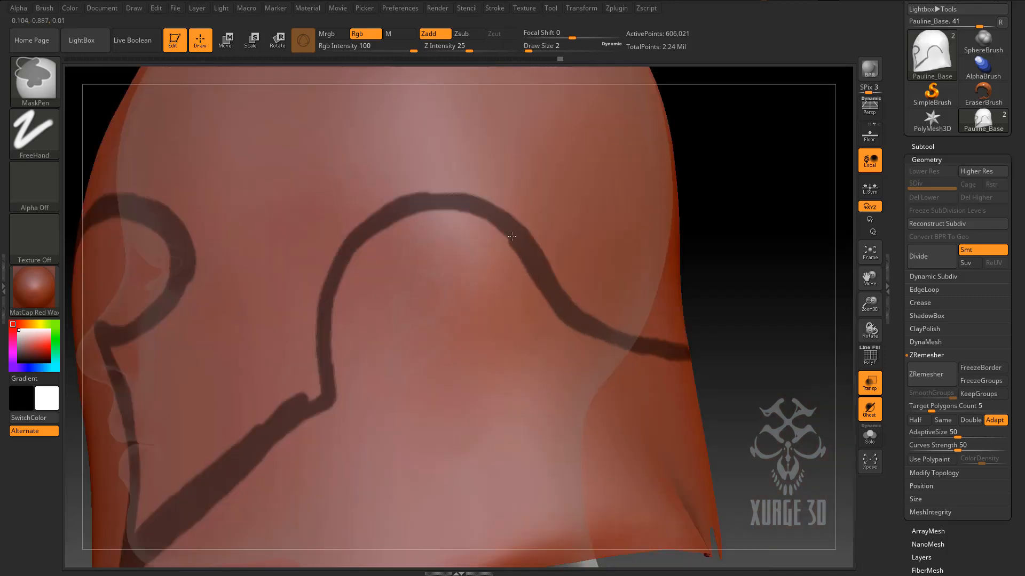
# Thicken the mask arch above the ear and add a second branch toward the back of the head.
pyautogui.moveTo(447, 196)
pyautogui.keyDown('ctrl'); pyautogui.mouseDown()
pyautogui.moveTo(376, 207)
pyautogui.moveTo(334, 251)
pyautogui.moveTo(318, 392)
pyautogui.moveTo(319, 311)
pyautogui.moveTo(358, 204)
pyautogui.moveTo(461, 187)
pyautogui.mouseUp(); pyautogui.keyUp('ctrl')
pyautogui.keyDown('ctrl'); pyautogui.moveTo(337, 224); pyautogui.dragTo(407, 196); pyautogui.keyUp('ctrl')
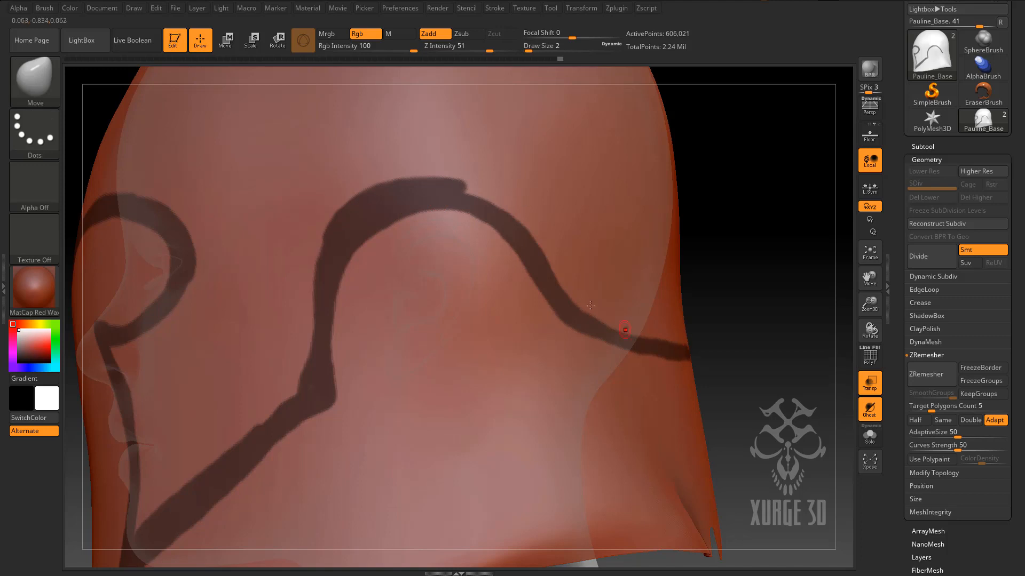
pyautogui.moveTo(429, 187)
pyautogui.keyDown('ctrl'); pyautogui.mouseDown()
pyautogui.moveTo(555, 227)
pyautogui.moveTo(467, 192)
pyautogui.moveTo(550, 216)
pyautogui.moveTo(688, 273)
pyautogui.moveTo(593, 256)
pyautogui.moveTo(501, 205)
pyautogui.mouseUp(); pyautogui.keyUp('ctrl')
pyautogui.moveTo(581, 259)
pyautogui.keyDown('ctrl'); pyautogui.mouseDown()
pyautogui.moveTo(563, 289)
pyautogui.moveTo(552, 256)
pyautogui.mouseUp(); pyautogui.keyUp('ctrl')
pyautogui.moveTo(582, 302)
pyautogui.keyDown('ctrl'); pyautogui.mouseDown()
pyautogui.moveTo(632, 331)
pyautogui.moveTo(613, 323)
pyautogui.mouseUp(); pyautogui.keyUp('ctrl')
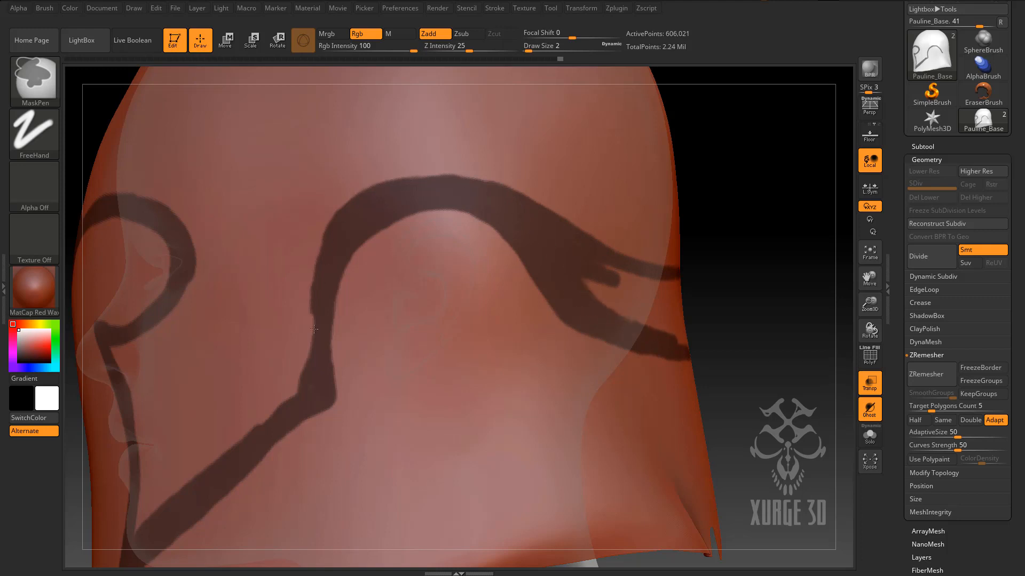
# Mask a symmetrical crown-like crest on the forehead above the brows, with a tall central spike and a smaller point on each side.
pyautogui.moveTo(760, 275)
pyautogui.mouseDown()
pyautogui.moveTo(747, 291)
pyautogui.moveTo(771, 318)
pyautogui.mouseUp()
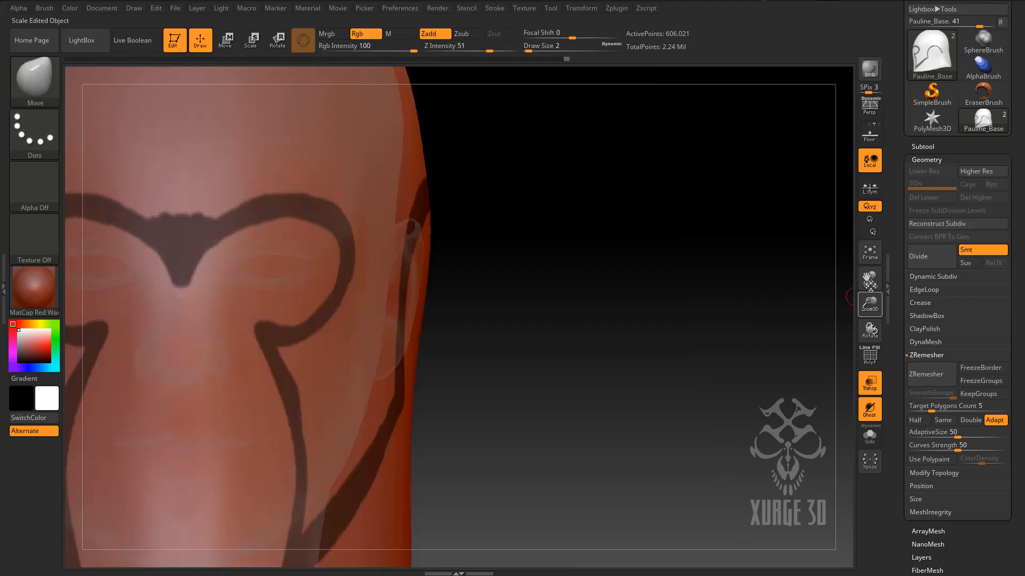
pyautogui.moveTo(869, 279); pyautogui.dragTo(959, 314)
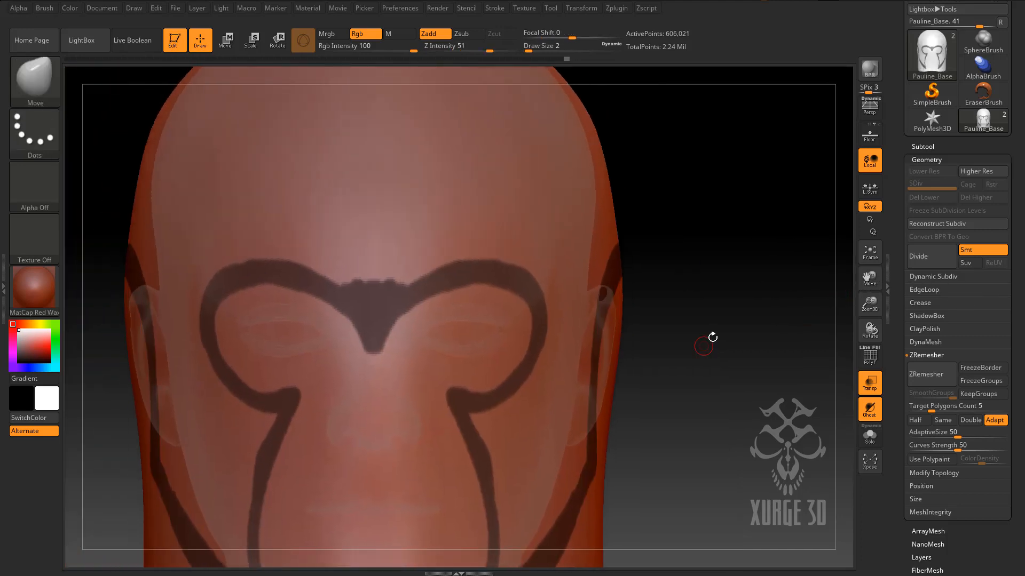
pyautogui.press('ctrl')
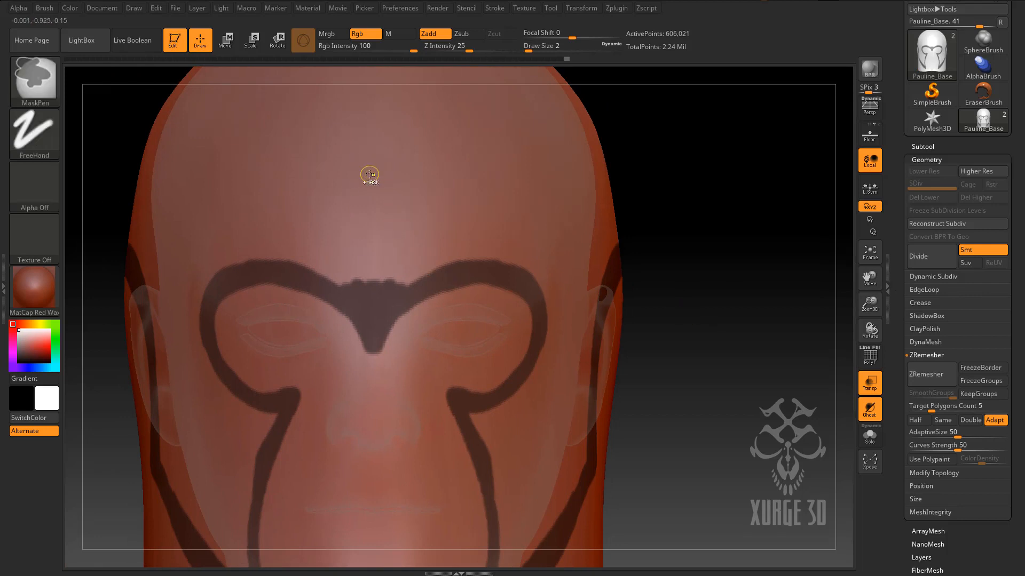
pyautogui.moveTo(368, 171)
pyautogui.keyDown('ctrl'); pyautogui.mouseDown()
pyautogui.moveTo(374, 198)
pyautogui.moveTo(372, 154)
pyautogui.mouseUp(); pyautogui.keyUp('ctrl')
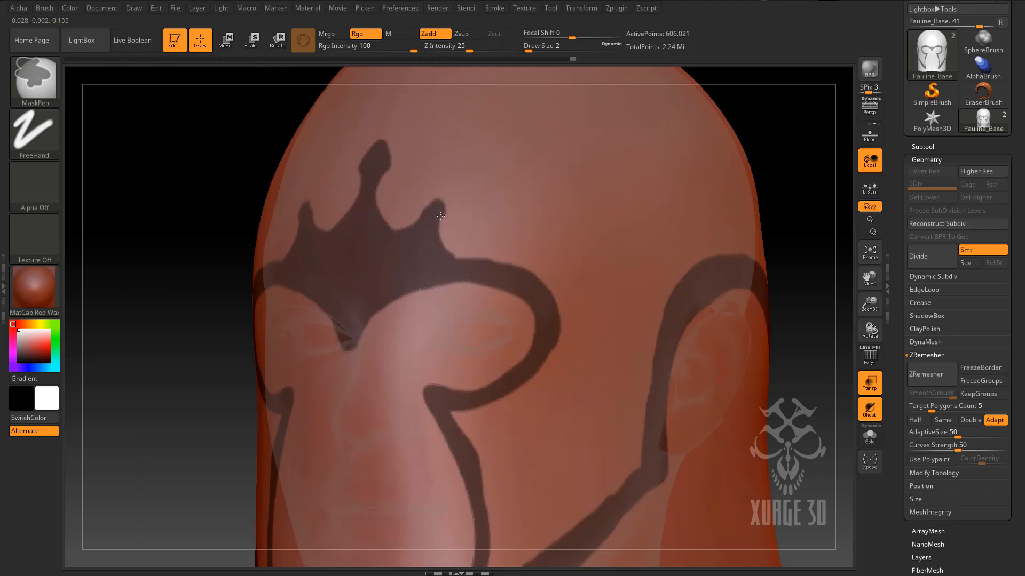
# Paint a thin mask strand outward from each side point of the crest and erase it back to a short stub.
pyautogui.moveTo(442, 217)
pyautogui.keyDown('ctrl'); pyautogui.mouseDown()
pyautogui.moveTo(464, 235)
pyautogui.moveTo(553, 244)
pyautogui.mouseUp(); pyautogui.keyUp('ctrl')
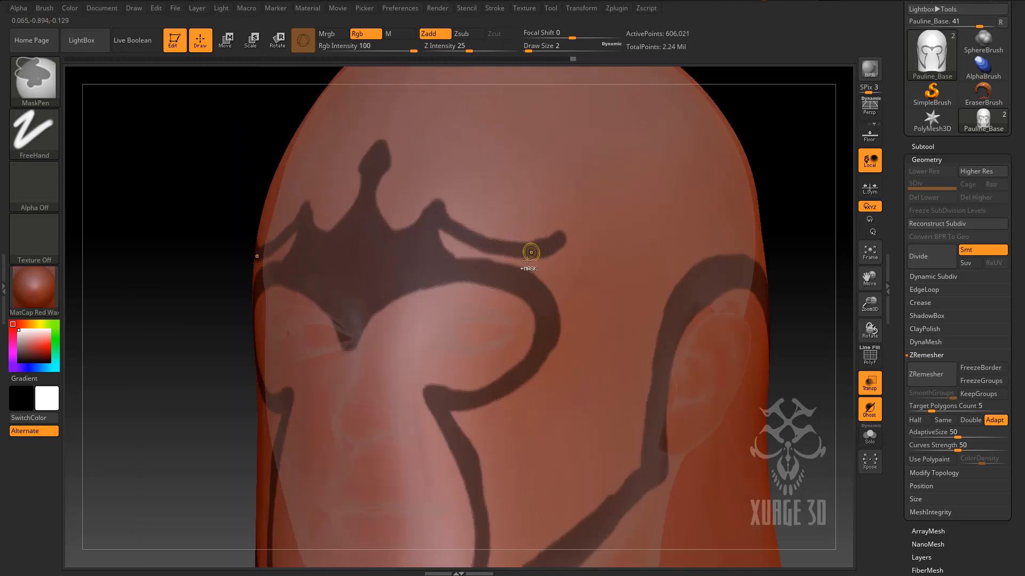
pyautogui.moveTo(869, 278); pyautogui.dragTo(810, 309)
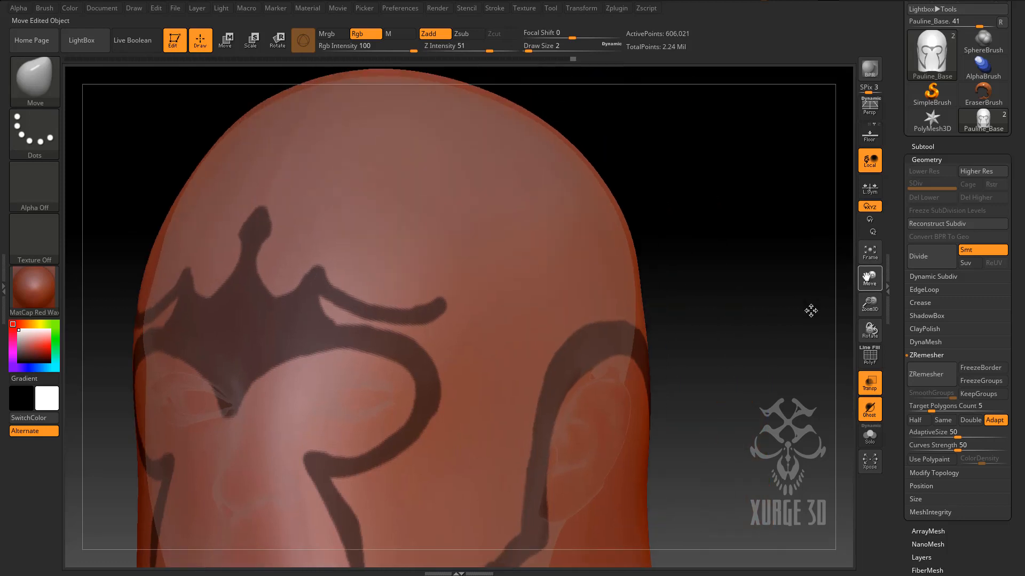
pyautogui.press('ctrl')
pyautogui.moveTo(455, 294)
pyautogui.keyDown('ctrl'); pyautogui.keyDown('alt'); pyautogui.mouseDown()
pyautogui.moveTo(439, 317)
pyautogui.moveTo(420, 308)
pyautogui.moveTo(423, 320)
pyautogui.mouseUp(); pyautogui.keyUp('alt'); pyautogui.keyUp('ctrl')
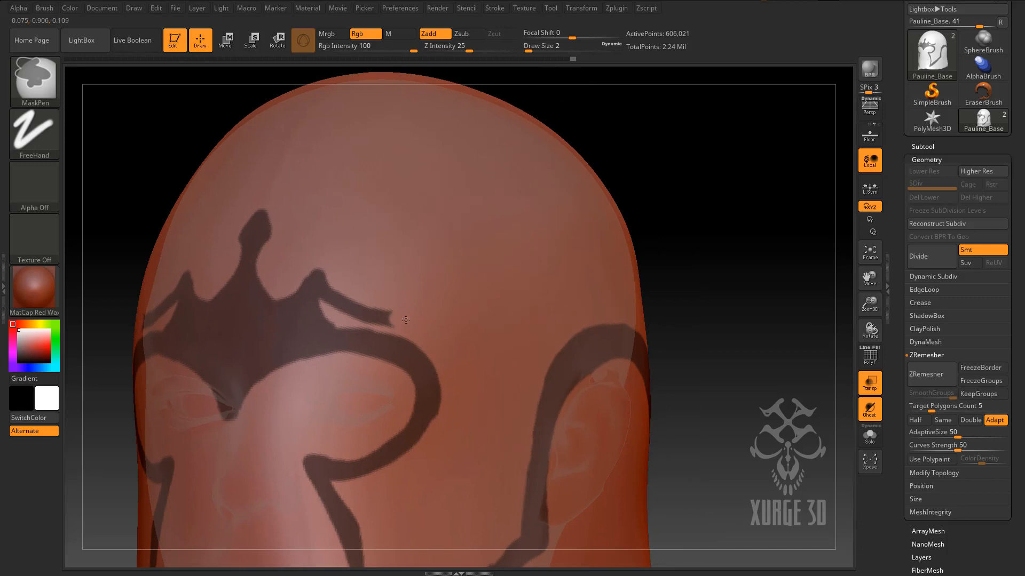
pyautogui.keyDown('ctrl'); pyautogui.keyDown('alt'); pyautogui.moveTo(370, 319); pyautogui.dragTo(382, 310); pyautogui.keyUp('alt'); pyautogui.keyUp('ctrl')
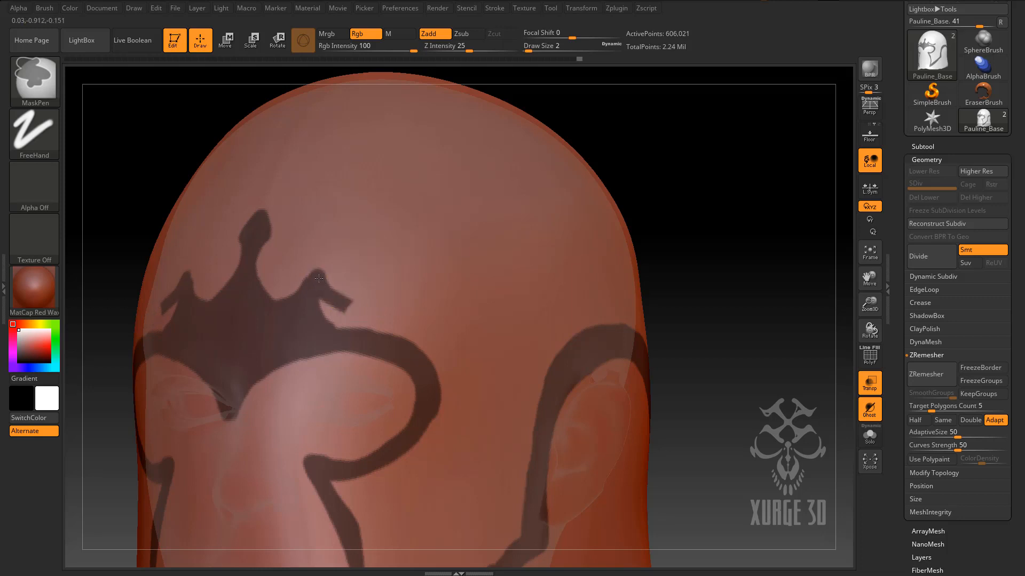
# Extend the mask from the crest's side points across the temples to the ear arches, and trim the side points to narrow tips.
pyautogui.moveTo(344, 304)
pyautogui.keyDown('ctrl'); pyautogui.mouseDown()
pyautogui.moveTo(368, 317)
pyautogui.moveTo(609, 325)
pyautogui.moveTo(519, 319)
pyautogui.mouseUp(); pyautogui.keyUp('ctrl')
pyautogui.keyDown('ctrl'); pyautogui.moveTo(449, 365); pyautogui.dragTo(545, 328); pyautogui.keyUp('ctrl')
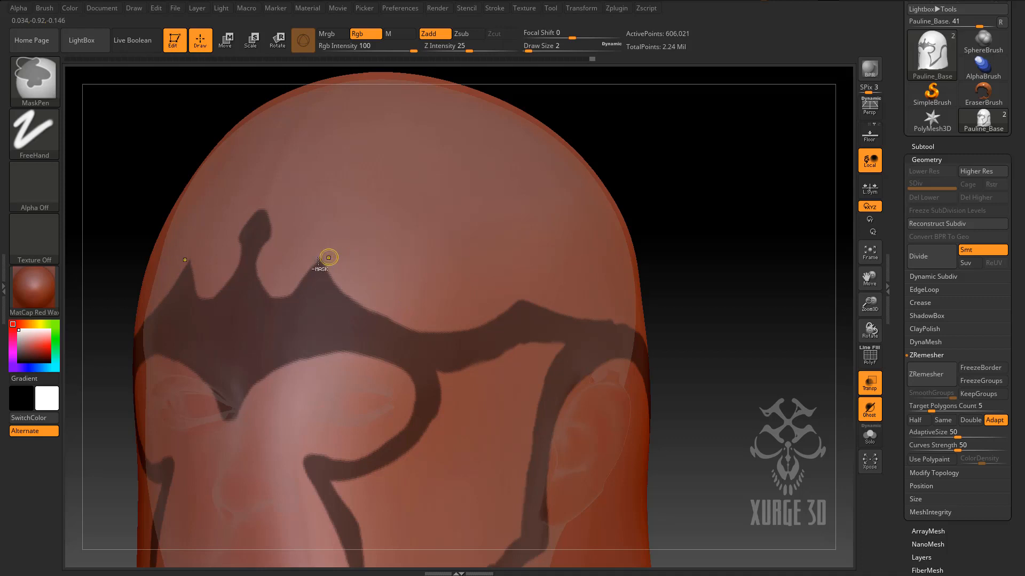
pyautogui.moveTo(687, 199); pyautogui.dragTo(679, 206)
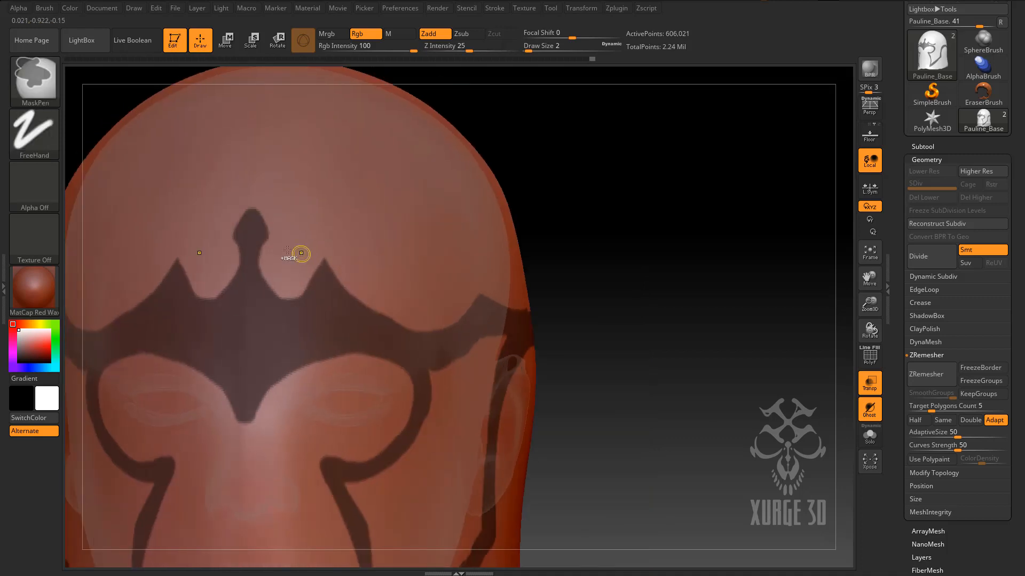
pyautogui.keyDown('ctrl'); pyautogui.keyDown('alt'); pyautogui.moveTo(315, 236); pyautogui.dragTo(323, 262); pyautogui.keyUp('alt'); pyautogui.keyUp('ctrl')
pyautogui.moveTo(748, 251); pyautogui.dragTo(694, 266)
pyautogui.press('ctrl')
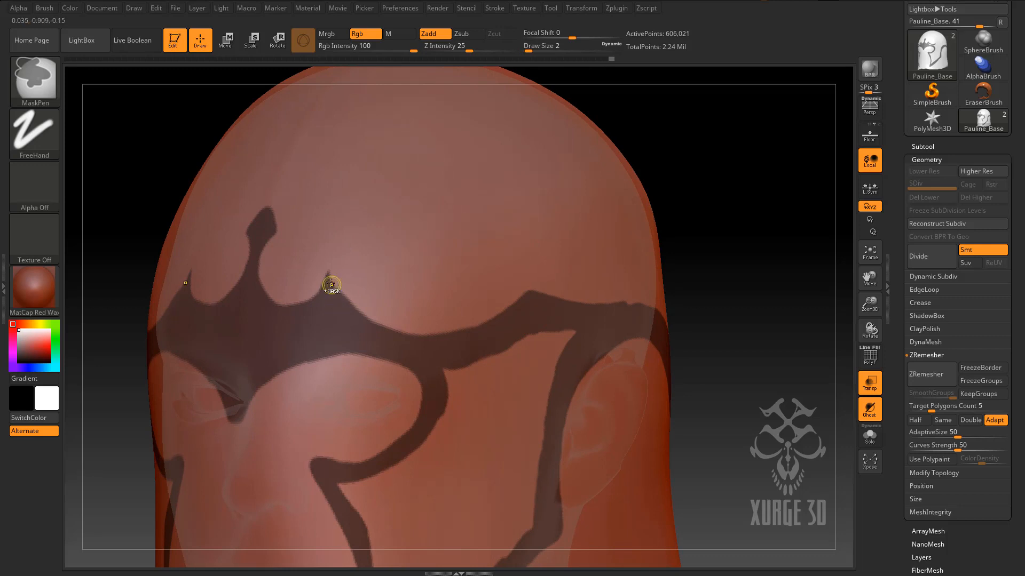
# Set the draw size to 1 and refine the outer edges of the crest's two side points.
pyautogui.click(542, 50)
pyautogui.press('Return')
pyautogui.press('ctrl')
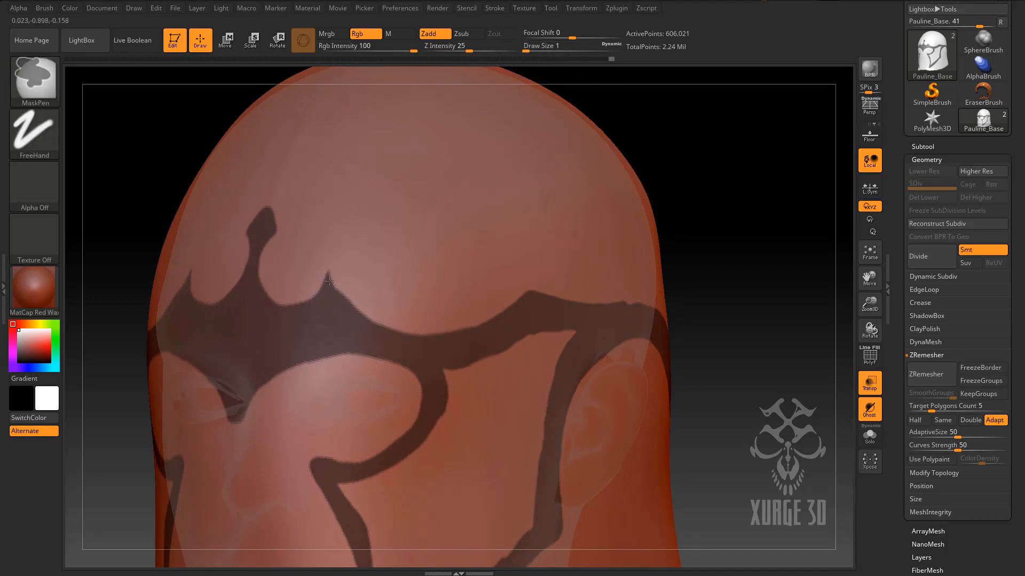
pyautogui.keyDown('ctrl'); pyautogui.moveTo(349, 300); pyautogui.dragTo(396, 327); pyautogui.keyUp('ctrl')
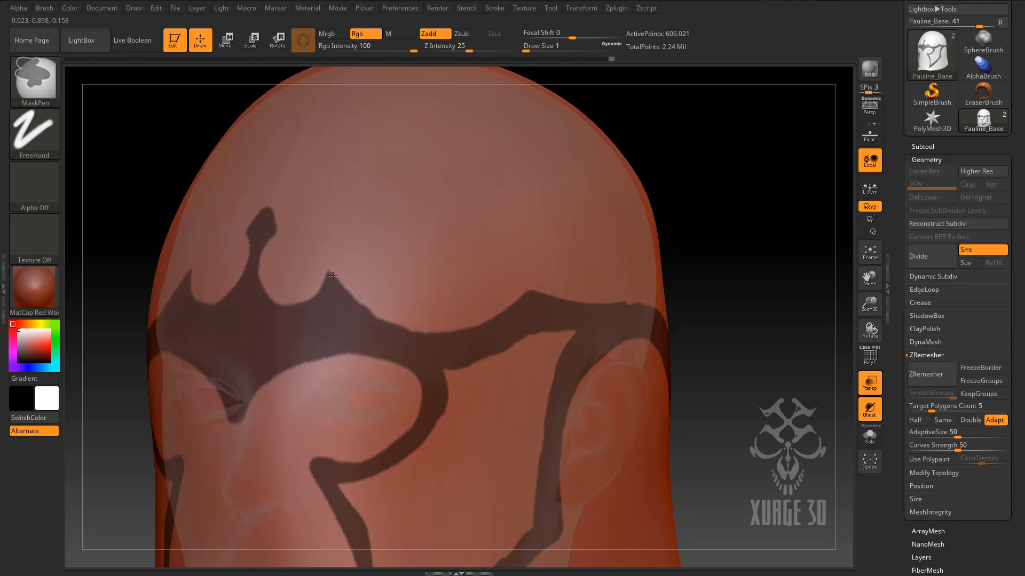
pyautogui.keyDown('ctrl'); pyautogui.moveTo(339, 284); pyautogui.dragTo(368, 310); pyautogui.keyUp('ctrl')
# Clean up the band's upper edge toward the ear and fill in the cheek mask, leaving three curved openings.
pyautogui.keyDown('ctrl'); pyautogui.moveTo(417, 331); pyautogui.dragTo(448, 332); pyautogui.keyUp('ctrl')
pyautogui.moveTo(475, 330)
pyautogui.keyDown('ctrl'); pyautogui.mouseDown()
pyautogui.moveTo(491, 353)
pyautogui.moveTo(479, 299)
pyautogui.moveTo(525, 248)
pyautogui.mouseUp(); pyautogui.keyUp('ctrl')
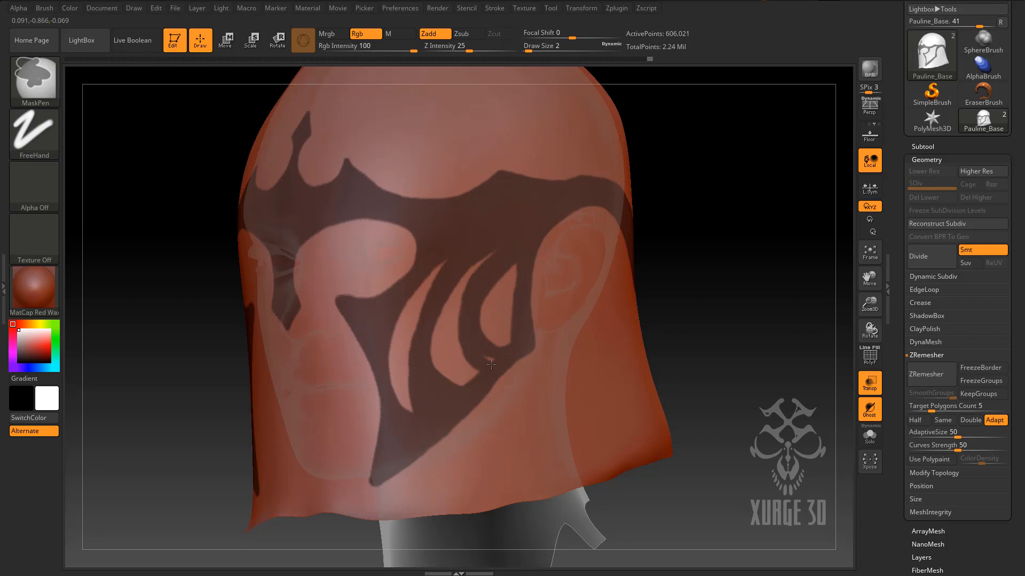
# Set the draw size to 1 and erase a diamond opening at the forehead's centre and a small triangular one in each side point.
pyautogui.moveTo(702, 283)
pyautogui.mouseDown()
pyautogui.moveTo(745, 268)
pyautogui.moveTo(757, 283)
pyautogui.moveTo(698, 292)
pyautogui.moveTo(730, 289)
pyautogui.moveTo(686, 331)
pyautogui.mouseUp()
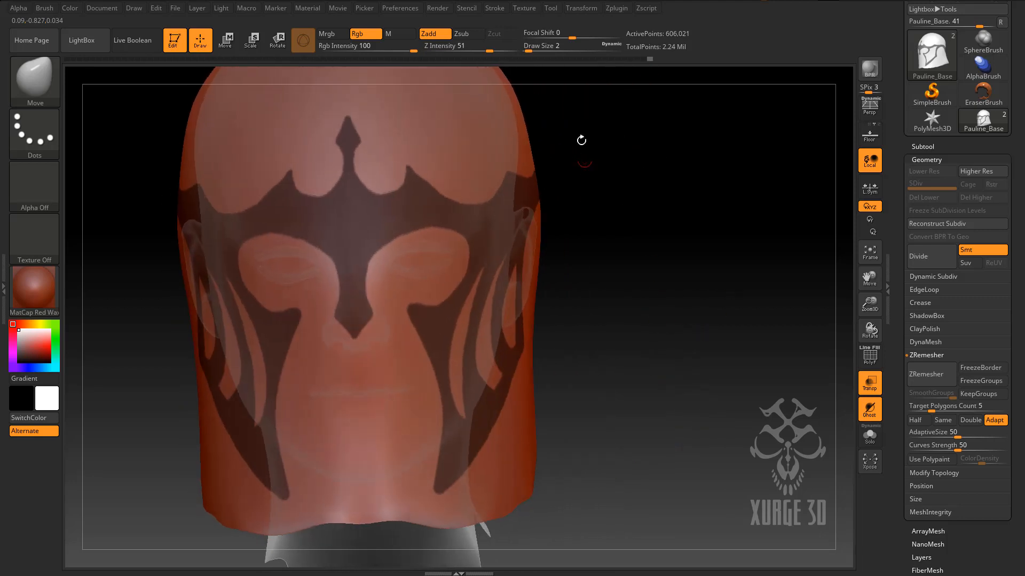
pyautogui.click(548, 50)
pyautogui.write('1')
pyautogui.press('Return')
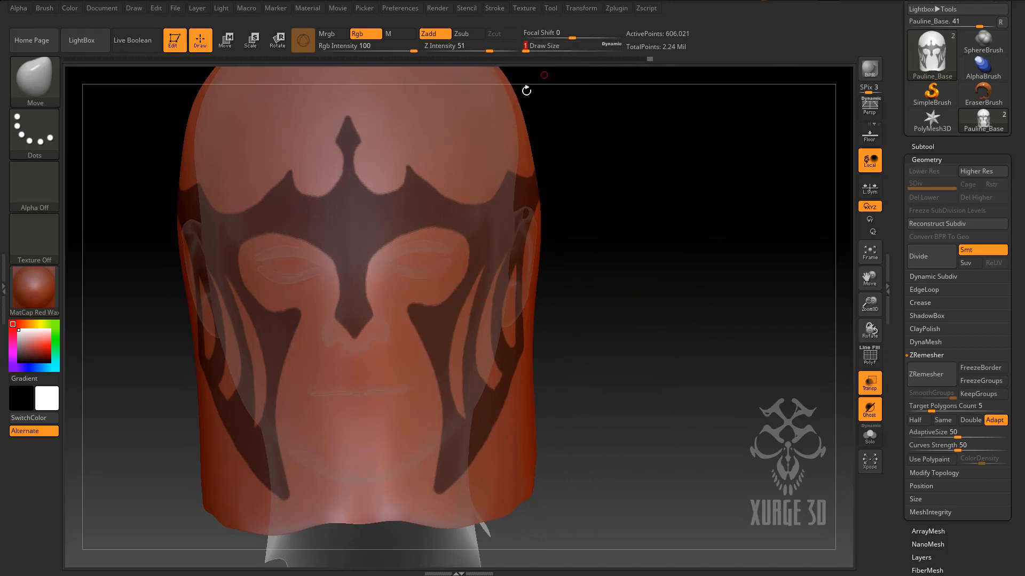
pyautogui.press('ctrl')
pyautogui.press('ctrl')
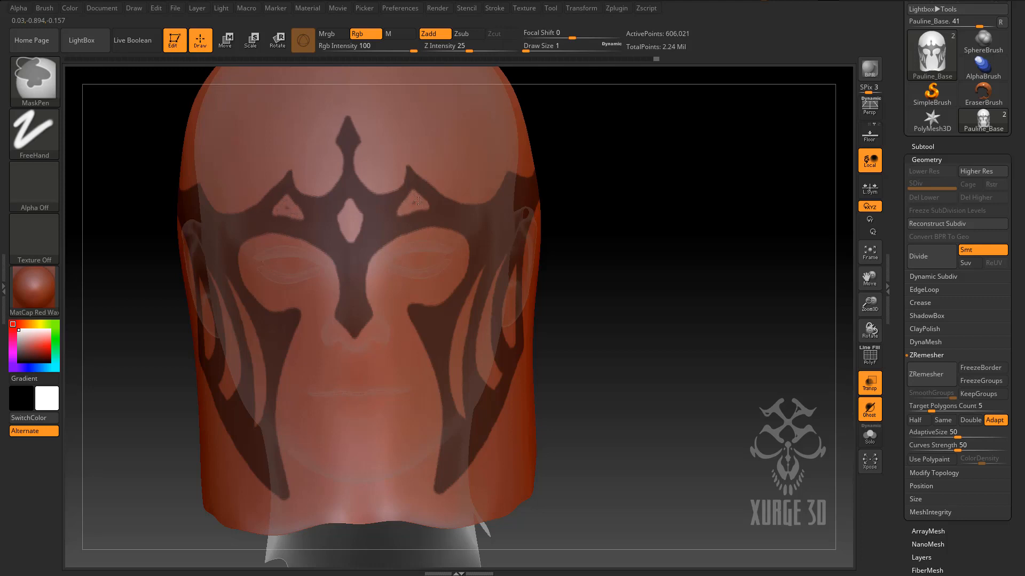
# Turn off transparency and inspect the finished mask pattern on the whole cap.
pyautogui.moveTo(665, 295)
pyautogui.mouseDown()
pyautogui.moveTo(657, 286)
pyautogui.moveTo(692, 404)
pyautogui.moveTo(721, 403)
pyautogui.mouseUp()
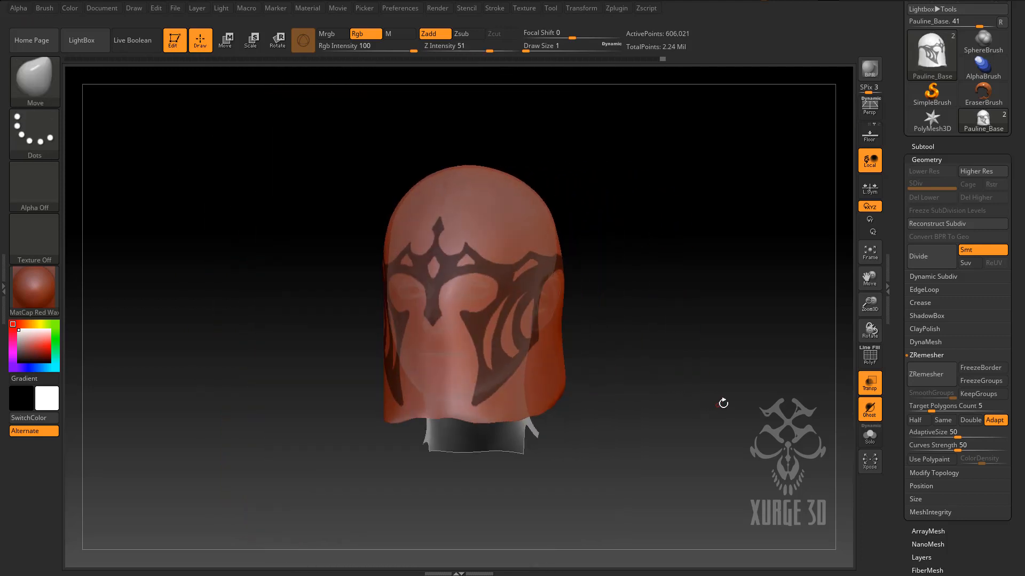
pyautogui.click(870, 383)
pyautogui.moveTo(664, 371)
pyautogui.mouseDown()
pyautogui.moveTo(728, 370)
pyautogui.moveTo(668, 368)
pyautogui.moveTo(662, 380)
pyautogui.mouseUp()
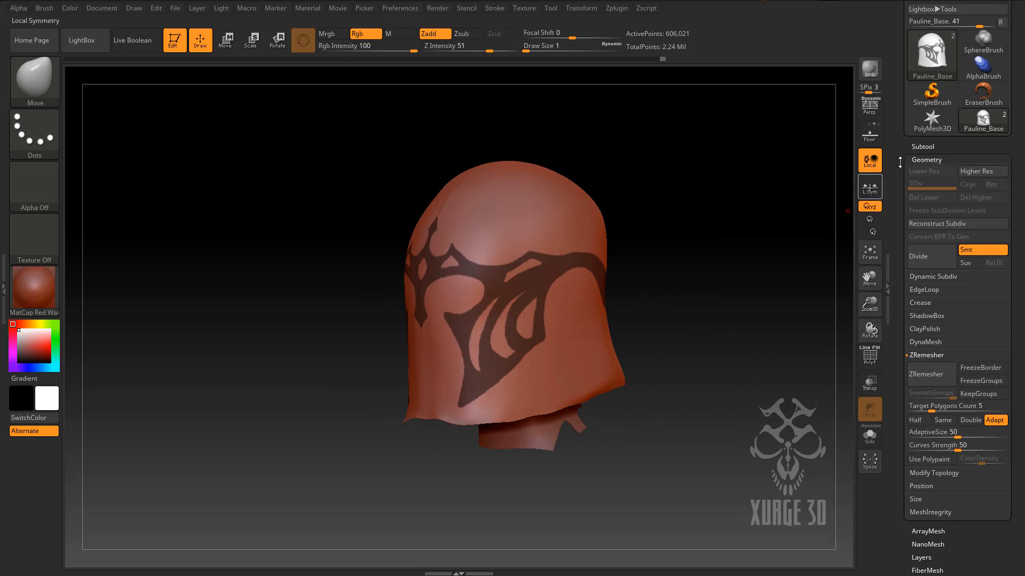
# Duplicate the masked cap subtool, hide the copy, and reselect Pauline_Base.
pyautogui.click(920, 148)
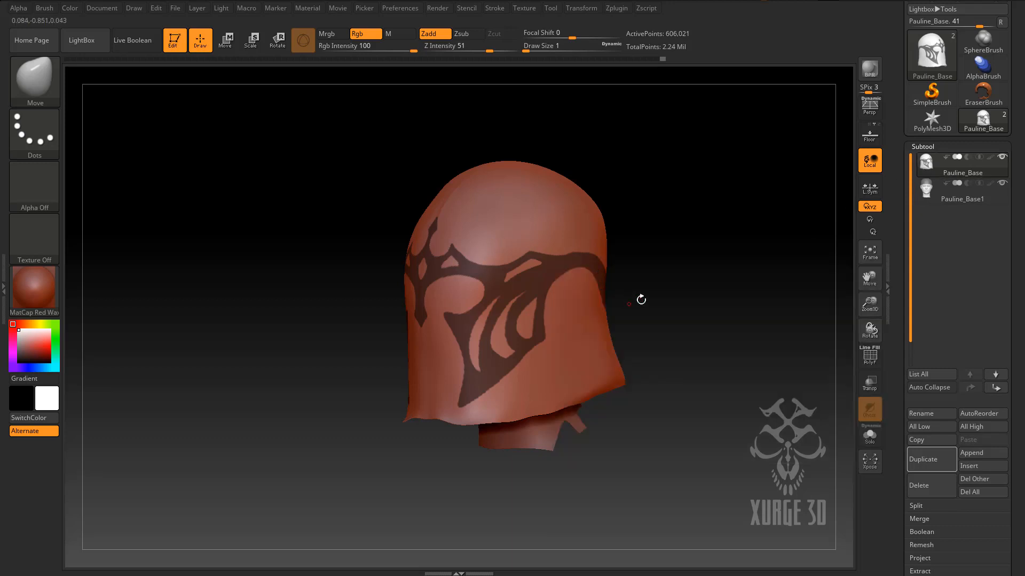
pyautogui.click(944, 464)
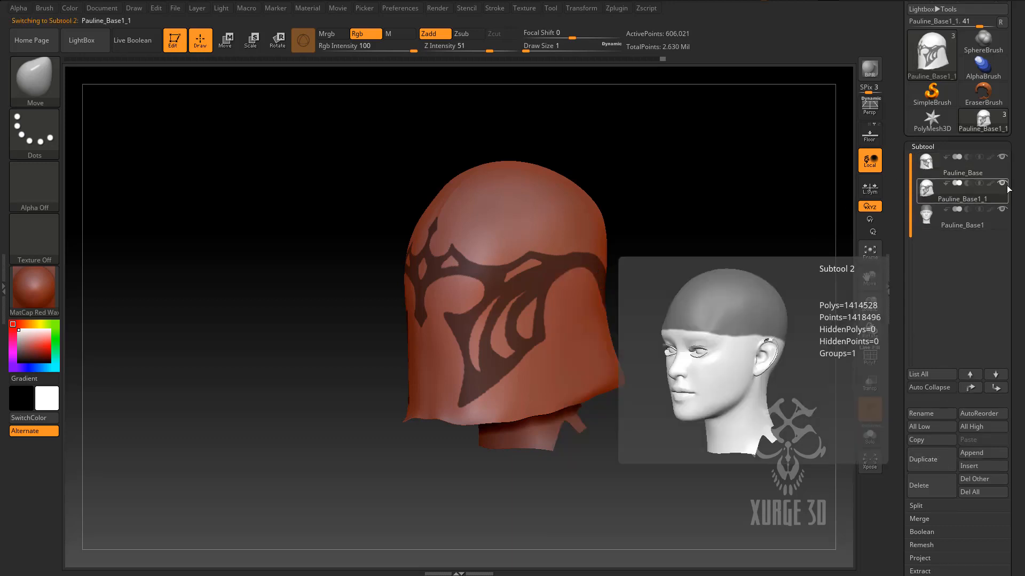
pyautogui.click(1002, 185)
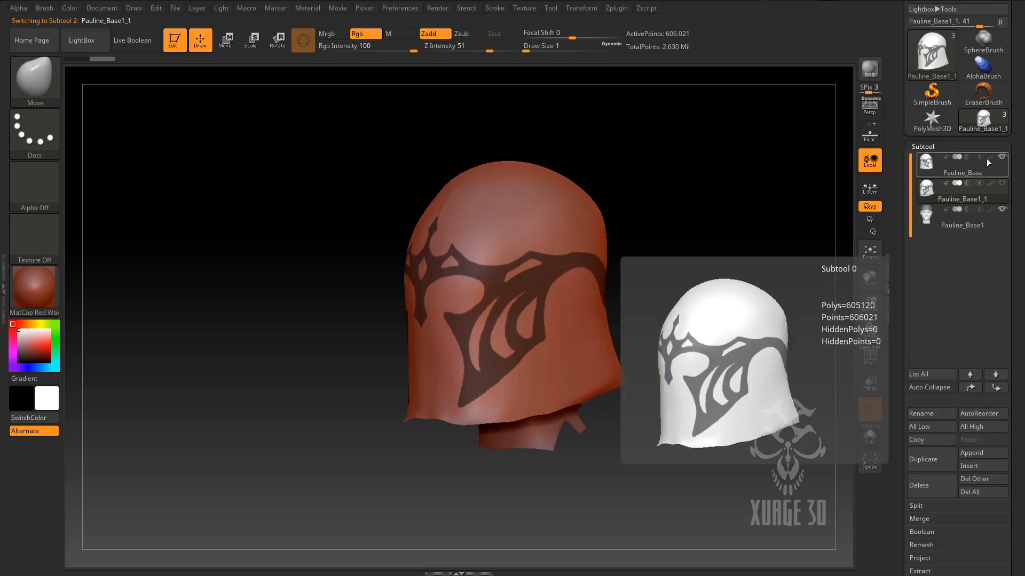
pyautogui.click(932, 162)
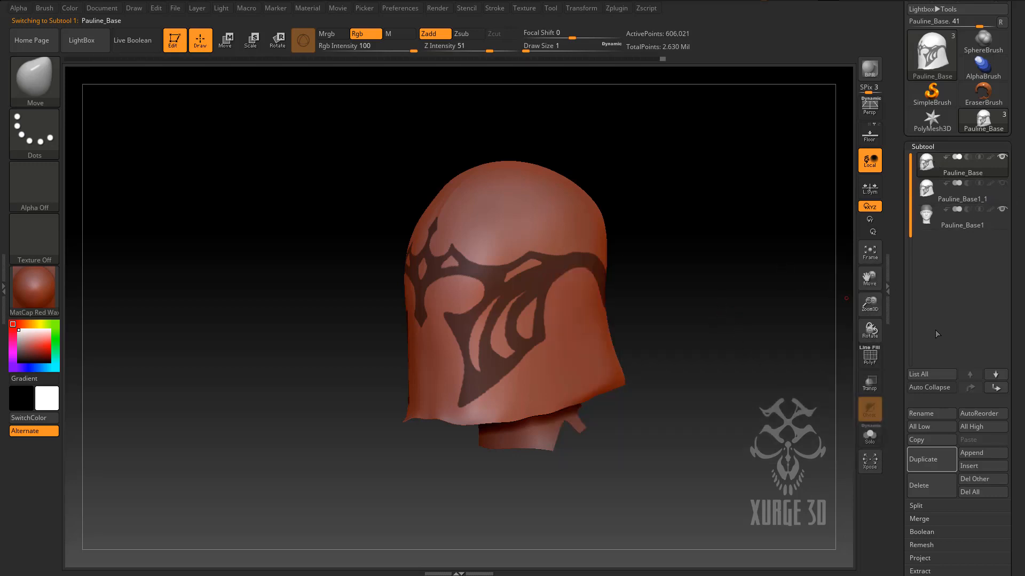
pyautogui.moveTo(1016, 349); pyautogui.dragTo(998, 258)
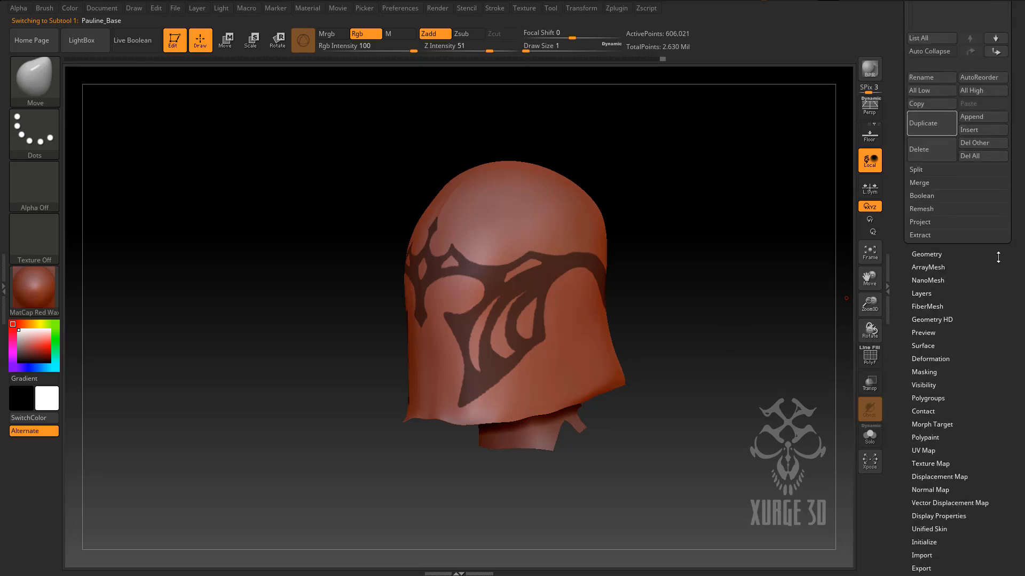
# Create polygroups from the cap's mask and isolate the ornate face-mask group.
pyautogui.click(928, 399)
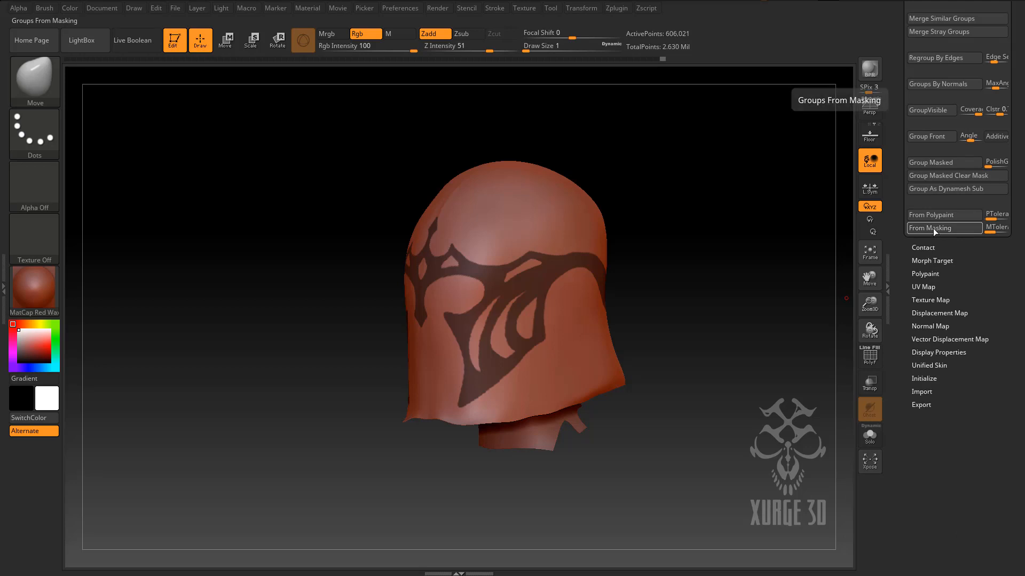
pyautogui.hotkey('ctrl', 'shift')
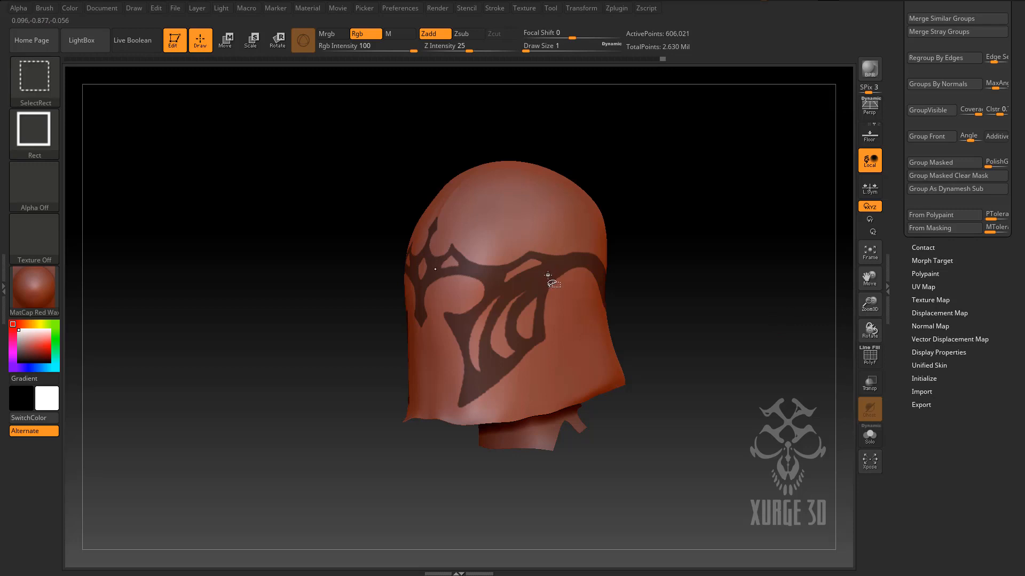
pyautogui.keyDown('ctrl'); pyautogui.keyDown('shift'); pyautogui.click(547, 274); pyautogui.keyUp('shift'); pyautogui.keyUp('ctrl')
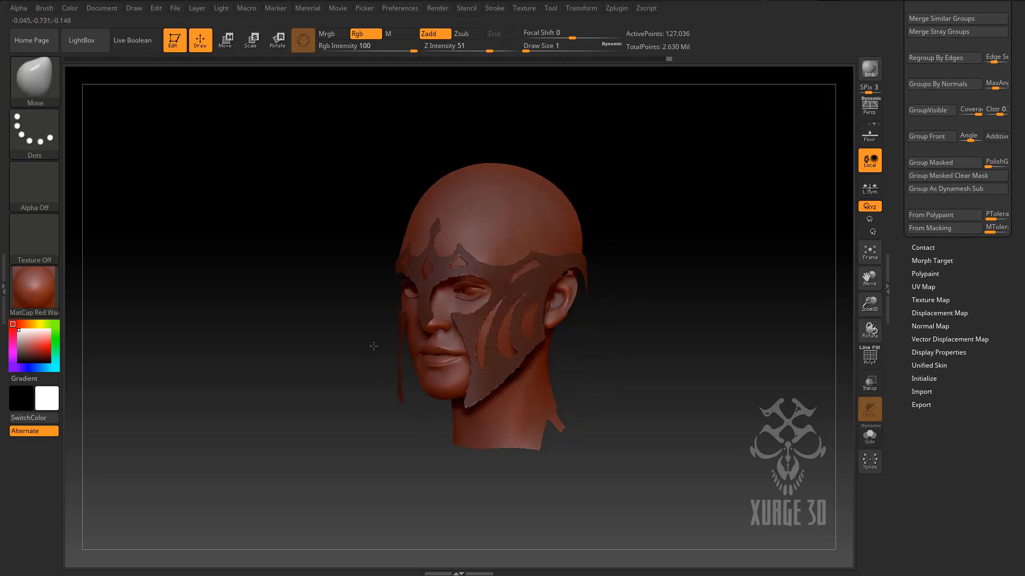
pyautogui.moveTo(412, 335); pyautogui.dragTo(345, 382)
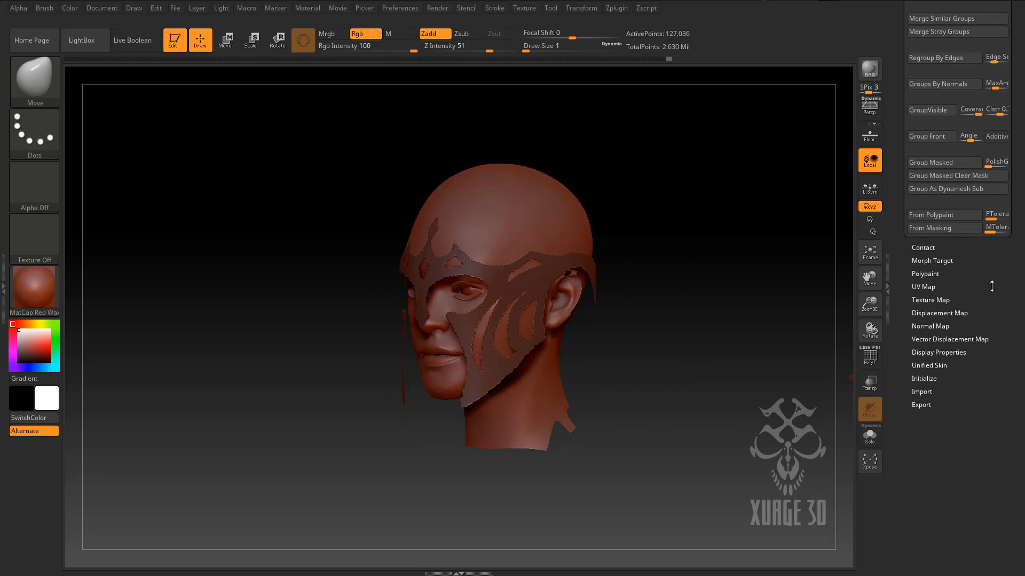
# Clear the mask on the isolated face-mask piece and delete the cap's hidden geometry.
pyautogui.scroll(6, 993, 342)
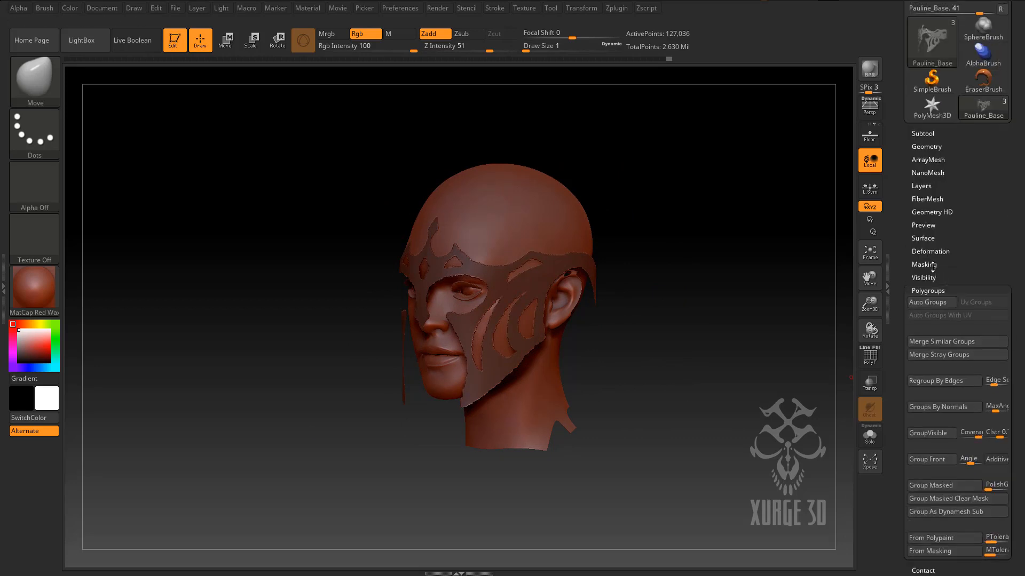
pyautogui.click(931, 266)
pyautogui.click(926, 290)
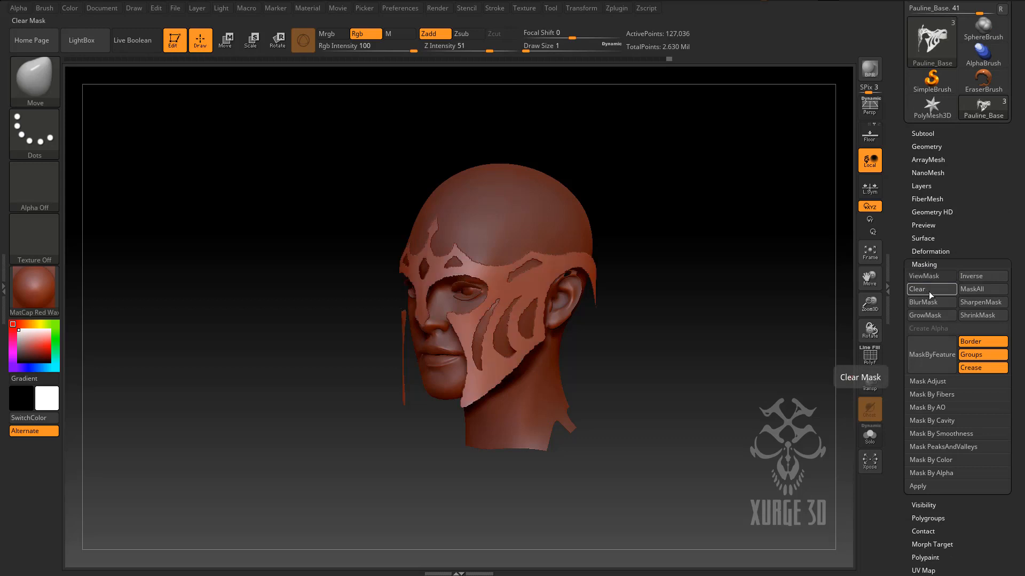
pyautogui.click(928, 147)
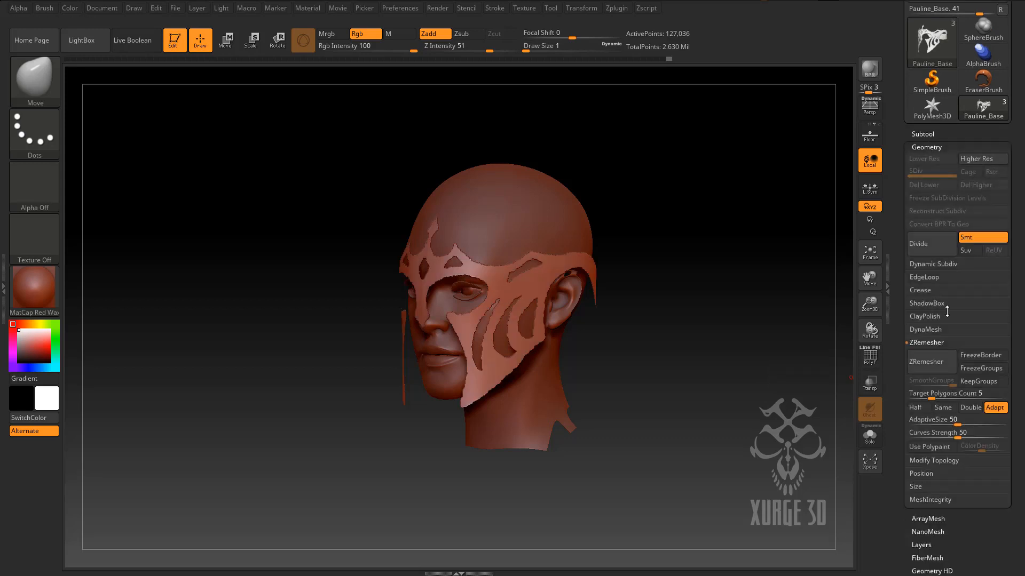
pyautogui.click(926, 460)
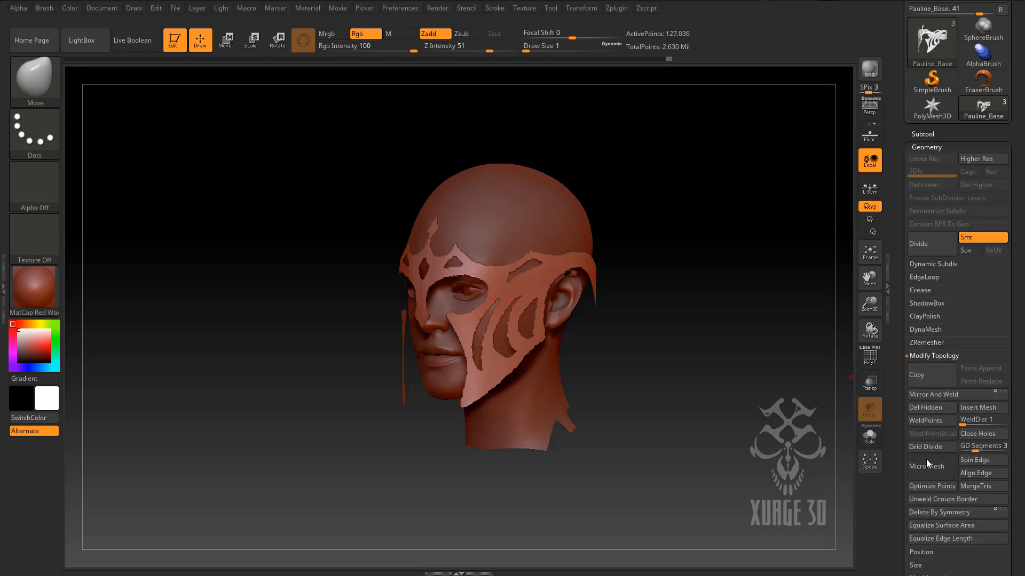
pyautogui.click(930, 408)
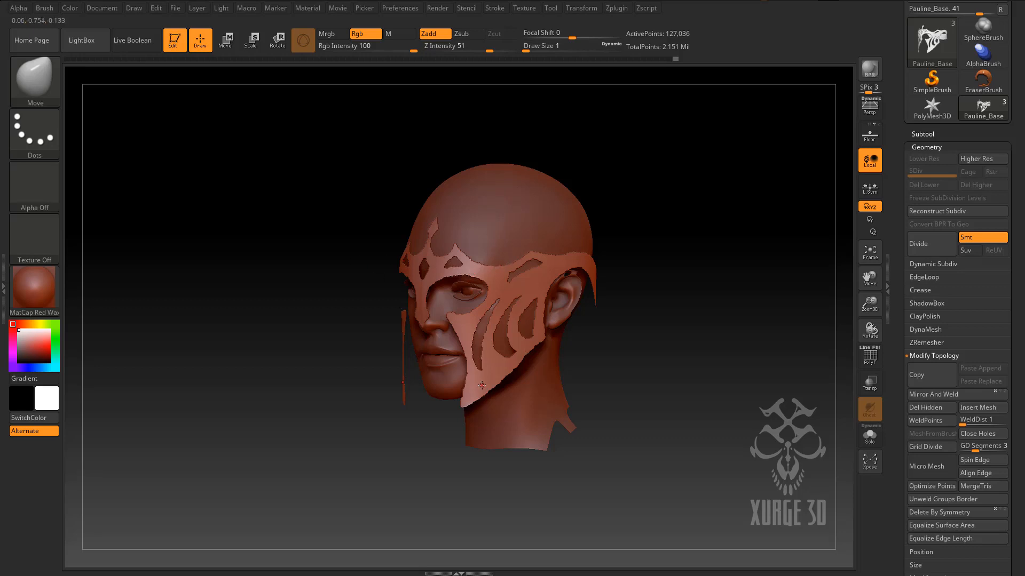
# Turn off Double for Panel Loops and set the panel thickness to 0.005.
pyautogui.click(927, 277)
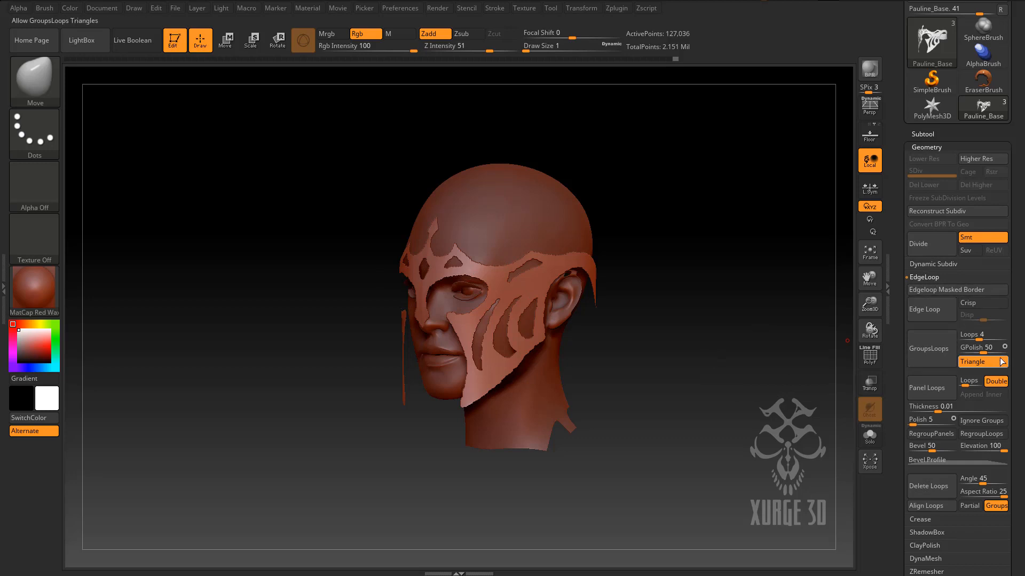
pyautogui.moveTo(1021, 352); pyautogui.dragTo(1019, 283)
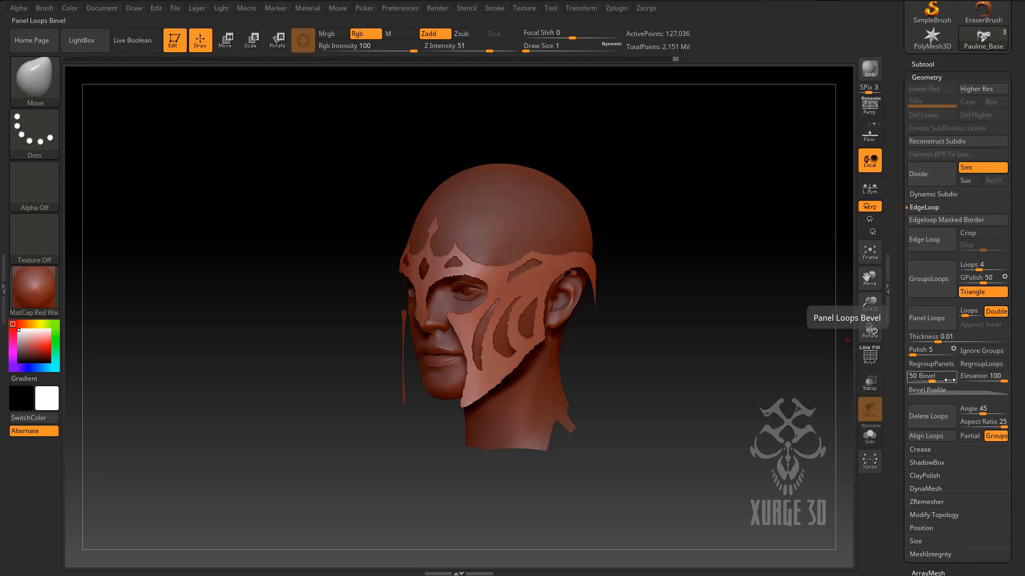
pyautogui.moveTo(622, 366)
pyautogui.mouseDown()
pyautogui.moveTo(677, 359)
pyautogui.moveTo(620, 386)
pyautogui.mouseUp()
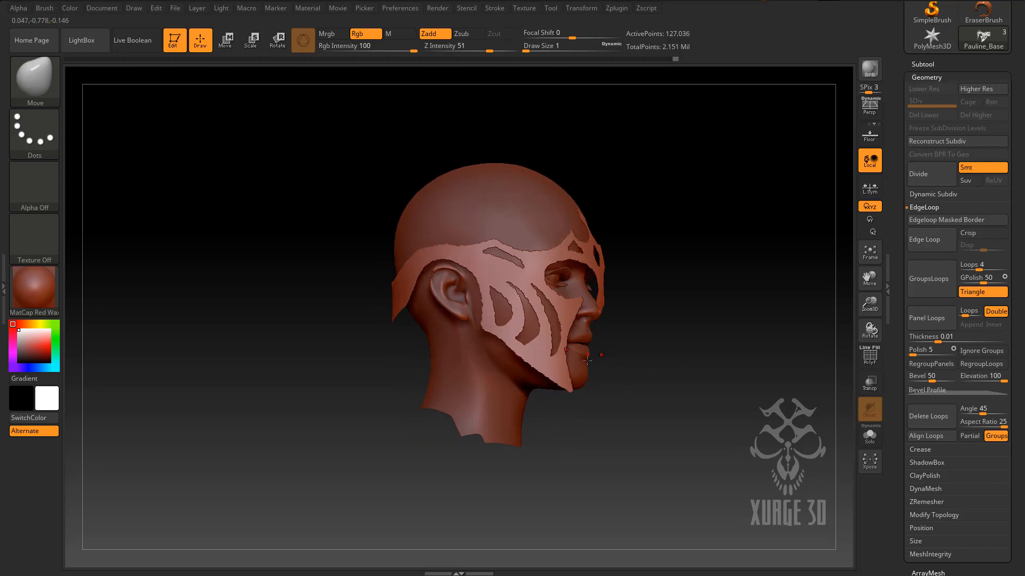
pyautogui.moveTo(693, 335)
pyautogui.mouseDown()
pyautogui.moveTo(649, 340)
pyautogui.moveTo(636, 359)
pyautogui.mouseUp()
pyautogui.moveTo(869, 304); pyautogui.dragTo(842, 352)
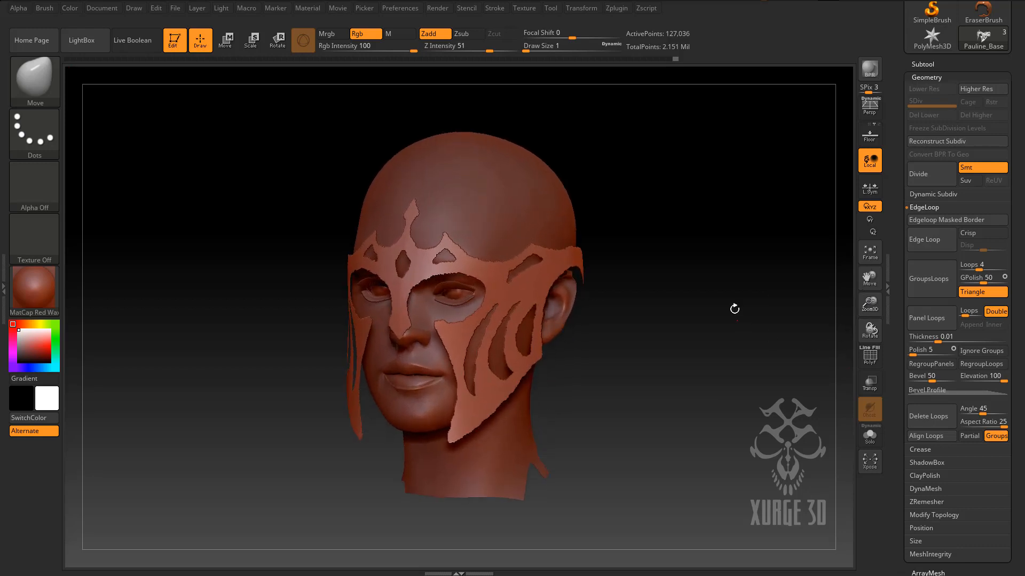
pyautogui.click(994, 315)
pyautogui.click(925, 339)
pyautogui.press('BackSpace')
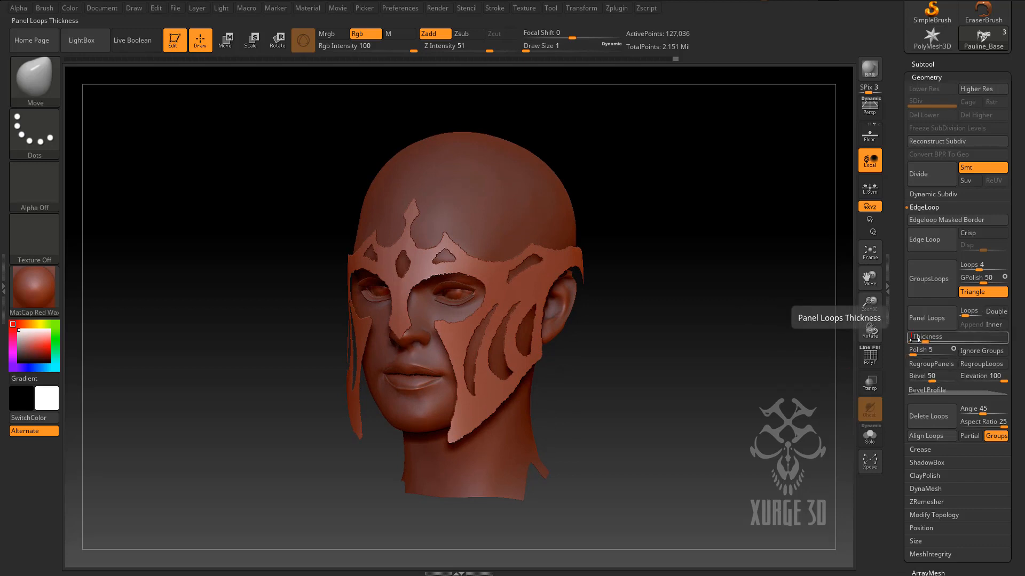
pyautogui.write('.00')
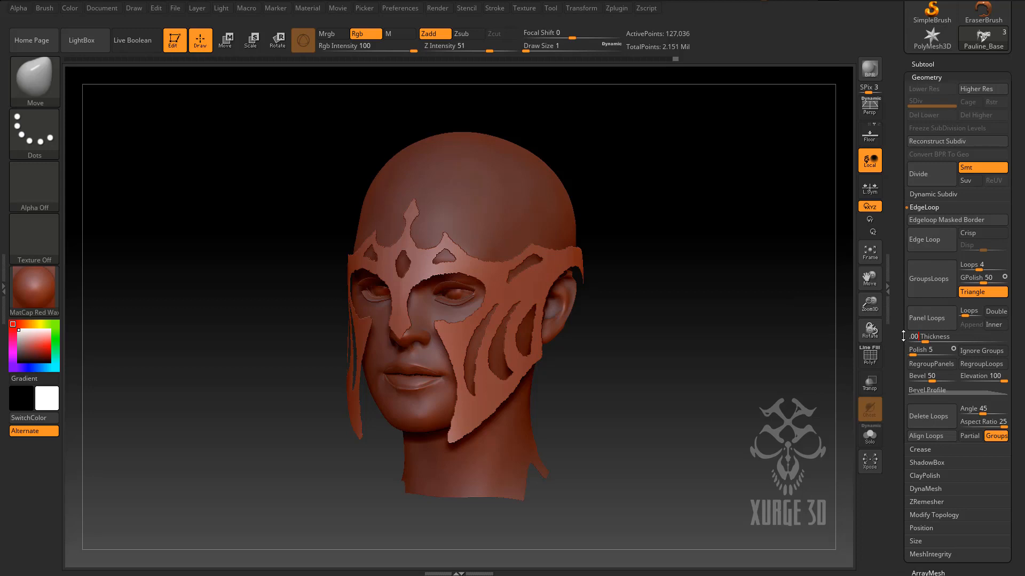
pyautogui.write('5')
# Set the Panel Loops polish to 60, apply the panel loops to the face mask, and inspect its thickness.
pyautogui.moveTo(922, 351); pyautogui.dragTo(928, 353)
pyautogui.click(927, 351)
pyautogui.write('60')
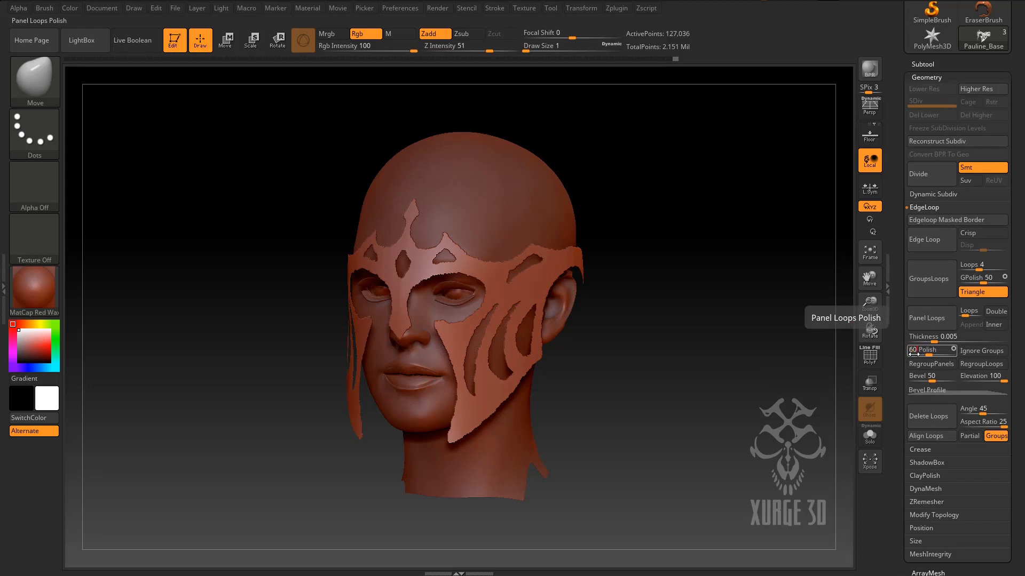
pyautogui.click(930, 322)
pyautogui.keyDown('shift'); pyautogui.moveTo(666, 361); pyautogui.dragTo(593, 323); pyautogui.keyUp('shift')
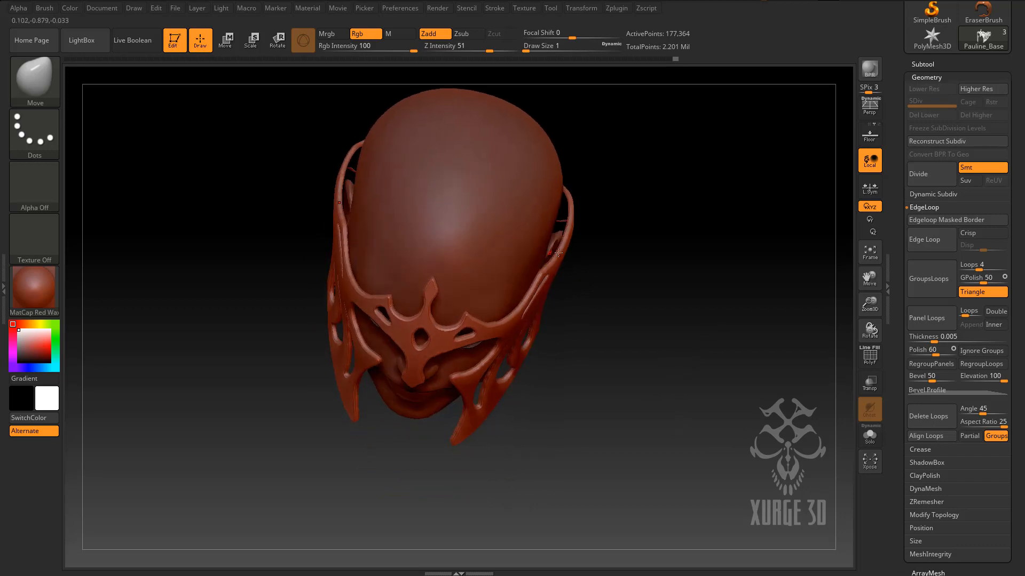
pyautogui.moveTo(615, 414); pyautogui.dragTo(570, 361)
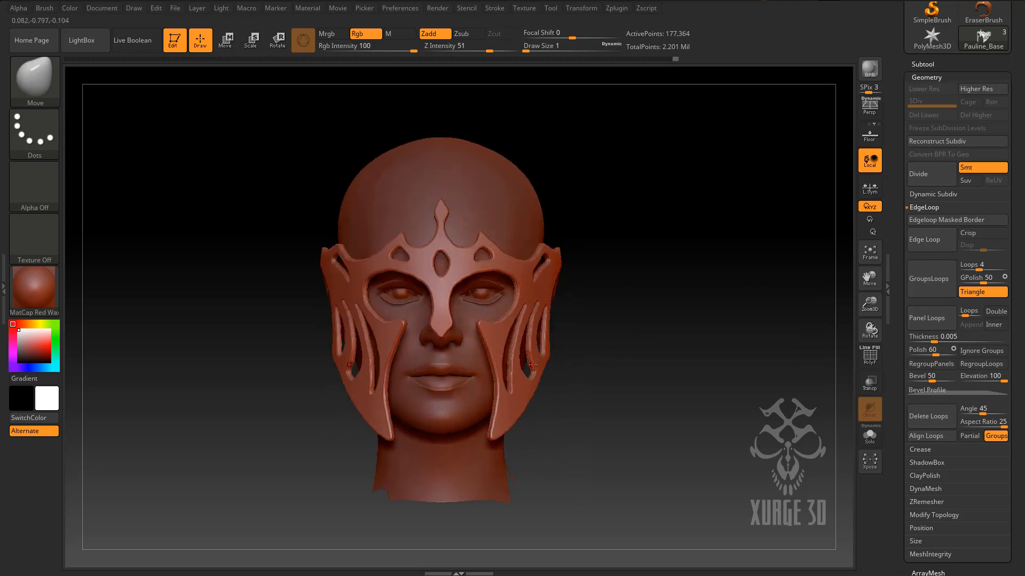
# Undo the panel loops and reapply them to the face mask with a thickness of 0.003.
pyautogui.press('ctrl')
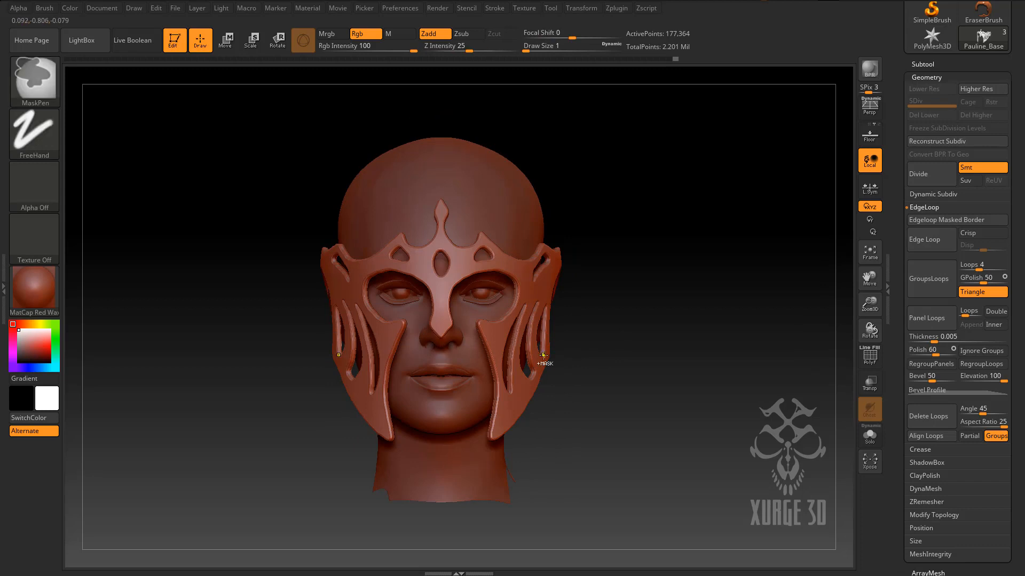
pyautogui.hotkey('ctrl', 'z')
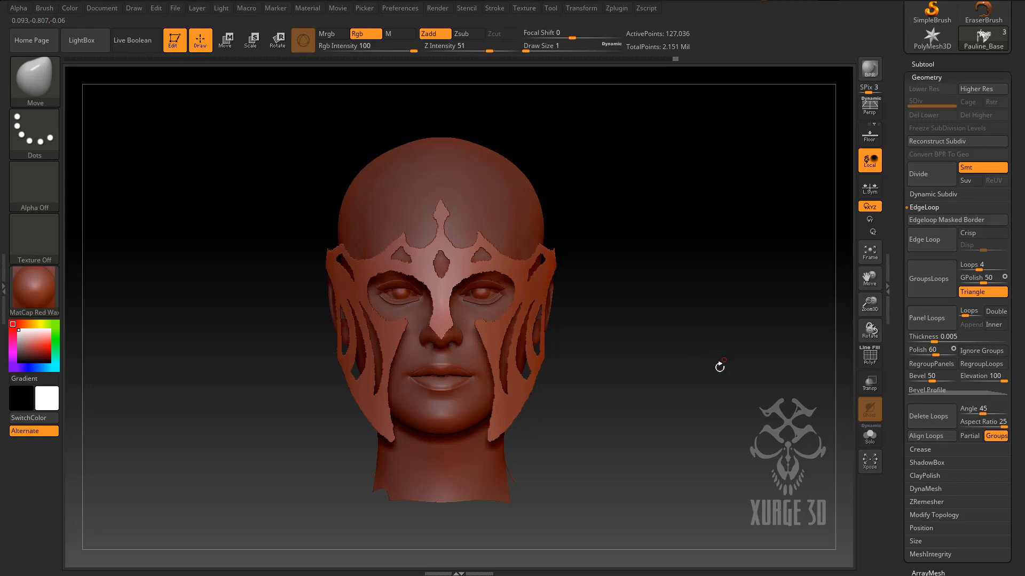
pyautogui.click(947, 341)
pyautogui.press('BackSpace')
pyautogui.write('.00')
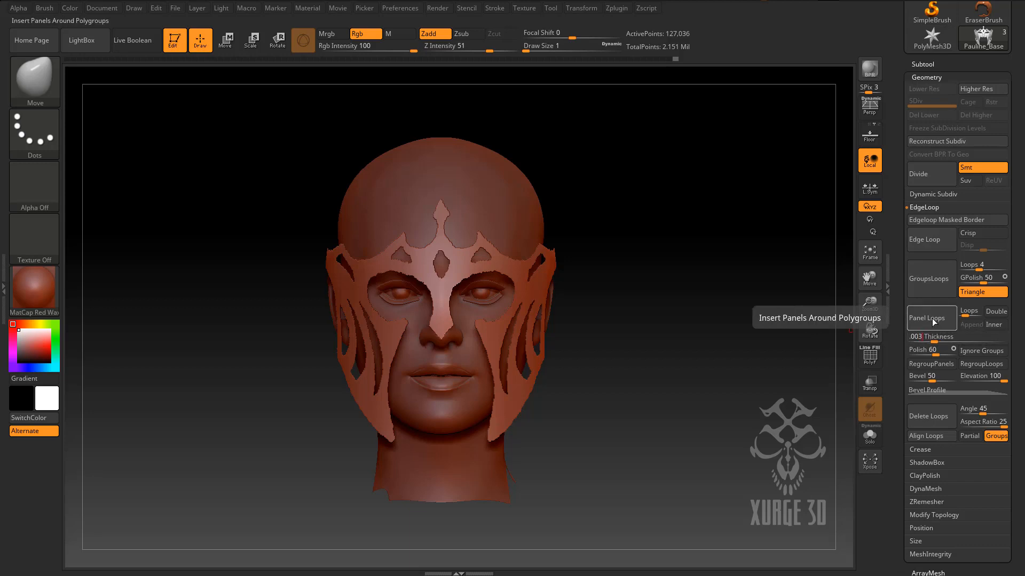
pyautogui.click(934, 320)
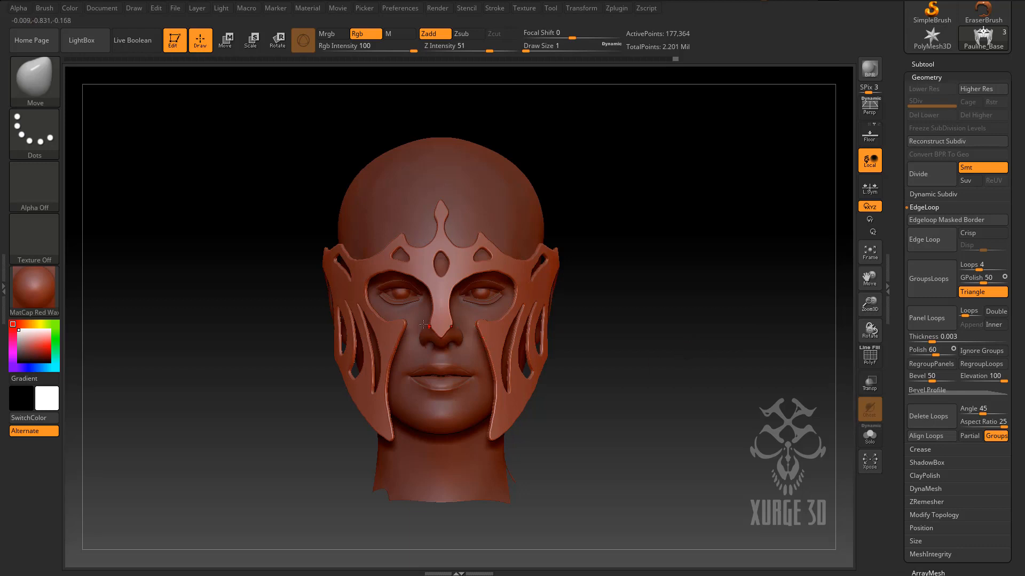
pyautogui.moveTo(693, 343)
pyautogui.mouseDown()
pyautogui.moveTo(663, 343)
pyautogui.moveTo(748, 344)
pyautogui.moveTo(655, 348)
pyautogui.moveTo(700, 352)
pyautogui.mouseUp()
pyautogui.moveTo(639, 382); pyautogui.dragTo(631, 374)
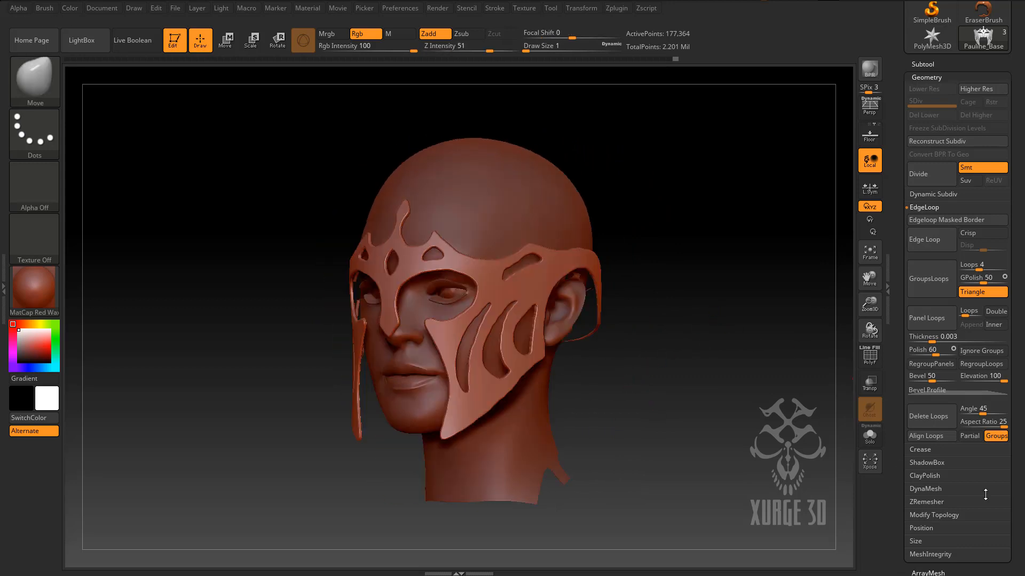
# Display the polyframe and ZRemesh the face mask with a target polygon count of 2.
pyautogui.click(933, 502)
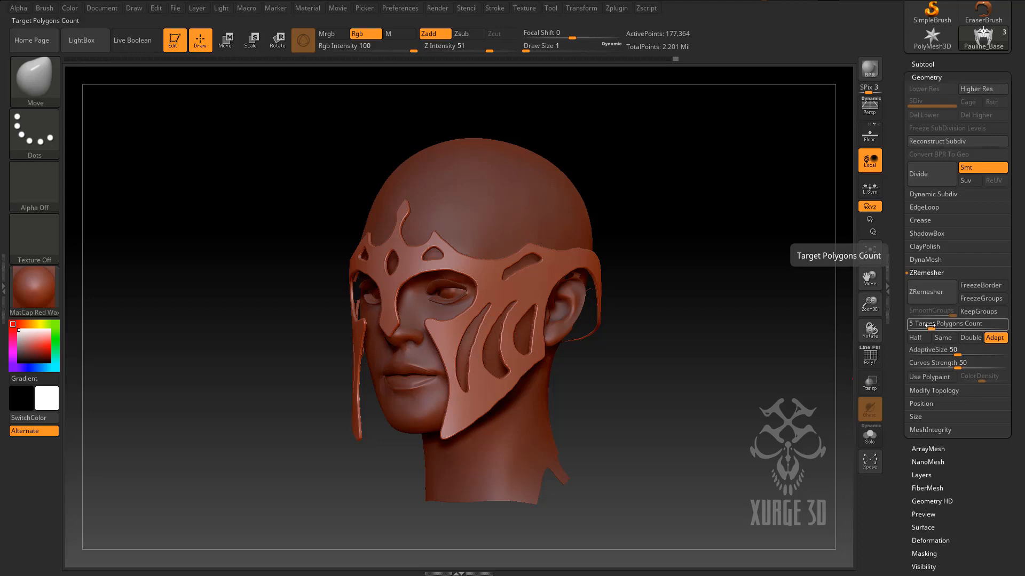
pyautogui.moveTo(870, 305); pyautogui.dragTo(869, 371)
pyautogui.click(872, 359)
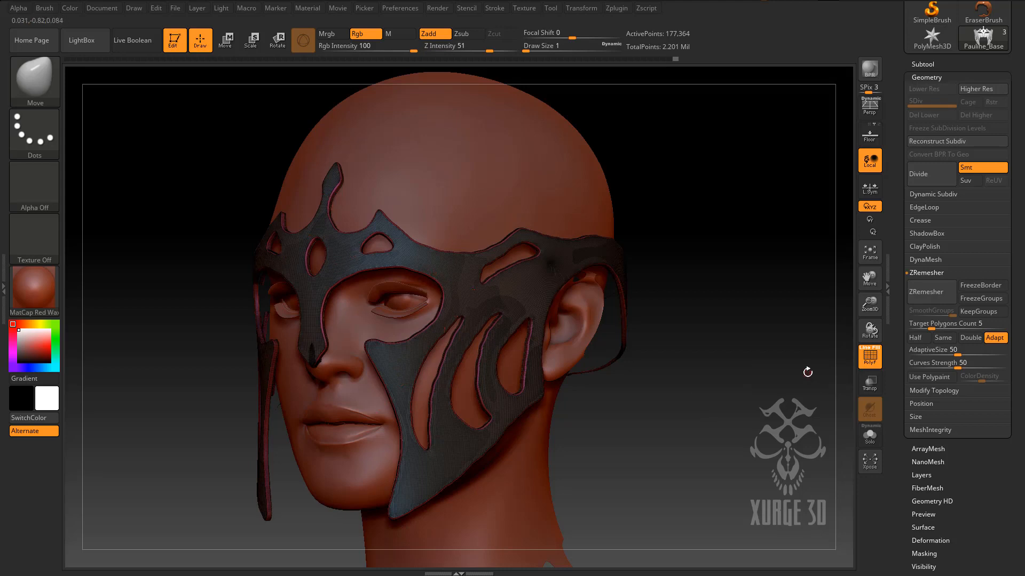
pyautogui.click(931, 325)
pyautogui.write('2')
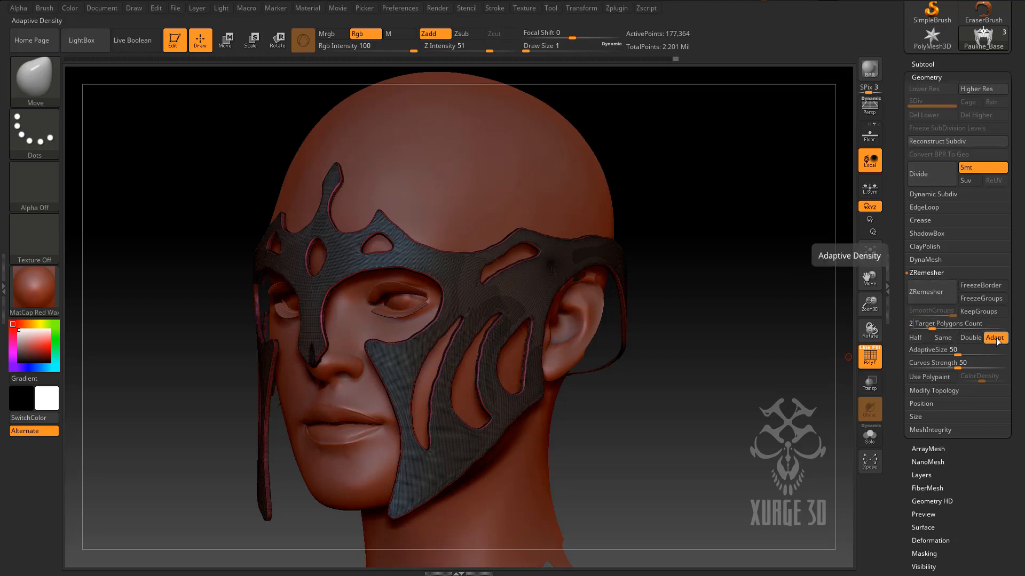
pyautogui.click(926, 292)
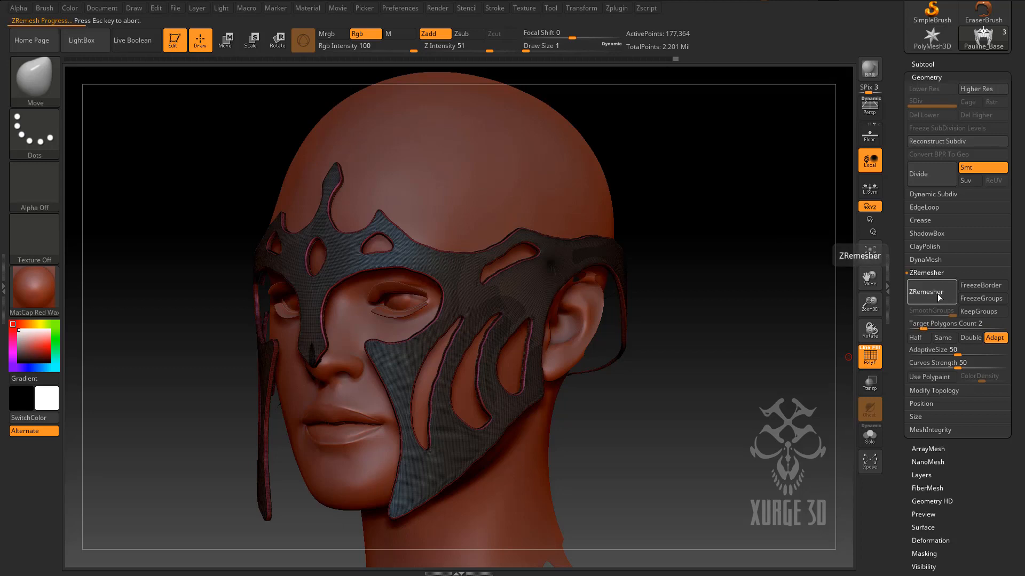
pyautogui.moveTo(706, 354); pyautogui.dragTo(686, 466)
pyautogui.moveTo(670, 403); pyautogui.dragTo(651, 414)
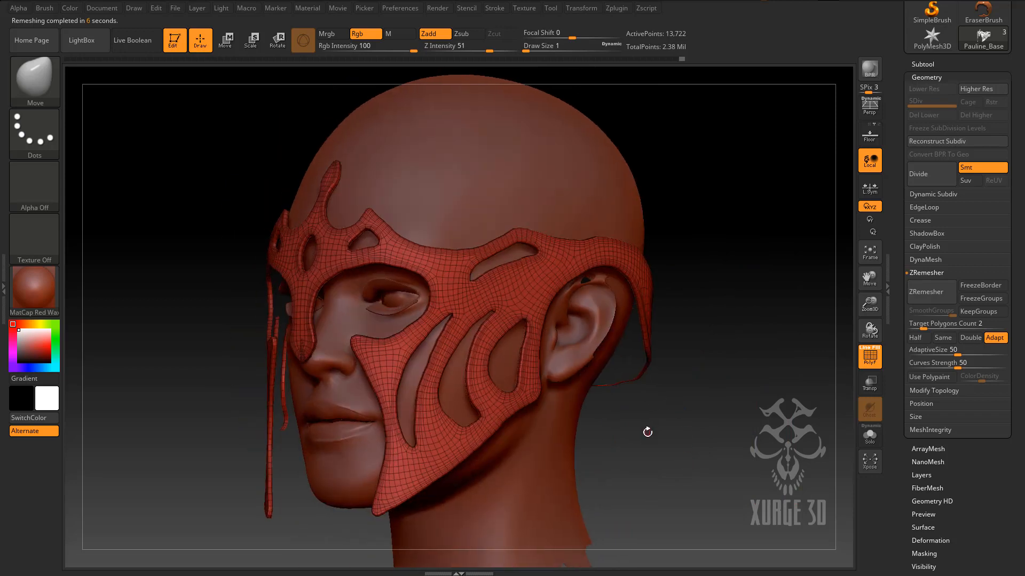
pyautogui.moveTo(715, 327); pyautogui.dragTo(647, 354)
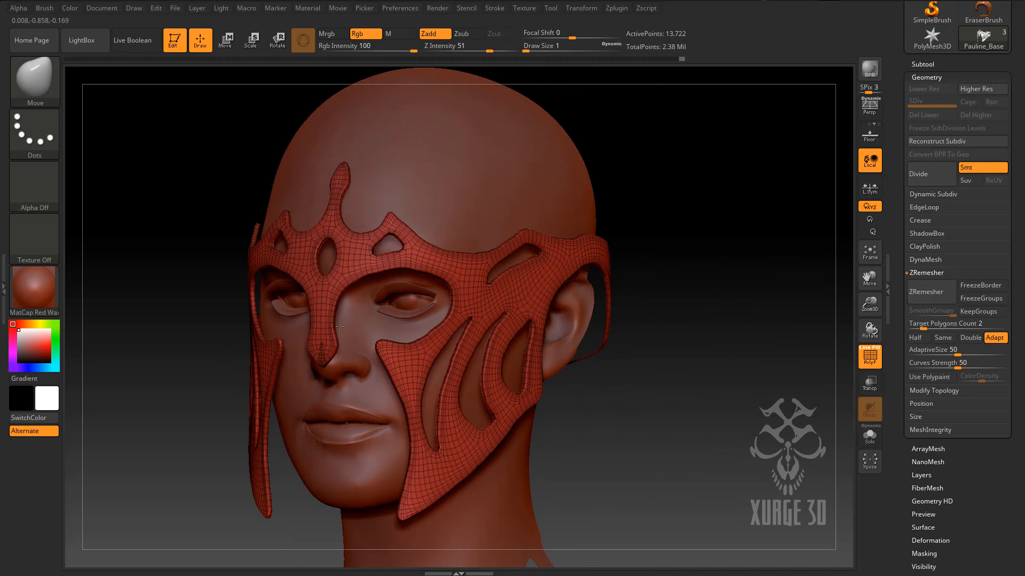
# Set the target polygon count to 1 and run ZRemesher on the face mask twice.
pyautogui.click(931, 324)
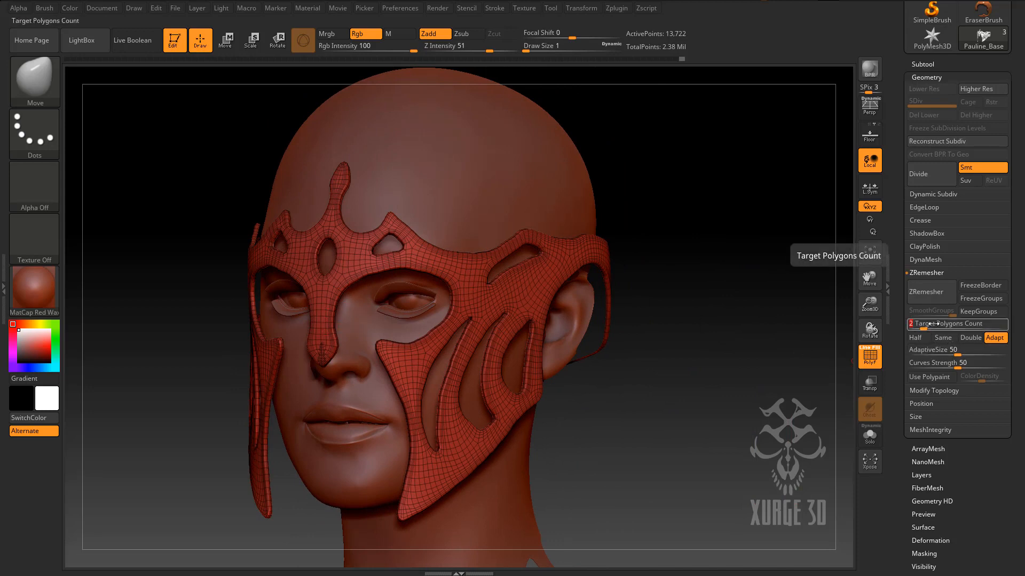
pyautogui.write('1')
pyautogui.press('Return')
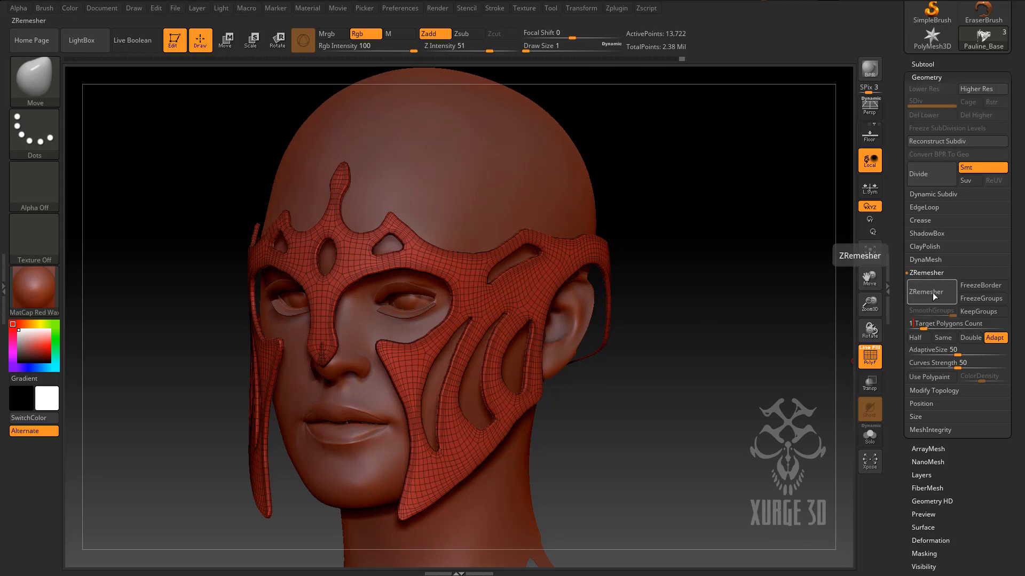
pyautogui.click(933, 292)
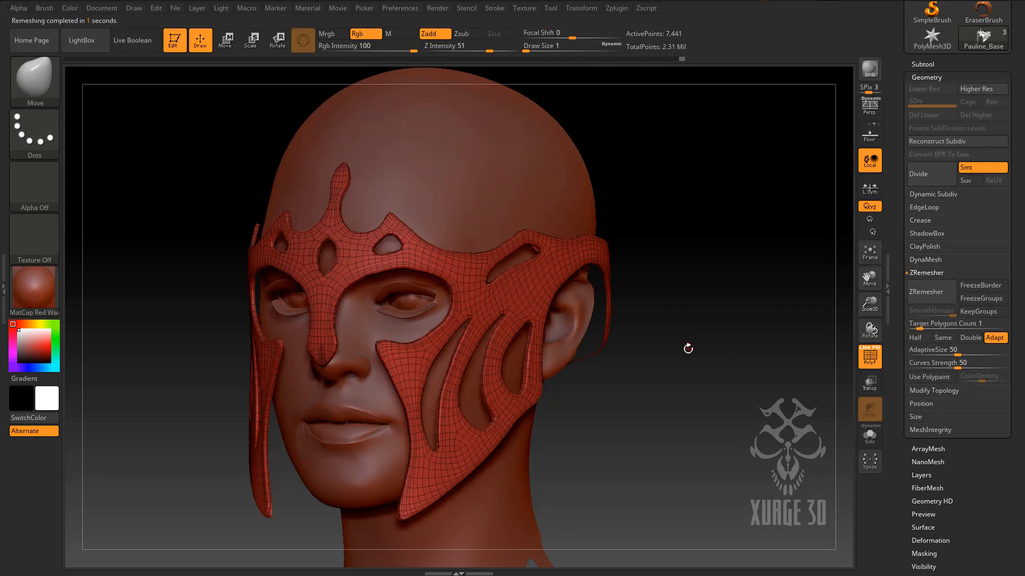
pyautogui.moveTo(696, 369)
pyautogui.mouseDown()
pyautogui.moveTo(713, 362)
pyautogui.moveTo(681, 363)
pyautogui.mouseUp()
pyautogui.click(928, 292)
pyautogui.moveTo(752, 333); pyautogui.dragTo(737, 359)
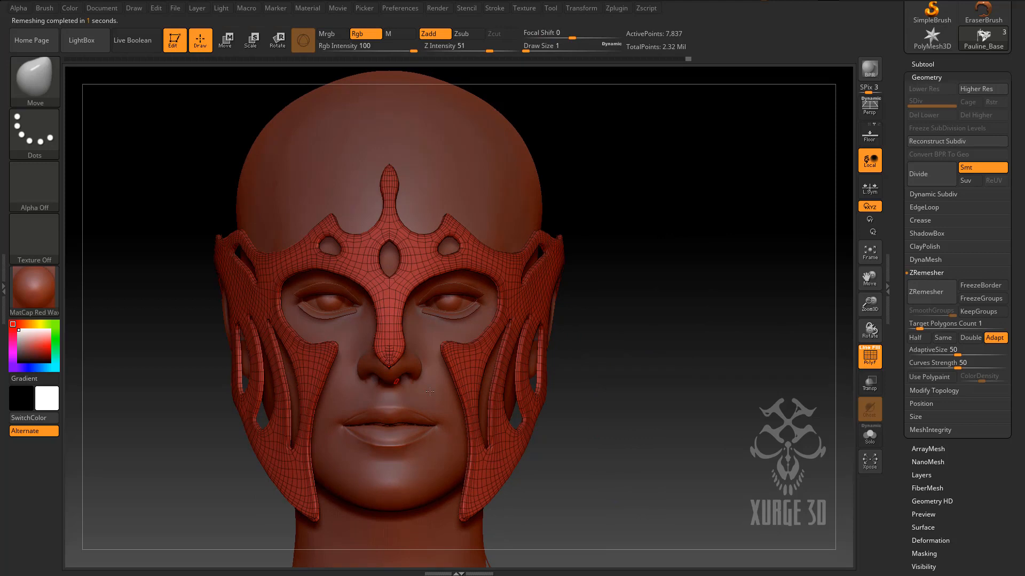
# Make the masked cap in the second subtool active, hide the polyframe, and check the cap from several angles.
pyautogui.press('shift')
pyautogui.moveTo(669, 319); pyautogui.dragTo(833, 176)
pyautogui.click(918, 63)
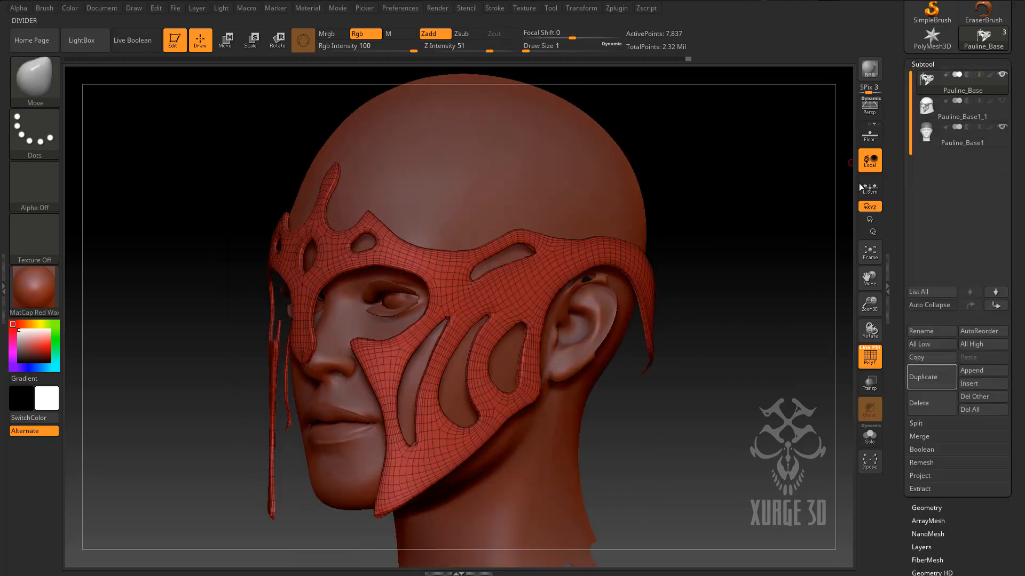
pyautogui.click(932, 104)
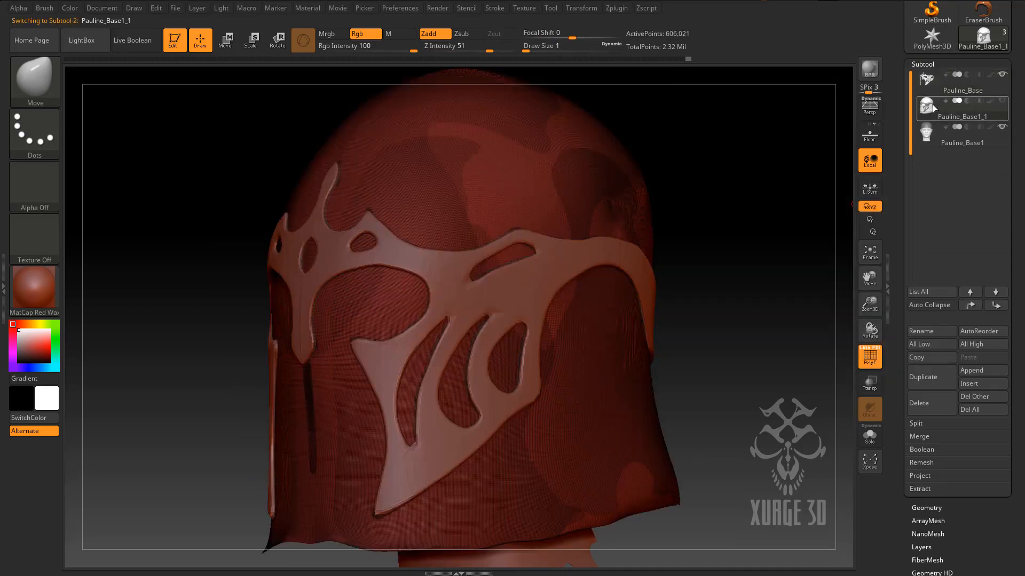
pyautogui.click(870, 356)
pyautogui.moveTo(740, 345); pyautogui.dragTo(534, 379)
pyautogui.press('shift')
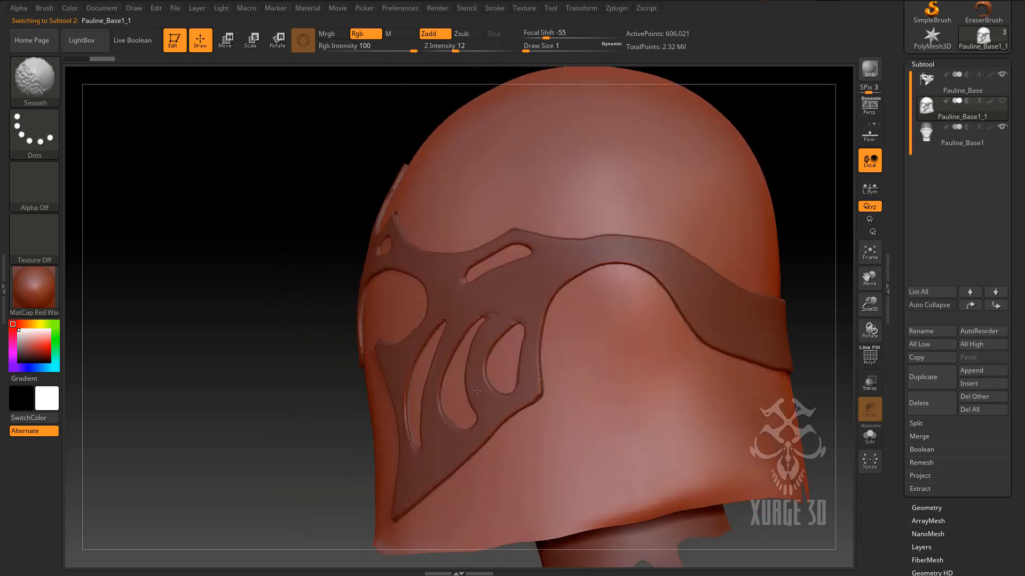
pyautogui.moveTo(284, 320); pyautogui.dragTo(427, 314)
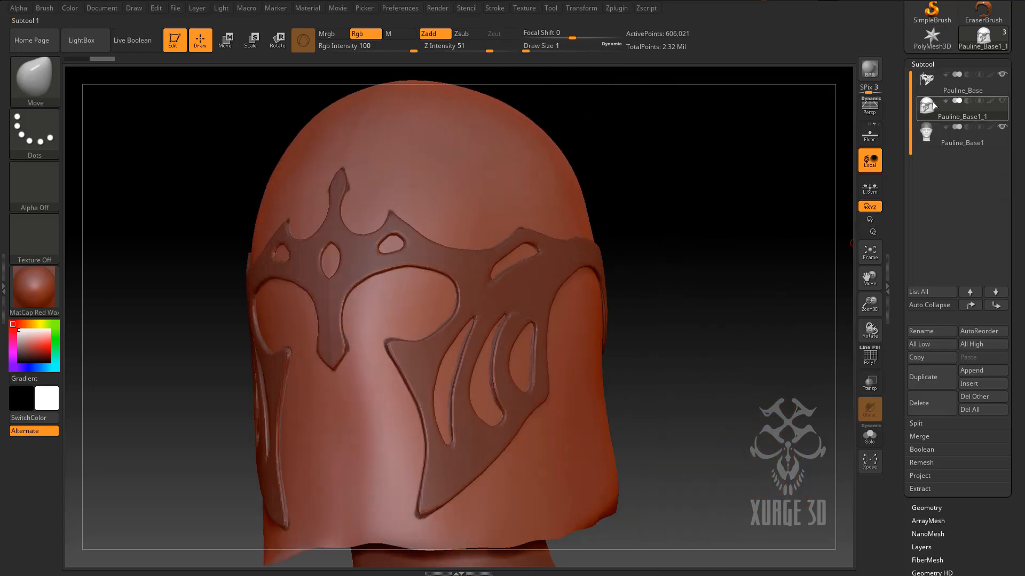
# Turn on the cap subtool's visibility and clear its mask.
pyautogui.moveTo(927, 114)
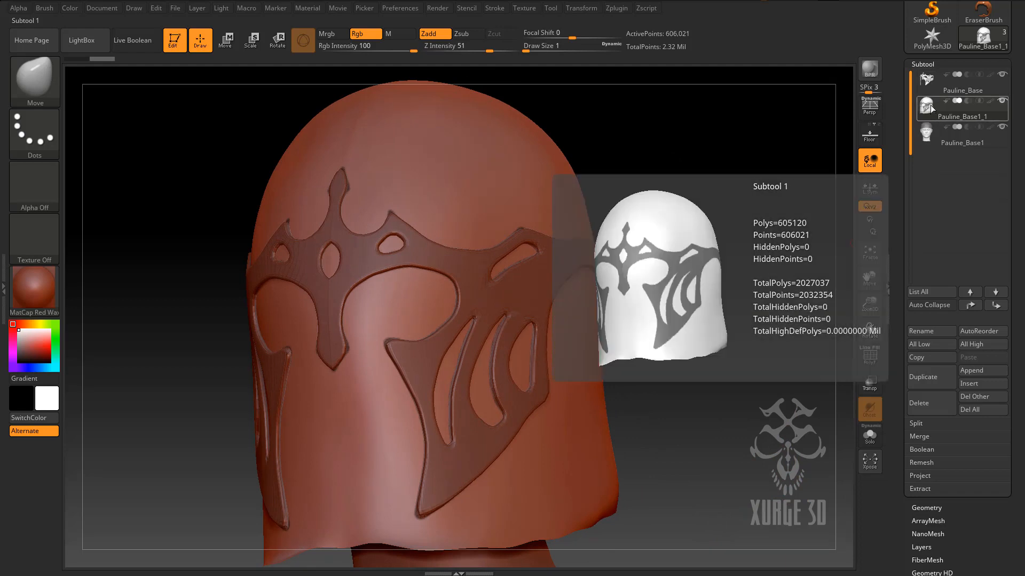
pyautogui.click(980, 114)
pyautogui.scroll(-8, 1017, 474)
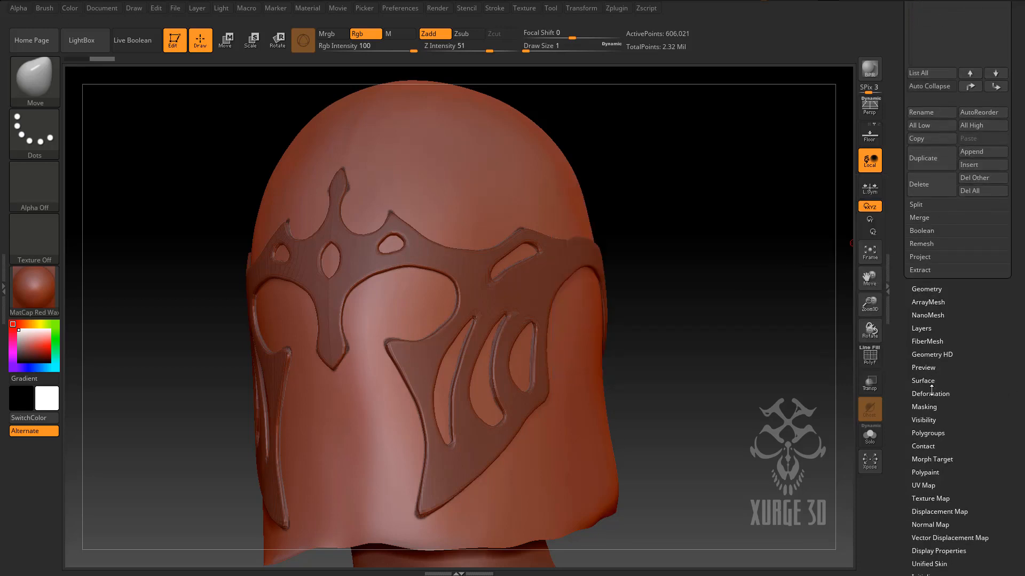
pyautogui.click(930, 405)
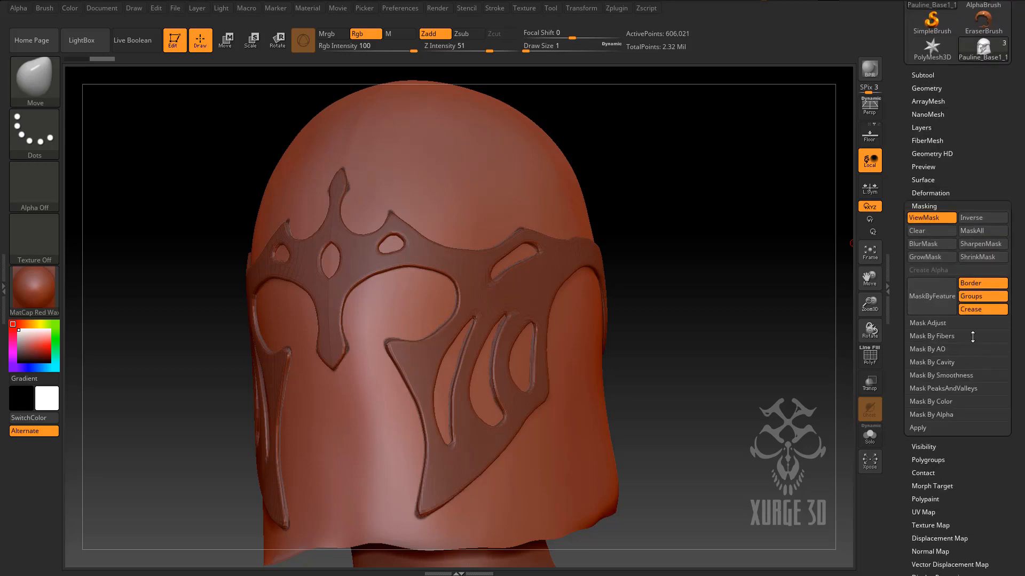
pyautogui.click(925, 231)
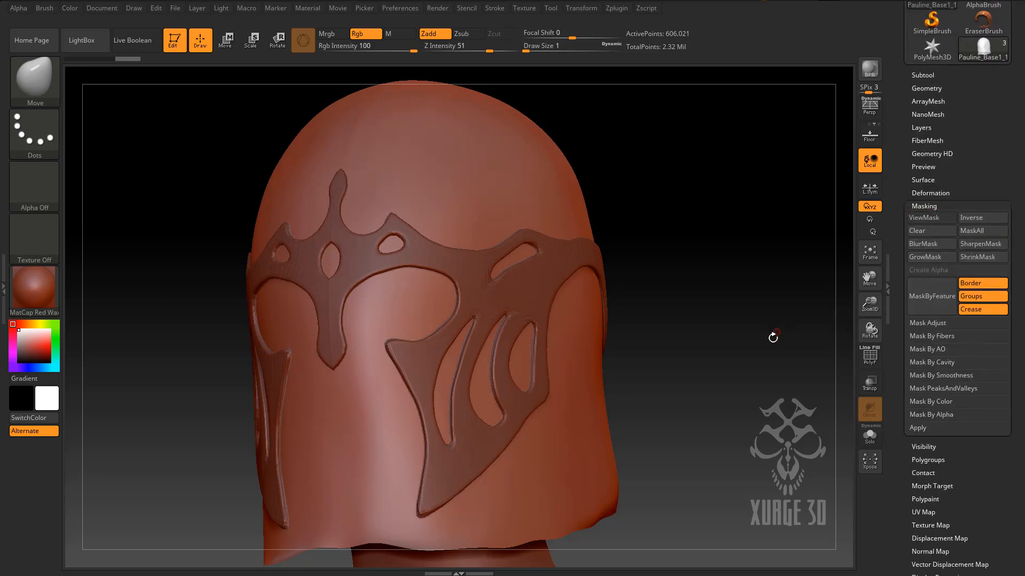
pyautogui.moveTo(759, 330); pyautogui.dragTo(726, 320)
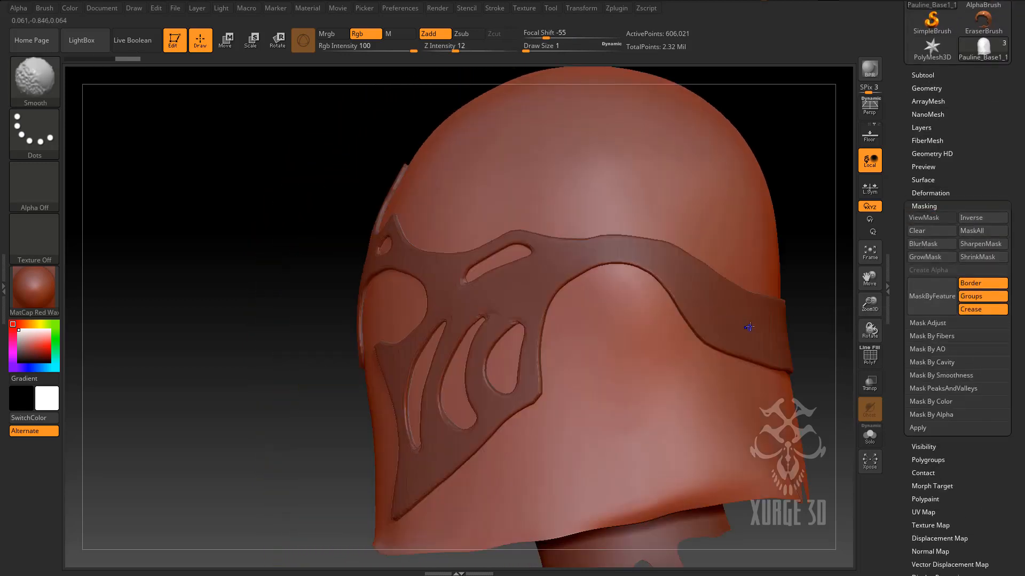
# Turn on transparency to see the face mask through the cap, and set the brush draw size to 8.
pyautogui.click(923, 75)
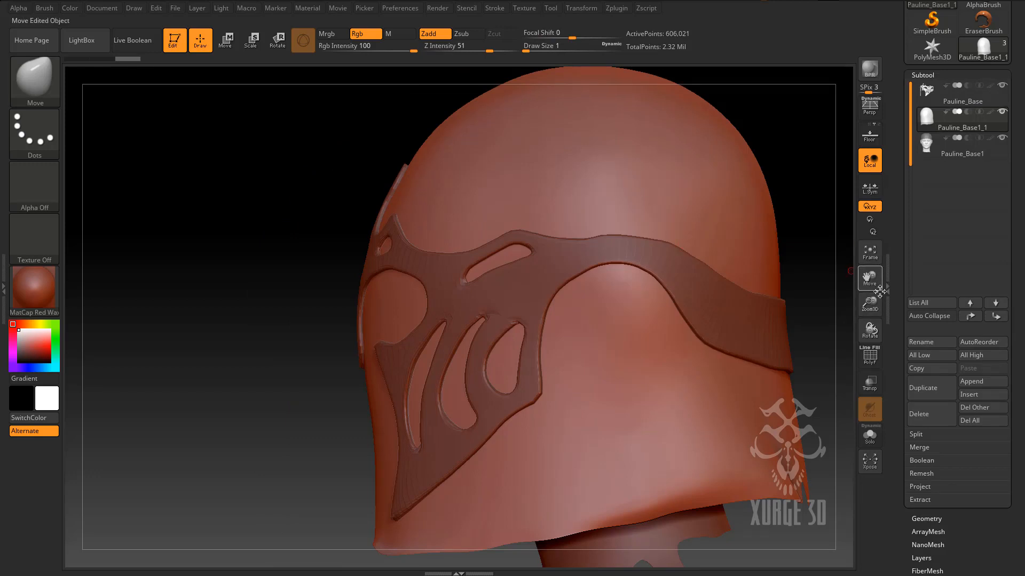
pyautogui.moveTo(869, 278); pyautogui.dragTo(837, 319)
pyautogui.press('shift')
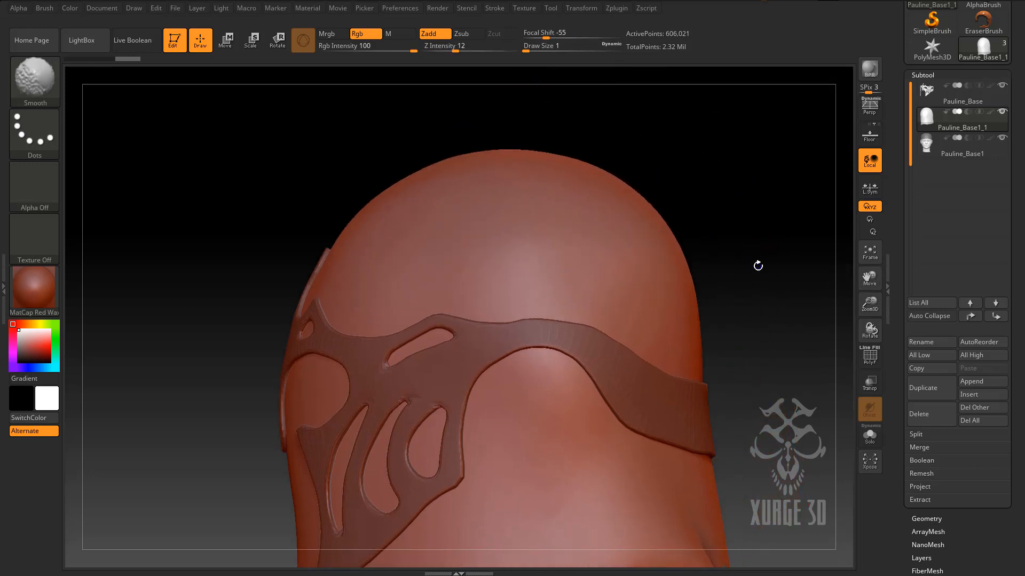
pyautogui.moveTo(743, 233)
pyautogui.mouseDown()
pyautogui.moveTo(743, 201)
pyautogui.moveTo(775, 196)
pyautogui.moveTo(743, 197)
pyautogui.mouseUp()
pyautogui.press('shift')
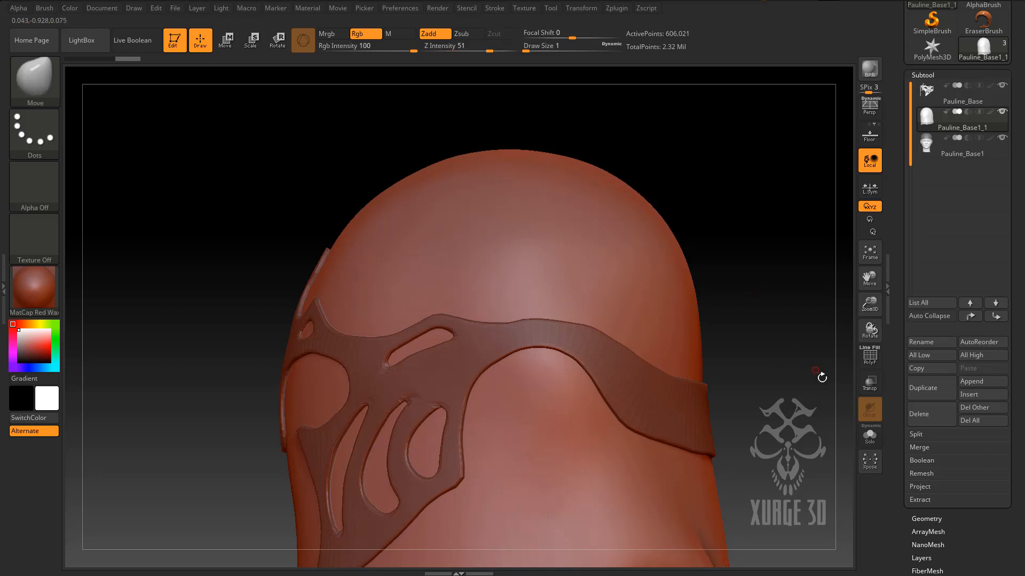
pyautogui.click(869, 382)
pyautogui.moveTo(734, 233); pyautogui.dragTo(775, 220)
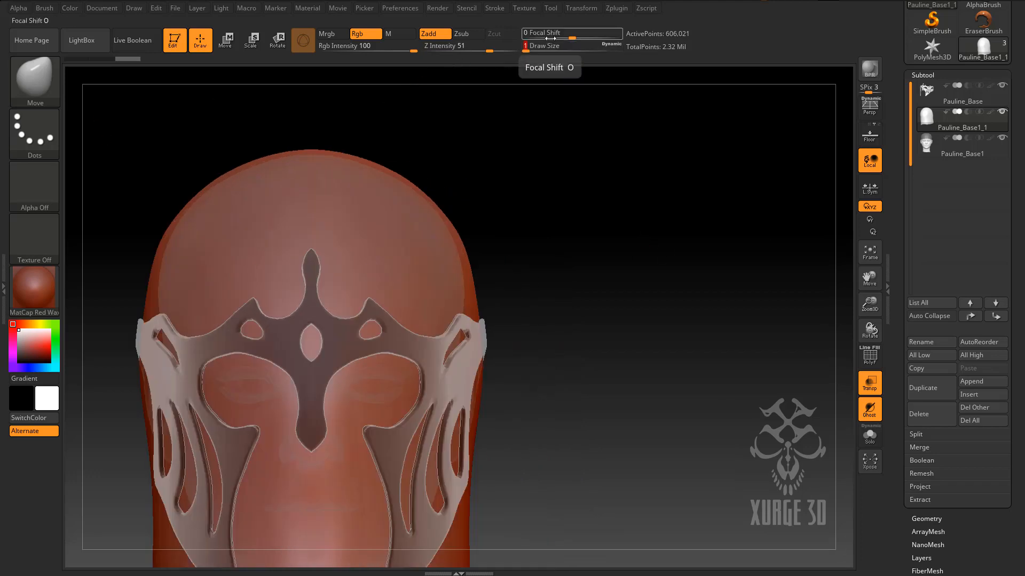
pyautogui.click(535, 47)
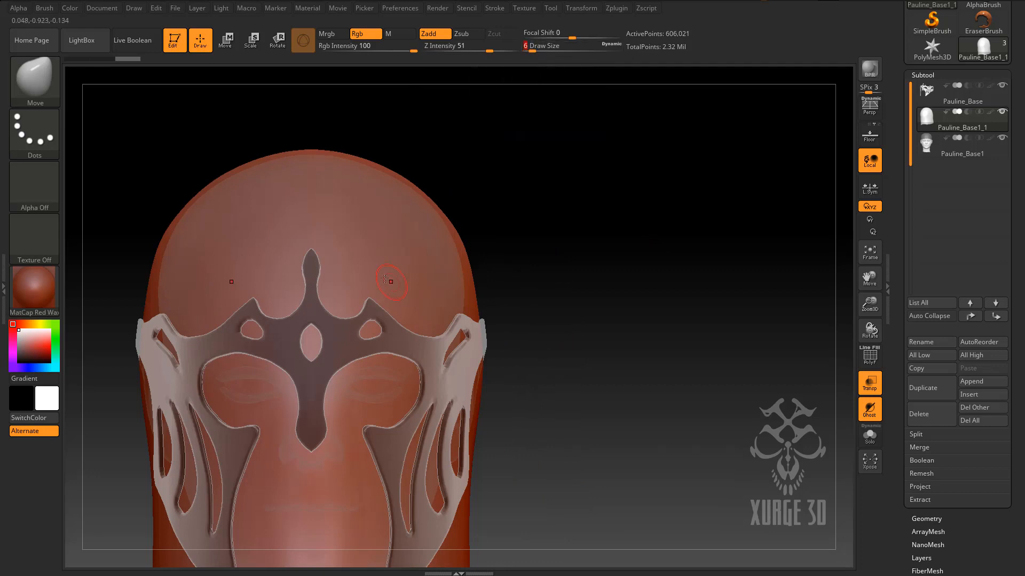
pyautogui.moveTo(534, 46); pyautogui.dragTo(551, 43)
# Mask the whole crown of the cap down to the face mask's upper edge, and turn transparency off.
pyautogui.press('ctrl')
pyautogui.moveTo(315, 248)
pyautogui.keyDown('ctrl'); pyautogui.mouseDown()
pyautogui.moveTo(325, 310)
pyautogui.moveTo(349, 314)
pyautogui.moveTo(372, 298)
pyautogui.moveTo(399, 321)
pyautogui.mouseUp(); pyautogui.keyUp('ctrl')
pyautogui.moveTo(622, 299)
pyautogui.mouseDown()
pyautogui.moveTo(454, 304)
pyautogui.moveTo(330, 326)
pyautogui.moveTo(434, 320)
pyautogui.moveTo(681, 368)
pyautogui.mouseUp()
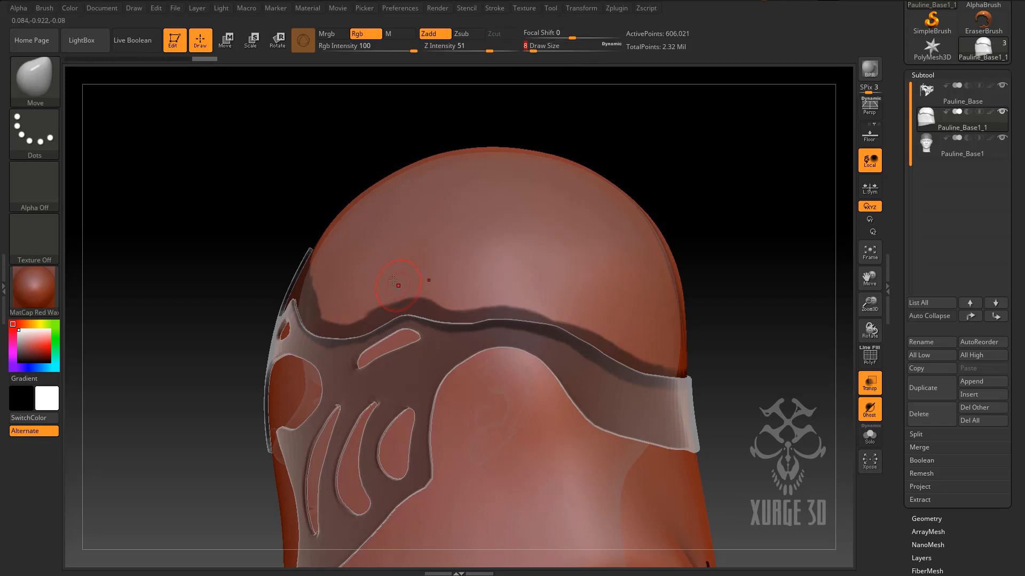
pyautogui.moveTo(317, 242)
pyautogui.keyDown('ctrl'); pyautogui.mouseDown()
pyautogui.moveTo(347, 315)
pyautogui.moveTo(427, 286)
pyautogui.moveTo(384, 261)
pyautogui.moveTo(689, 360)
pyautogui.mouseUp(); pyautogui.keyUp('ctrl')
pyautogui.moveTo(381, 330)
pyautogui.keyDown('ctrl'); pyautogui.mouseDown()
pyautogui.moveTo(493, 274)
pyautogui.moveTo(470, 214)
pyautogui.mouseUp(); pyautogui.keyUp('ctrl')
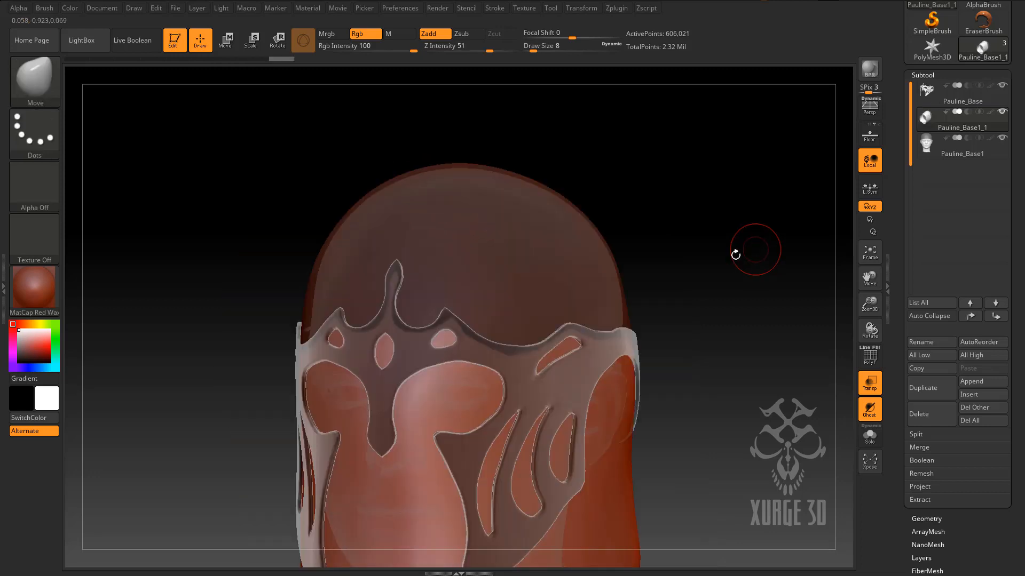
pyautogui.moveTo(714, 257); pyautogui.dragTo(689, 254)
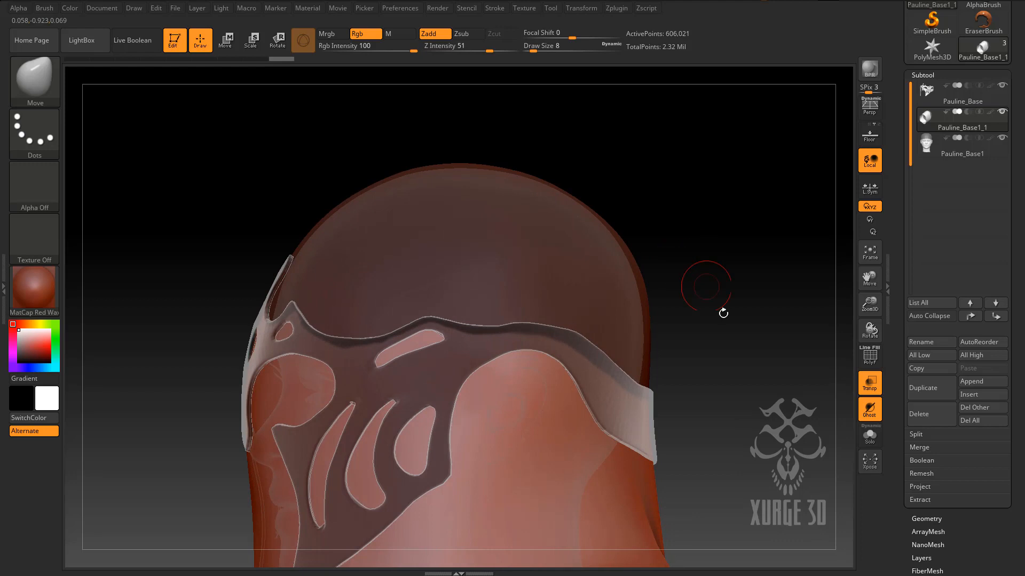
pyautogui.click(870, 386)
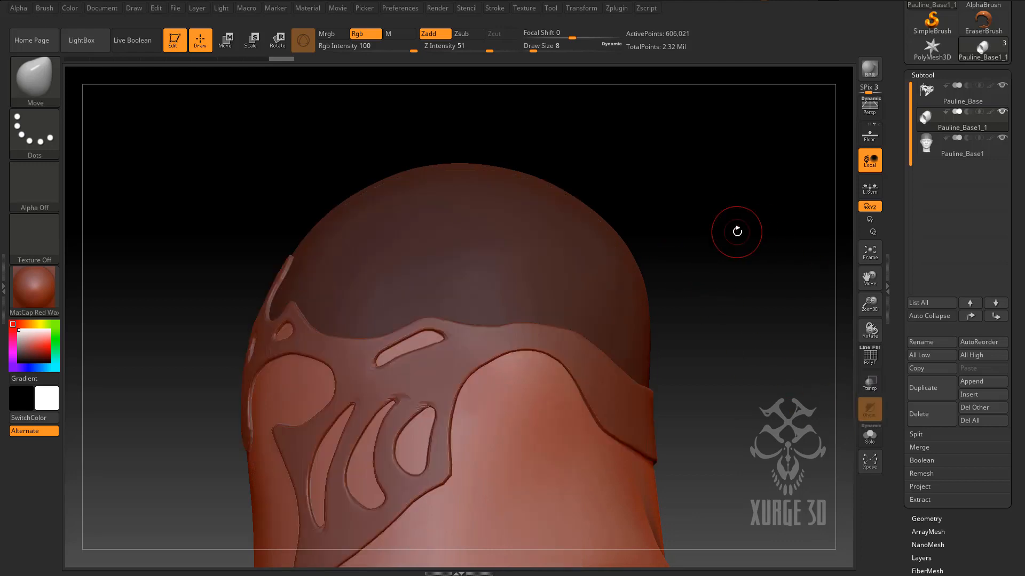
# Group the masked crown as its own polygroup and isolate it, hiding the rest of the cap.
pyautogui.moveTo(932, 115)
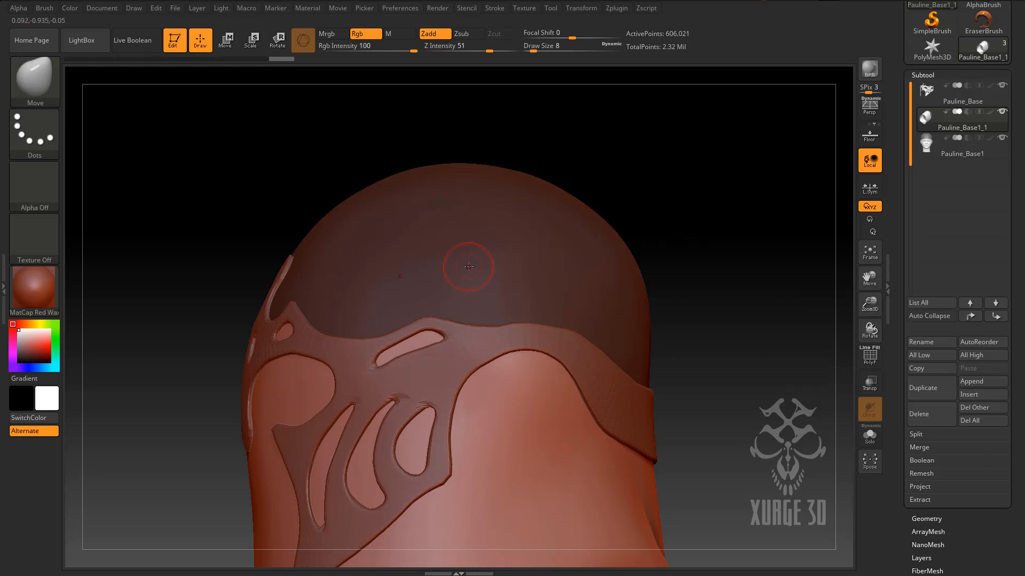
pyautogui.moveTo(1018, 475); pyautogui.dragTo(999, 371)
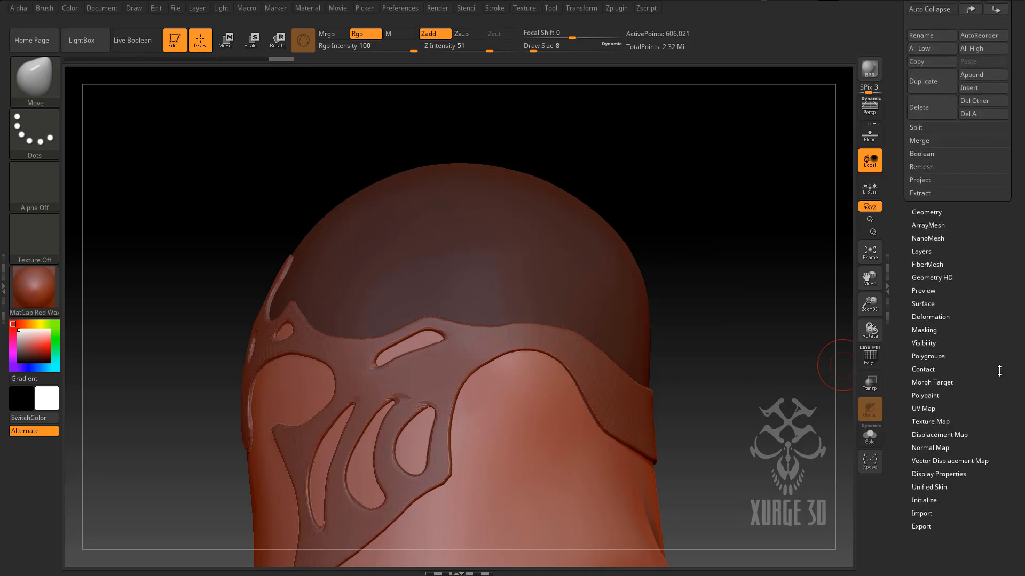
pyautogui.click(931, 357)
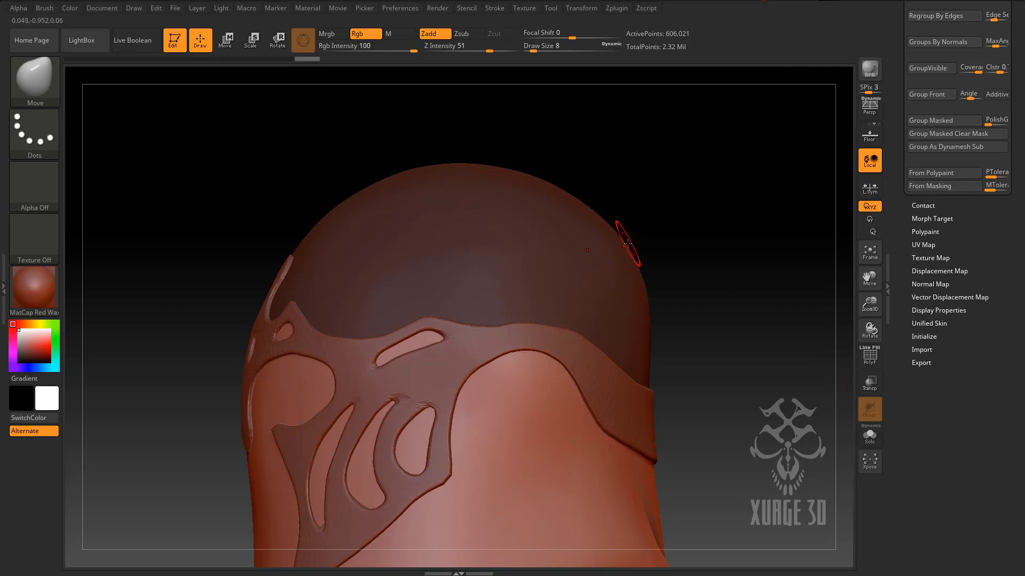
pyautogui.keyDown('ctrl'); pyautogui.keyDown('shift'); pyautogui.click(525, 227); pyautogui.keyUp('shift'); pyautogui.keyUp('ctrl')
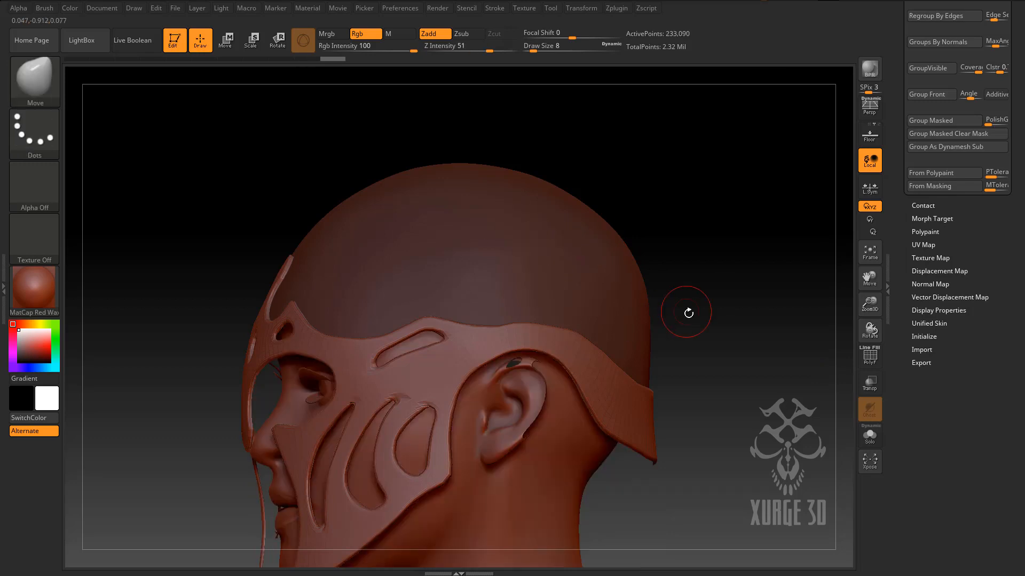
pyautogui.moveTo(687, 217); pyautogui.dragTo(828, 270)
# Clear the mask on the isolated crown.
pyautogui.scroll(5, 983, 318)
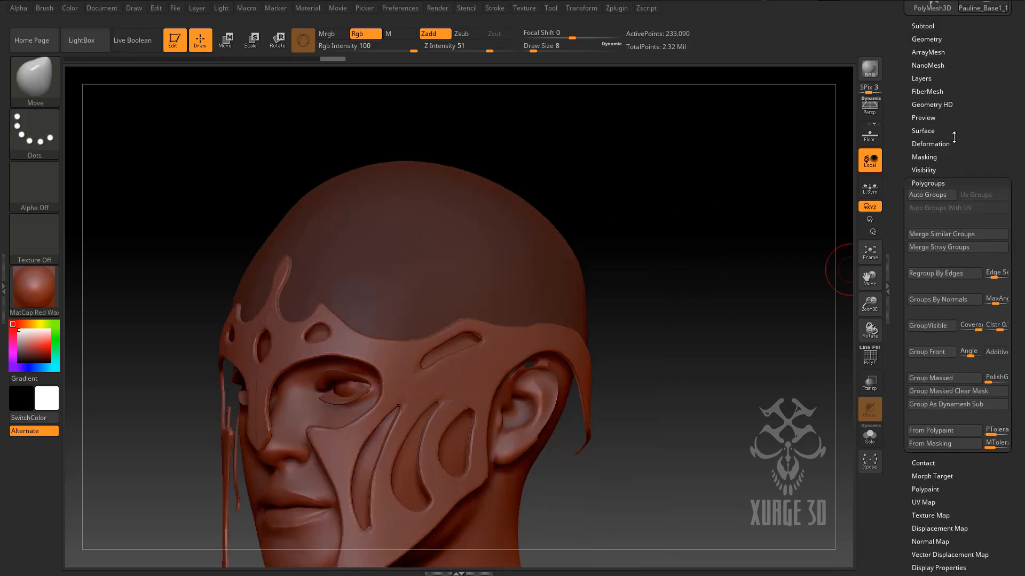
pyautogui.click(931, 40)
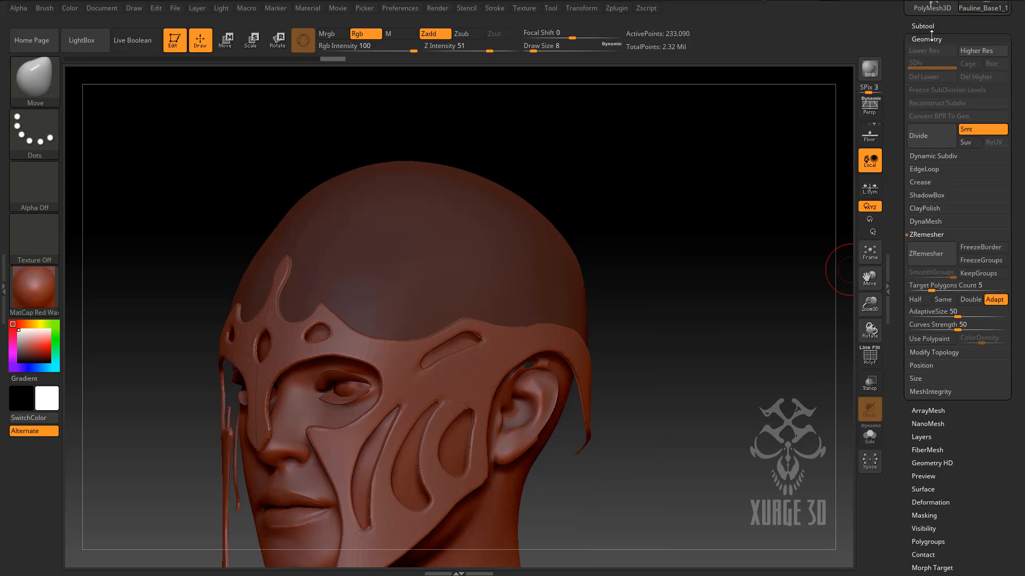
pyautogui.click(932, 37)
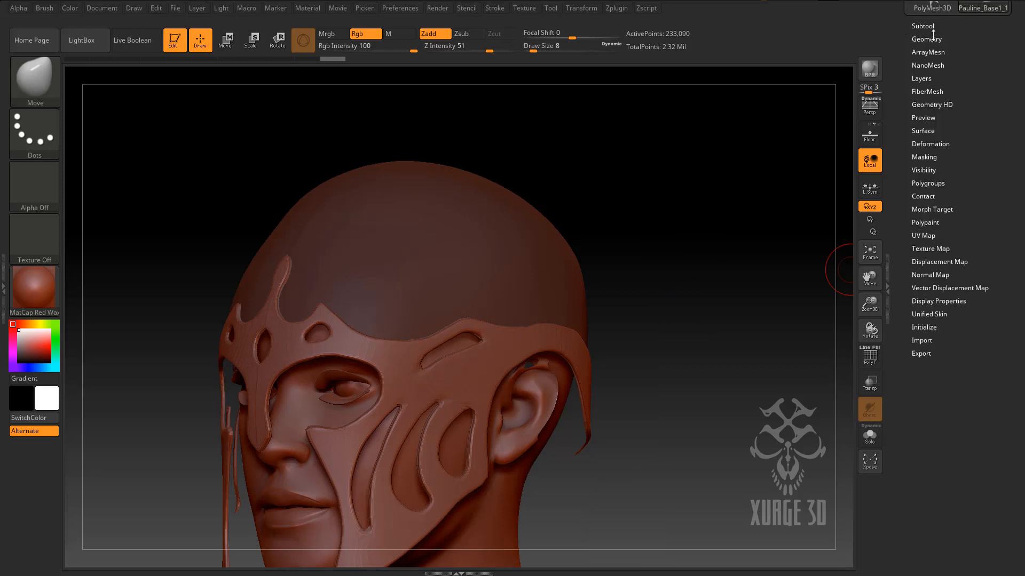
pyautogui.click(925, 156)
pyautogui.click(927, 181)
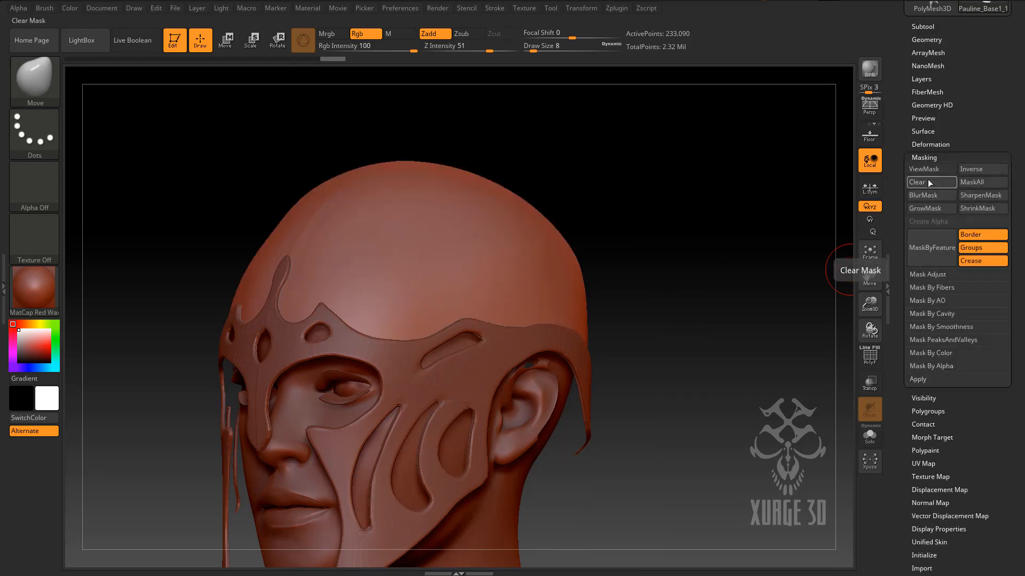
# Delete the hidden geometry of the cap with Modify Topology.
pyautogui.click(927, 40)
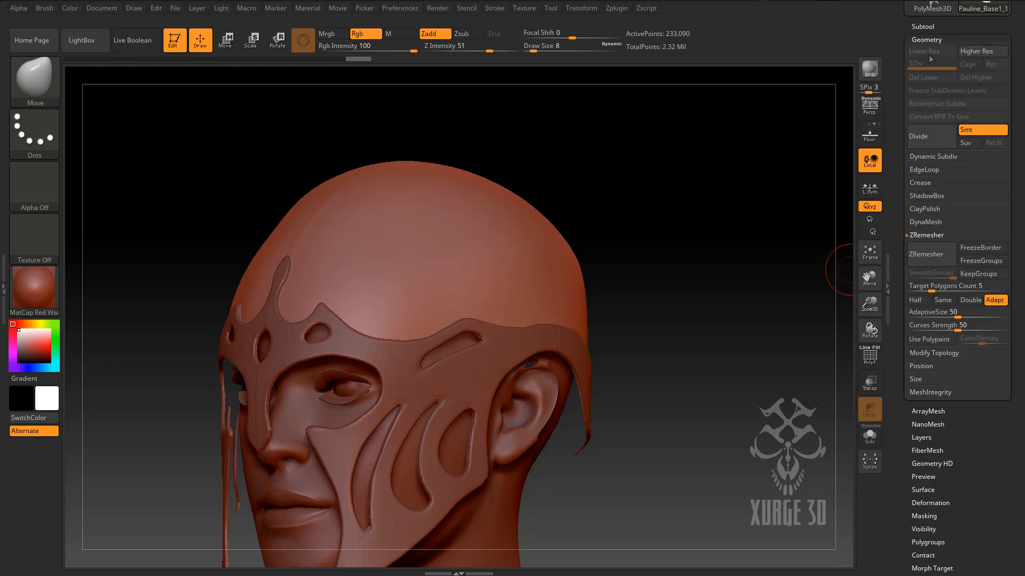
pyautogui.click(925, 354)
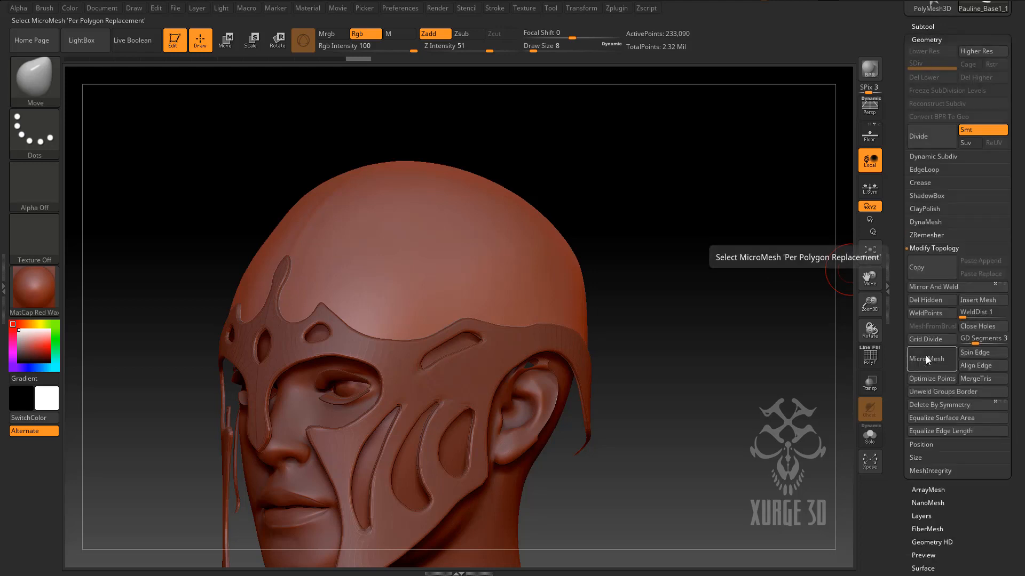
pyautogui.click(926, 303)
pyautogui.moveTo(693, 328)
pyautogui.mouseDown()
pyautogui.moveTo(677, 291)
pyautogui.moveTo(689, 297)
pyautogui.mouseUp()
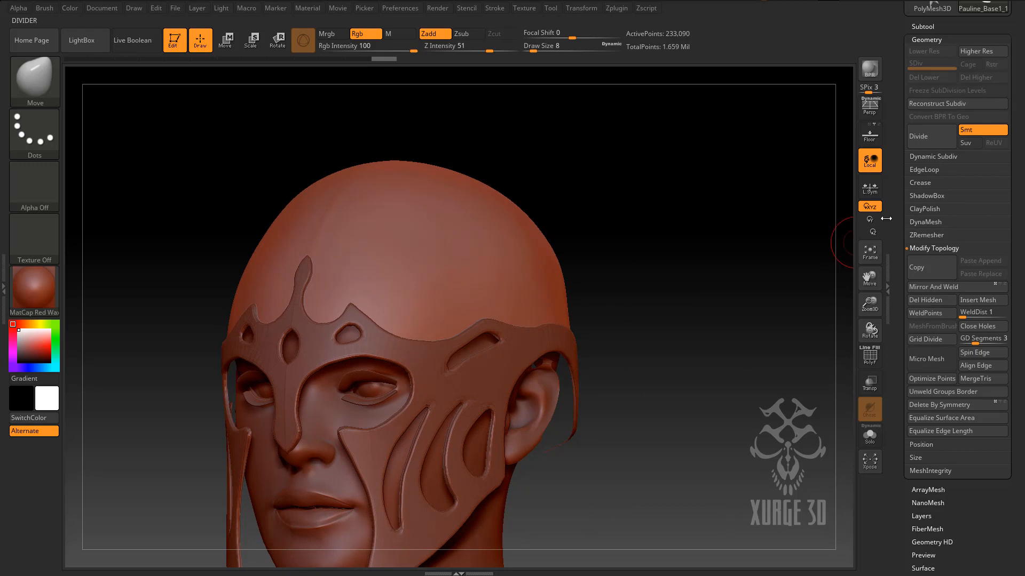
# Apply Panel Loops to the crown with a thickness of 0.002, polish 60 and the double-sided option off.
pyautogui.click(927, 170)
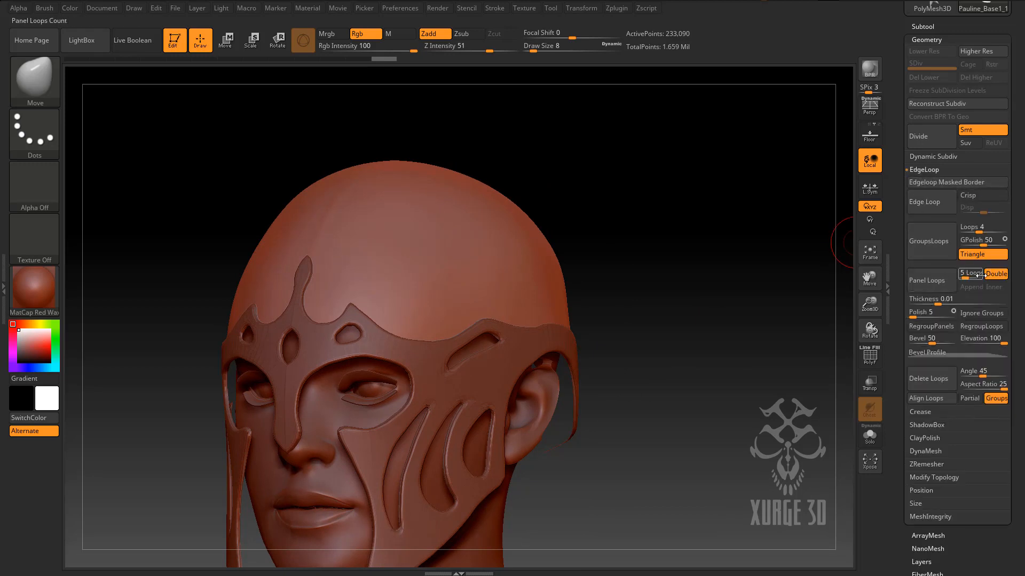
pyautogui.click(1002, 275)
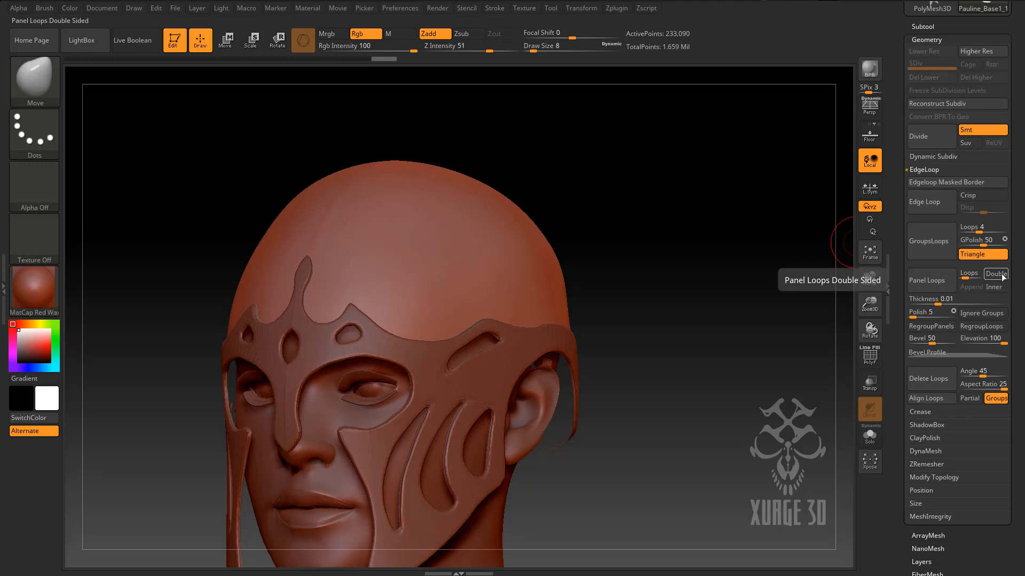
pyautogui.click(945, 300)
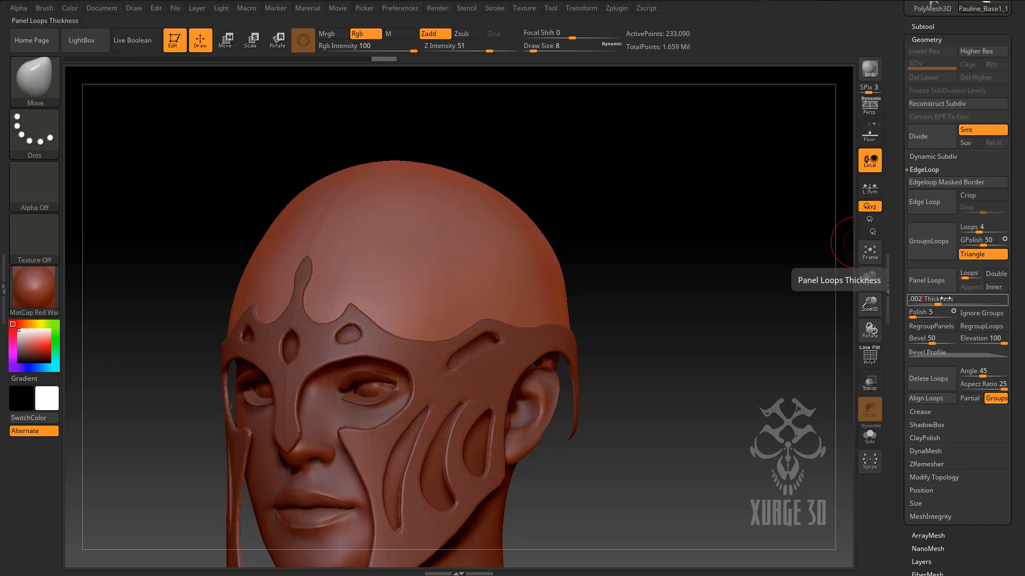
pyautogui.click(927, 313)
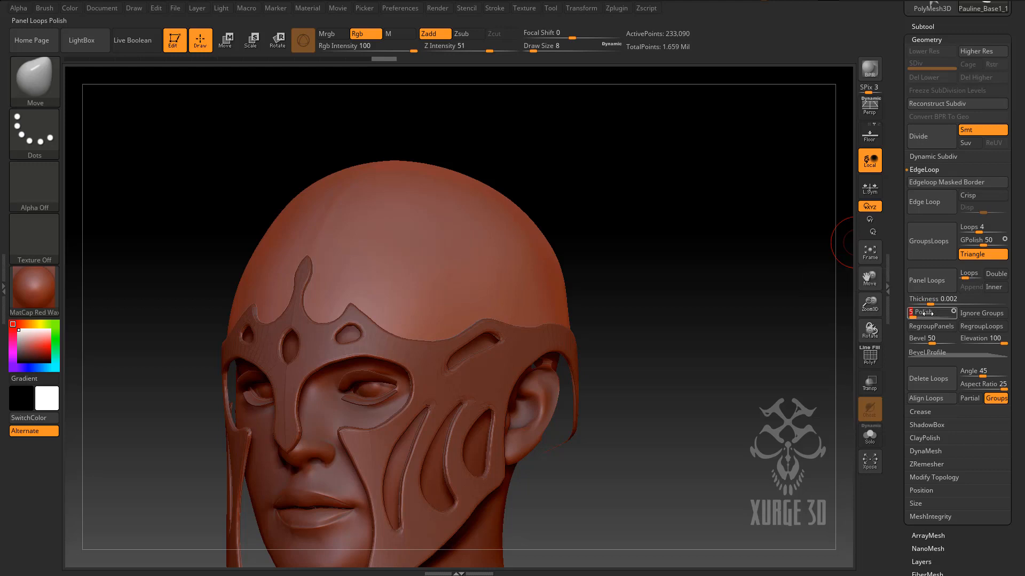
pyautogui.write('60')
pyautogui.press('Return')
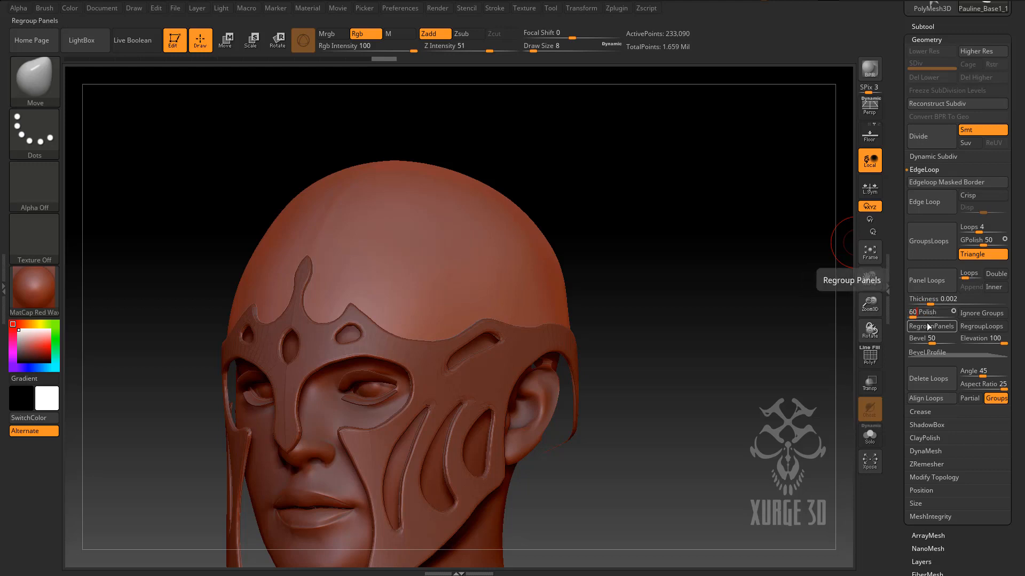
pyautogui.click(932, 281)
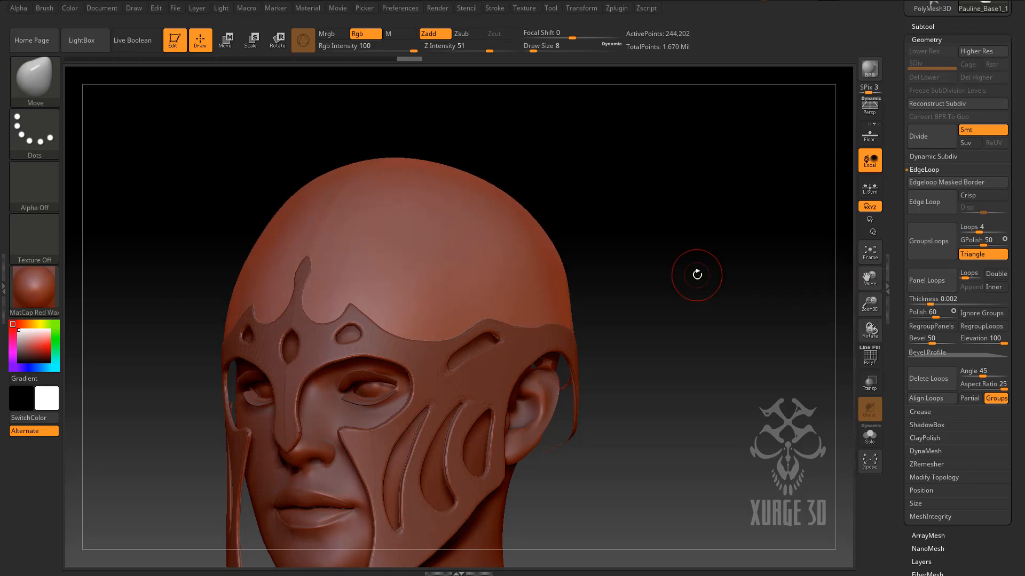
# Select the face mask subtool Pauline_Base and pull its central forehead spike away from the cap with the Move brush at draw size 29.
pyautogui.moveTo(697, 332); pyautogui.dragTo(607, 318)
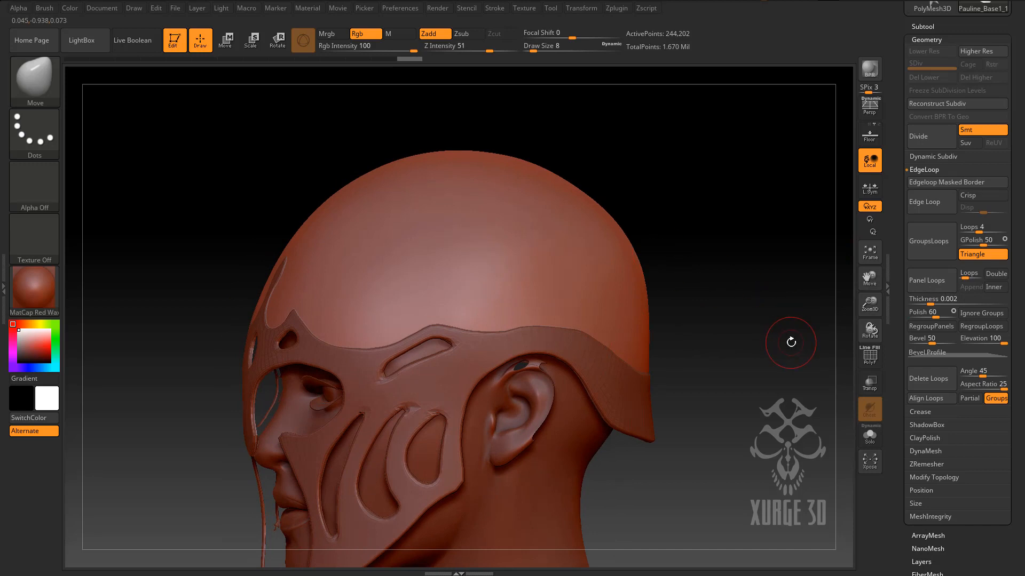
pyautogui.moveTo(726, 266); pyautogui.dragTo(757, 269)
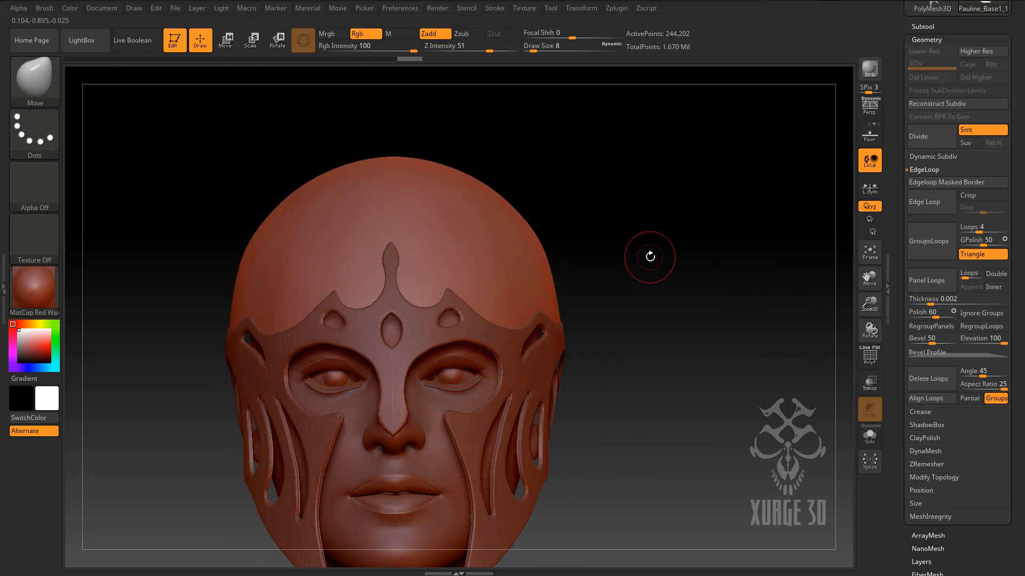
pyautogui.moveTo(693, 270); pyautogui.dragTo(666, 285)
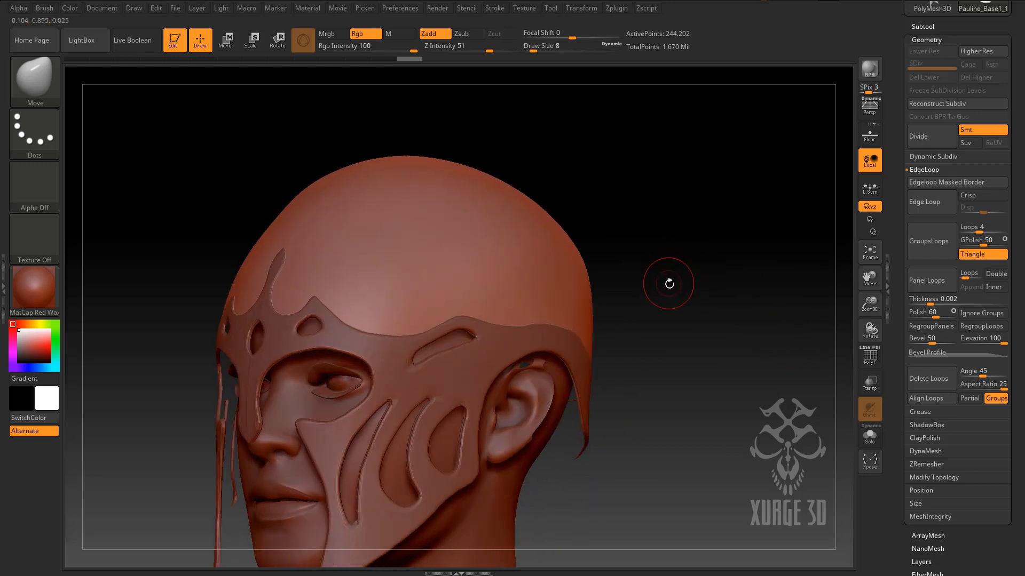
pyautogui.click(921, 27)
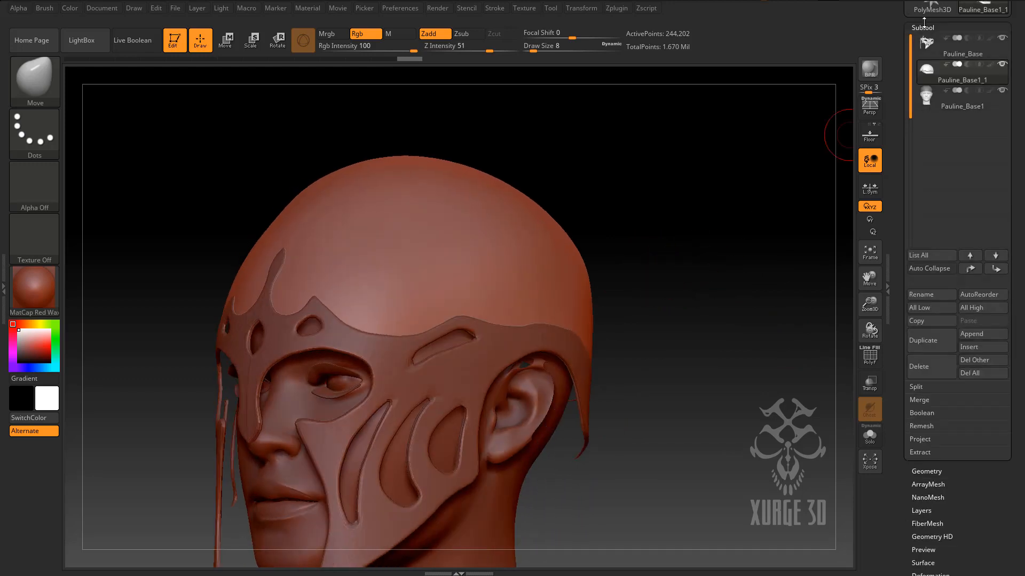
pyautogui.moveTo(926, 47)
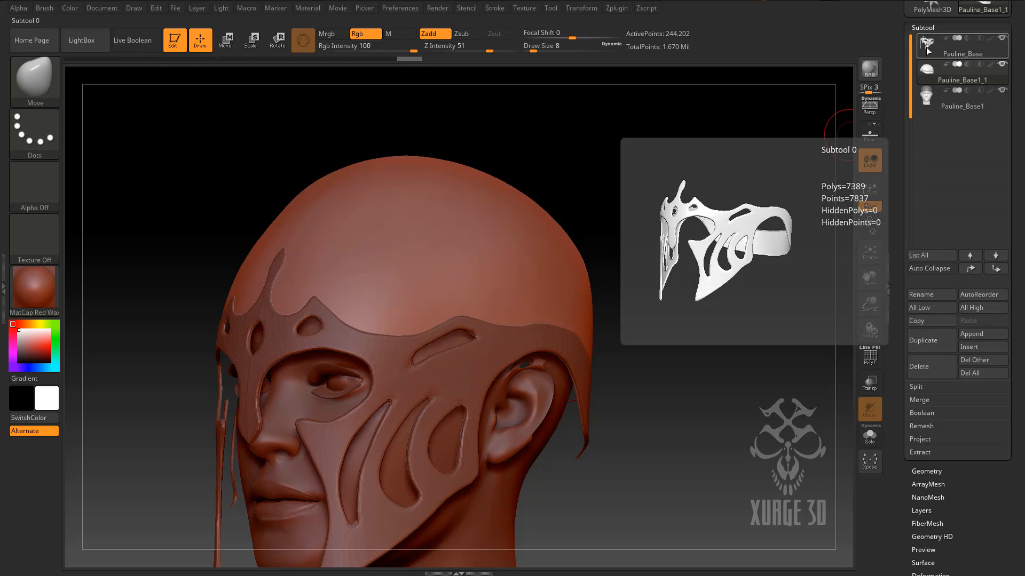
pyautogui.click(927, 48)
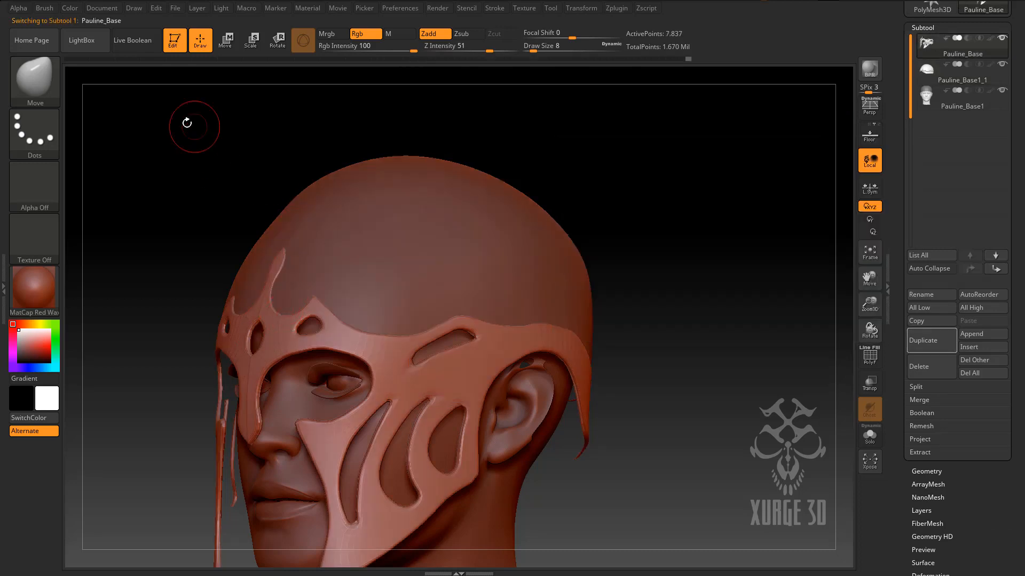
pyautogui.moveTo(706, 164); pyautogui.dragTo(630, 161)
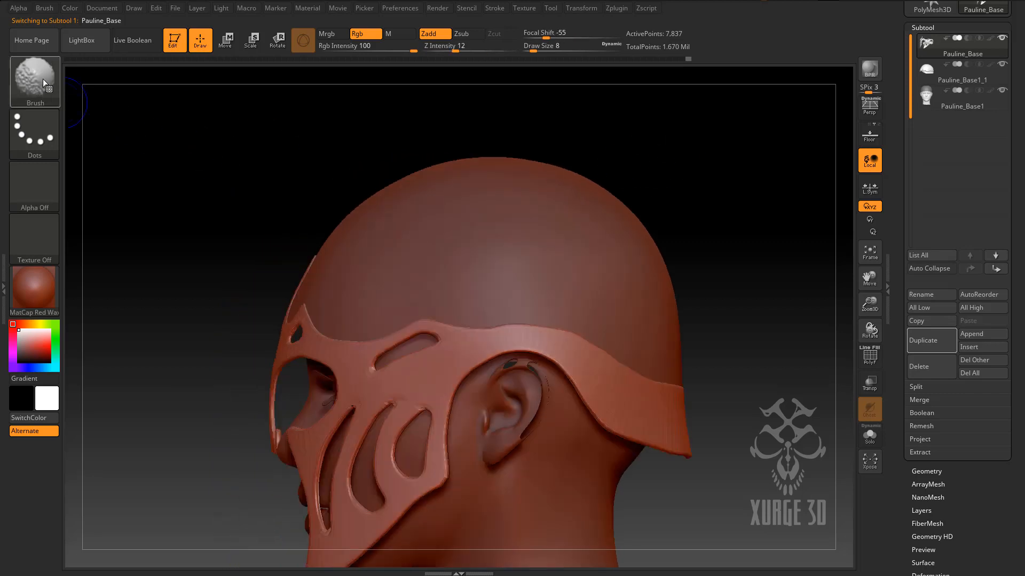
pyautogui.press('b')
pyautogui.press('m')
pyautogui.press('v')
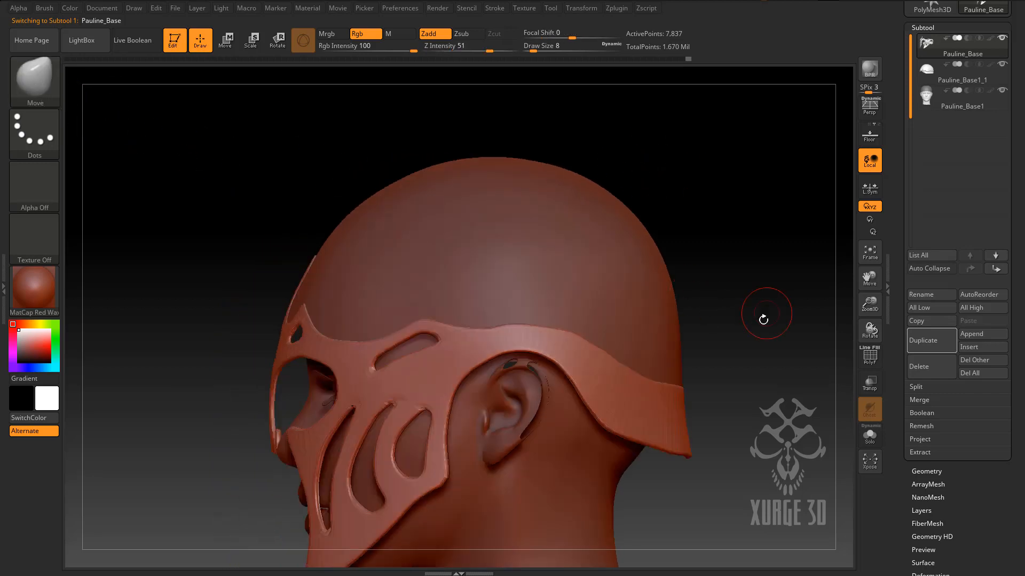
pyautogui.moveTo(534, 48); pyautogui.dragTo(541, 49)
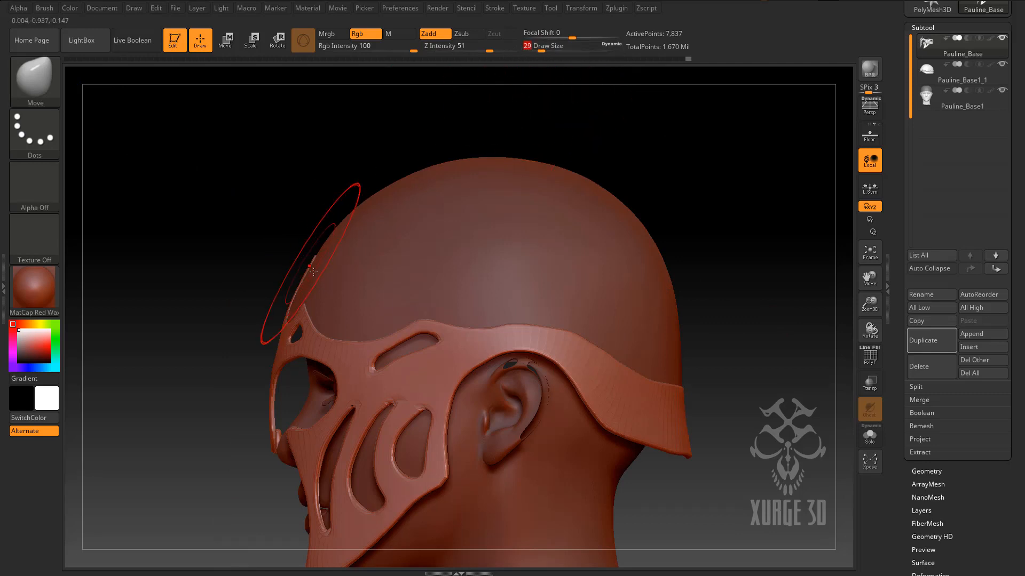
pyautogui.moveTo(312, 257); pyautogui.dragTo(308, 245)
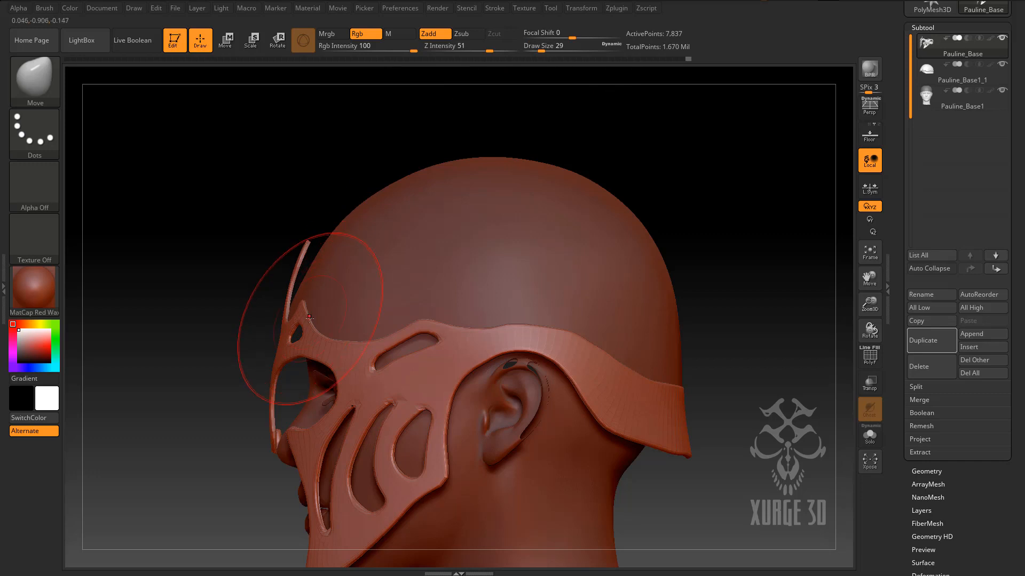
# Reshape the mask's nose guard in side profile with the Move brush, bending its tip outward and adjusting the bridge and brow.
pyautogui.moveTo(245, 290); pyautogui.dragTo(311, 328)
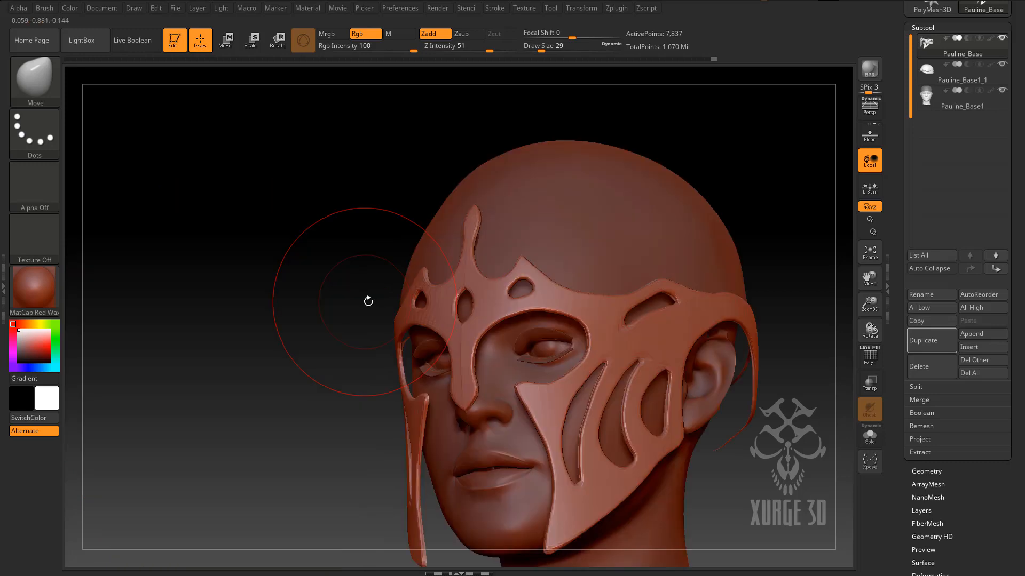
pyautogui.moveTo(366, 297); pyautogui.dragTo(667, 360)
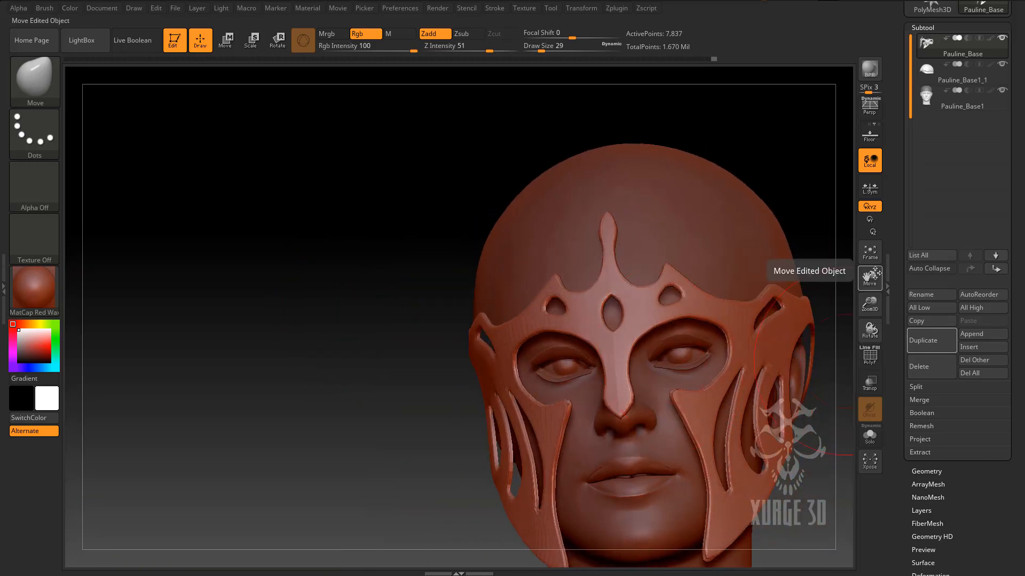
pyautogui.moveTo(869, 278)
pyautogui.mouseDown()
pyautogui.moveTo(776, 265)
pyautogui.moveTo(742, 333)
pyautogui.mouseUp()
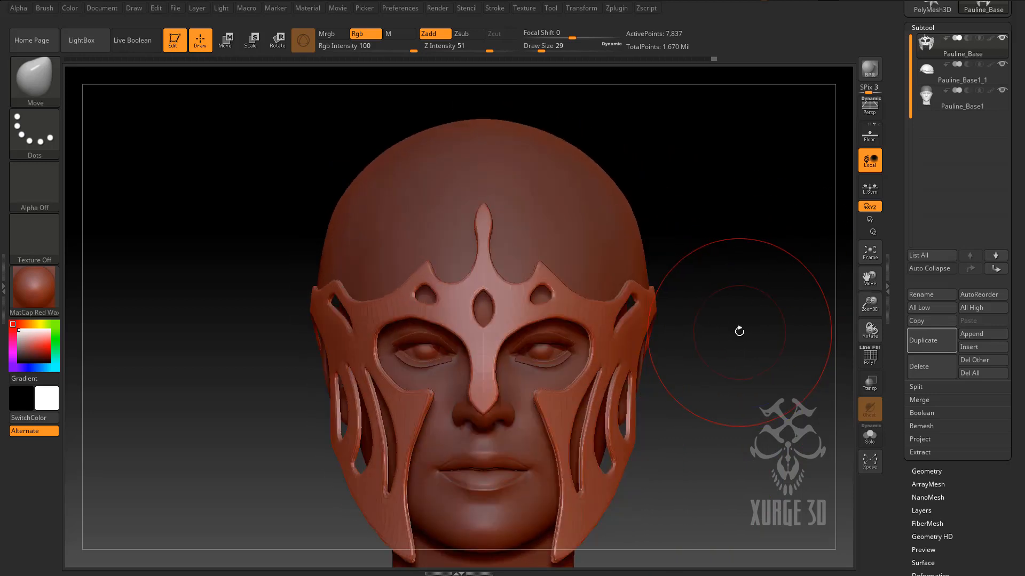
pyautogui.moveTo(742, 366); pyautogui.dragTo(818, 343)
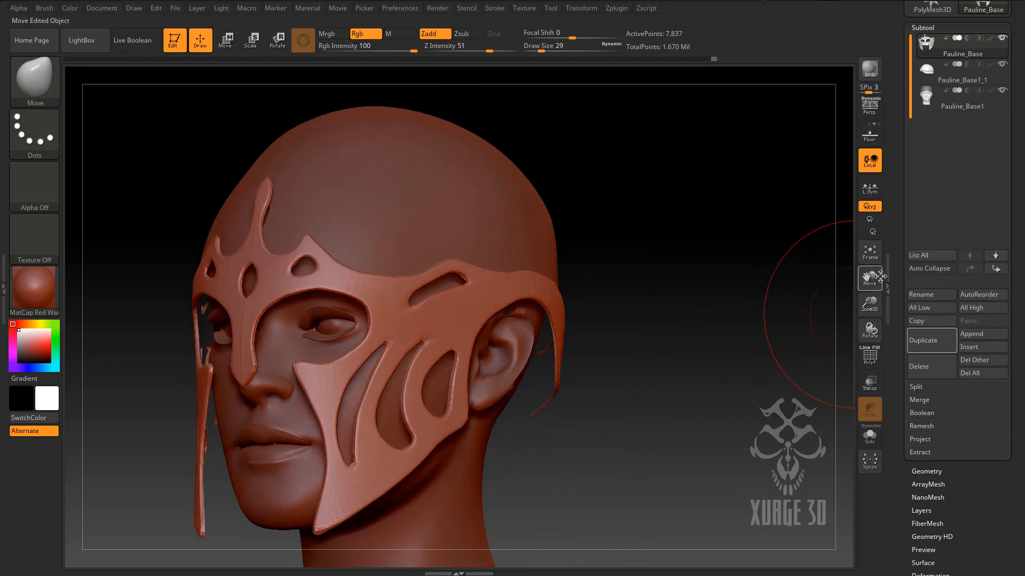
pyautogui.moveTo(869, 303)
pyautogui.mouseDown()
pyautogui.moveTo(873, 291)
pyautogui.moveTo(870, 309)
pyautogui.mouseUp()
pyautogui.click(870, 254)
pyautogui.moveTo(739, 352); pyautogui.dragTo(700, 337)
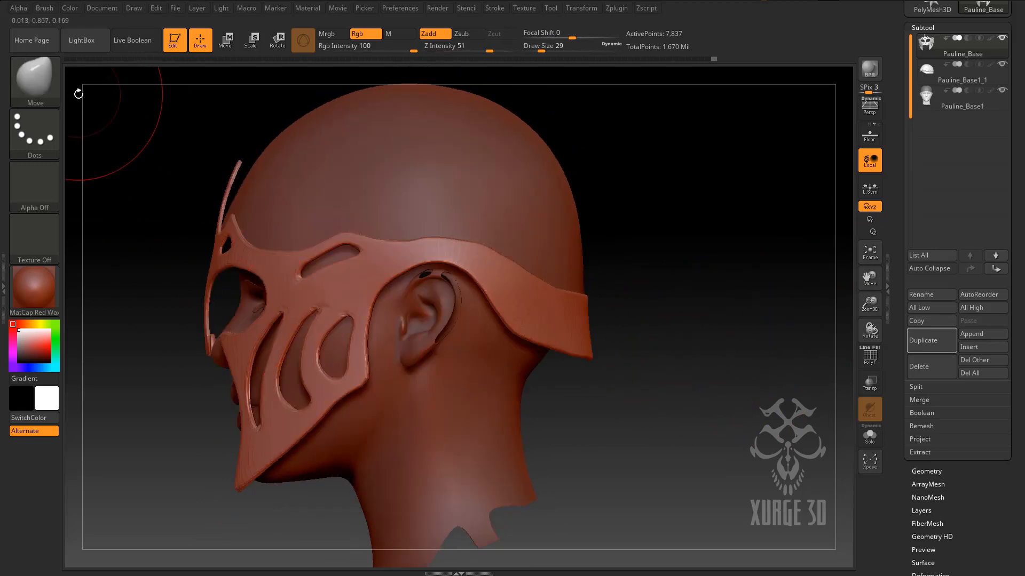
pyautogui.moveTo(211, 297); pyautogui.dragTo(216, 298)
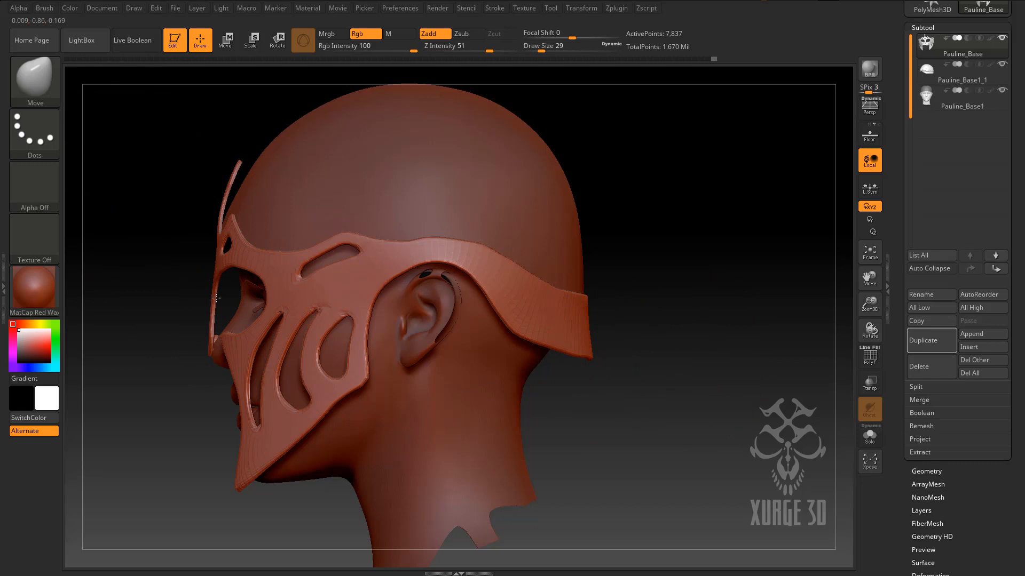
pyautogui.moveTo(212, 346); pyautogui.dragTo(200, 350)
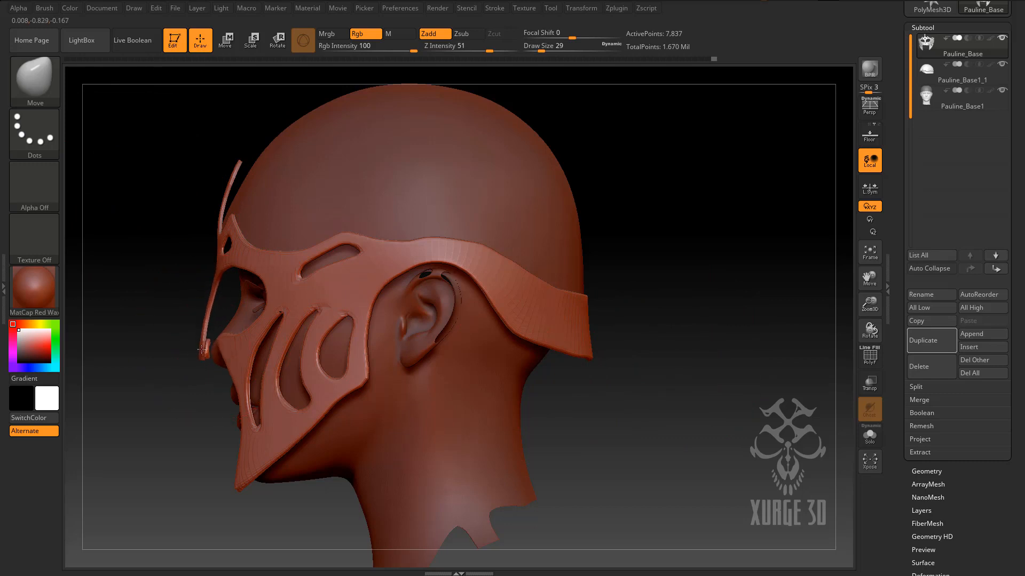
pyautogui.moveTo(211, 308); pyautogui.dragTo(220, 306)
pyautogui.moveTo(230, 246); pyautogui.dragTo(223, 244)
pyautogui.moveTo(190, 274); pyautogui.dragTo(246, 272)
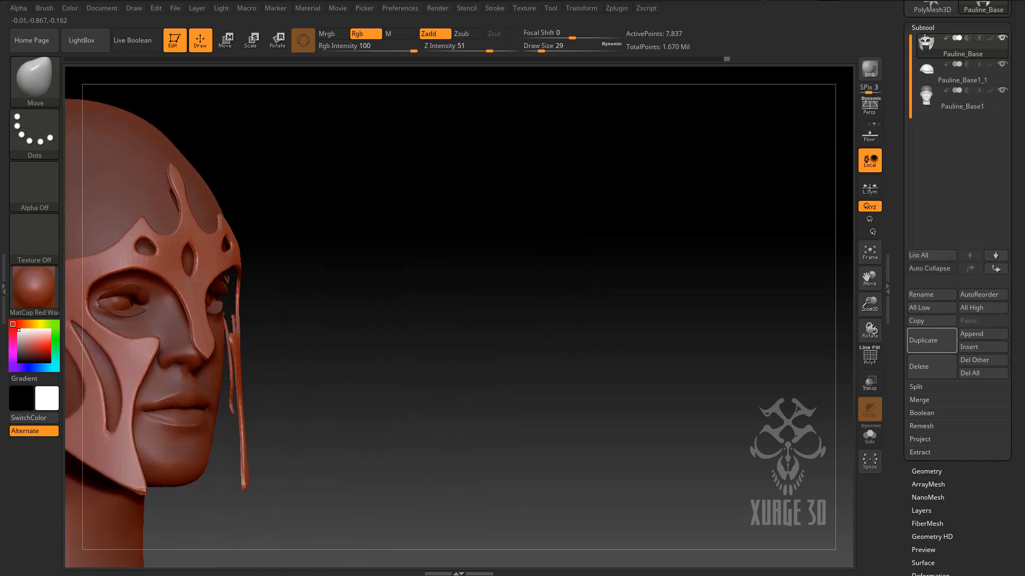
# Examine how the reshaped mask fits around the cap from the side, above and the front.
pyautogui.moveTo(293, 309)
pyautogui.mouseDown()
pyautogui.moveTo(298, 293)
pyautogui.moveTo(347, 288)
pyautogui.moveTo(694, 297)
pyautogui.moveTo(698, 314)
pyautogui.mouseUp()
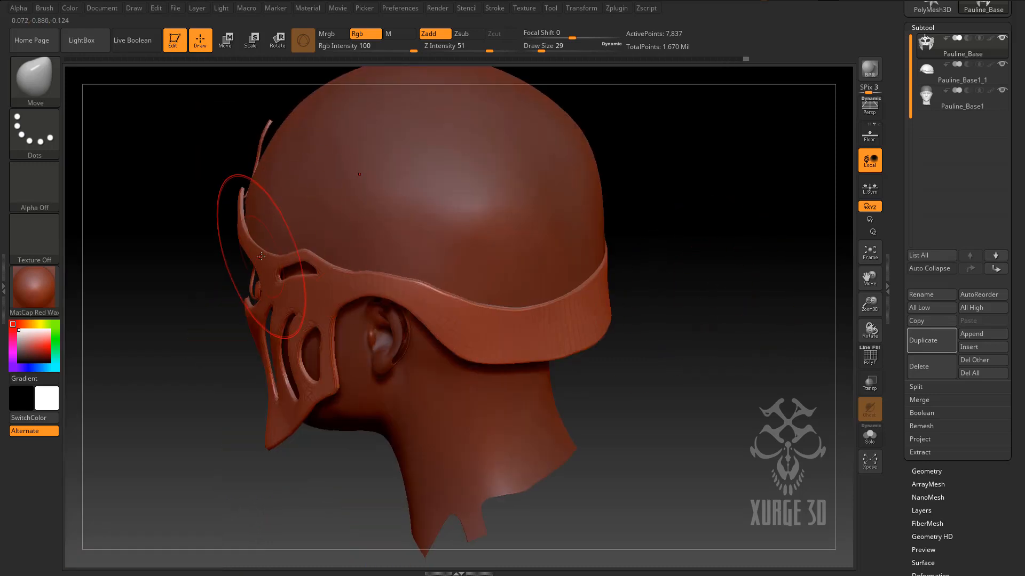
pyautogui.moveTo(178, 299)
pyautogui.mouseDown()
pyautogui.moveTo(183, 347)
pyautogui.moveTo(318, 337)
pyautogui.mouseUp()
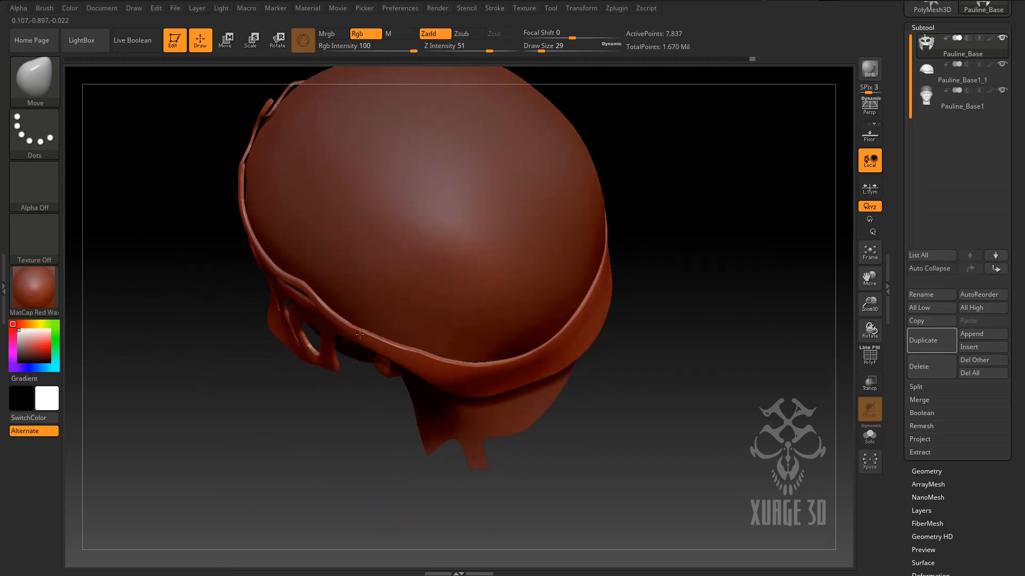
pyautogui.moveTo(619, 448)
pyautogui.mouseDown()
pyautogui.moveTo(661, 396)
pyautogui.moveTo(670, 421)
pyautogui.moveTo(691, 373)
pyautogui.moveTo(641, 315)
pyautogui.moveTo(613, 308)
pyautogui.mouseUp()
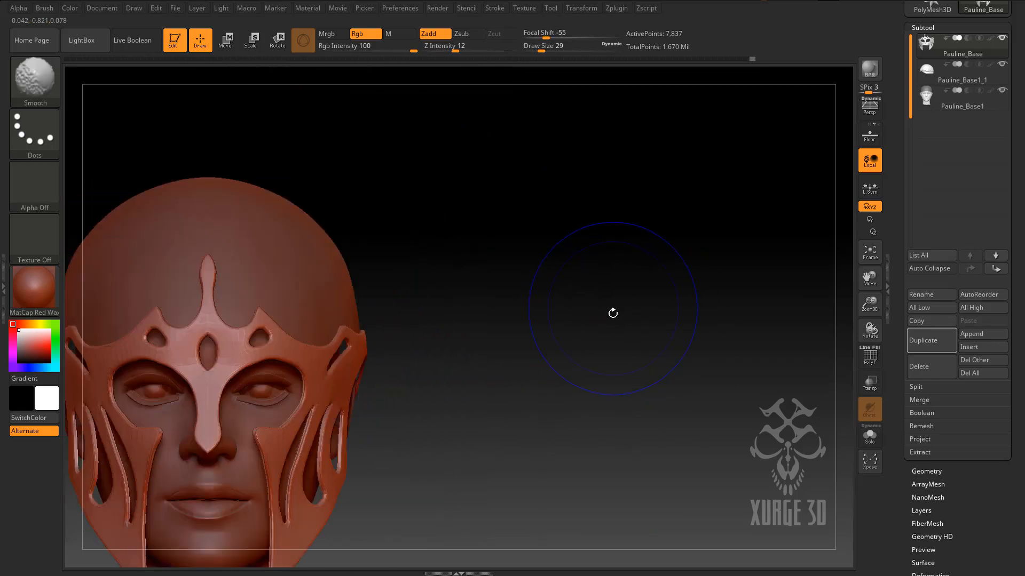
pyautogui.moveTo(869, 277); pyautogui.dragTo(955, 247)
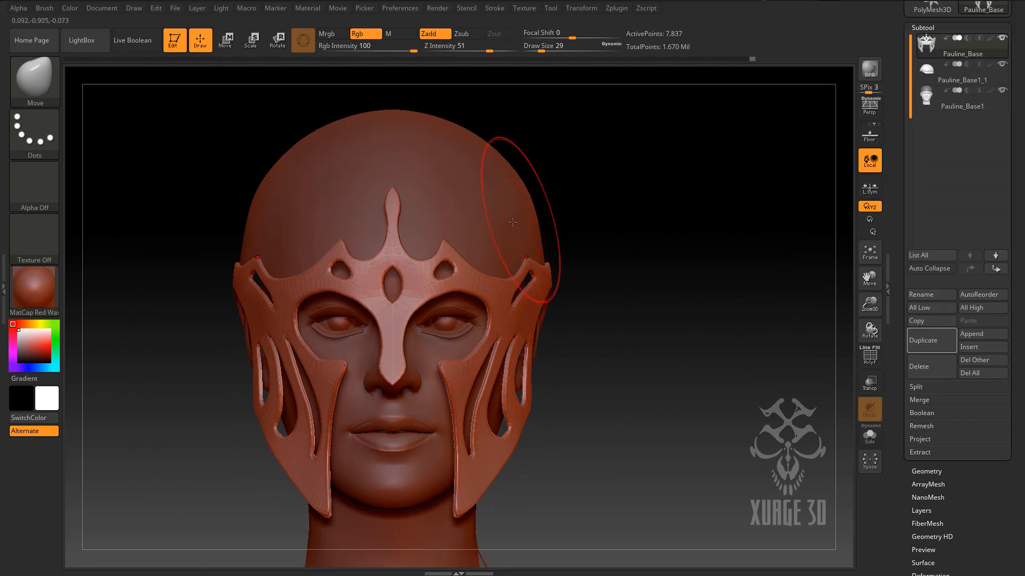
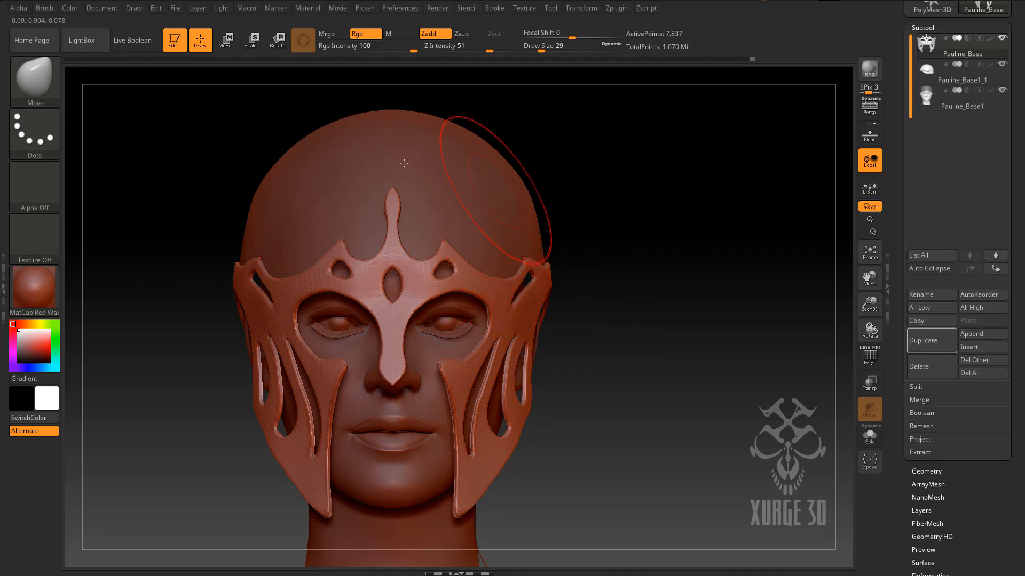
pyautogui.moveTo(679, 333)
pyautogui.mouseDown()
pyautogui.moveTo(652, 327)
pyautogui.moveTo(577, 421)
pyautogui.mouseUp()
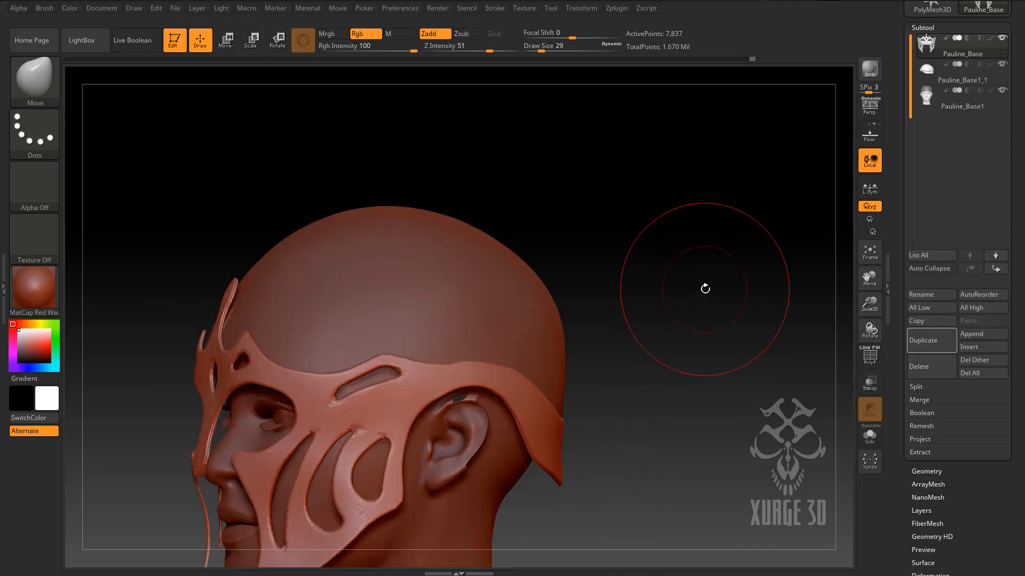
# Select the cap subtool Pauline_Base1_1, check its wireframe and ZRemesh it with a target polygon count of 0.8.
pyautogui.click(928, 75)
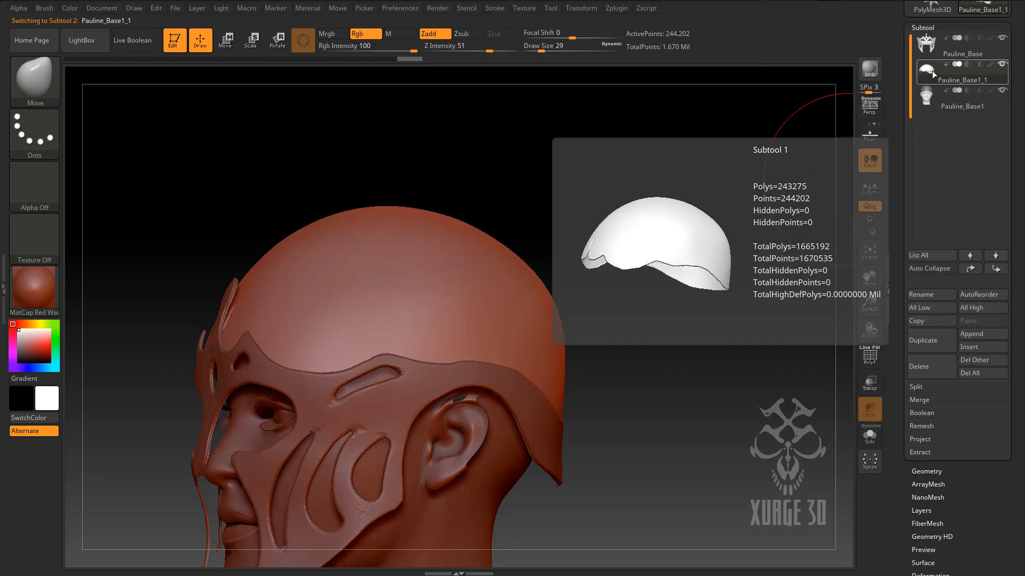
pyautogui.click(868, 362)
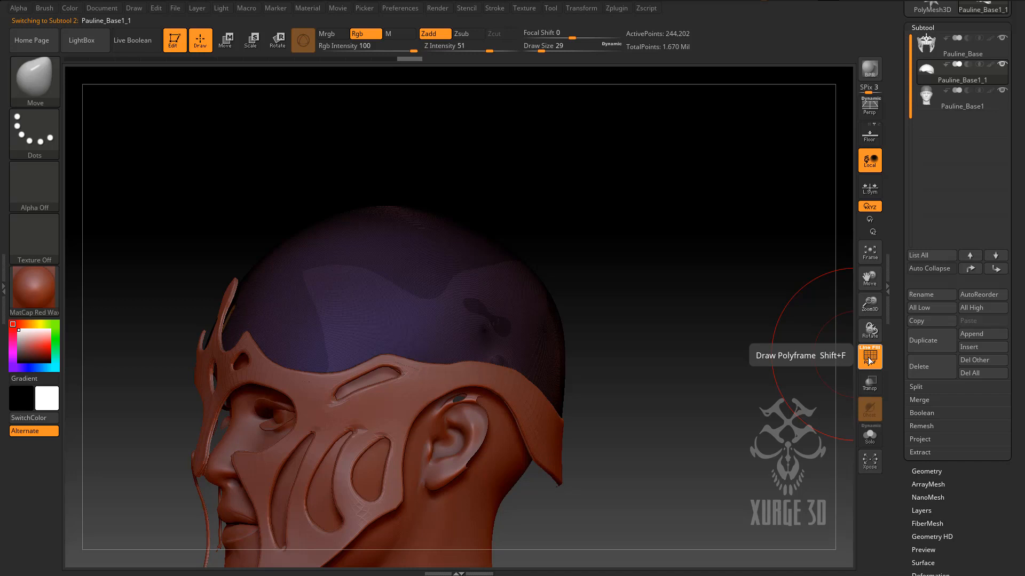
pyautogui.click(869, 361)
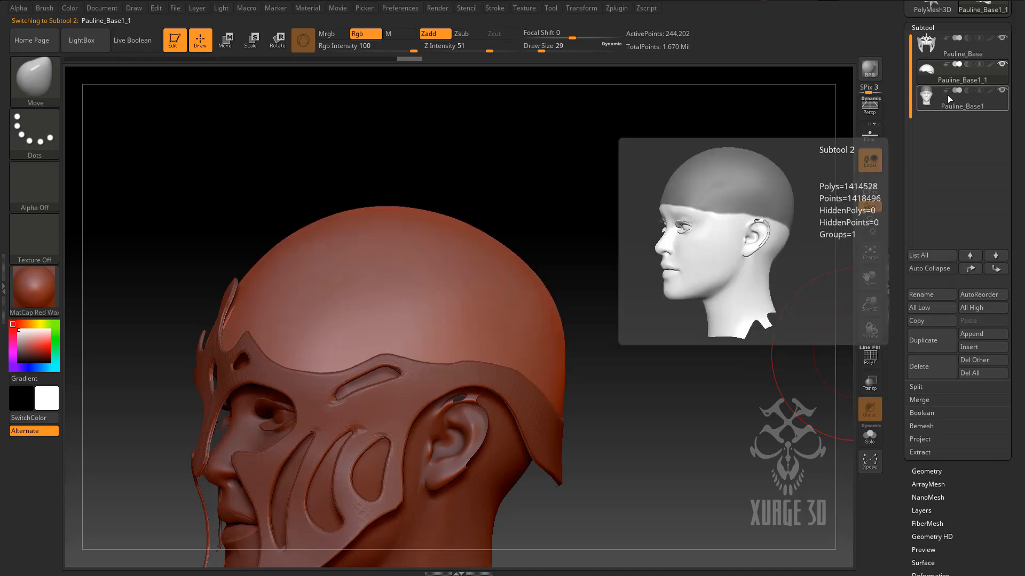
pyautogui.moveTo(933, 469); pyautogui.dragTo(933, 465)
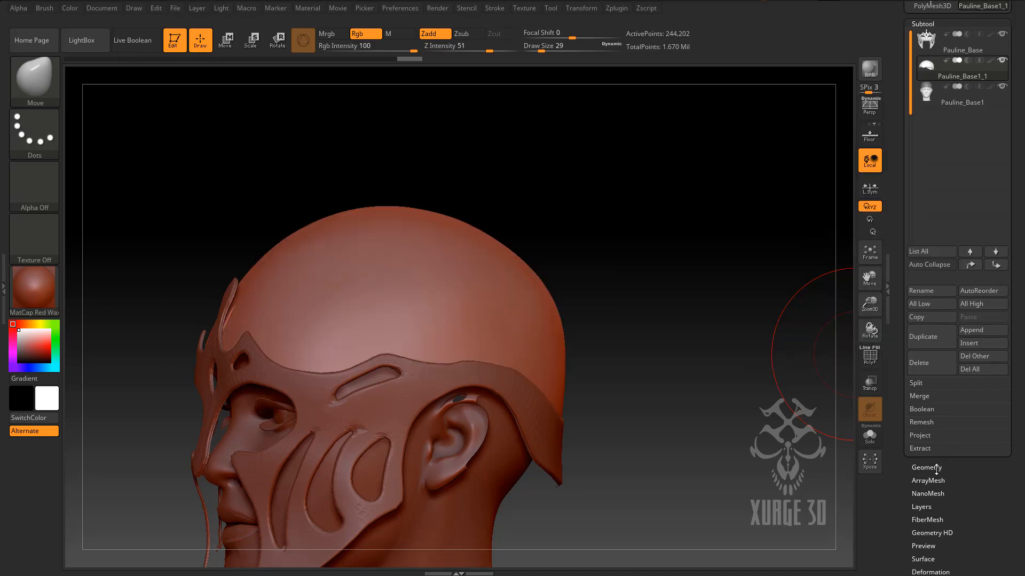
pyautogui.click(938, 467)
pyautogui.click(928, 460)
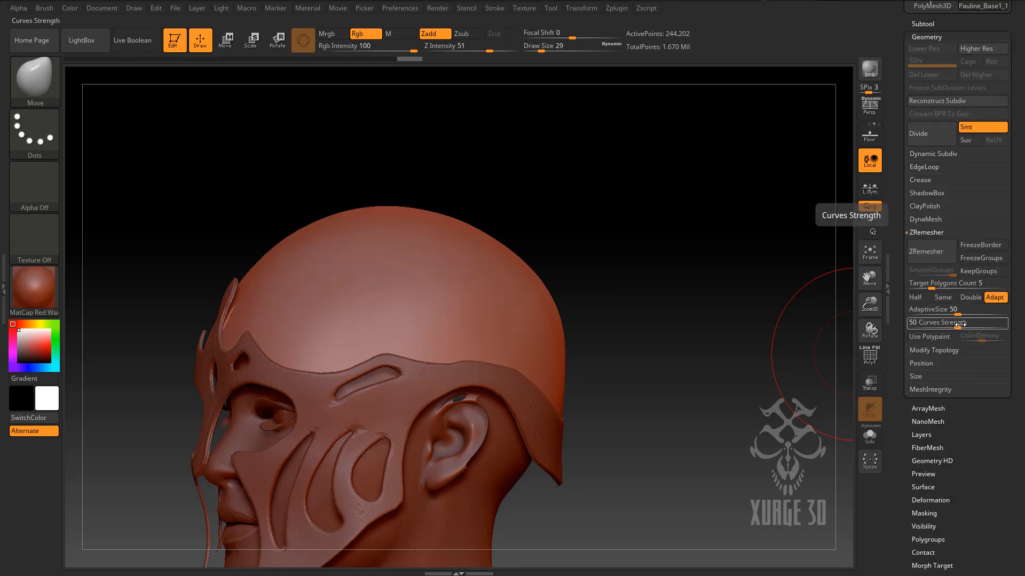
pyautogui.click(930, 284)
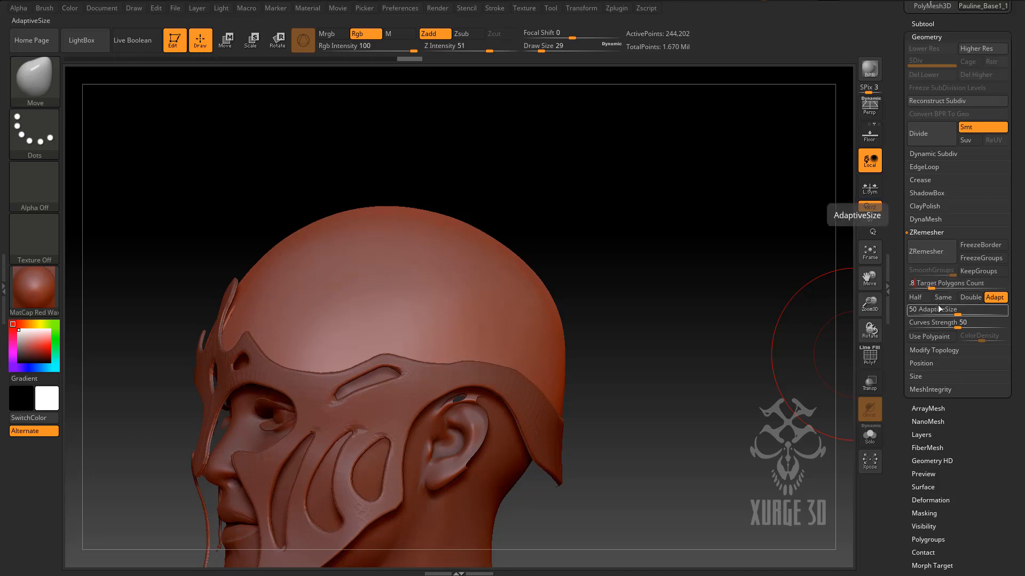
pyautogui.click(935, 257)
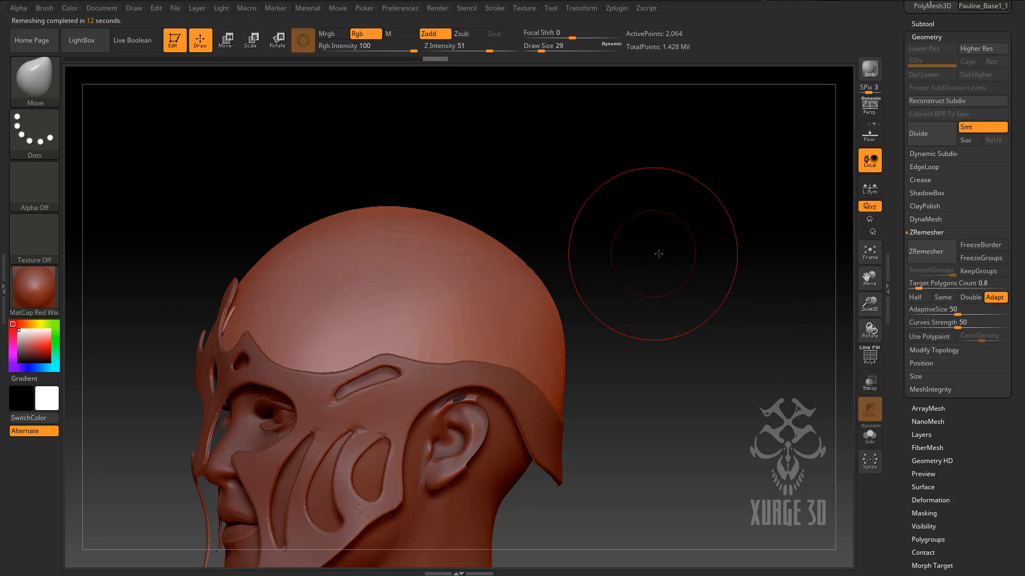
# Examine the remeshed cap together with the mask from the side, front and three-quarter views.
pyautogui.moveTo(578, 256); pyautogui.dragTo(593, 275)
pyautogui.keyDown('shift'); pyautogui.moveTo(653, 281); pyautogui.dragTo(655, 294); pyautogui.keyUp('shift')
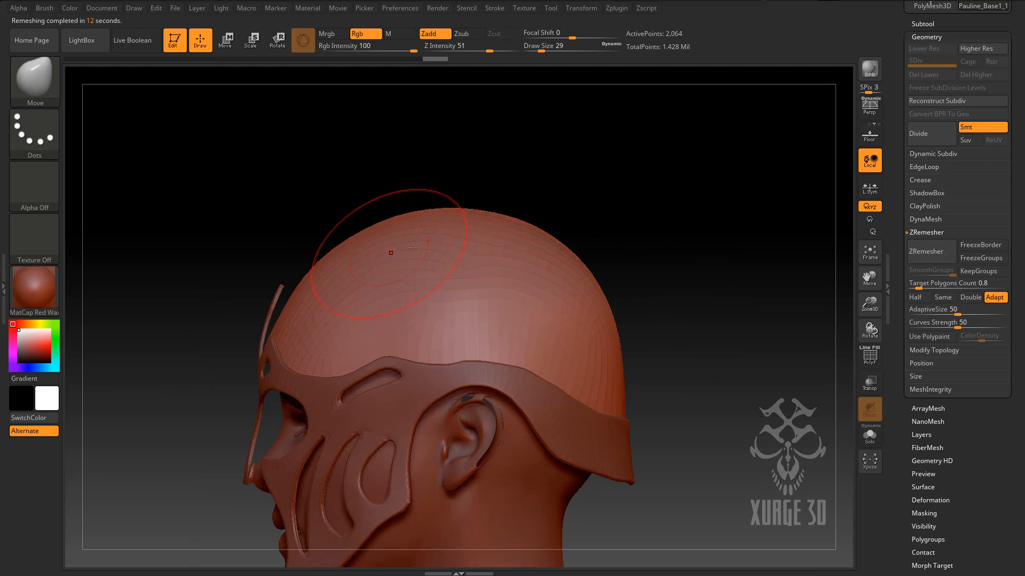
pyautogui.moveTo(580, 238); pyautogui.dragTo(704, 198)
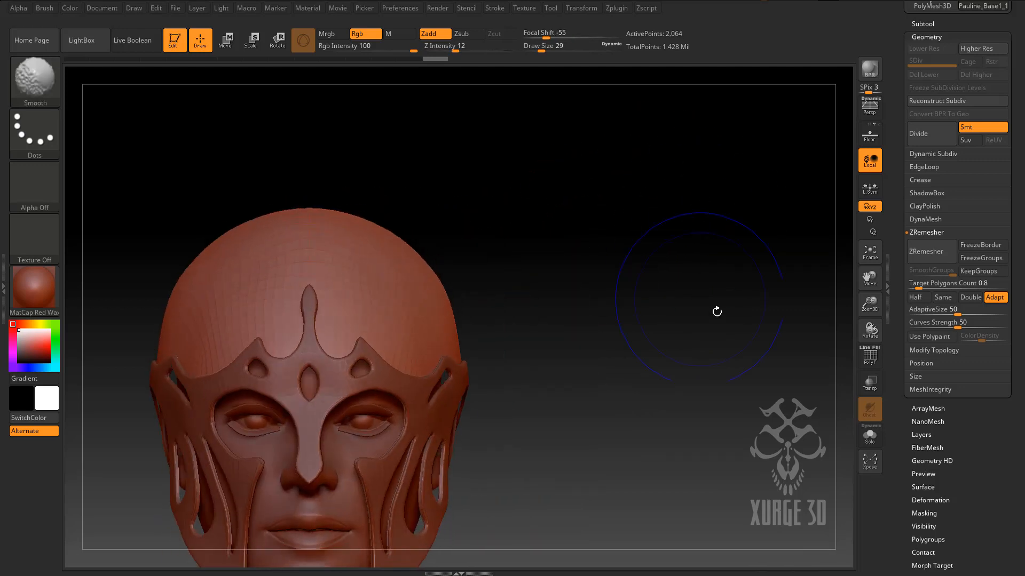
pyautogui.moveTo(869, 277); pyautogui.dragTo(926, 224)
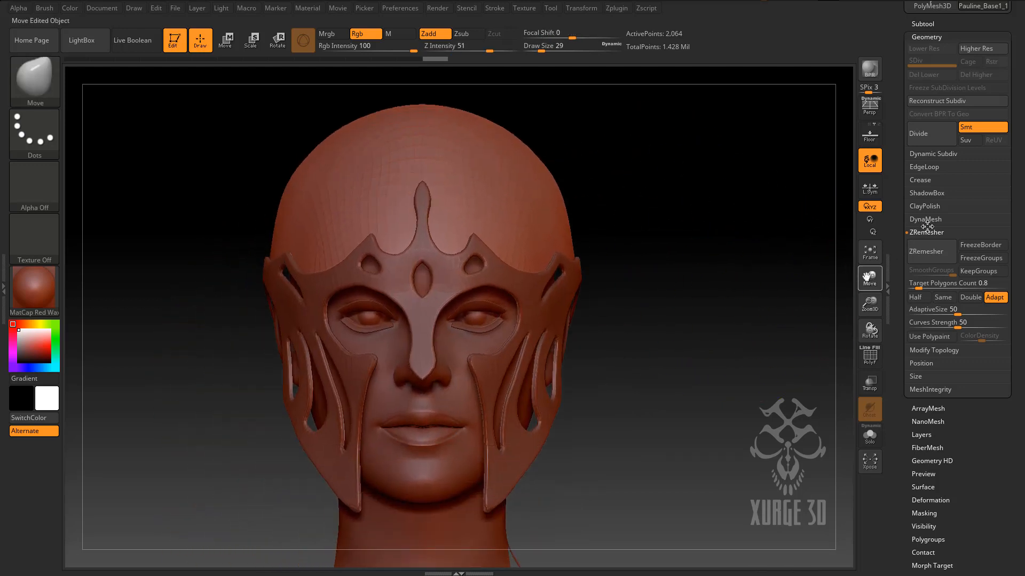
pyautogui.moveTo(870, 304); pyautogui.dragTo(838, 320)
pyautogui.moveTo(730, 334); pyautogui.dragTo(721, 330)
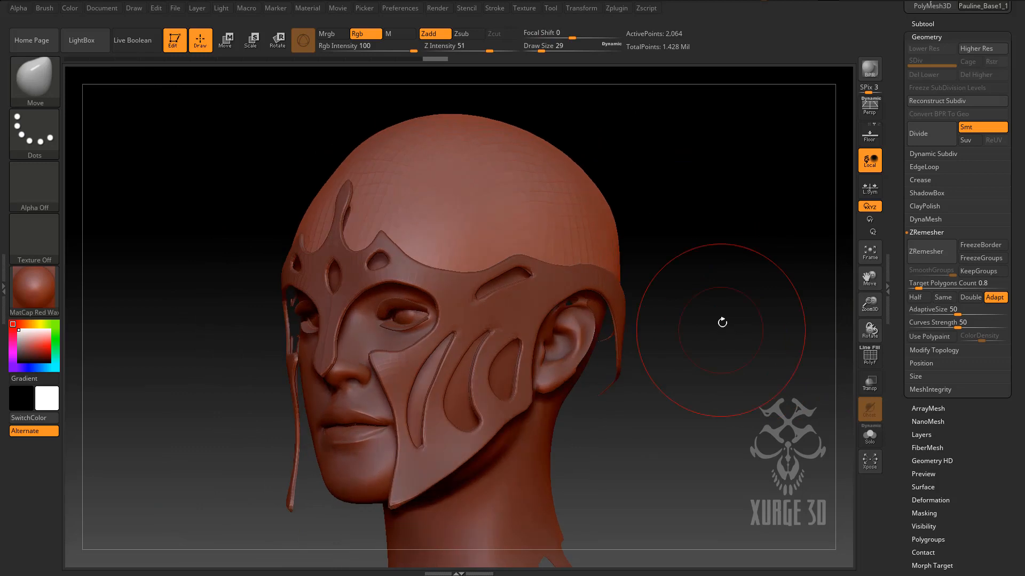
# Select the mask subtool Pauline_Base and merge it down with the cap subtool below it, accepting that this cannot be undone.
pyautogui.click(922, 24)
pyautogui.click(930, 43)
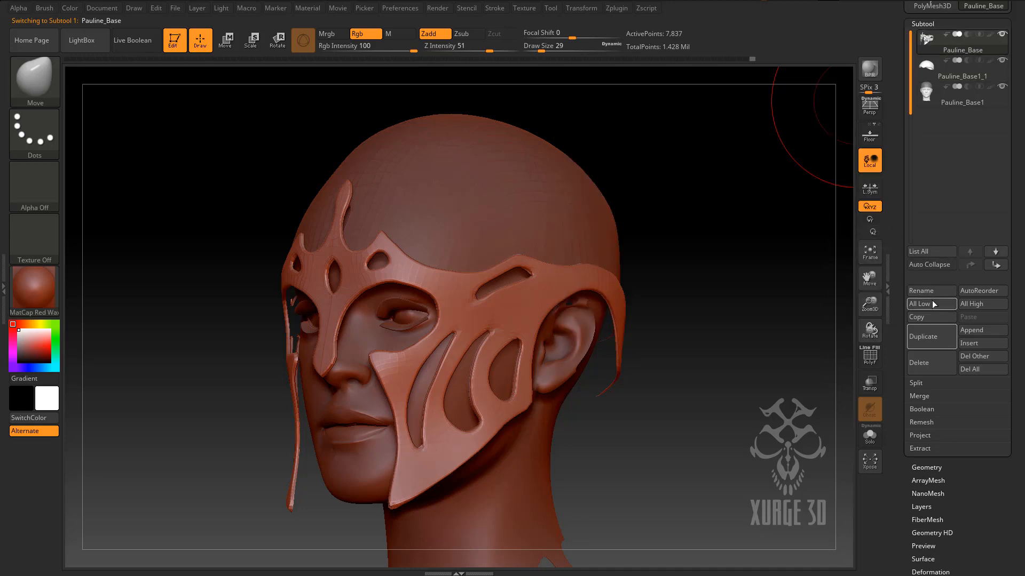
pyautogui.click(920, 397)
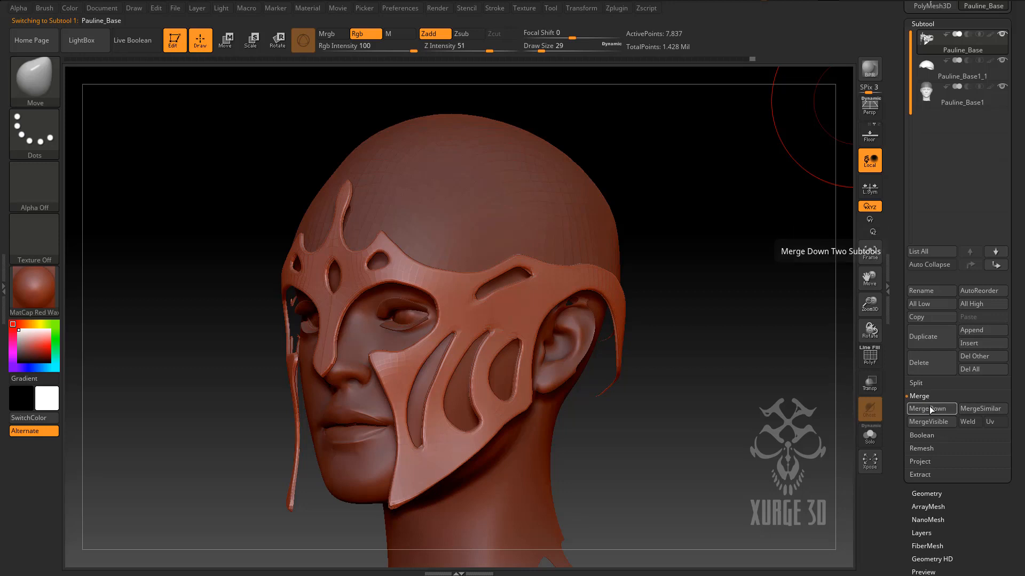
pyautogui.click(927, 408)
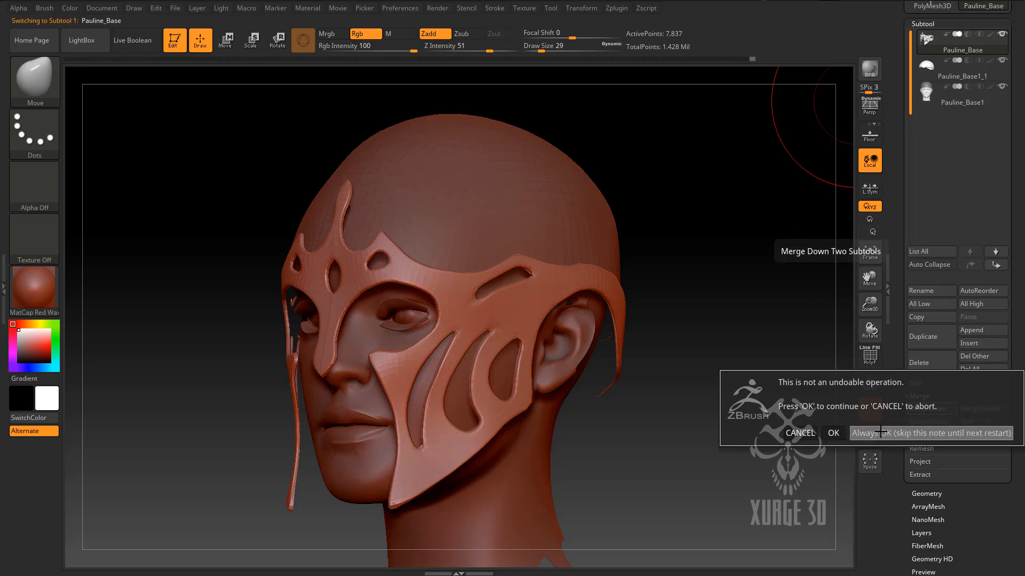
pyautogui.click(833, 433)
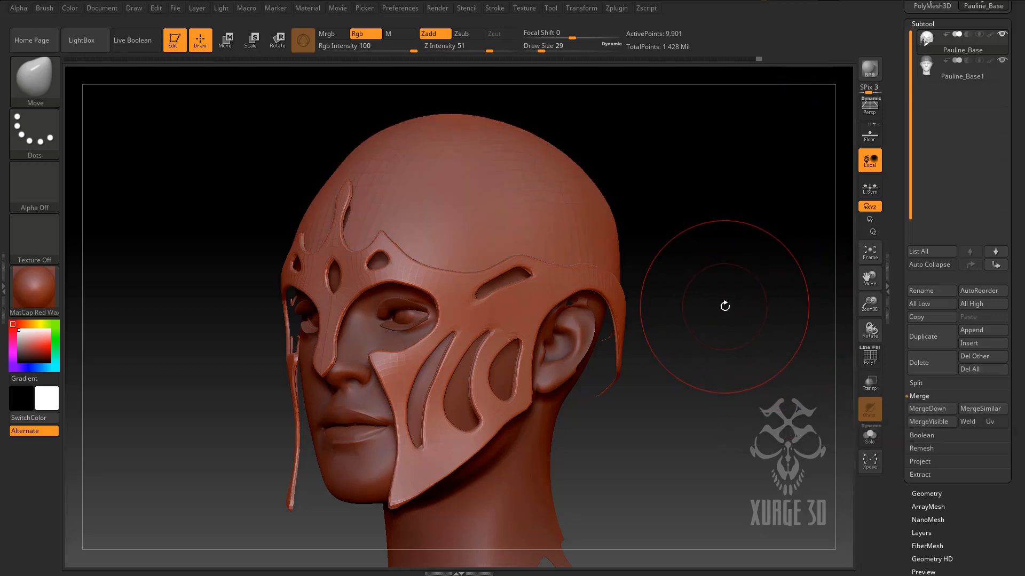
# Try to reposition the mask's forehead spike in side profile with the Move brush, and undo the attempt.
pyautogui.moveTo(713, 297)
pyautogui.mouseDown()
pyautogui.moveTo(700, 297)
pyautogui.moveTo(698, 309)
pyautogui.mouseUp()
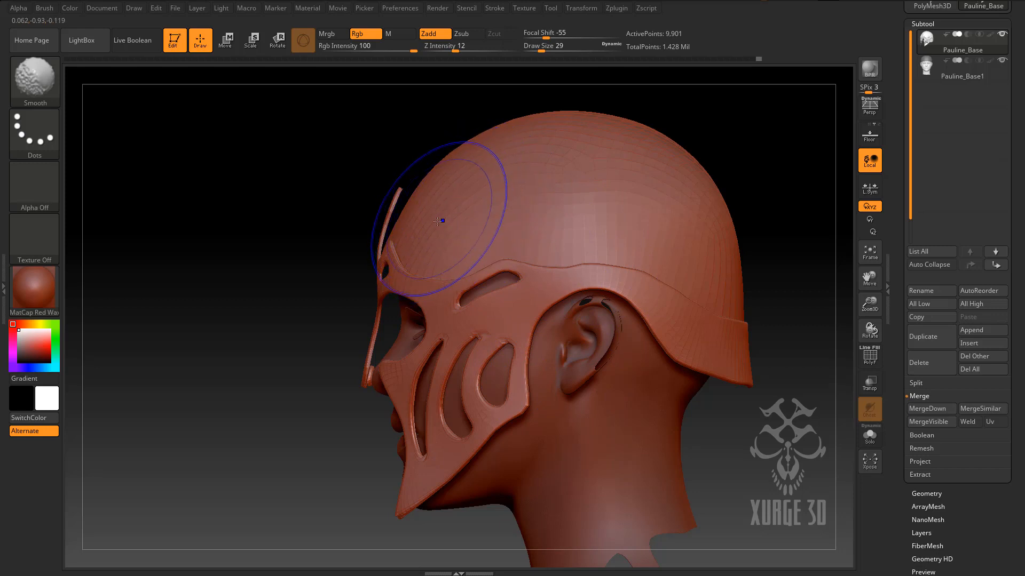
pyautogui.press('shift')
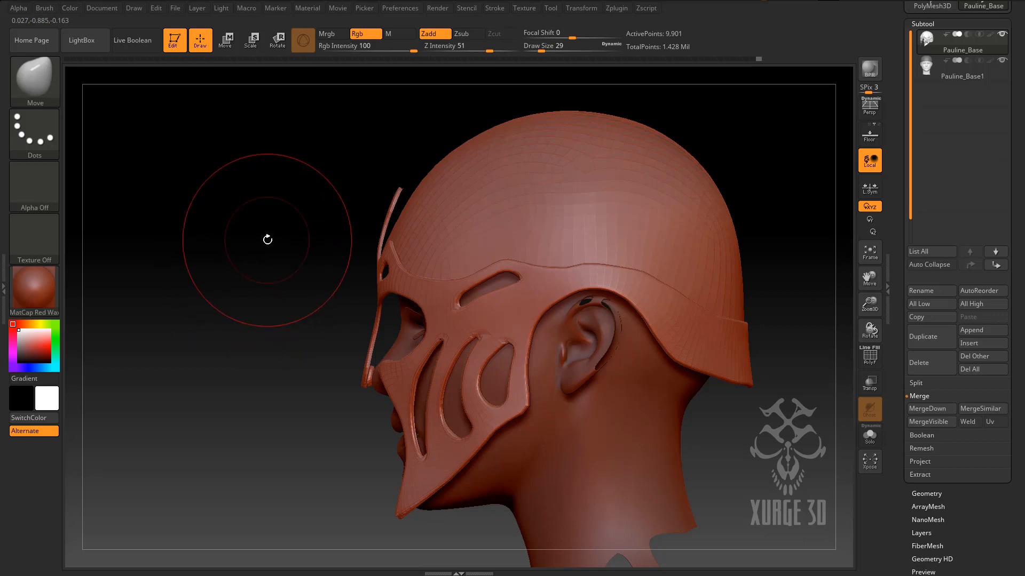
pyautogui.click(36, 78)
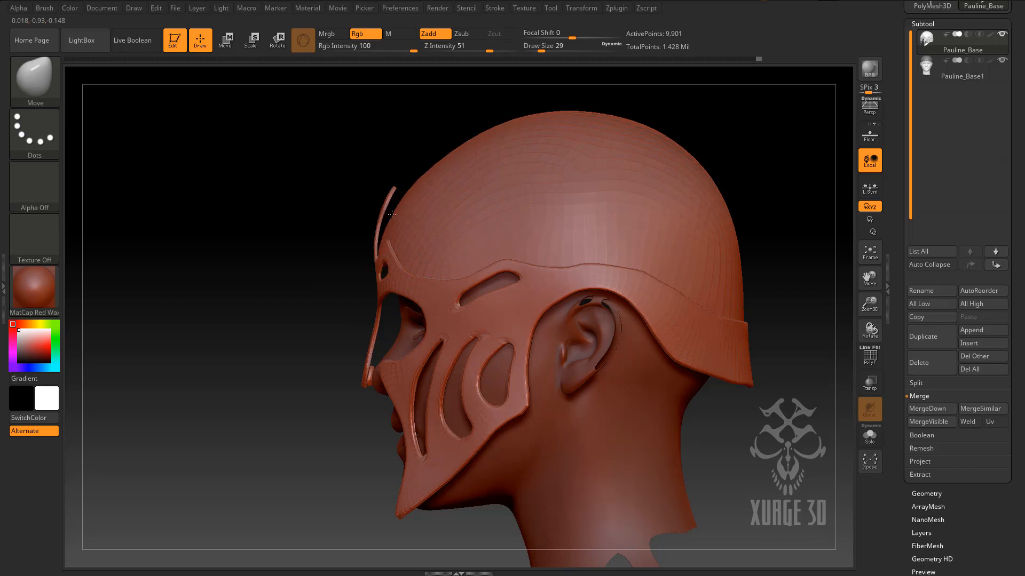
pyautogui.moveTo(401, 210); pyautogui.dragTo(410, 207)
pyautogui.hotkey('ctrl', 'z')
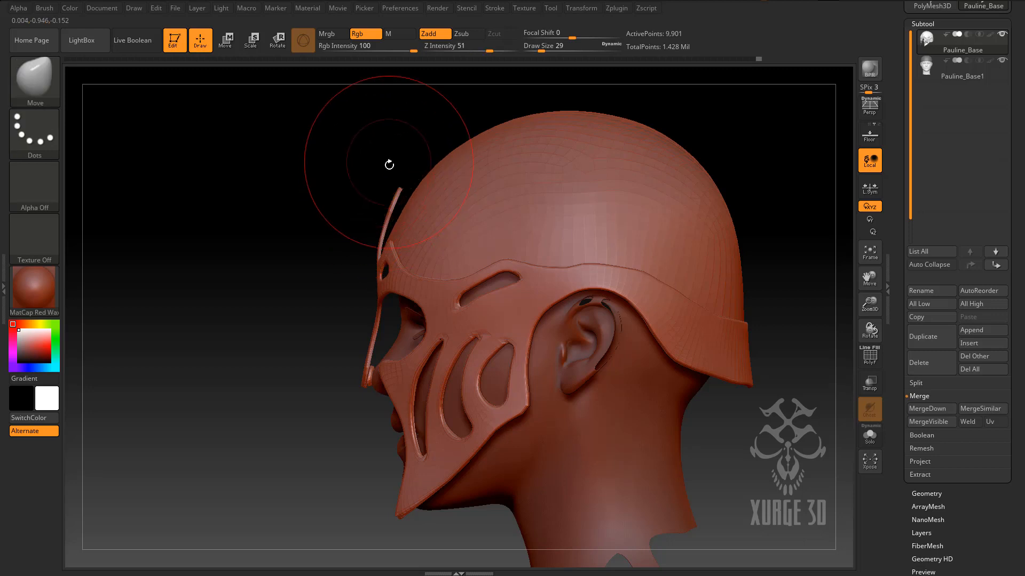
# Adjust the side contour of the skull cap from the front with the Move Topological brush.
pyautogui.click(36, 92)
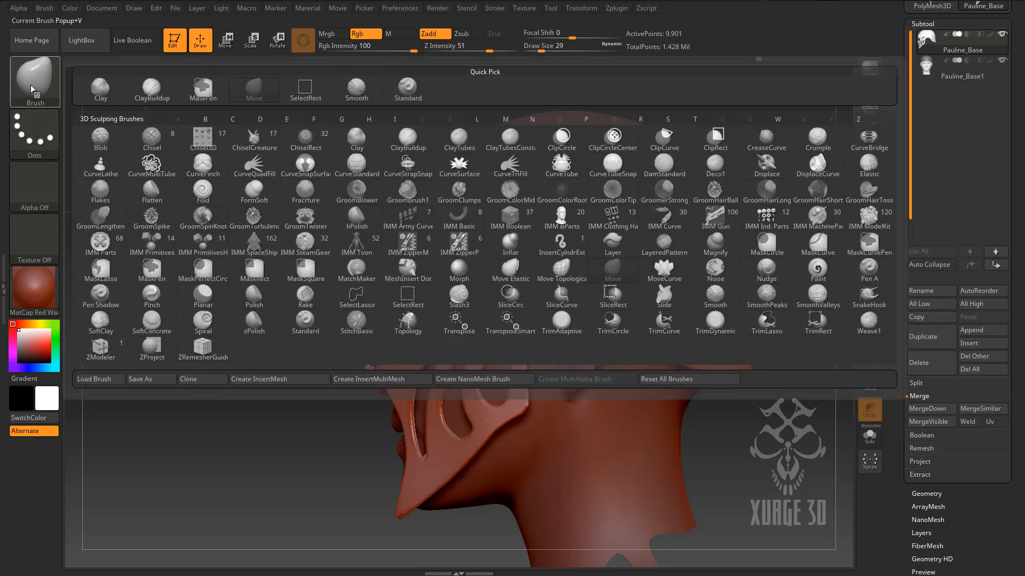
pyautogui.click(562, 272)
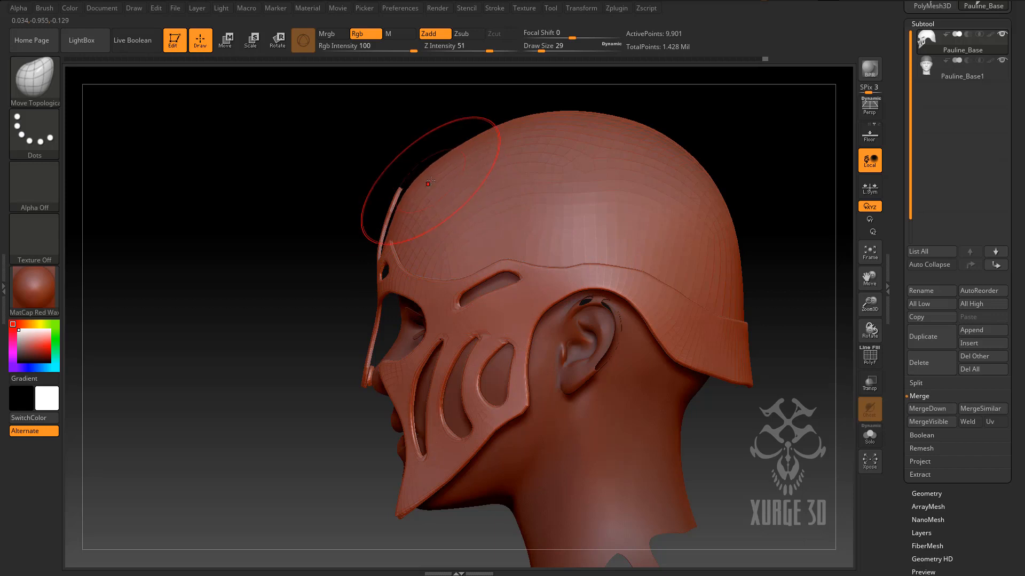
pyautogui.moveTo(338, 226); pyautogui.dragTo(382, 224)
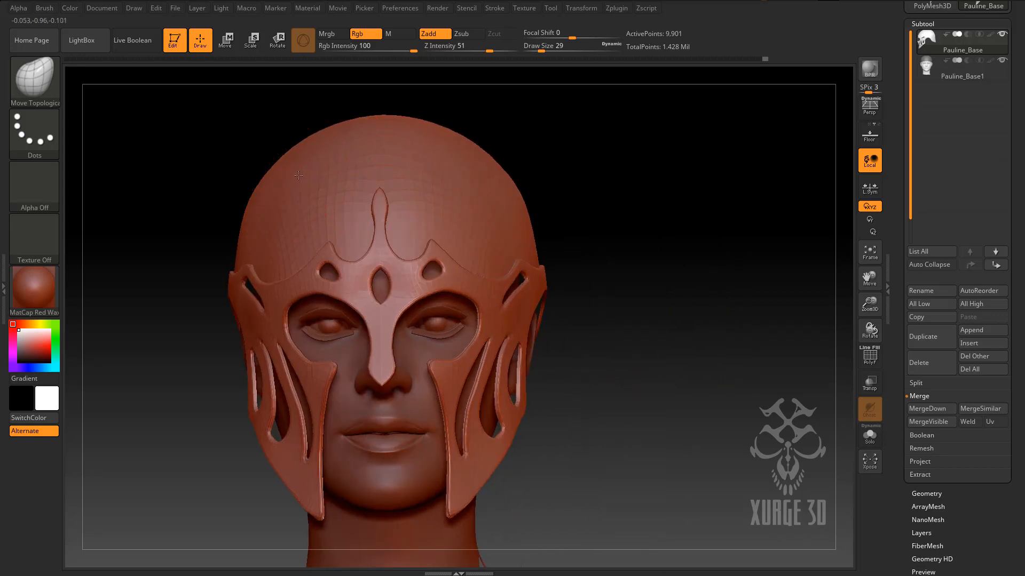
pyautogui.moveTo(299, 176); pyautogui.dragTo(294, 177)
pyautogui.moveTo(261, 235); pyautogui.dragTo(260, 237)
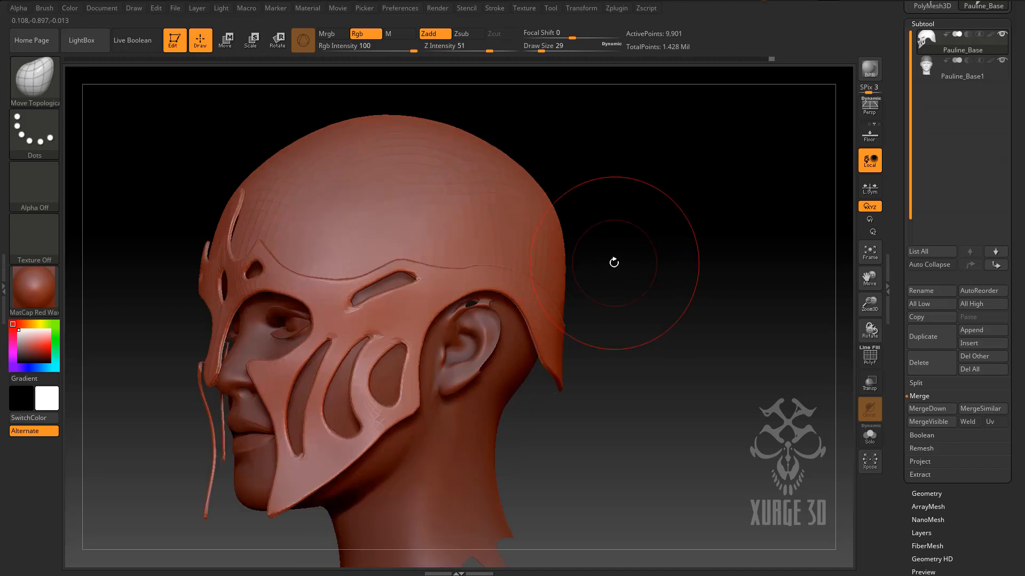
# With the Move brush in side profile, extend the cheek guard's tip downward, push its rear edge backward and adjust the nose guard.
pyautogui.click(30, 80)
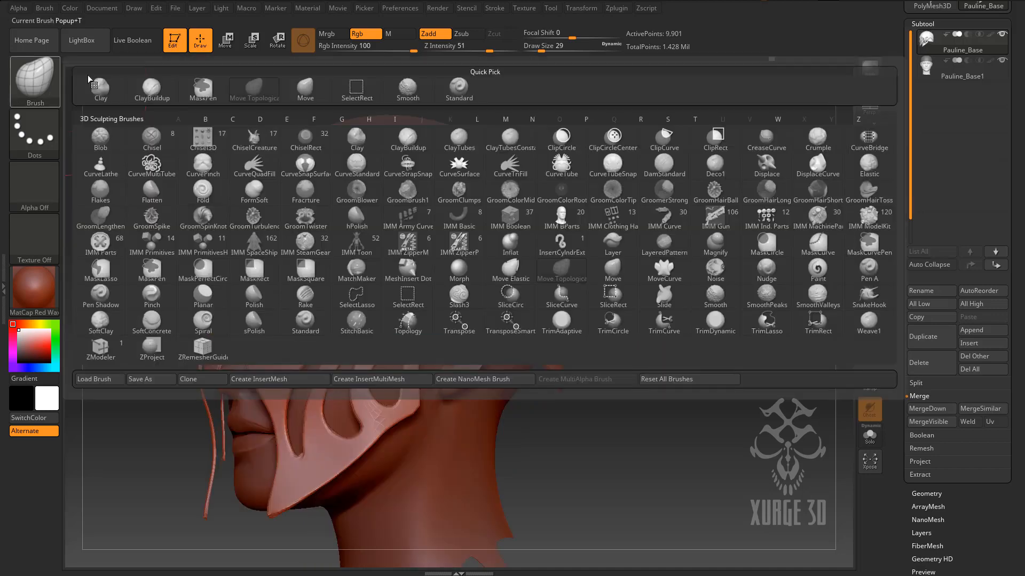
pyautogui.click(310, 93)
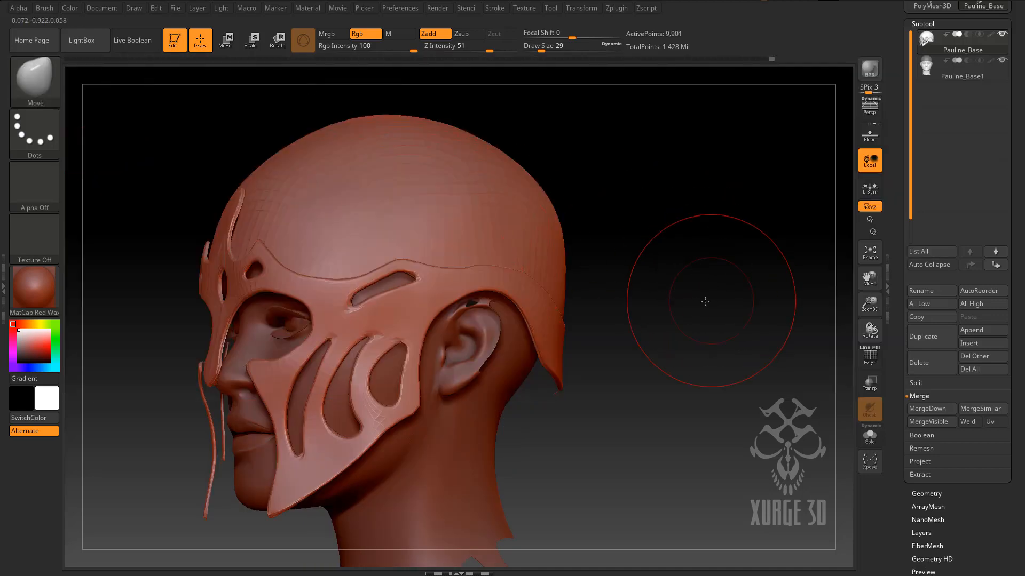
pyautogui.keyDown('shift'); pyautogui.moveTo(710, 299); pyautogui.dragTo(671, 316); pyautogui.keyUp('shift')
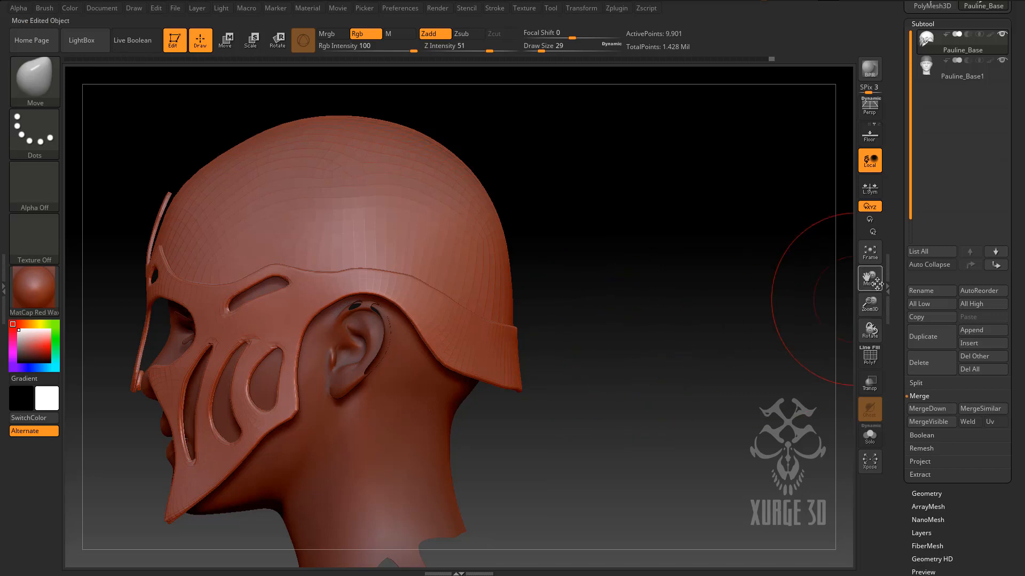
pyautogui.moveTo(870, 302); pyautogui.dragTo(1000, 296)
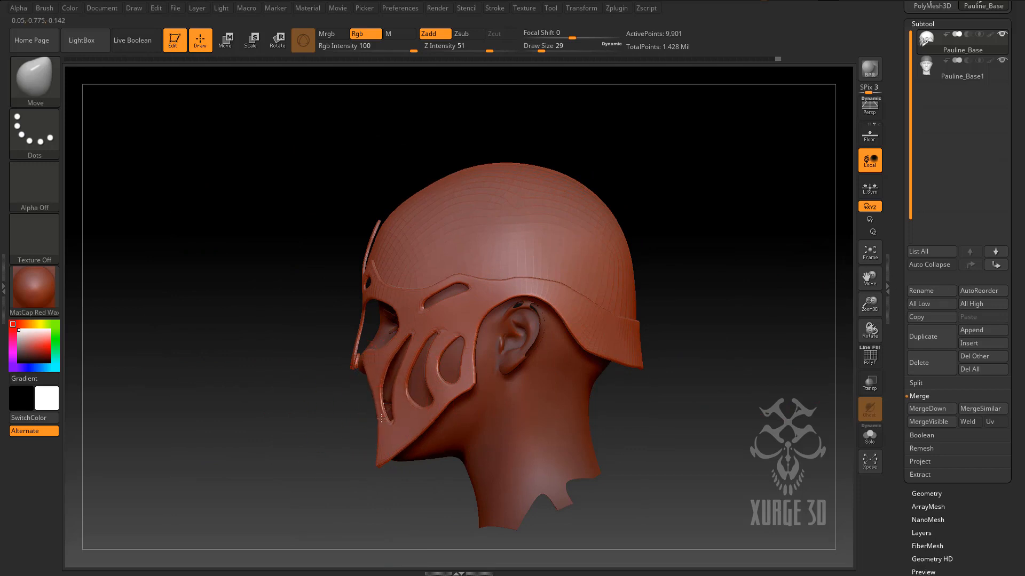
pyautogui.moveTo(382, 462); pyautogui.dragTo(371, 486)
pyautogui.moveTo(420, 439)
pyautogui.mouseDown()
pyautogui.moveTo(445, 417)
pyautogui.moveTo(448, 437)
pyautogui.mouseUp()
pyautogui.moveTo(360, 324); pyautogui.dragTo(369, 325)
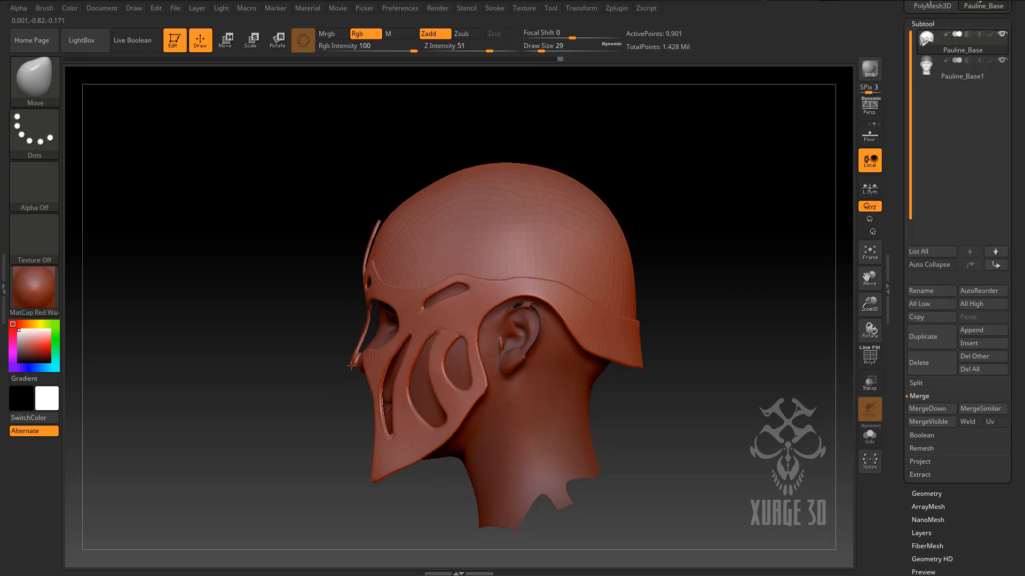
pyautogui.moveTo(351, 366); pyautogui.dragTo(350, 366)
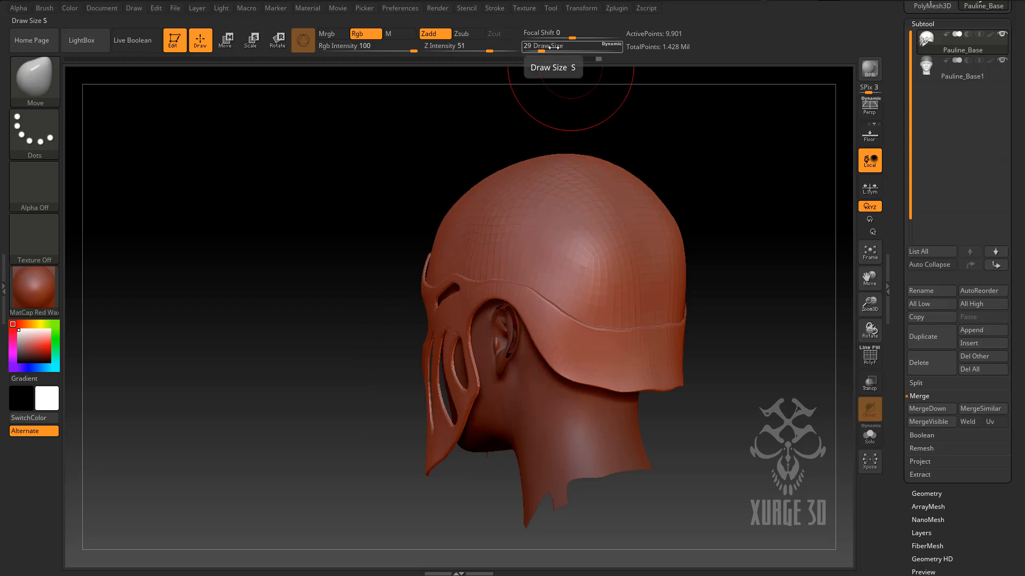
# Set the Move brush's draw size to 10 and isolate the mask by hiding the skull cap.
pyautogui.click(554, 46)
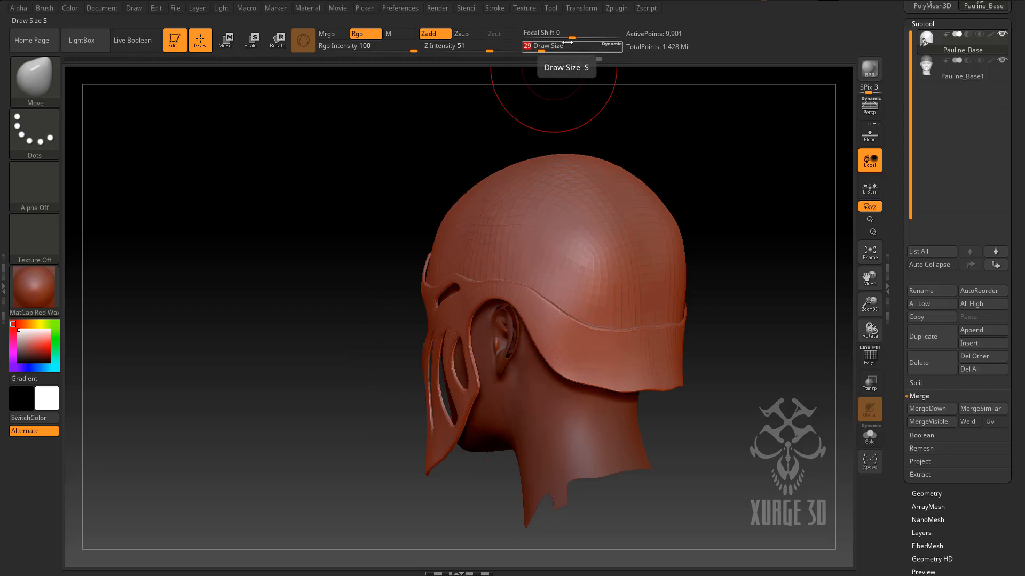
pyautogui.write('10')
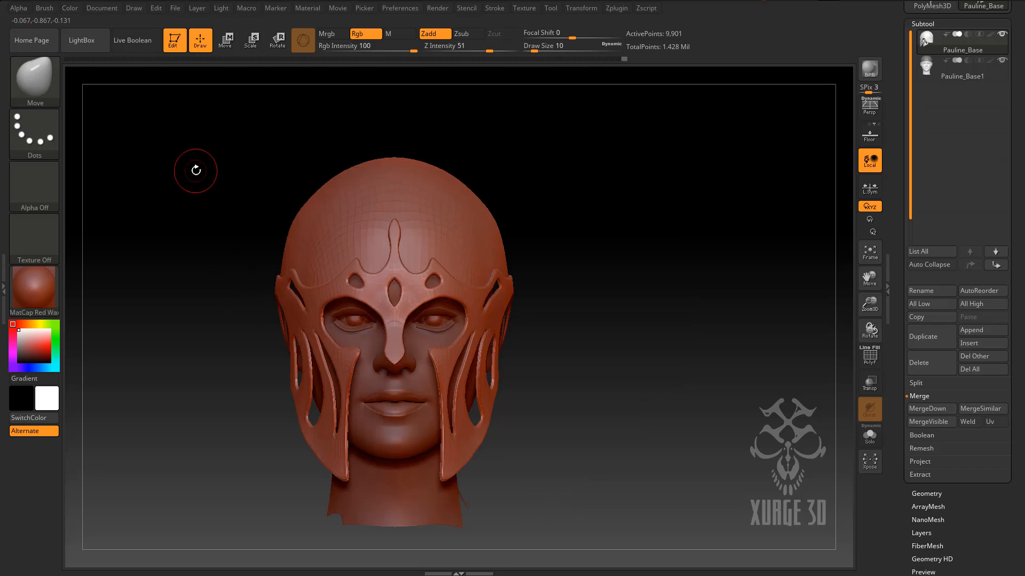
pyautogui.hotkey('ctrl', 'shift')
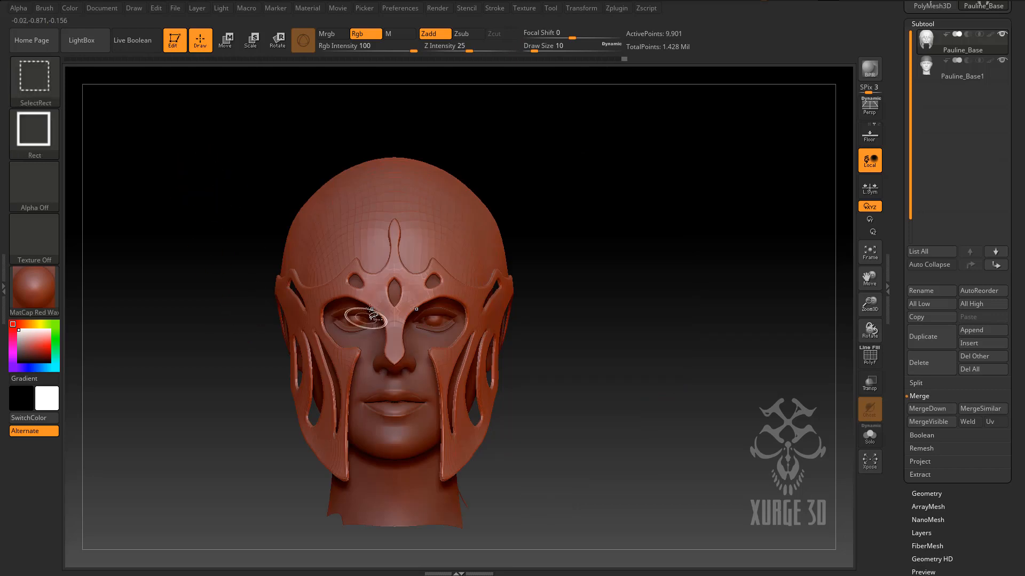
pyautogui.keyDown('ctrl'); pyautogui.keyDown('shift'); pyautogui.click(377, 295); pyautogui.keyUp('shift'); pyautogui.keyUp('ctrl')
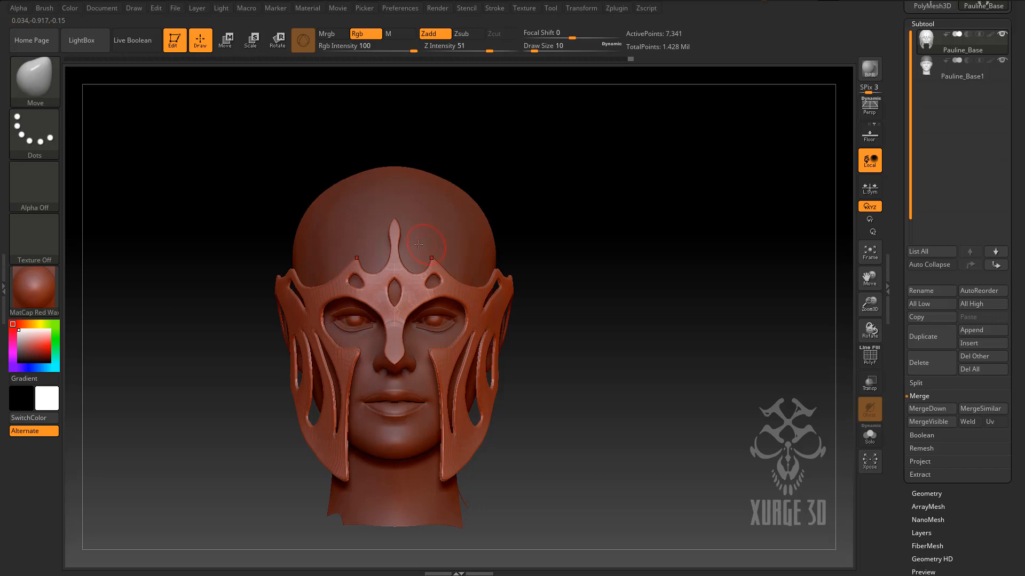
# Sculpt raised rims along the mask's brow, nose guard and forehead openings with the Standard brush at draw size 3.
pyautogui.click(33, 70)
pyautogui.click(457, 94)
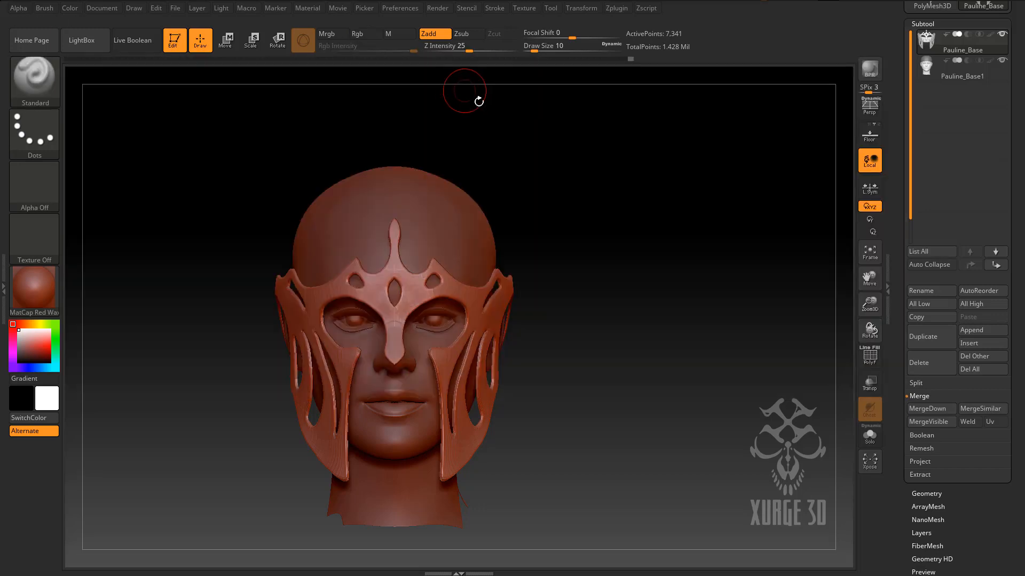
pyautogui.moveTo(558, 51); pyautogui.dragTo(555, 49)
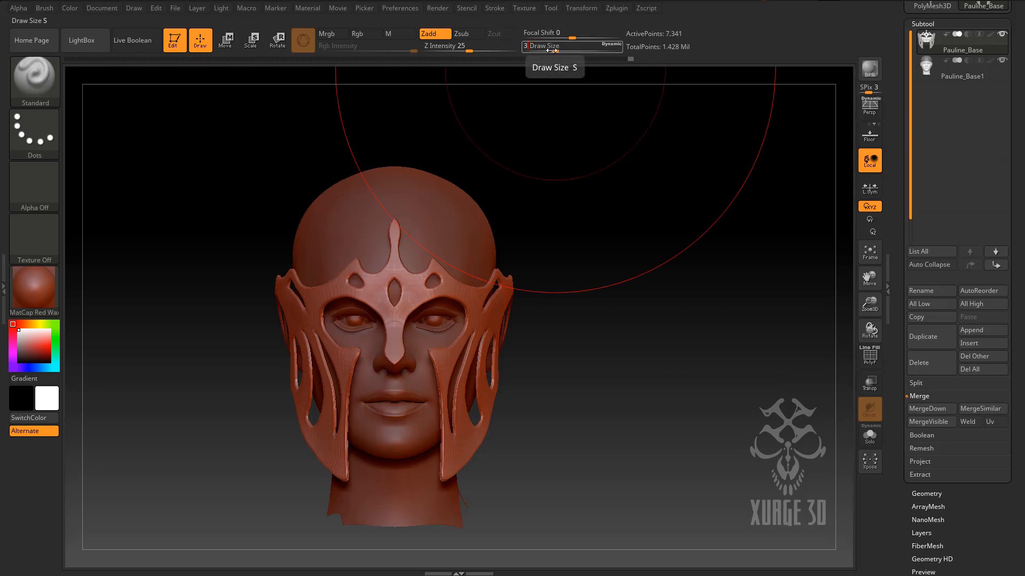
pyautogui.press('Return')
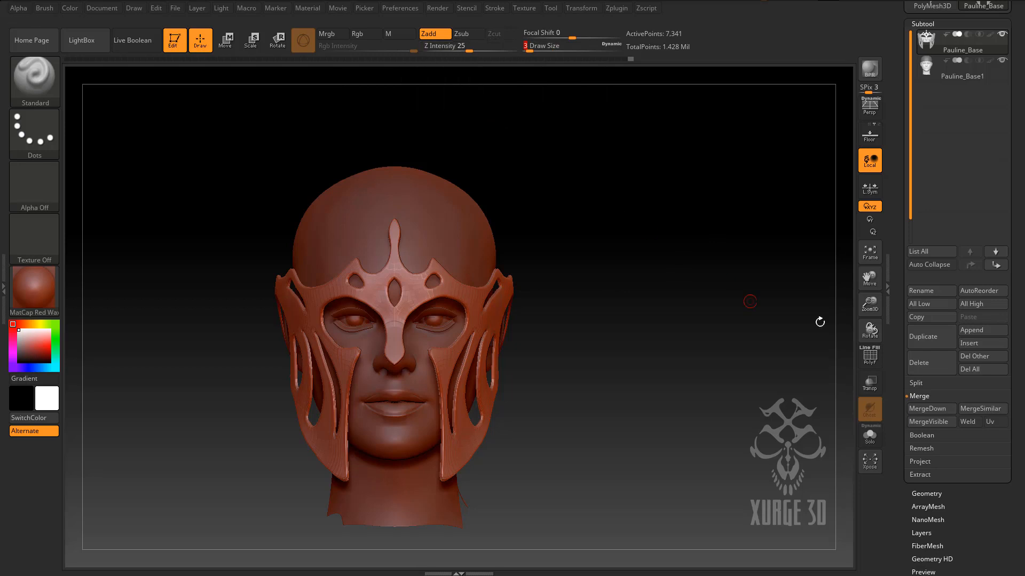
pyautogui.moveTo(870, 307); pyautogui.dragTo(870, 382)
pyautogui.moveTo(800, 373)
pyautogui.mouseDown()
pyautogui.moveTo(496, 299)
pyautogui.moveTo(451, 368)
pyautogui.moveTo(439, 378)
pyautogui.moveTo(480, 330)
pyautogui.moveTo(457, 333)
pyautogui.moveTo(435, 368)
pyautogui.moveTo(398, 483)
pyautogui.mouseUp()
pyautogui.moveTo(504, 302)
pyautogui.mouseDown()
pyautogui.moveTo(550, 292)
pyautogui.moveTo(608, 306)
pyautogui.mouseUp()
pyautogui.moveTo(640, 364)
pyautogui.mouseDown()
pyautogui.moveTo(631, 396)
pyautogui.moveTo(590, 436)
pyautogui.mouseUp()
pyautogui.moveTo(444, 272)
pyautogui.mouseDown()
pyautogui.moveTo(443, 311)
pyautogui.moveTo(422, 337)
pyautogui.mouseUp()
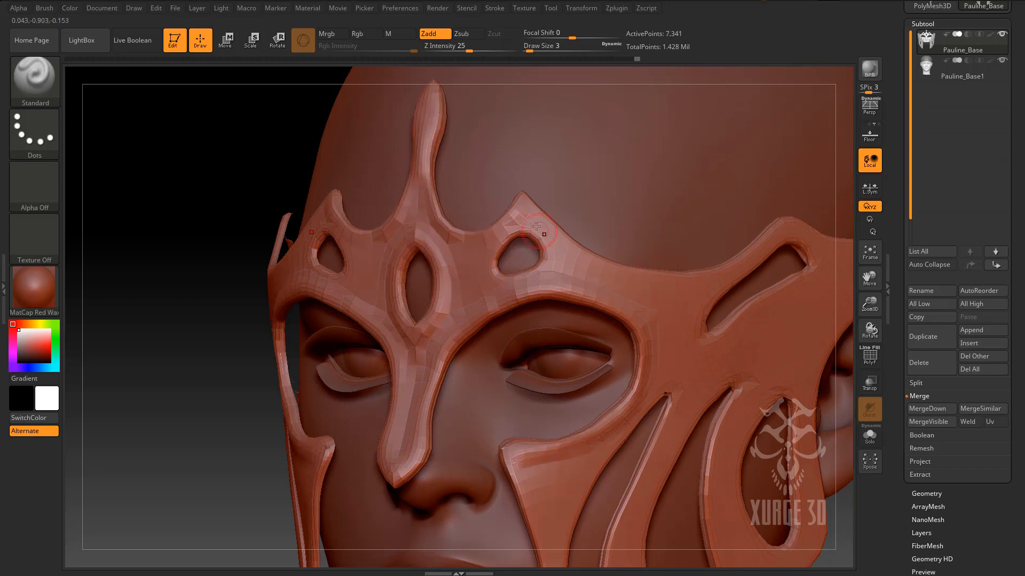
pyautogui.moveTo(521, 207)
pyautogui.mouseDown()
pyautogui.moveTo(560, 246)
pyautogui.moveTo(668, 276)
pyautogui.moveTo(715, 269)
pyautogui.moveTo(770, 230)
pyautogui.mouseUp()
# Continue the raised rims along the cheek guard's edges, its cutouts and the temple and ear openings.
pyautogui.moveTo(715, 293)
pyautogui.mouseDown()
pyautogui.moveTo(691, 328)
pyautogui.moveTo(739, 347)
pyautogui.mouseUp()
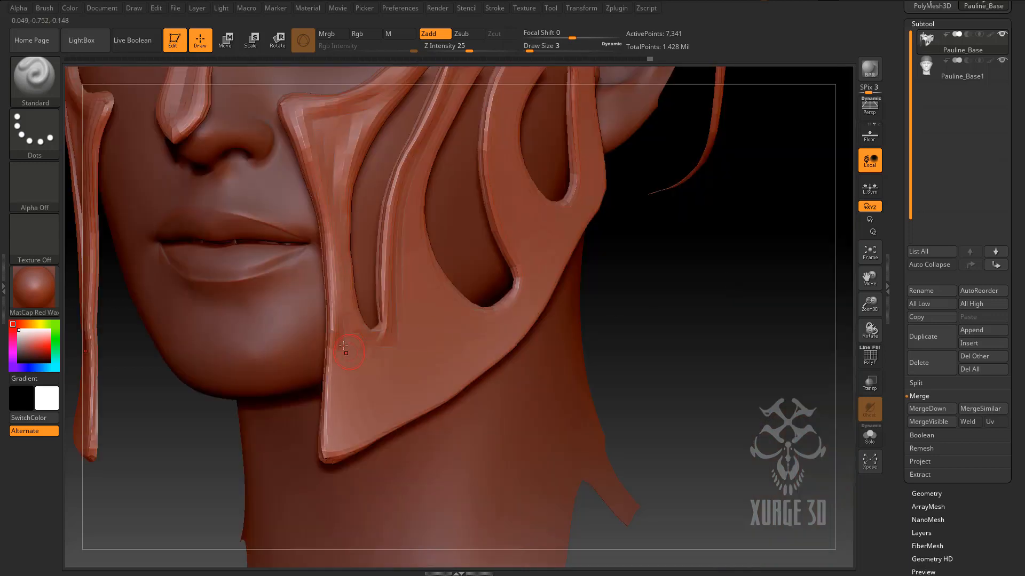
pyautogui.moveTo(331, 324)
pyautogui.mouseDown()
pyautogui.moveTo(333, 454)
pyautogui.moveTo(422, 419)
pyautogui.moveTo(498, 352)
pyautogui.moveTo(583, 197)
pyautogui.mouseUp()
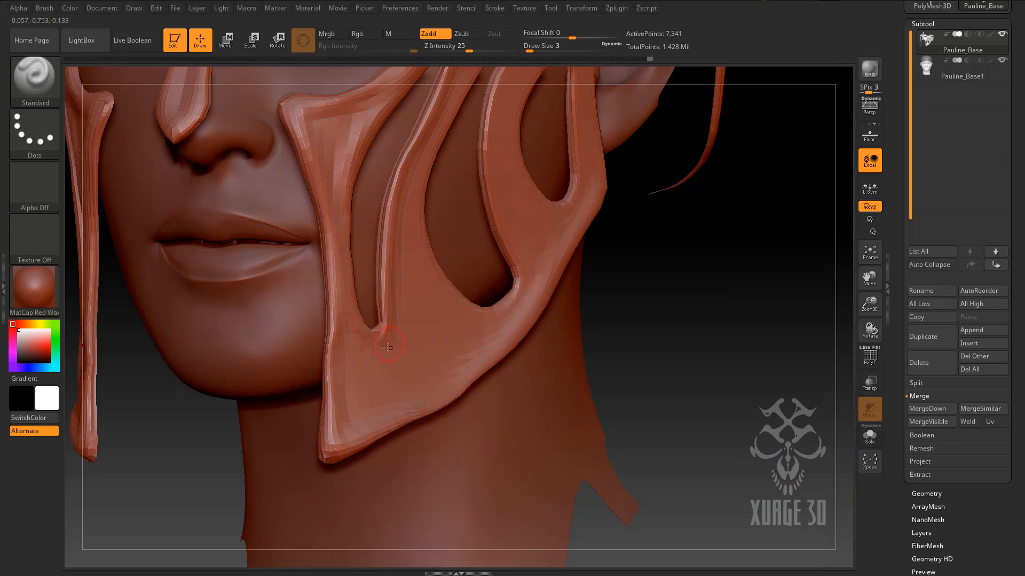
pyautogui.moveTo(457, 301)
pyautogui.mouseDown()
pyautogui.moveTo(513, 299)
pyautogui.moveTo(517, 239)
pyautogui.mouseUp()
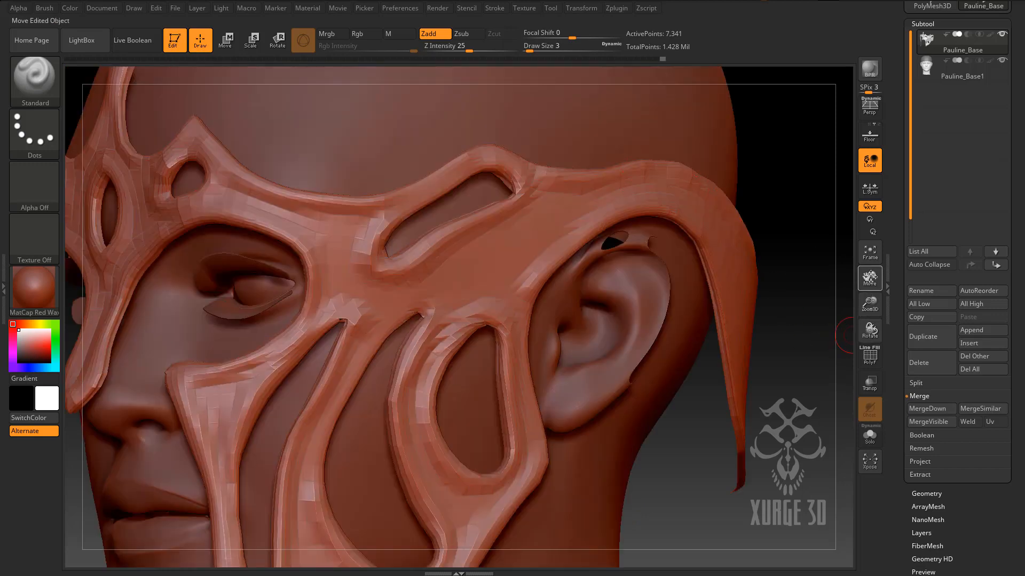
pyautogui.moveTo(870, 278); pyautogui.dragTo(816, 184)
pyautogui.moveTo(716, 415); pyautogui.dragTo(582, 376)
pyautogui.moveTo(872, 275); pyautogui.dragTo(768, 339)
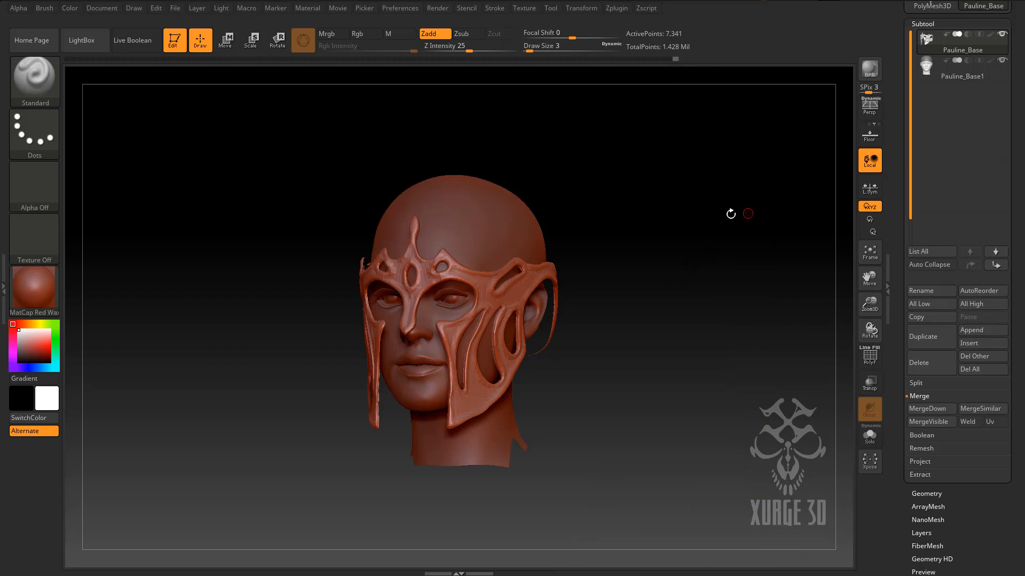
# Unhide the skull cap and bring the complete helmet into a close front view.
pyautogui.keyDown('ctrl'); pyautogui.keyDown('shift'); pyautogui.click(714, 240); pyautogui.keyUp('shift'); pyautogui.keyUp('ctrl')
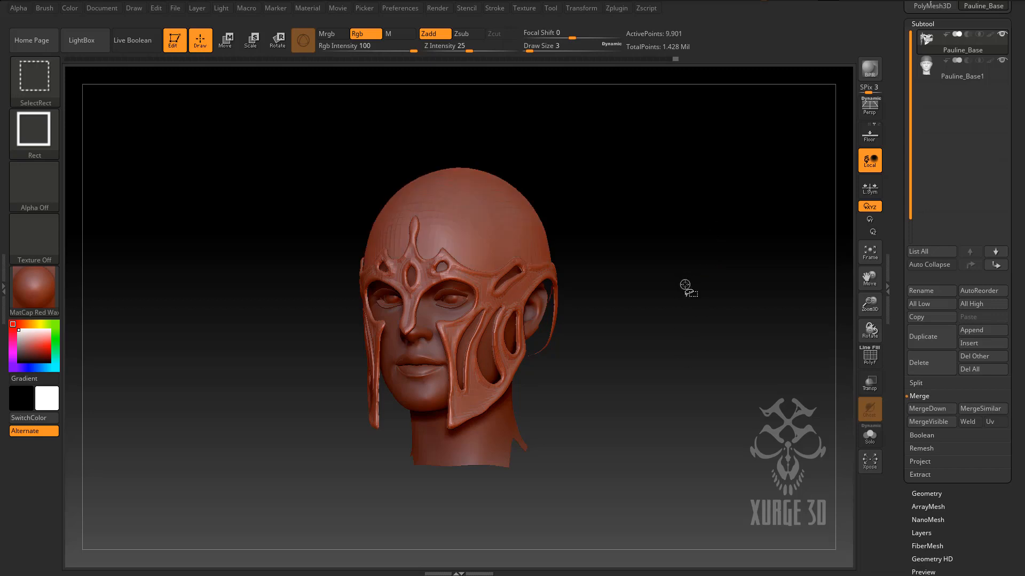
pyautogui.press('shift')
pyautogui.moveTo(667, 394); pyautogui.dragTo(681, 394)
pyautogui.hotkey('ctrl', 'shift')
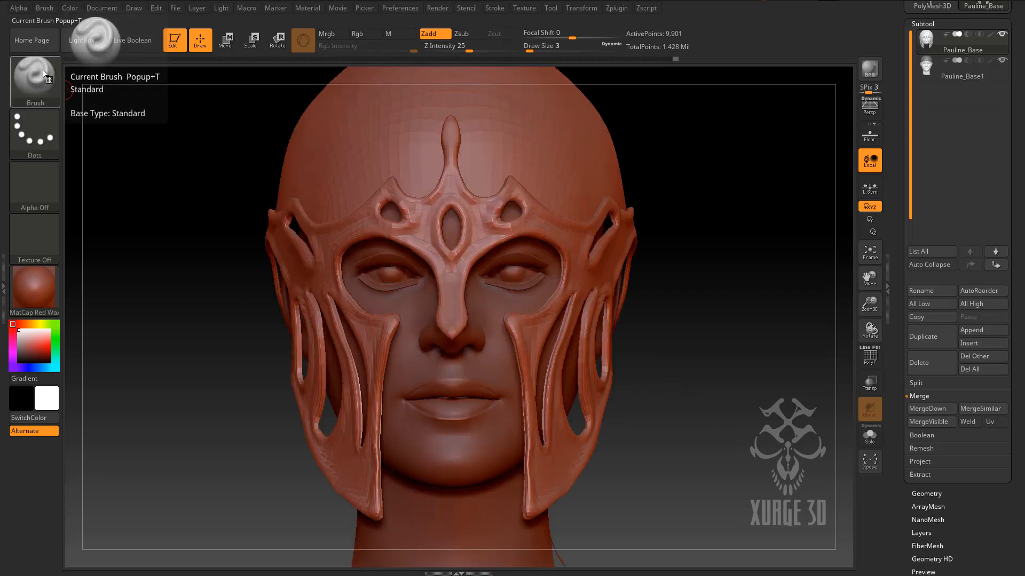
# Push the mask's temple edges inward against the cap with the Move brush at draw size 46.
pyautogui.click(41, 76)
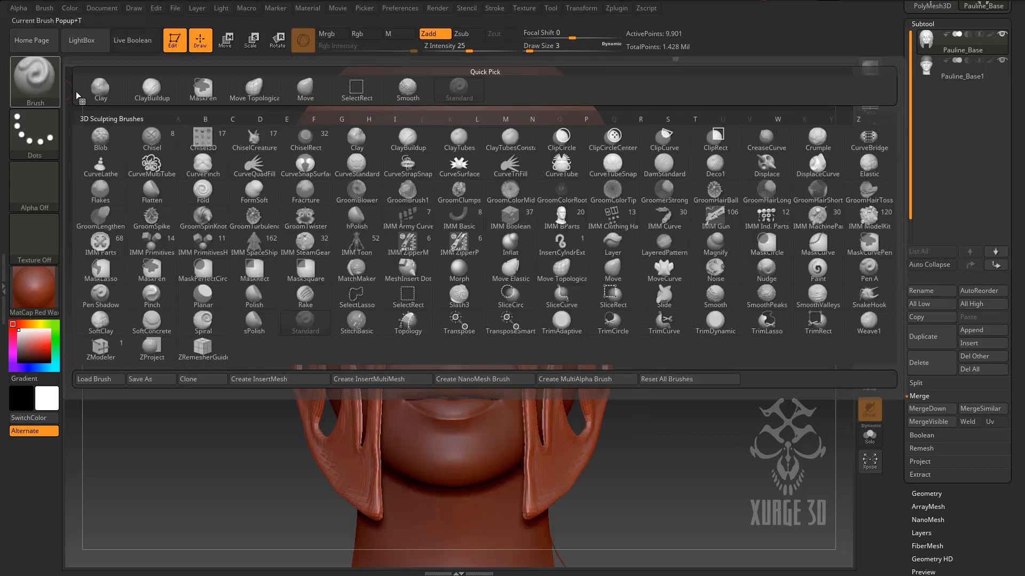
pyautogui.click(295, 94)
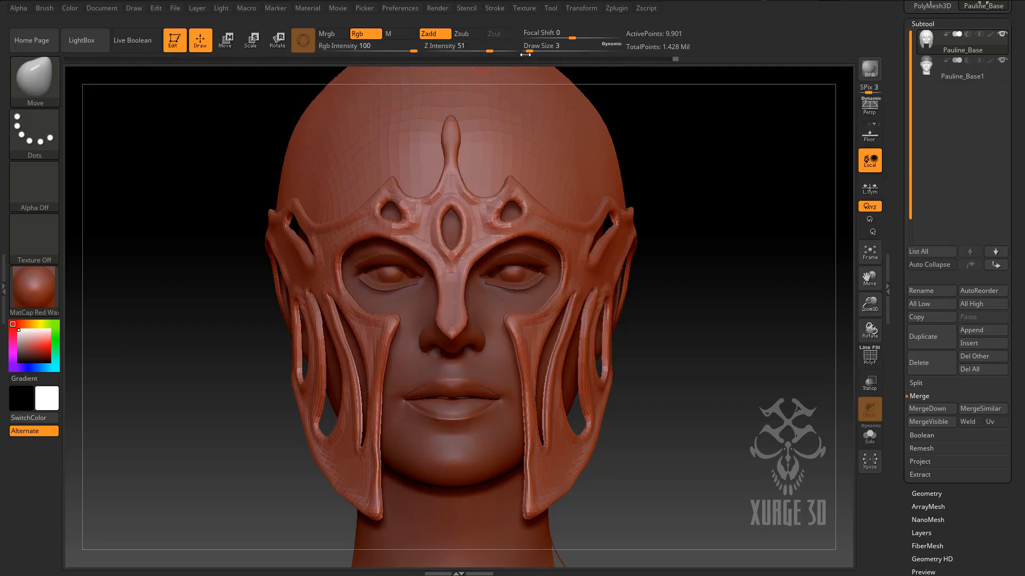
pyautogui.moveTo(537, 51); pyautogui.dragTo(547, 51)
pyautogui.moveTo(629, 221); pyautogui.dragTo(604, 218)
pyautogui.moveTo(730, 265); pyautogui.dragTo(711, 270)
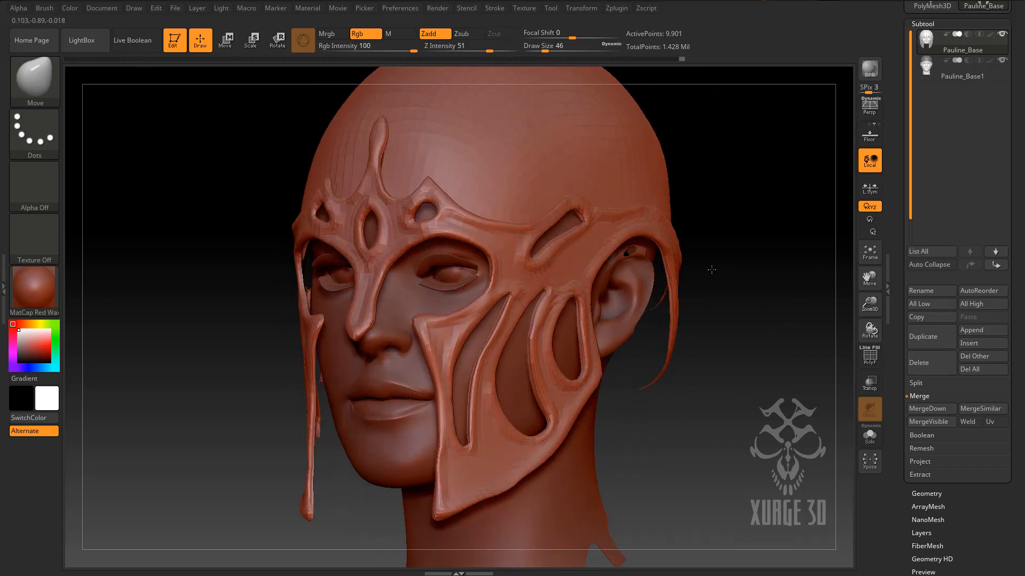
# Push the mask's rim behind the ear inward and adjust the cap's side contour with the Move brush at draw size 46.
pyautogui.moveTo(656, 237); pyautogui.dragTo(650, 237)
pyautogui.moveTo(664, 191); pyautogui.dragTo(666, 186)
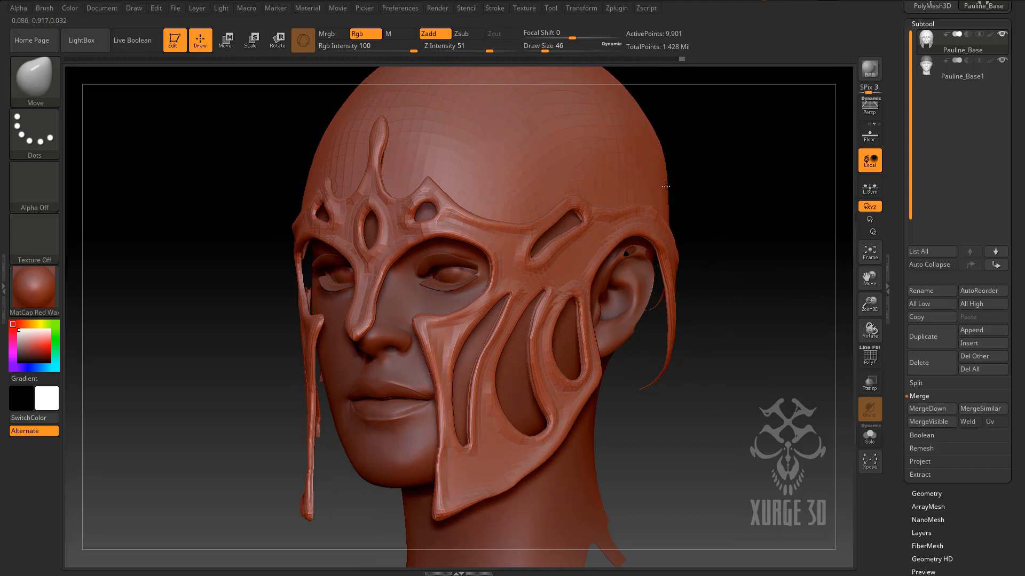
# Reshape the lower edge of the helmet's rear neck guard with the Move brush at draw size 16.
pyautogui.moveTo(700, 325)
pyautogui.mouseDown()
pyautogui.moveTo(721, 327)
pyautogui.moveTo(670, 249)
pyautogui.moveTo(635, 253)
pyautogui.mouseUp()
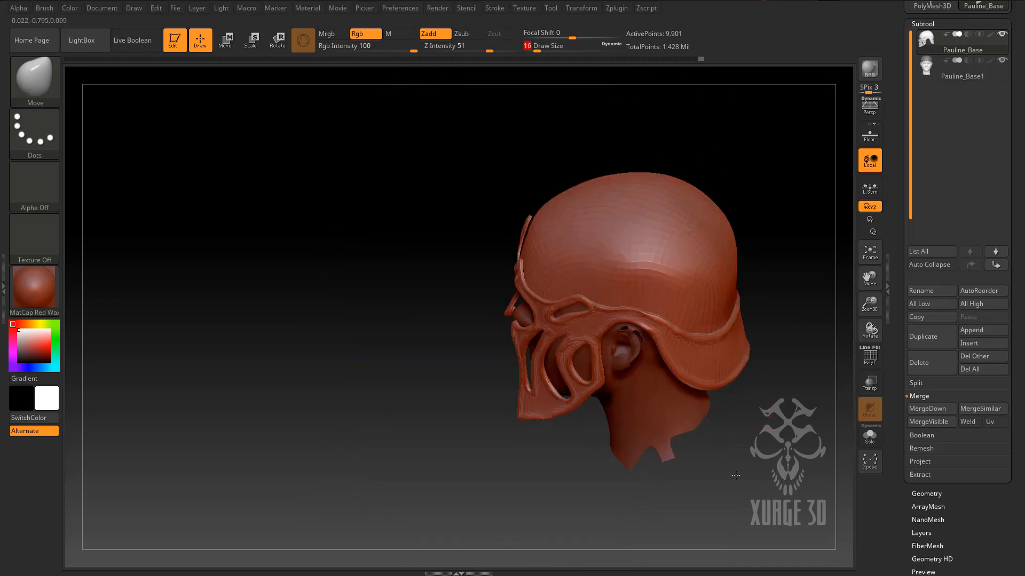
pyautogui.moveTo(736, 476)
pyautogui.mouseDown()
pyautogui.moveTo(712, 487)
pyautogui.moveTo(729, 467)
pyautogui.moveTo(712, 478)
pyautogui.mouseUp()
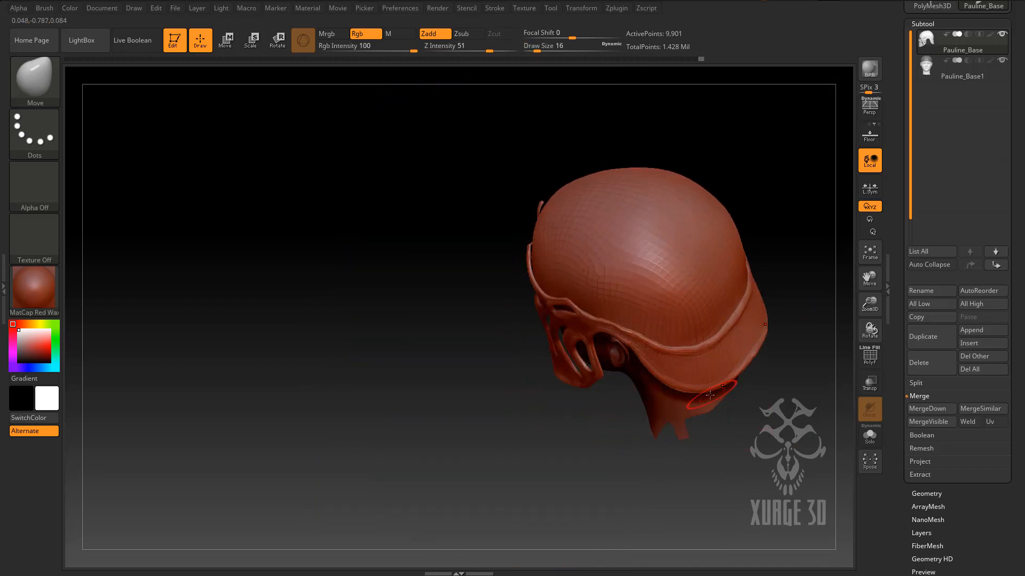
pyautogui.moveTo(706, 388); pyautogui.dragTo(707, 404)
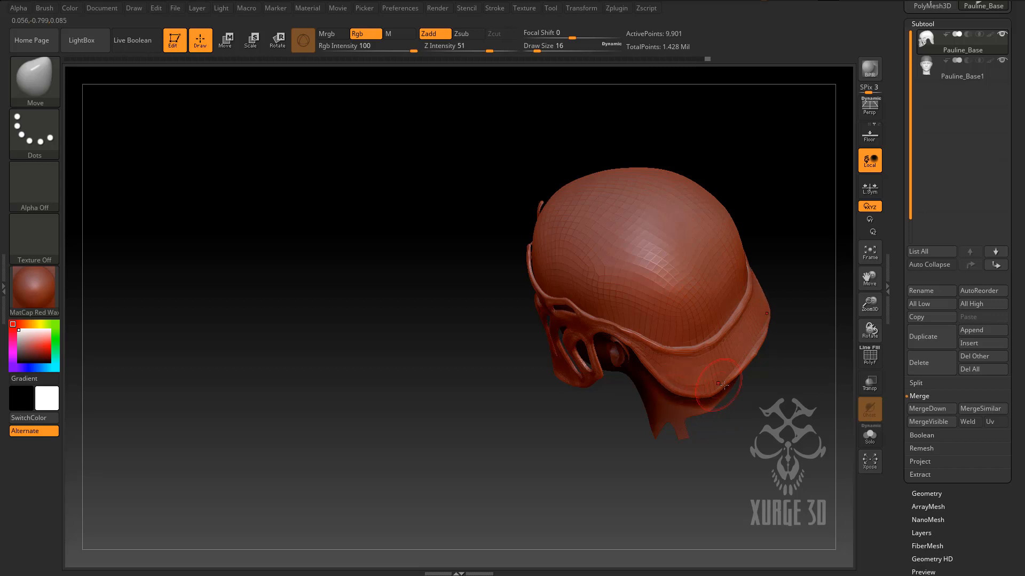
pyautogui.moveTo(738, 372); pyautogui.dragTo(751, 361)
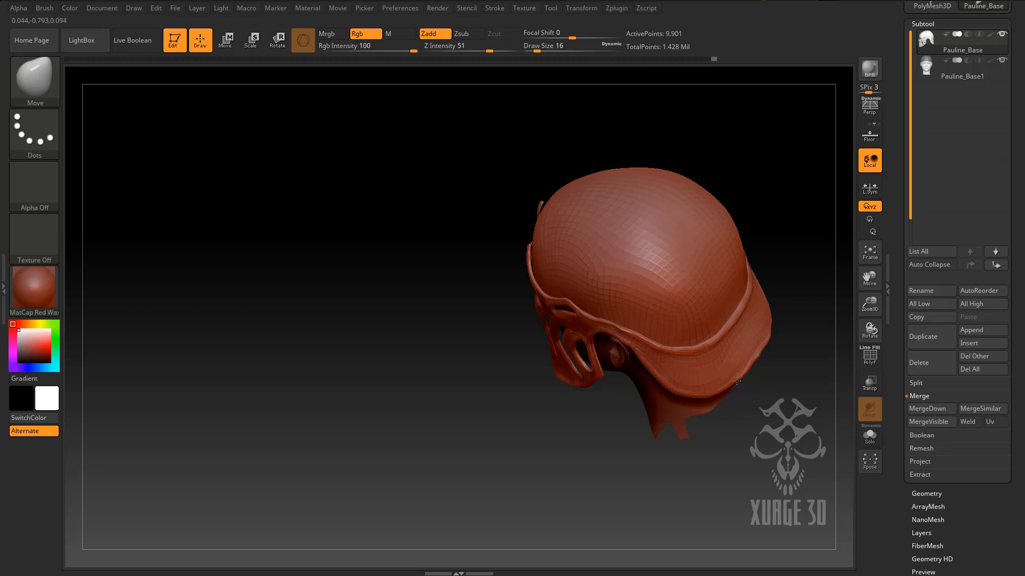
pyautogui.moveTo(753, 365); pyautogui.dragTo(756, 365)
# Reduce the Move brush's draw size to 6 for fine adjustments along the cheek guard's front edge.
pyautogui.moveTo(433, 438)
pyautogui.mouseDown()
pyautogui.moveTo(449, 371)
pyautogui.moveTo(459, 357)
pyautogui.moveTo(473, 364)
pyautogui.mouseUp()
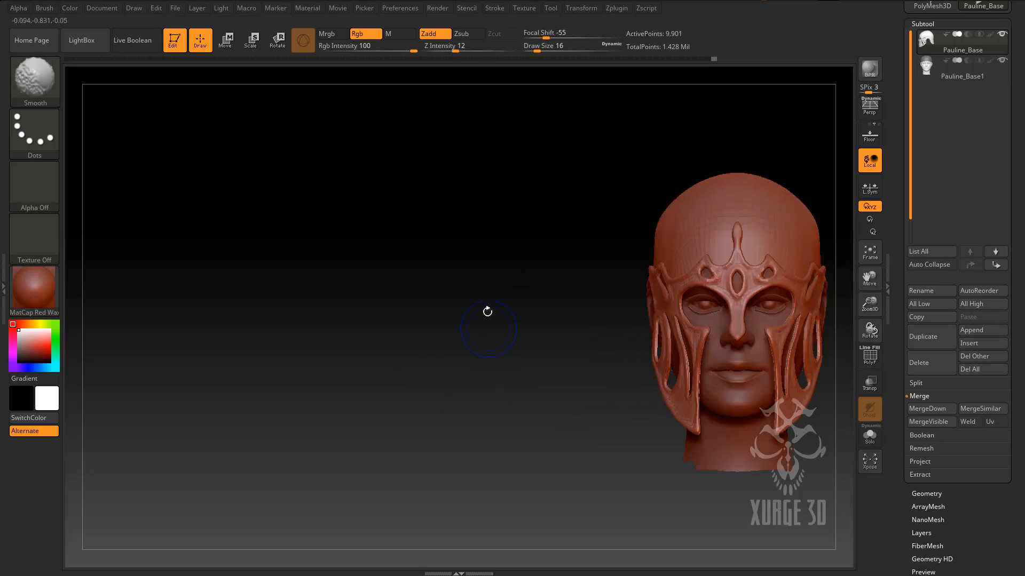
pyautogui.moveTo(530, 235); pyautogui.dragTo(532, 272)
pyautogui.moveTo(874, 288); pyautogui.dragTo(766, 170)
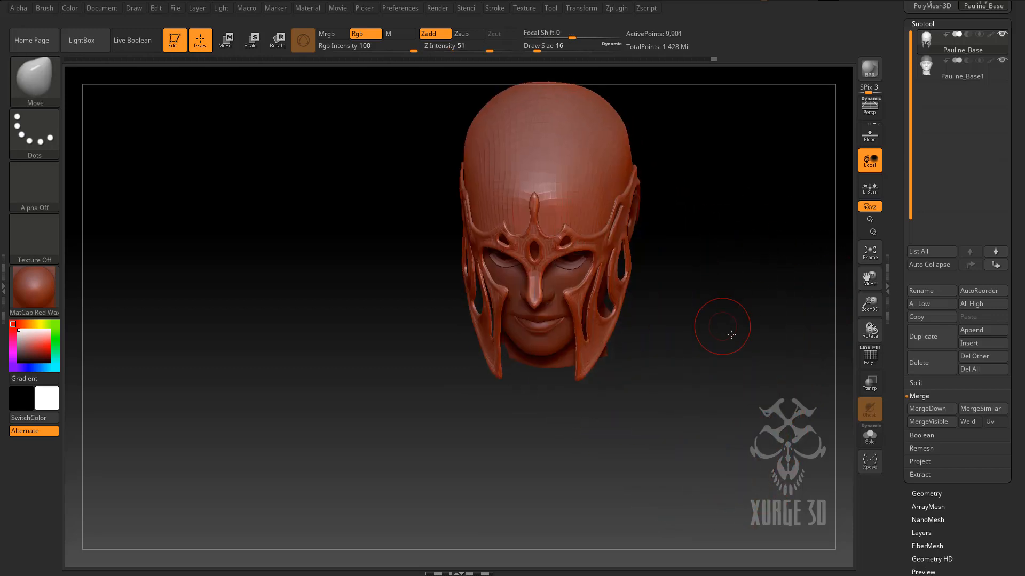
pyautogui.moveTo(724, 327); pyautogui.dragTo(733, 338)
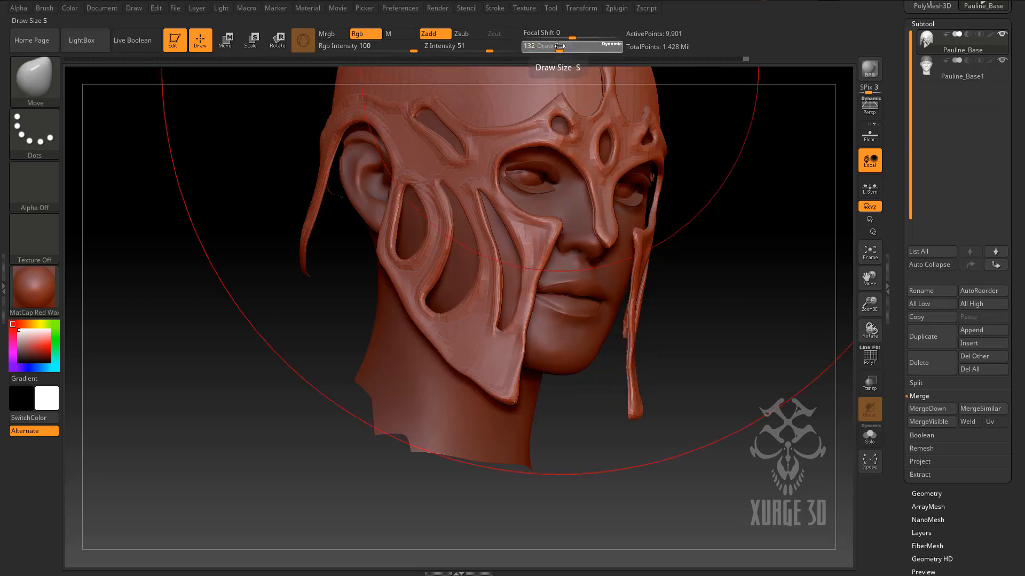
pyautogui.moveTo(537, 50); pyautogui.dragTo(558, 50)
pyautogui.moveTo(566, 40); pyautogui.dragTo(548, 41)
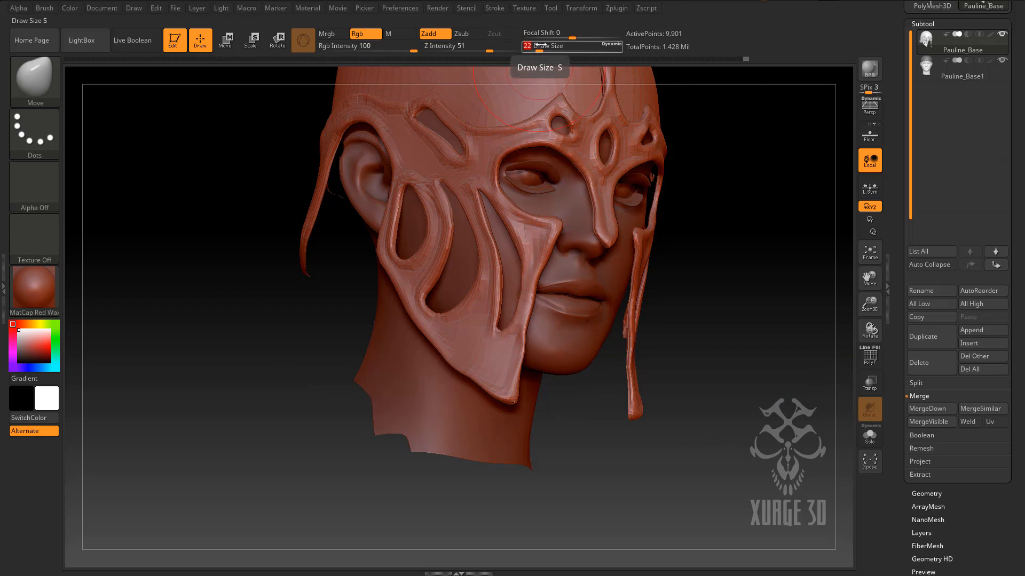
pyautogui.moveTo(541, 46); pyautogui.dragTo(532, 46)
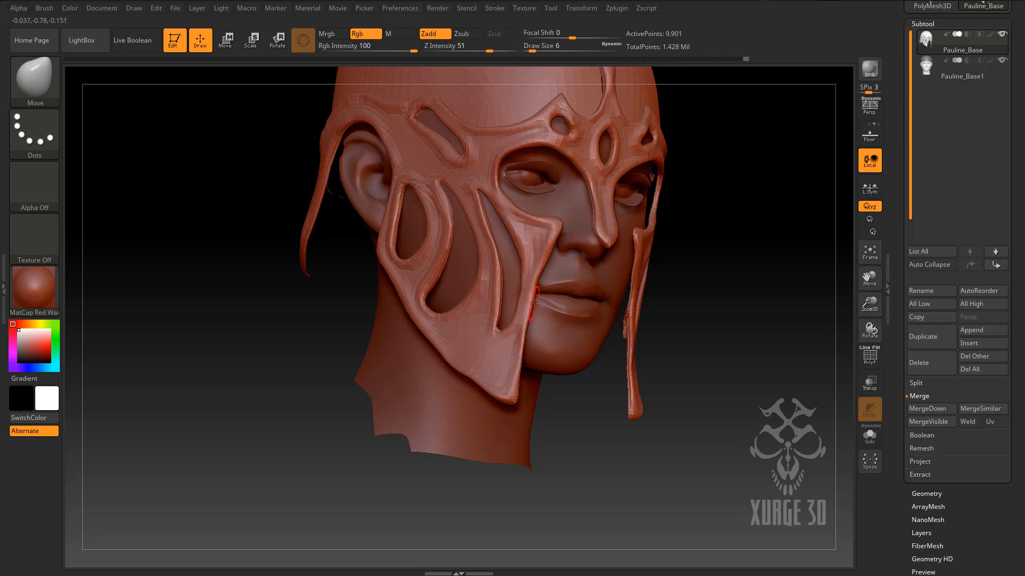
pyautogui.keyDown('shift'); pyautogui.moveTo(629, 312); pyautogui.dragTo(643, 343); pyautogui.keyUp('shift')
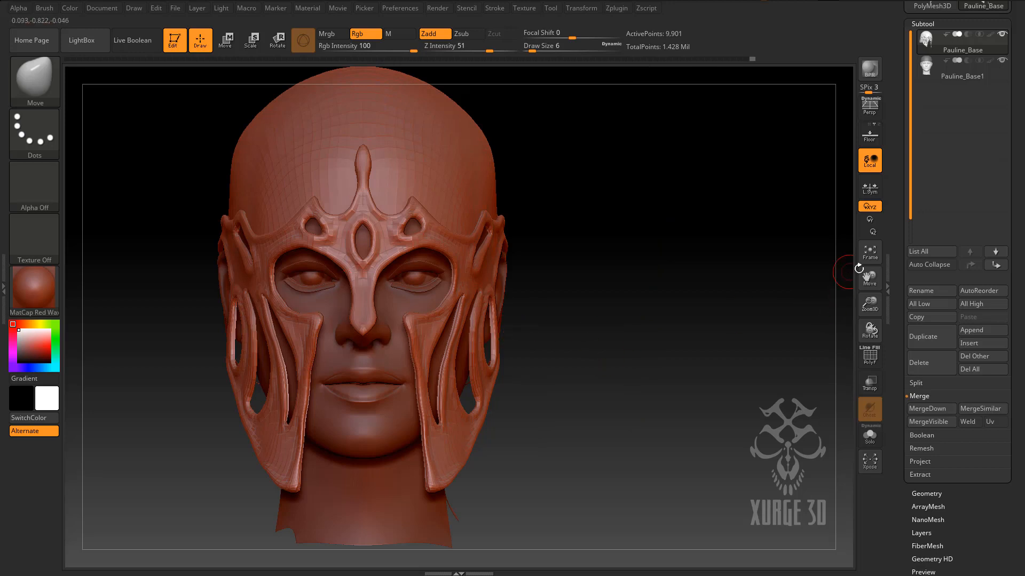
# Delete the head subtool Pauline_Base1 so that only the helmet remains, and skip this deletion warning until the next restart.
pyautogui.click(870, 251)
pyautogui.moveTo(870, 304); pyautogui.dragTo(731, 361)
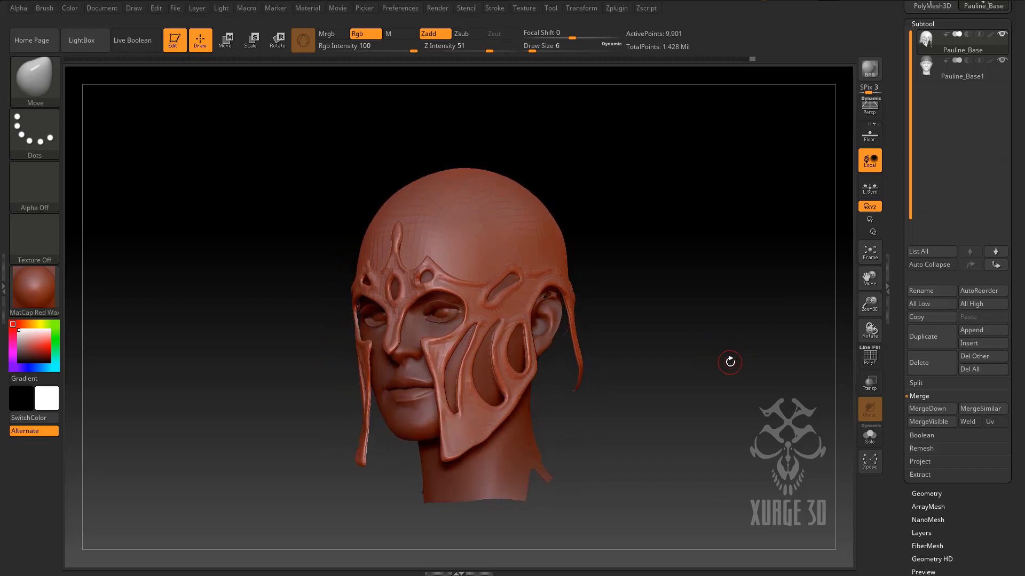
pyautogui.click(928, 72)
pyautogui.moveTo(928, 72)
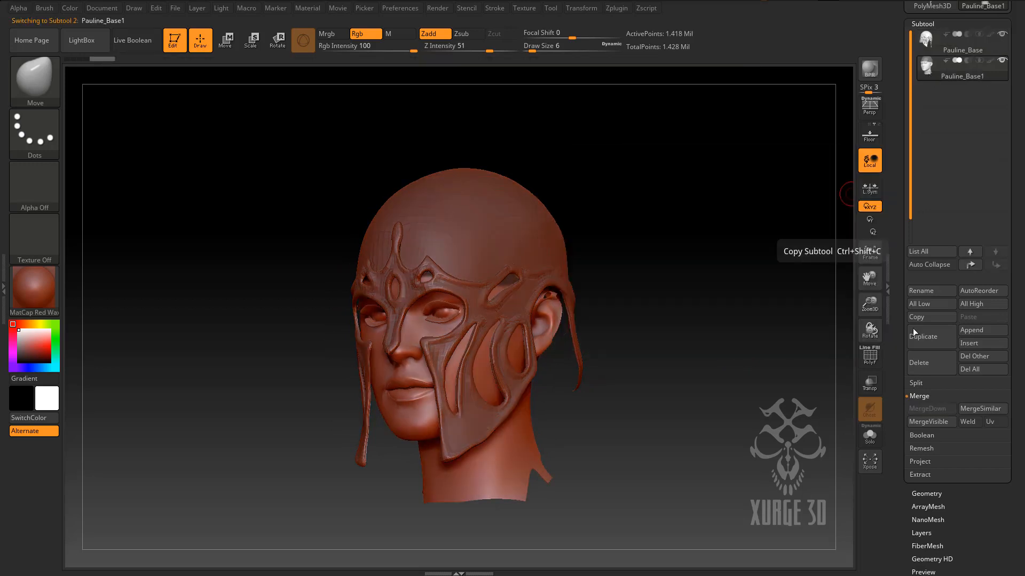
pyautogui.click(927, 364)
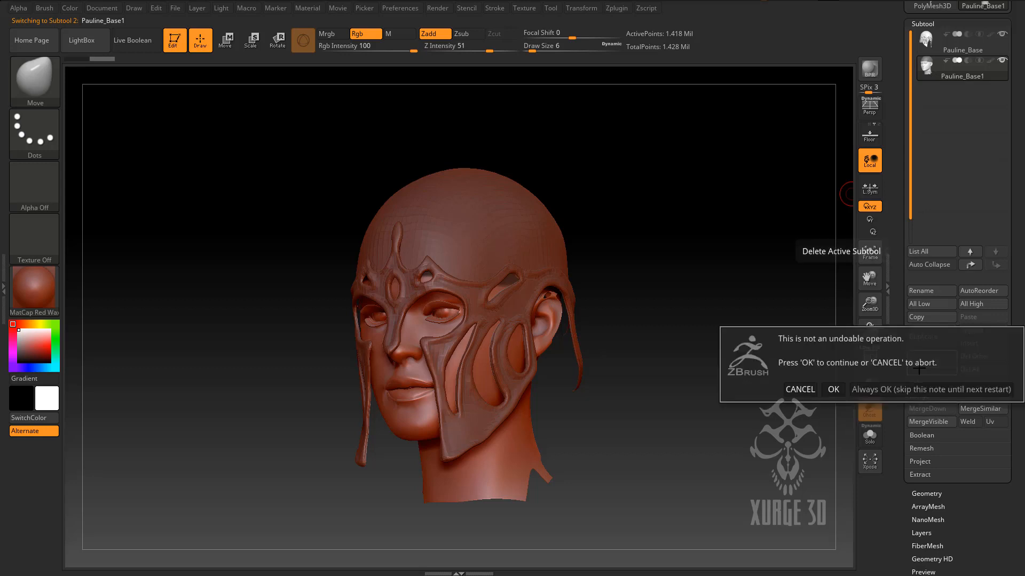
pyautogui.click(878, 392)
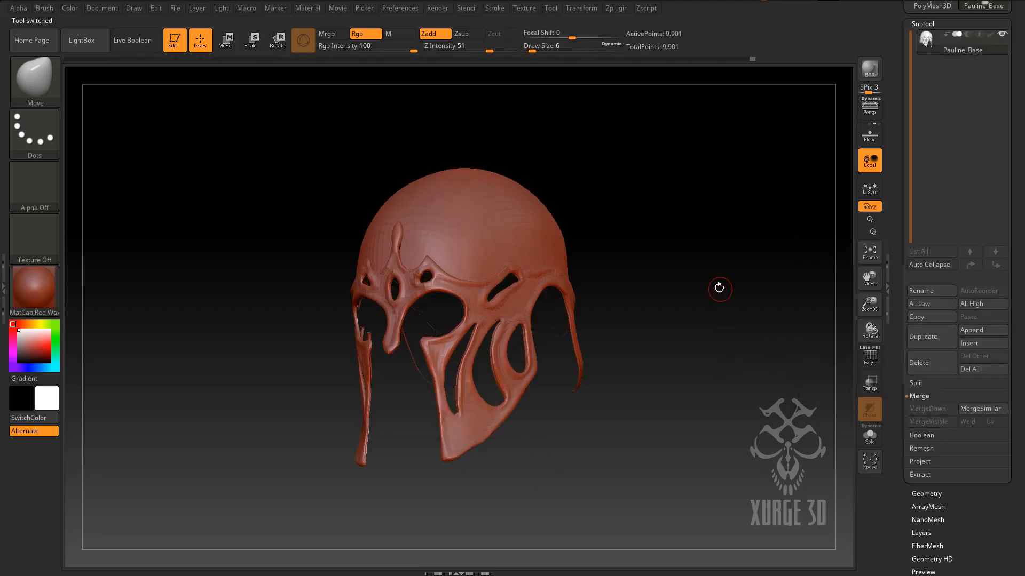
# Unwrap the helmet's UVs with UV Master's Unwrap All, keeping Symmetry on.
pyautogui.moveTo(649, 291); pyautogui.dragTo(697, 196)
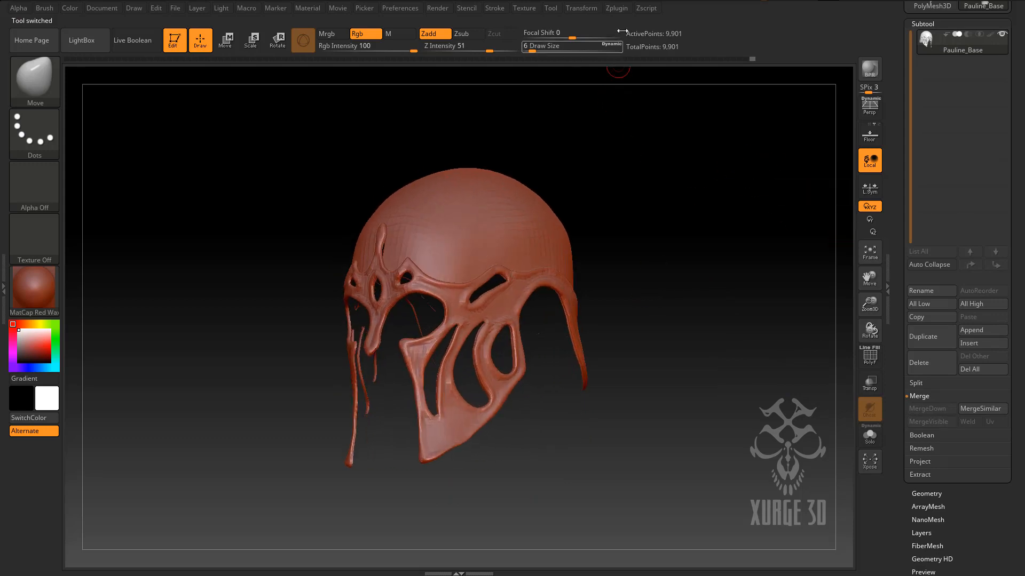
pyautogui.click(623, 9)
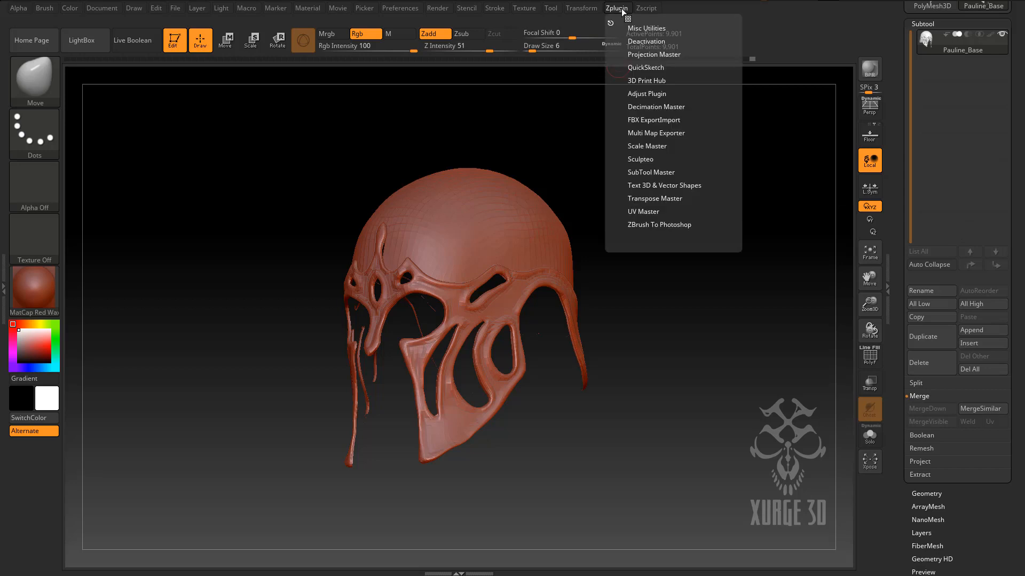
pyautogui.click(643, 212)
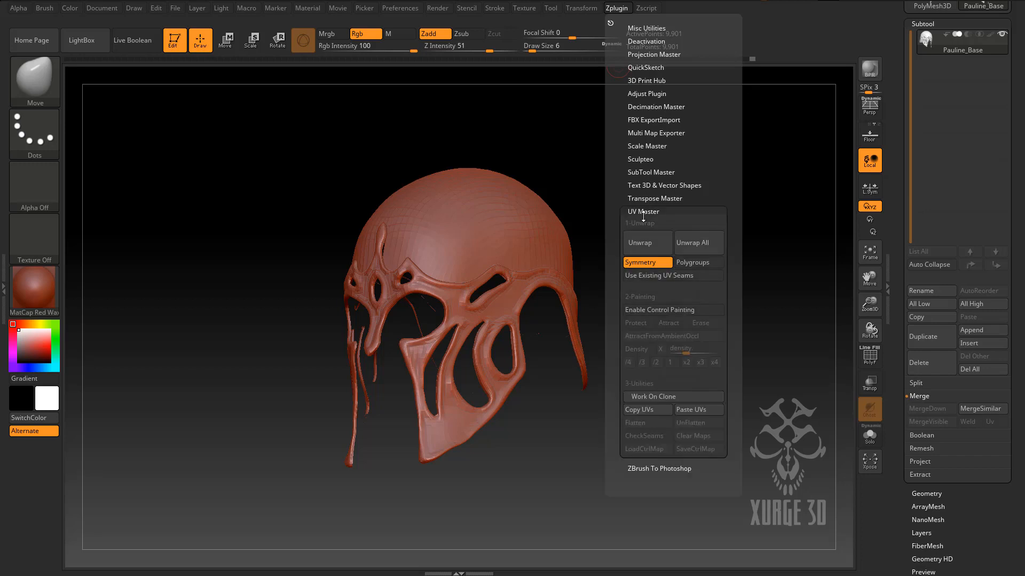
pyautogui.click(697, 243)
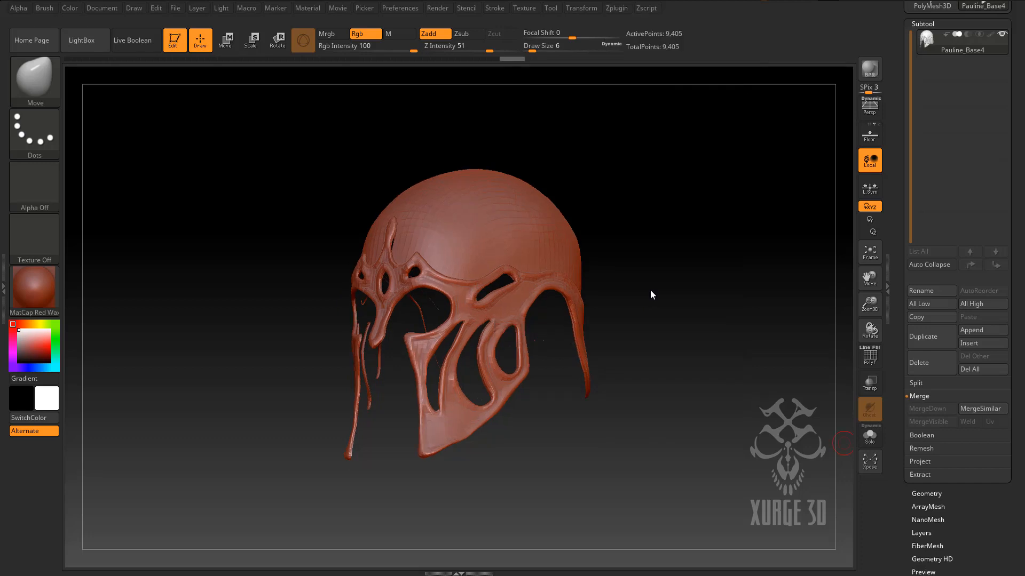
# Export the helmet in OBJ format to the zBrush Projects folder, putting "Helmet" in place of "Base" in the file name.
pyautogui.moveTo(650, 291); pyautogui.dragTo(673, 287)
pyautogui.press('f')
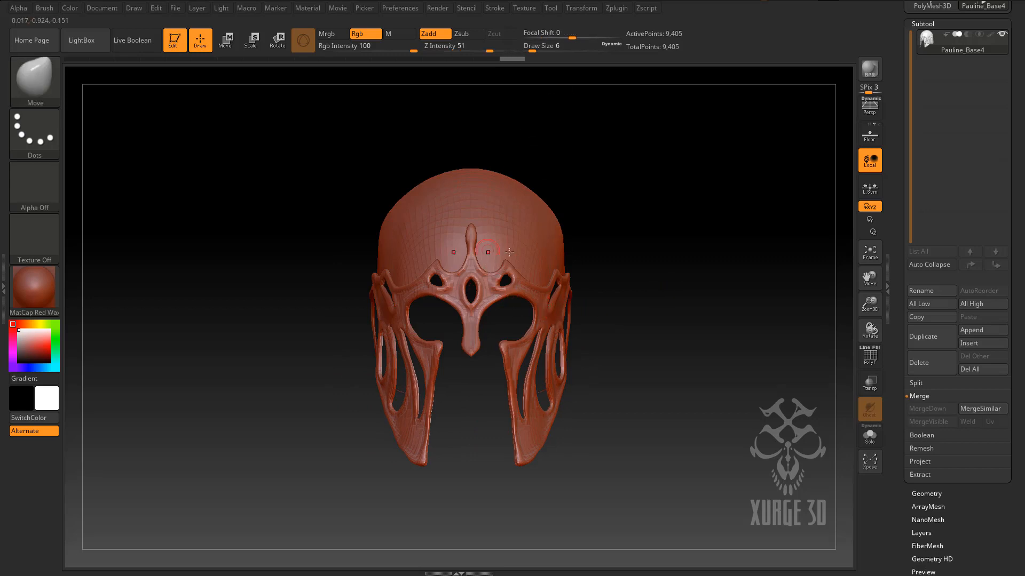
pyautogui.scroll(5, 1016, 158)
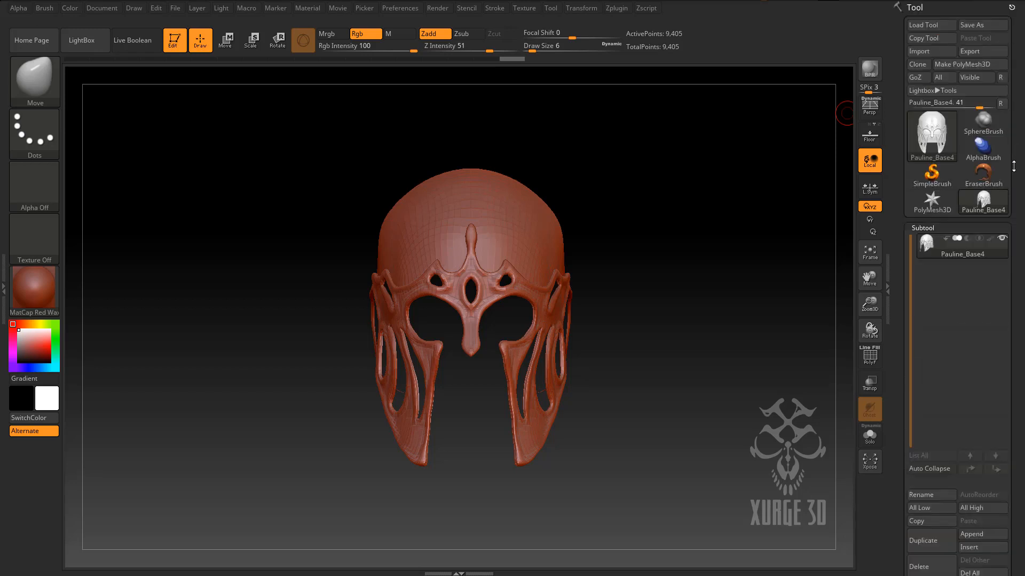
pyautogui.click(972, 51)
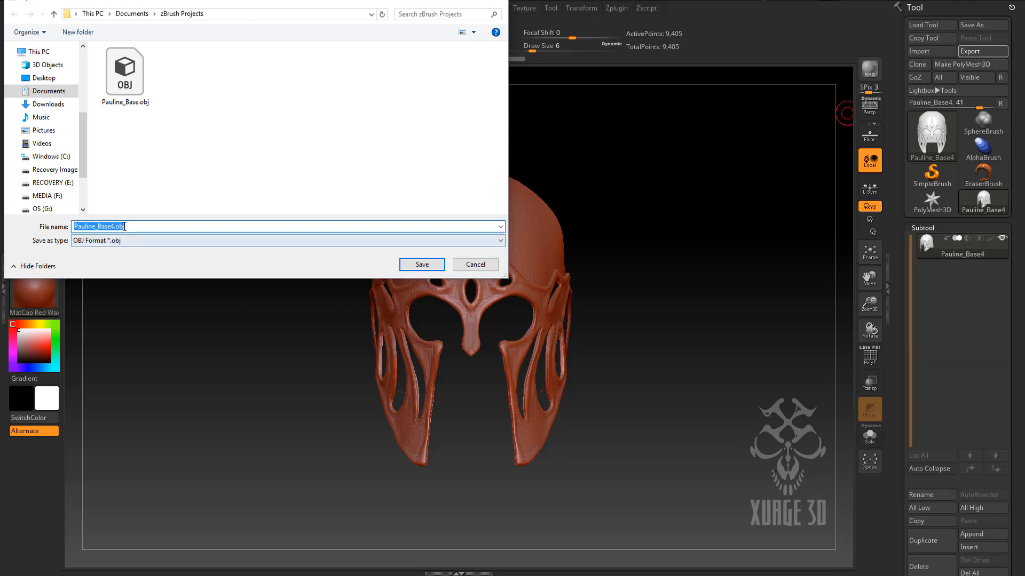
pyautogui.click(98, 228)
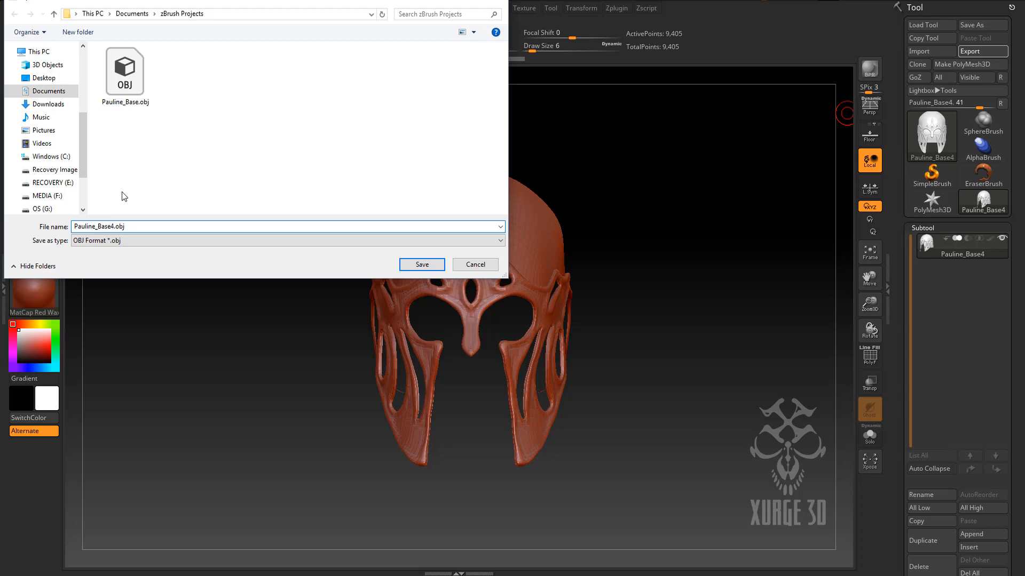
pyautogui.write('Helmet')
pyautogui.press('Delete')
pyautogui.press('Delete')
pyautogui.press('Delete')
pyautogui.press('Delete')
pyautogui.click(422, 265)
pyautogui.moveTo(652, 287)
pyautogui.mouseDown()
pyautogui.moveTo(636, 290)
pyautogui.moveTo(648, 290)
pyautogui.mouseUp()
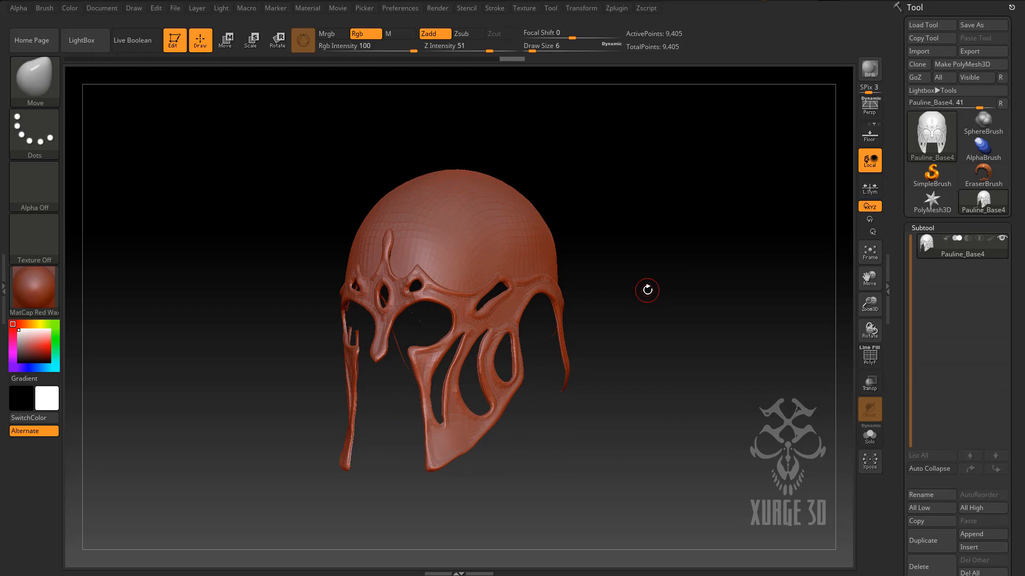
pyautogui.moveTo(617, 274)
pyautogui.mouseDown()
pyautogui.moveTo(689, 267)
pyautogui.moveTo(579, 273)
pyautogui.moveTo(697, 265)
pyautogui.moveTo(610, 267)
pyautogui.moveTo(635, 263)
pyautogui.moveTo(629, 277)
pyautogui.mouseUp()
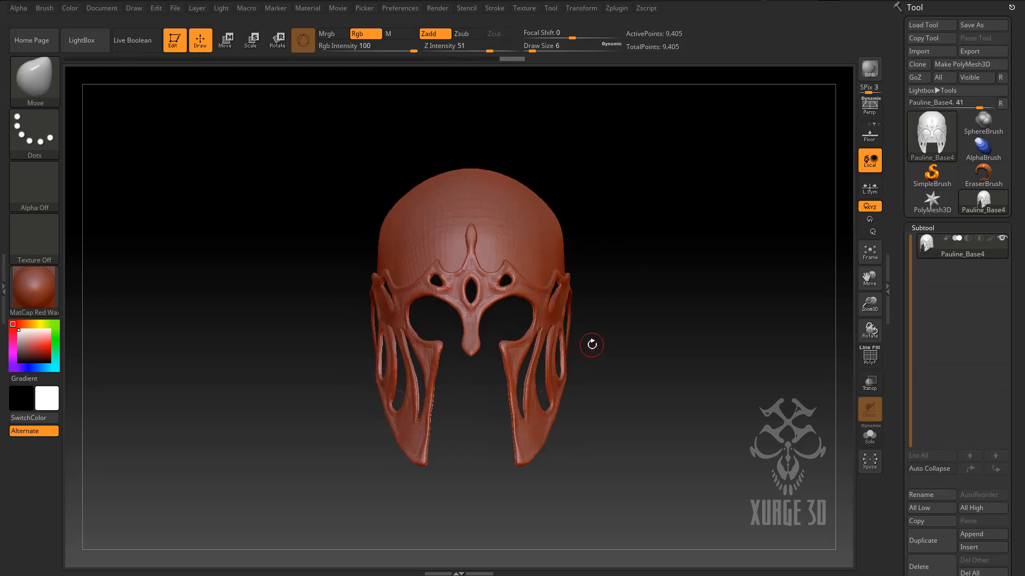